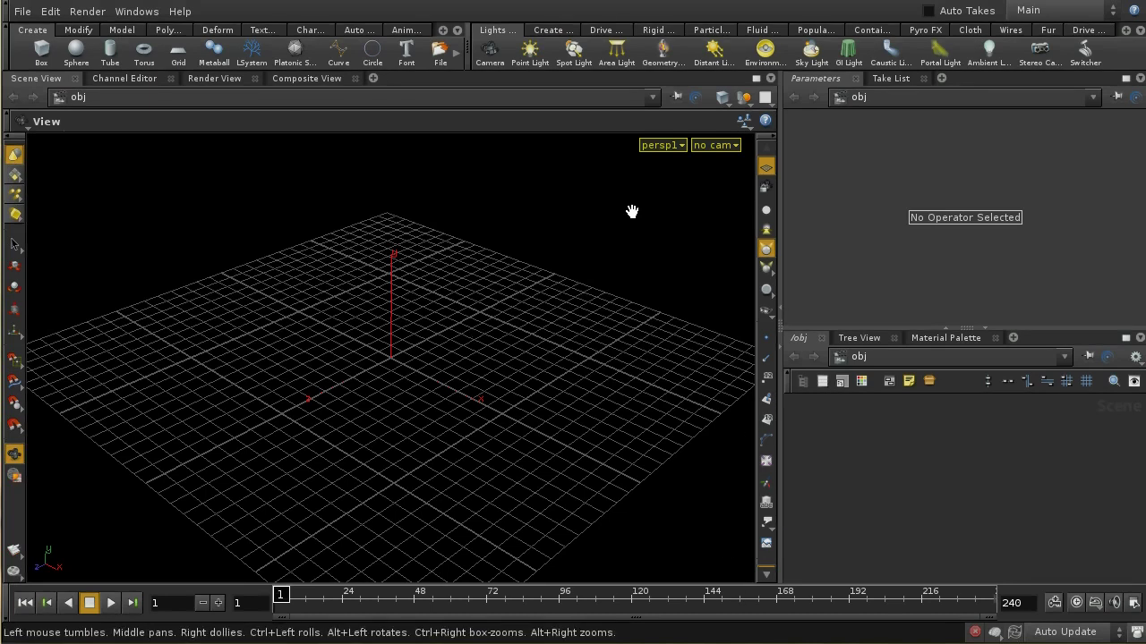
Create a sphere near the centre of the grid and apply the Pyro FX Flames effect to it
{"action": "left_click", "coordinate": [925, 29]}
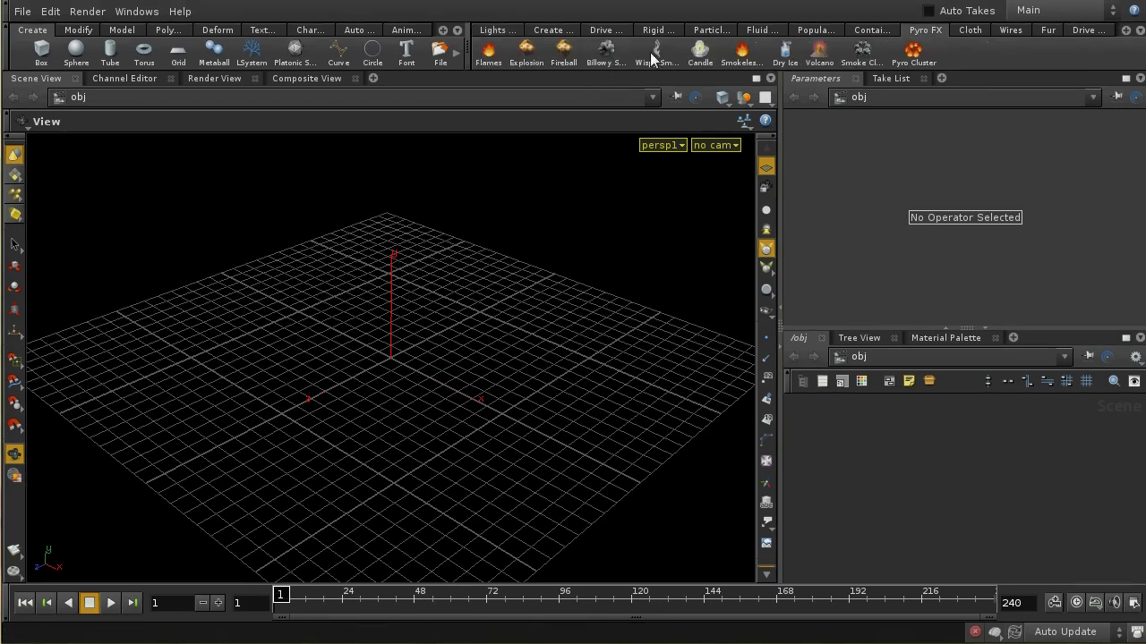
{"action": "left_click", "coordinate": [76, 48]}
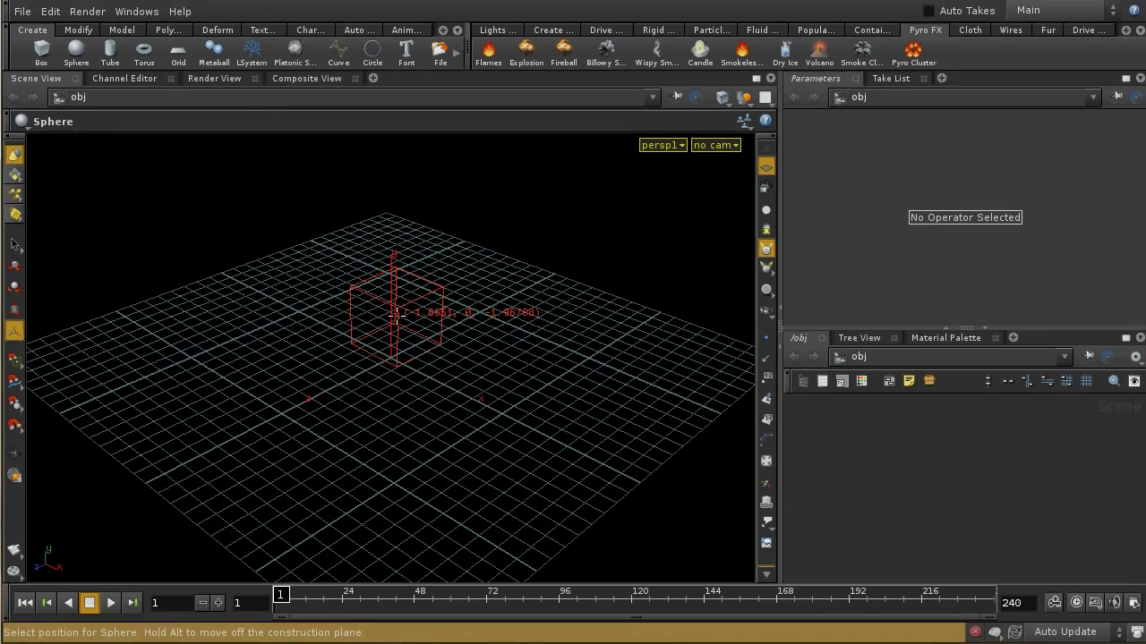
{"action": "left_click", "coordinate": [397, 361]}
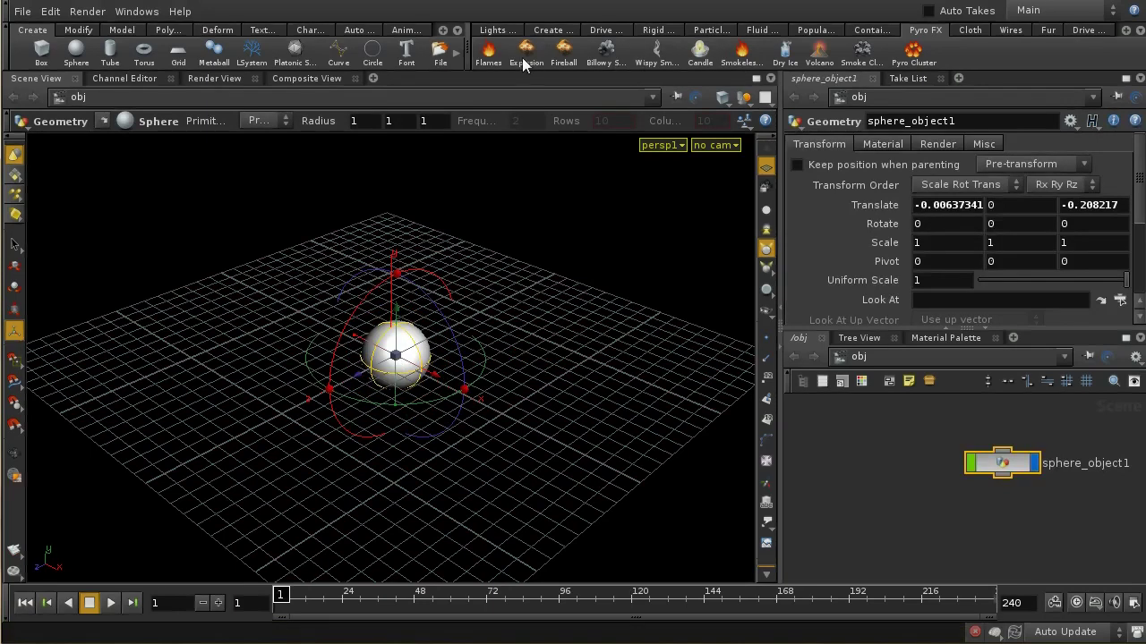
{"action": "left_click", "coordinate": [490, 53]}
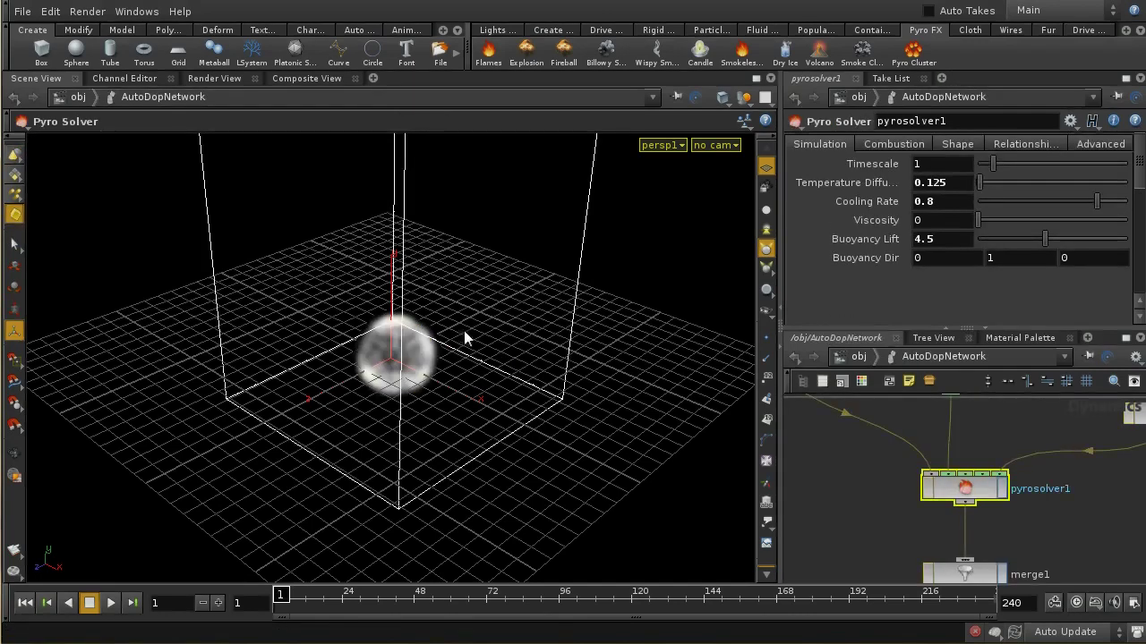
Play the flame simulation from frame 1 and stop it at frame 37
{"action": "right_click", "coordinate": [539, 179]}
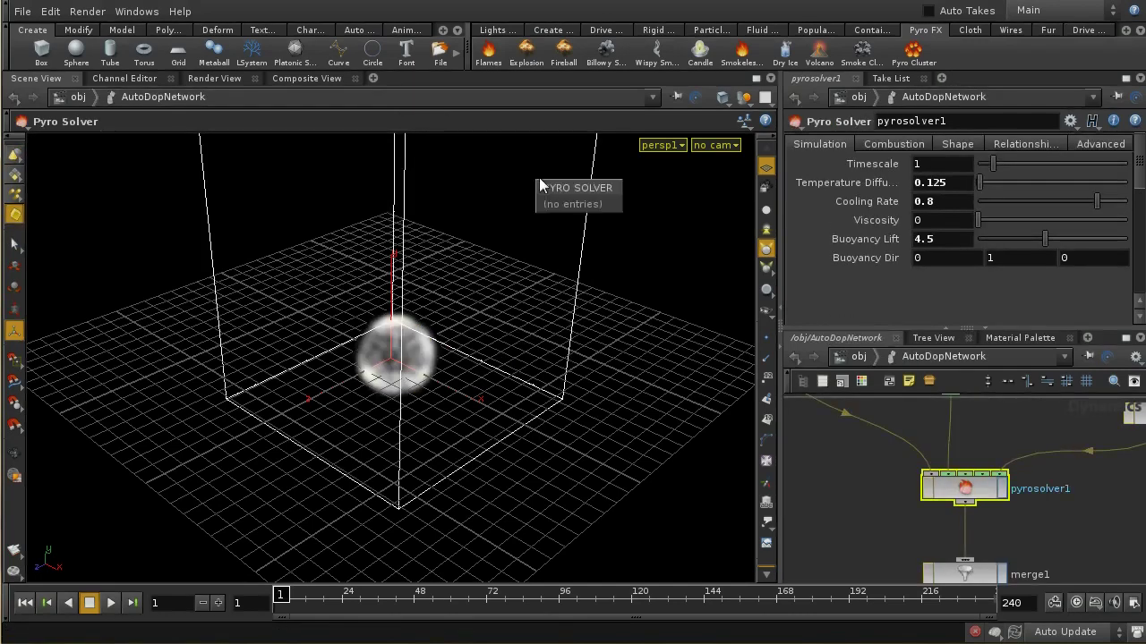
{"action": "left_click", "coordinate": [553, 317]}
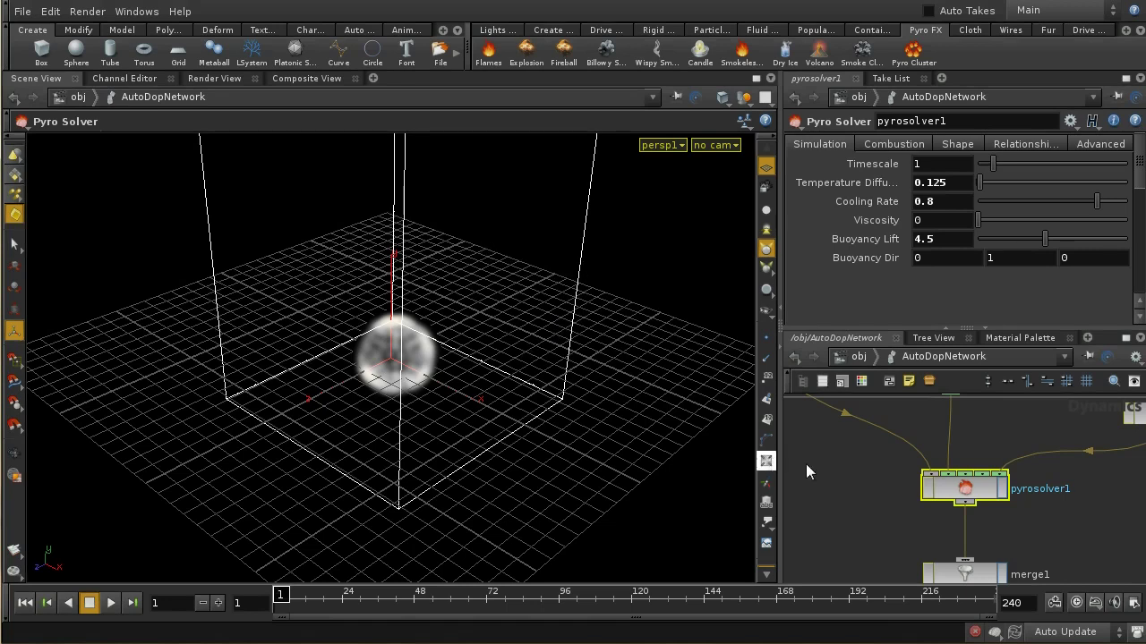
{"action": "left_click", "coordinate": [111, 605]}
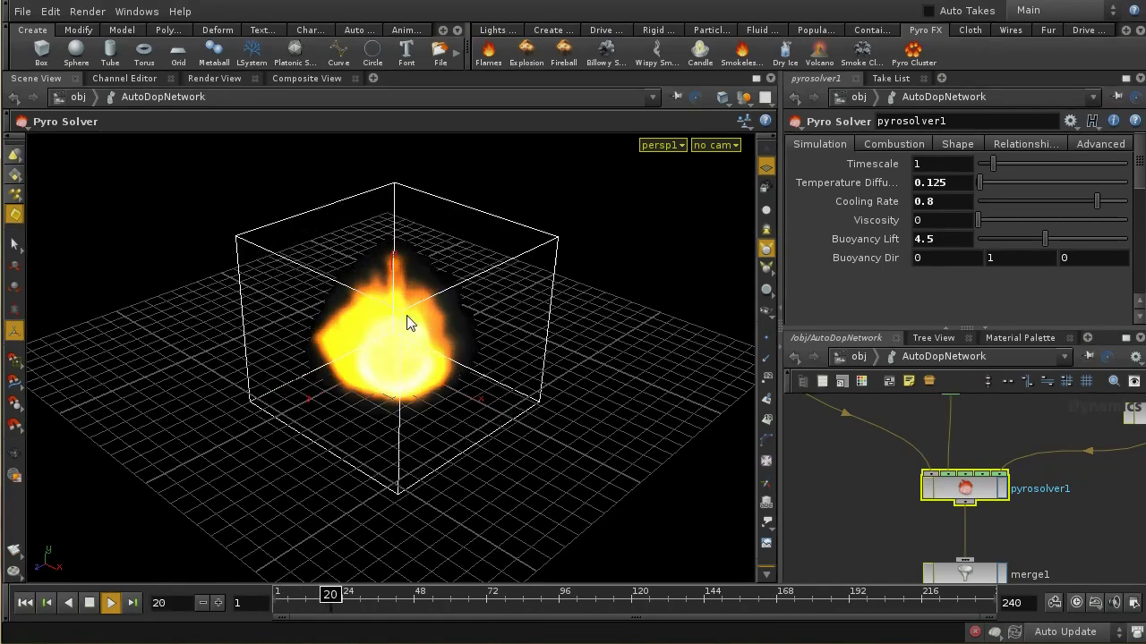
{"action": "left_click", "coordinate": [91, 605]}
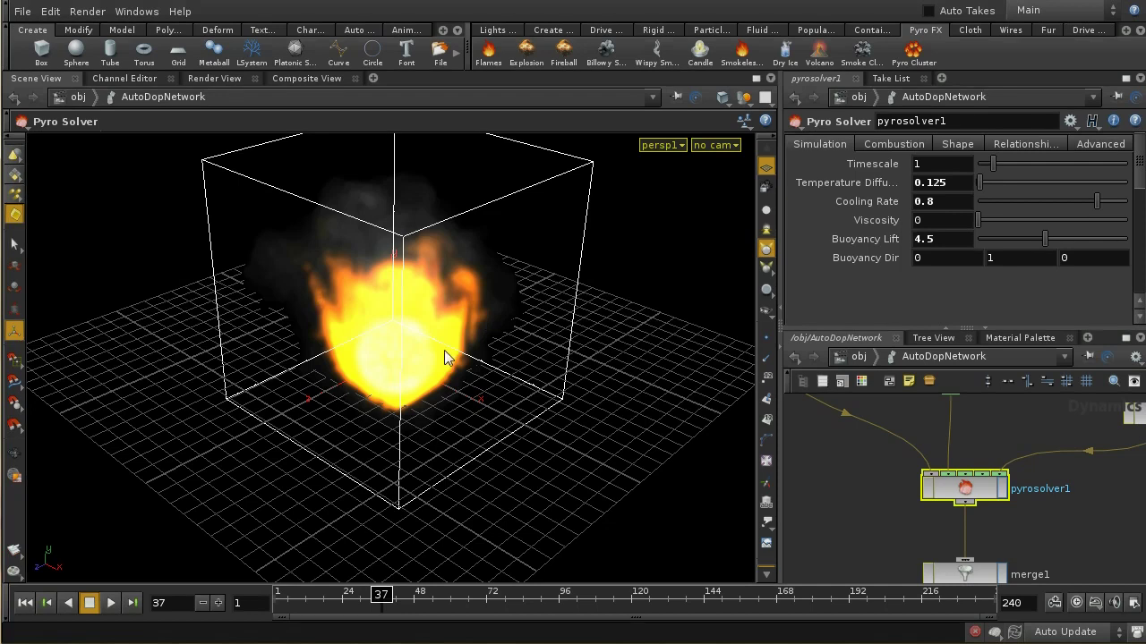
Maximize the network view and spread out the pyrosolver1, pyro and resize_container nodes in AutoDopNetwork
{"action": "middle_click_drag", "start_coordinate": [848, 440], "coordinate": [918, 460]}
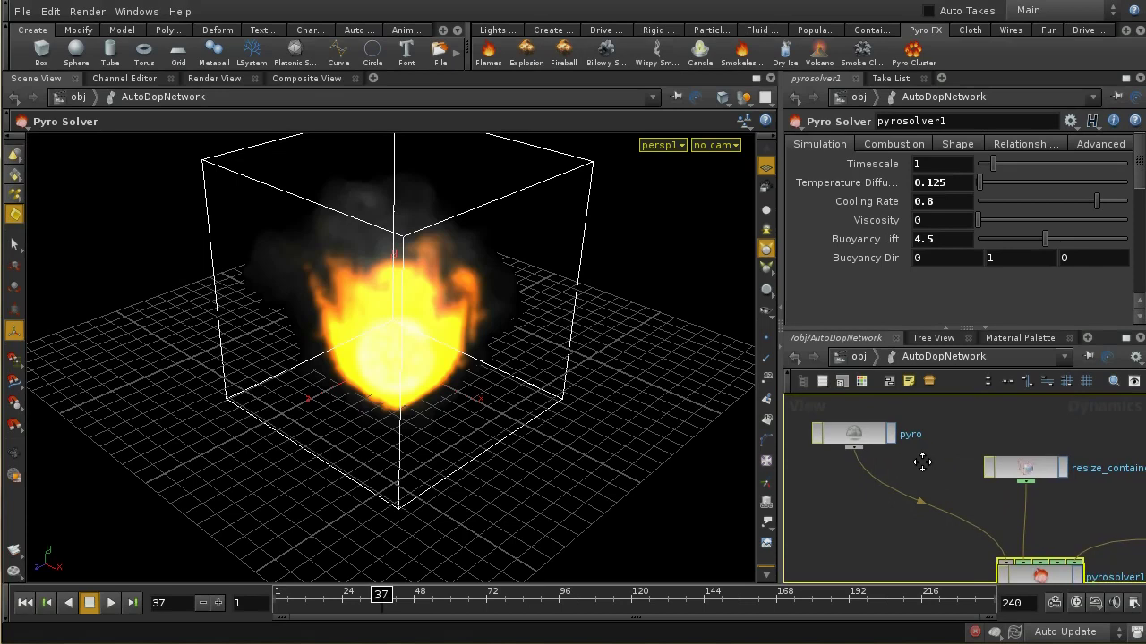
{"action": "left_click", "coordinate": [1127, 339]}
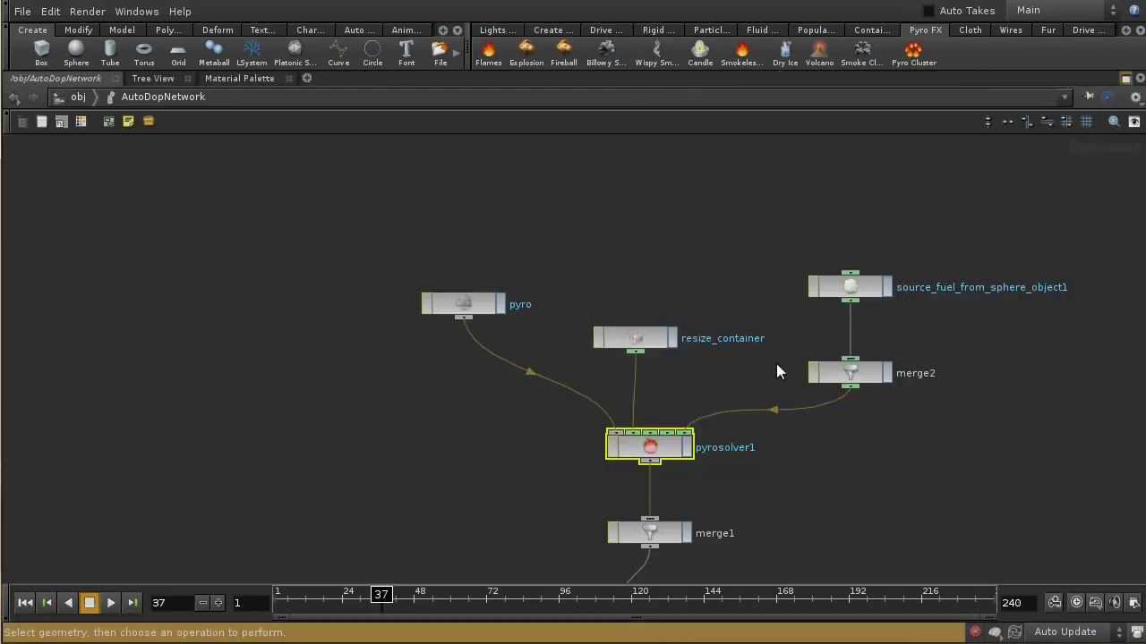
{"action": "middle_click_drag", "start_coordinate": [776, 364], "coordinate": [716, 299]}
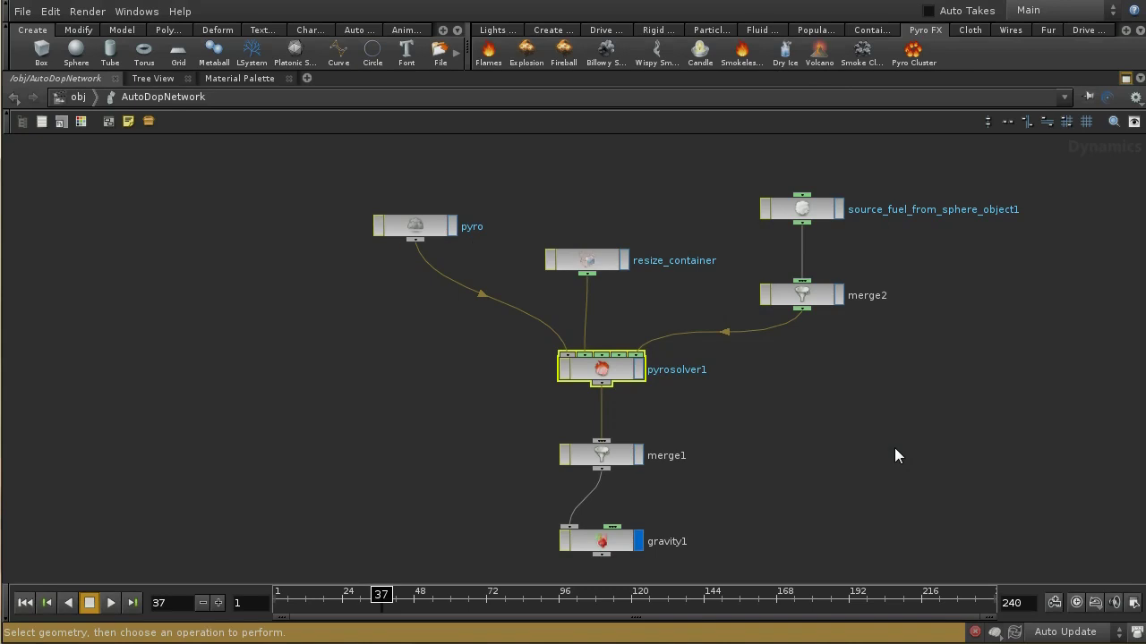
{"action": "left_click_drag", "start_coordinate": [612, 373], "coordinate": [598, 373]}
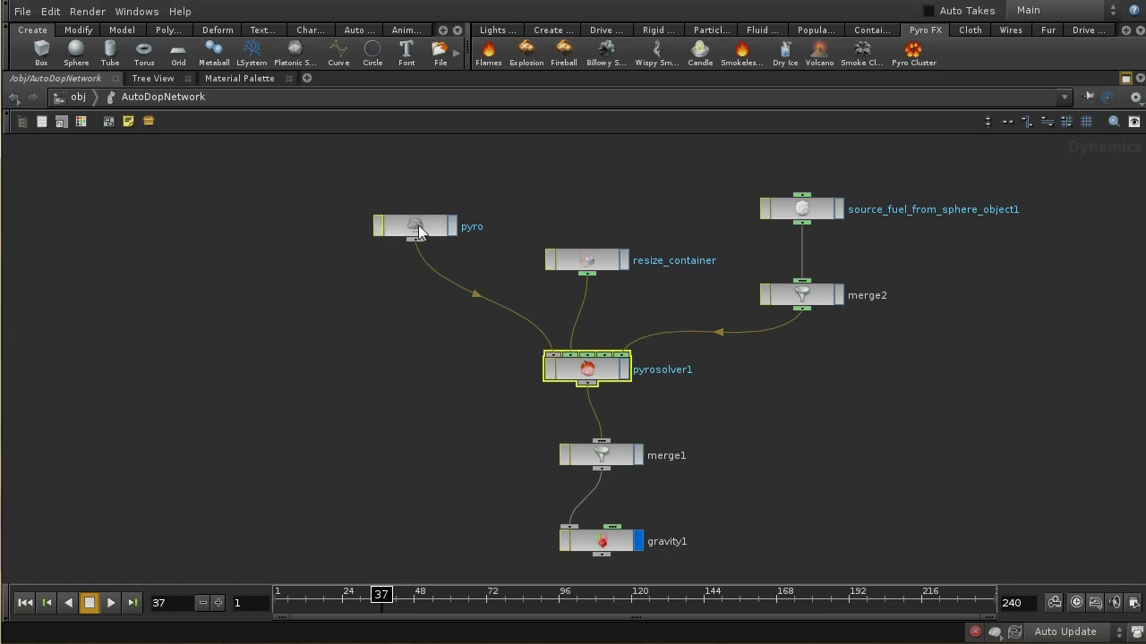
{"action": "left_click_drag", "start_coordinate": [418, 230], "coordinate": [369, 264]}
{"action": "left_click_drag", "start_coordinate": [576, 255], "coordinate": [568, 228]}
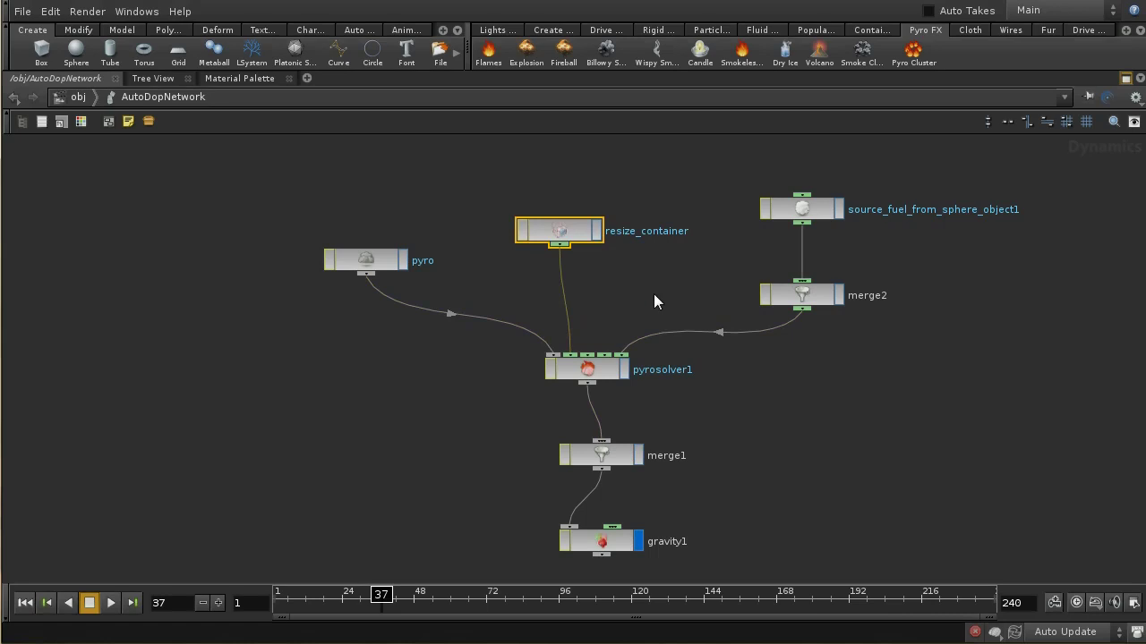
{"action": "left_click_drag", "start_coordinate": [575, 230], "coordinate": [602, 259]}
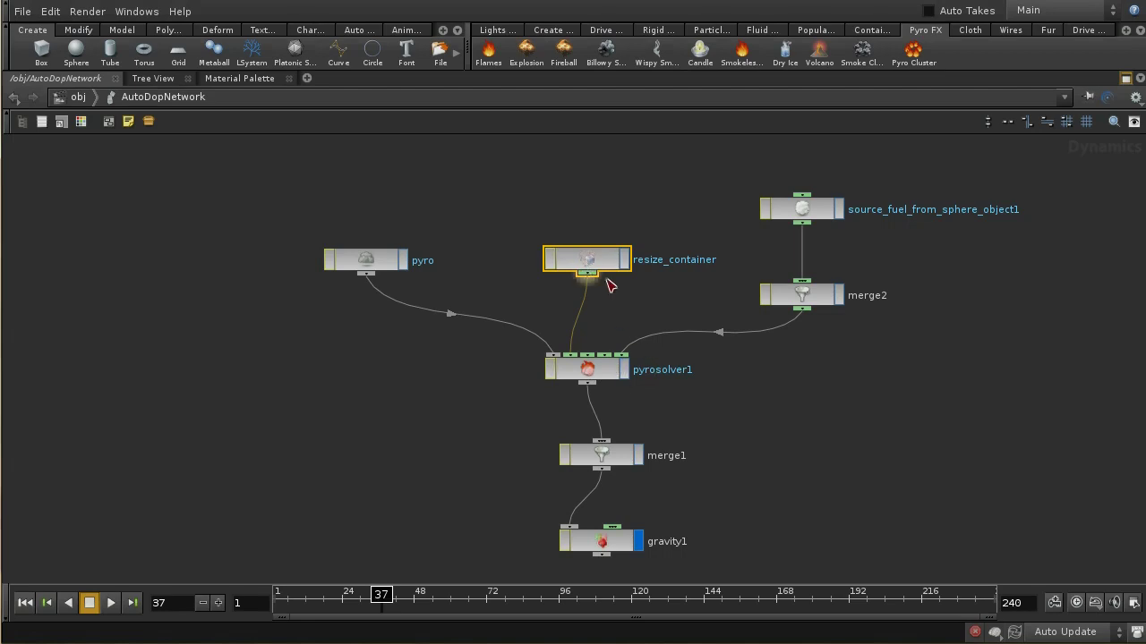
{"action": "left_click_drag", "start_coordinate": [565, 256], "coordinate": [507, 240]}
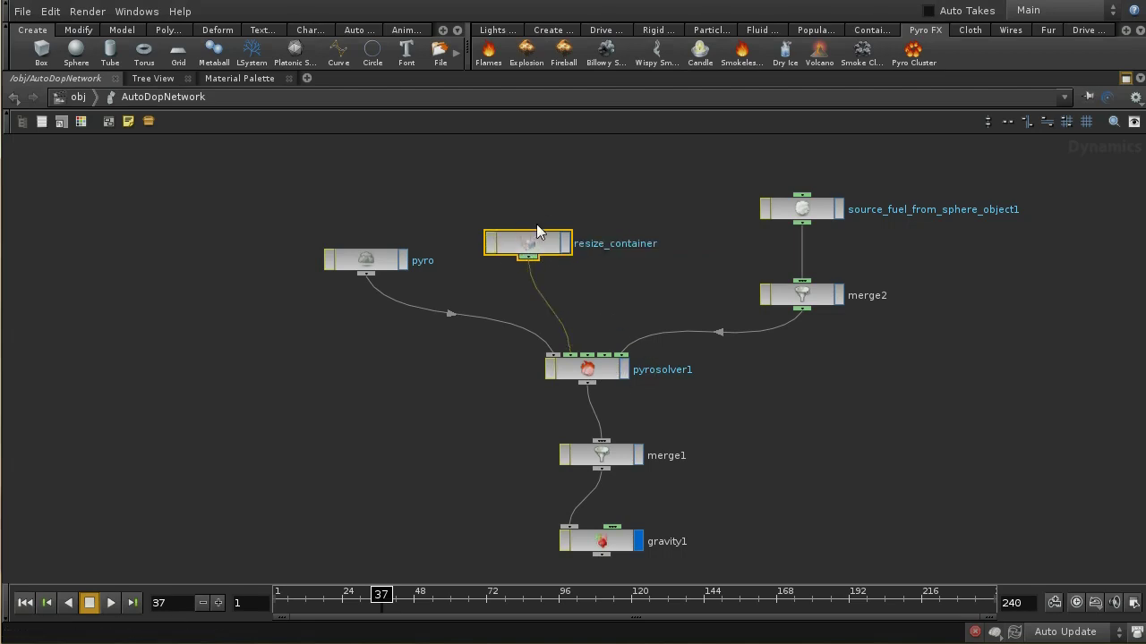
Move source_fuel_from_sphere_object1 away from merge2, and shift gravity1 and merge1 further below the pyro solver
{"action": "middle_click_drag", "start_coordinate": [796, 412], "coordinate": [739, 449]}
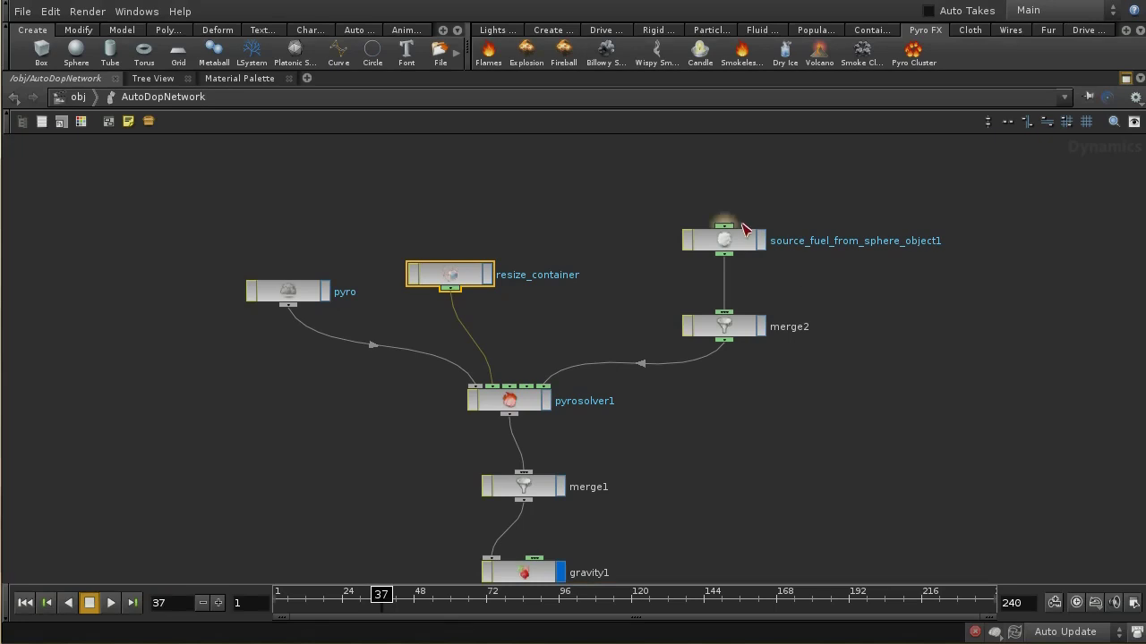
{"action": "left_click_drag", "start_coordinate": [741, 238], "coordinate": [823, 226]}
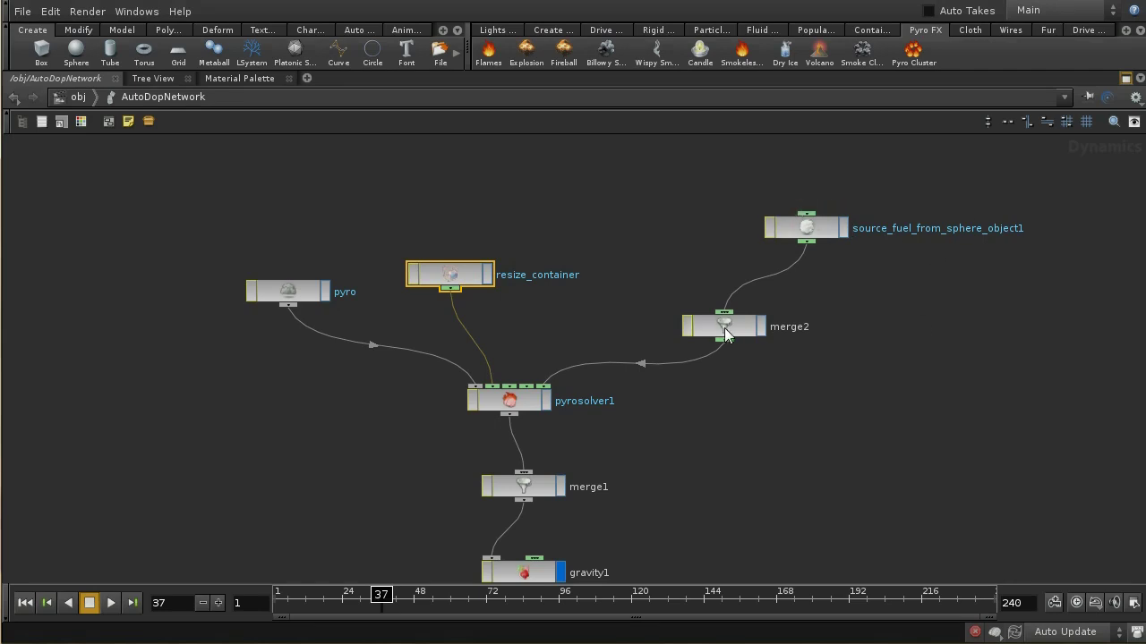
{"action": "middle_click_drag", "start_coordinate": [649, 508], "coordinate": [750, 311]}
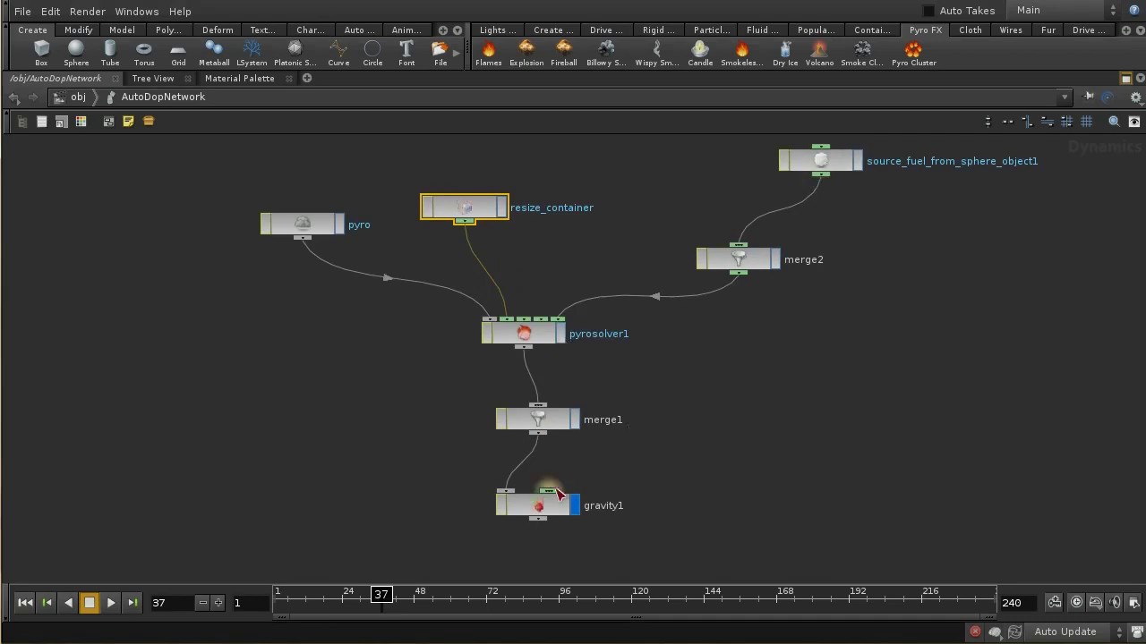
{"action": "left_click_drag", "start_coordinate": [548, 509], "coordinate": [525, 543]}
{"action": "left_click_drag", "start_coordinate": [546, 417], "coordinate": [531, 465]}
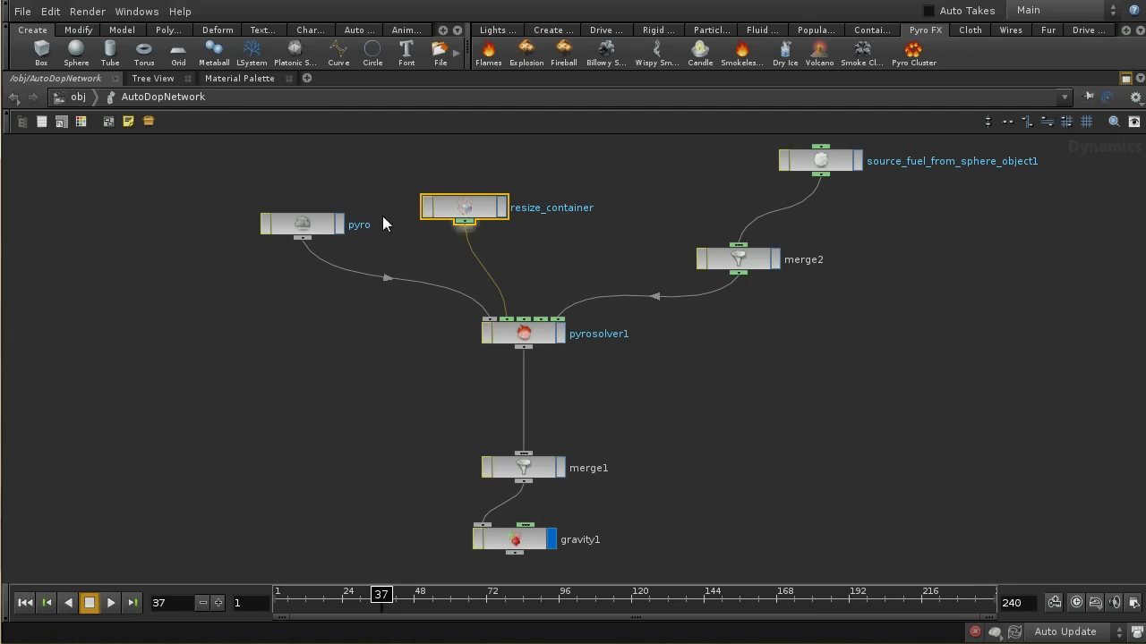
Go up to the object level and open the network inside sphere_object1, framing all its nodes
{"action": "left_click", "coordinate": [79, 96]}
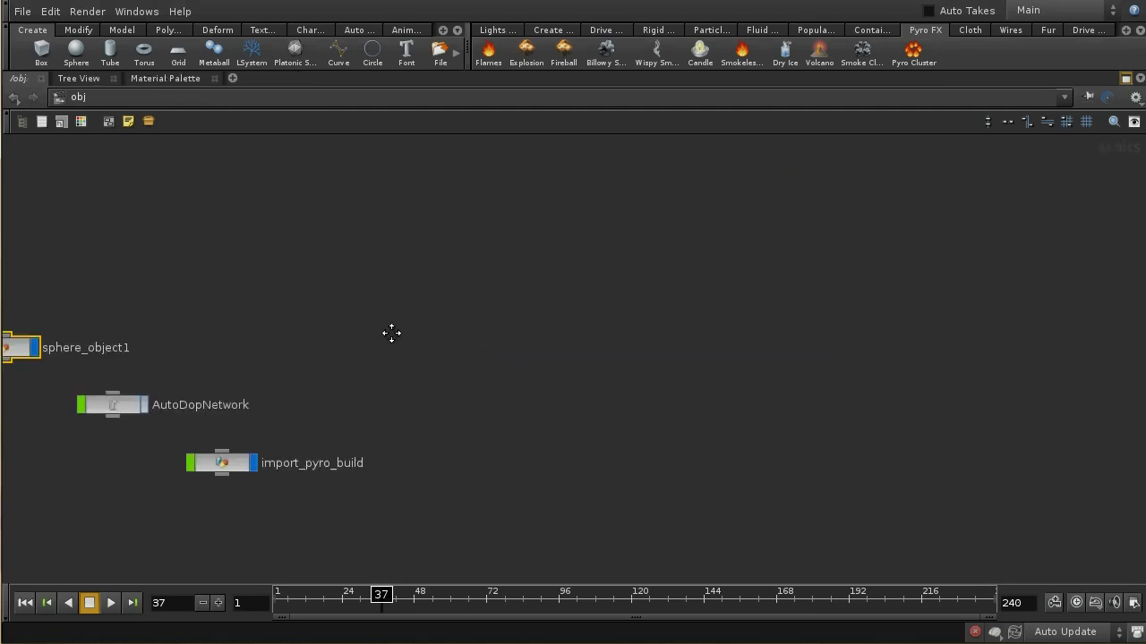
{"action": "middle_click_drag", "start_coordinate": [269, 337], "coordinate": [560, 316]}
{"action": "double_click", "coordinate": [312, 330]}
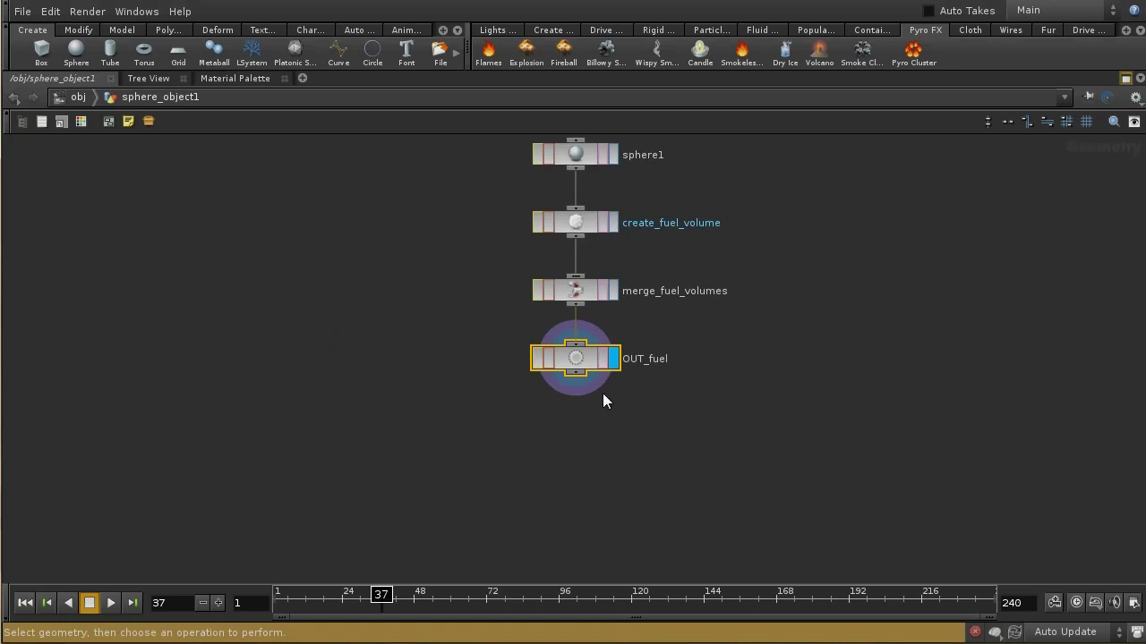
{"action": "key", "text": "h"}
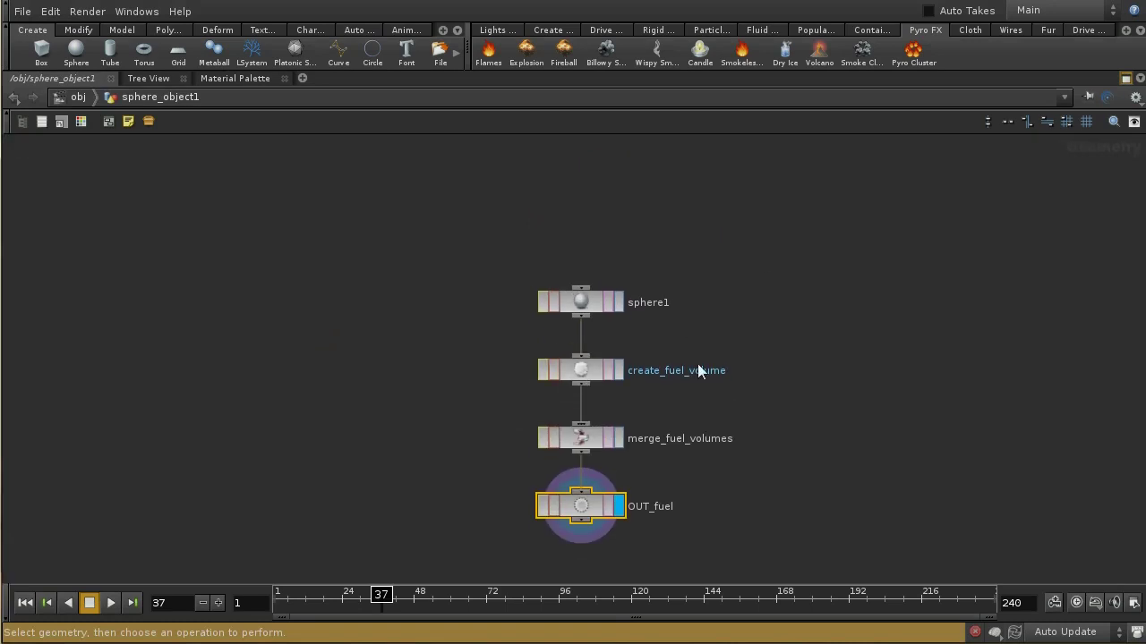
{"action": "middle_click_drag", "start_coordinate": [777, 361], "coordinate": [773, 319]}
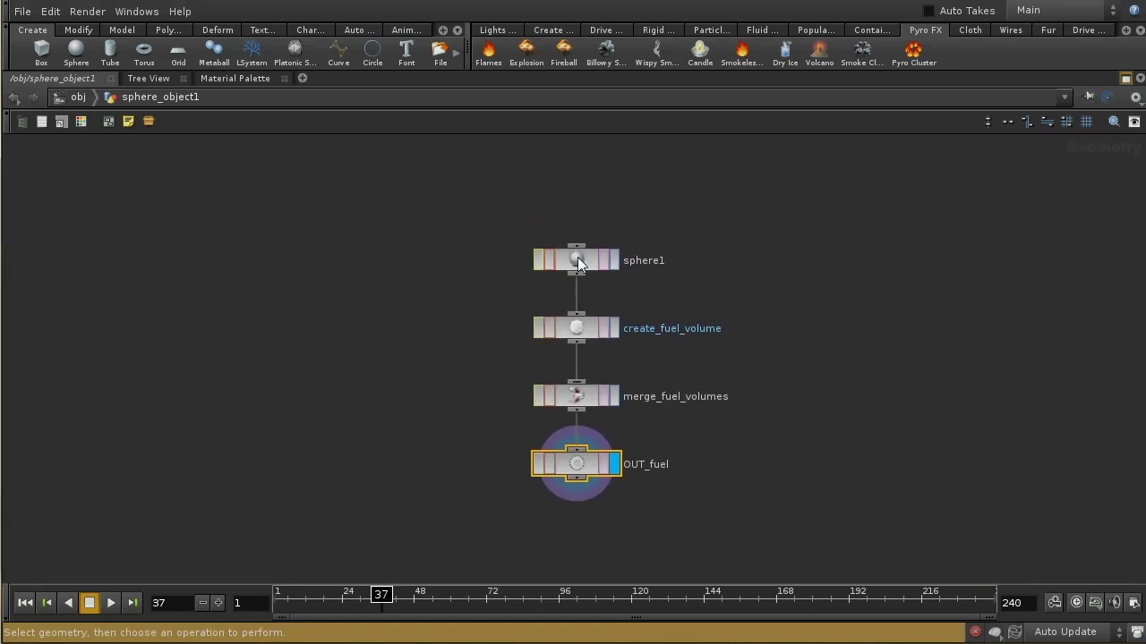
Space out the sphere1 and create_fuel_volume nodes, then show create_fuel_volume's parameters in the restored multi-pane layout
{"action": "left_click_drag", "start_coordinate": [577, 257], "coordinate": [586, 221]}
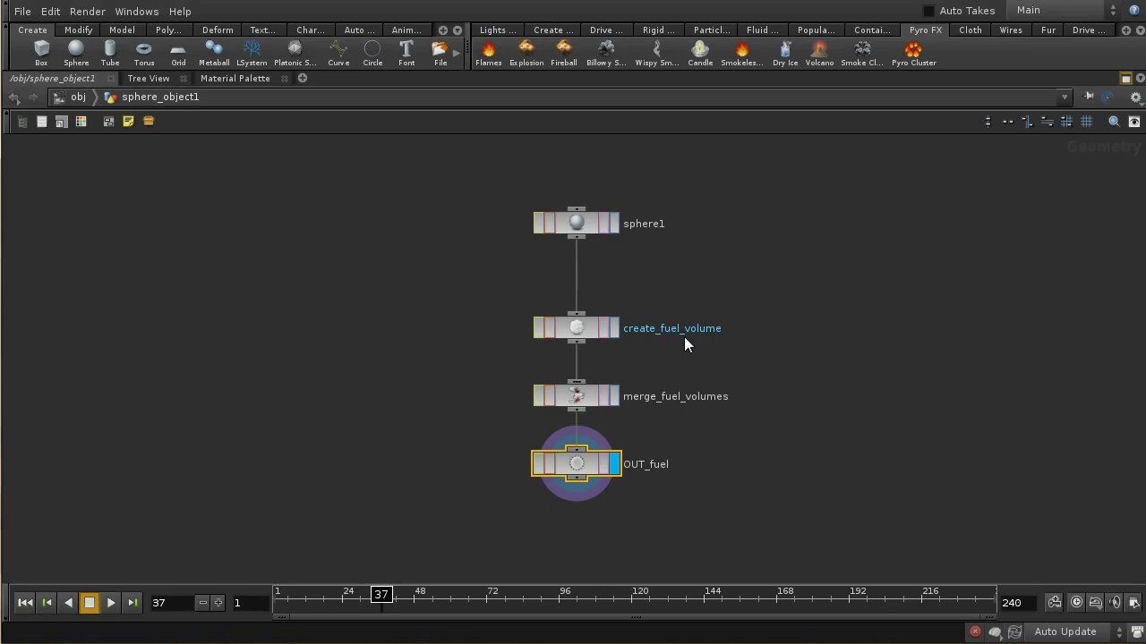
{"action": "left_click_drag", "start_coordinate": [587, 325], "coordinate": [590, 303]}
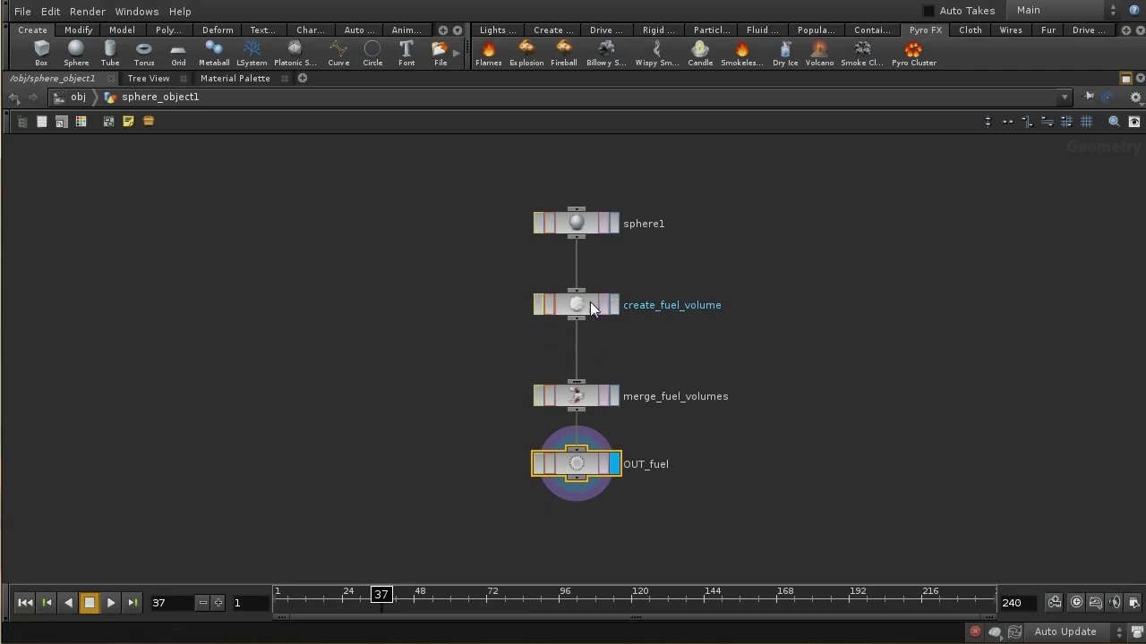
{"action": "left_click", "coordinate": [582, 302]}
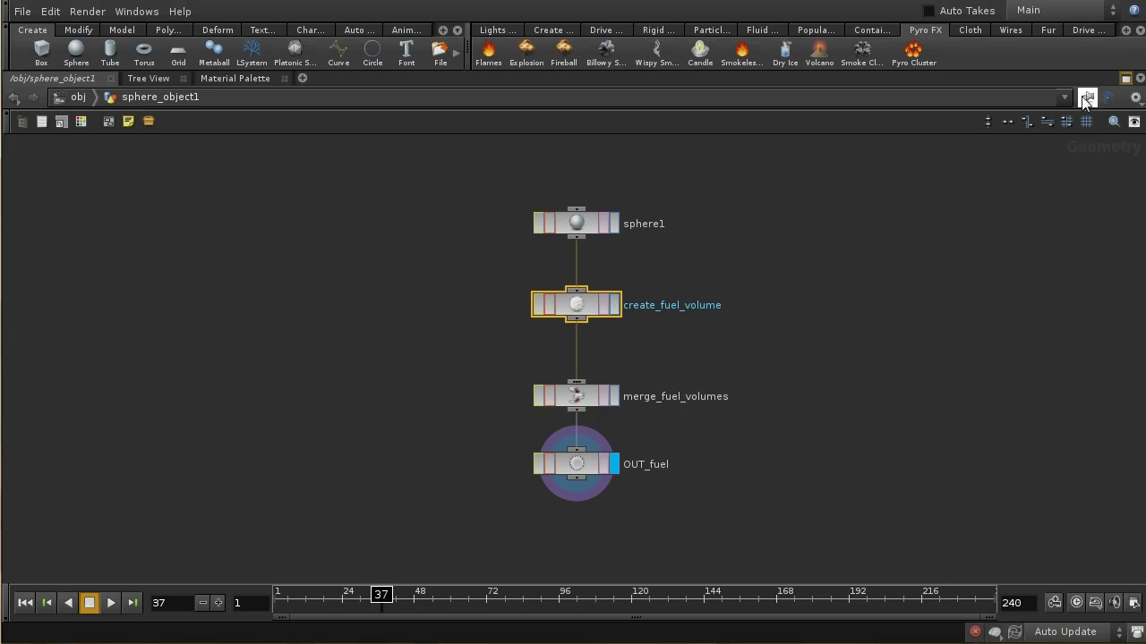
{"action": "left_click", "coordinate": [1125, 79]}
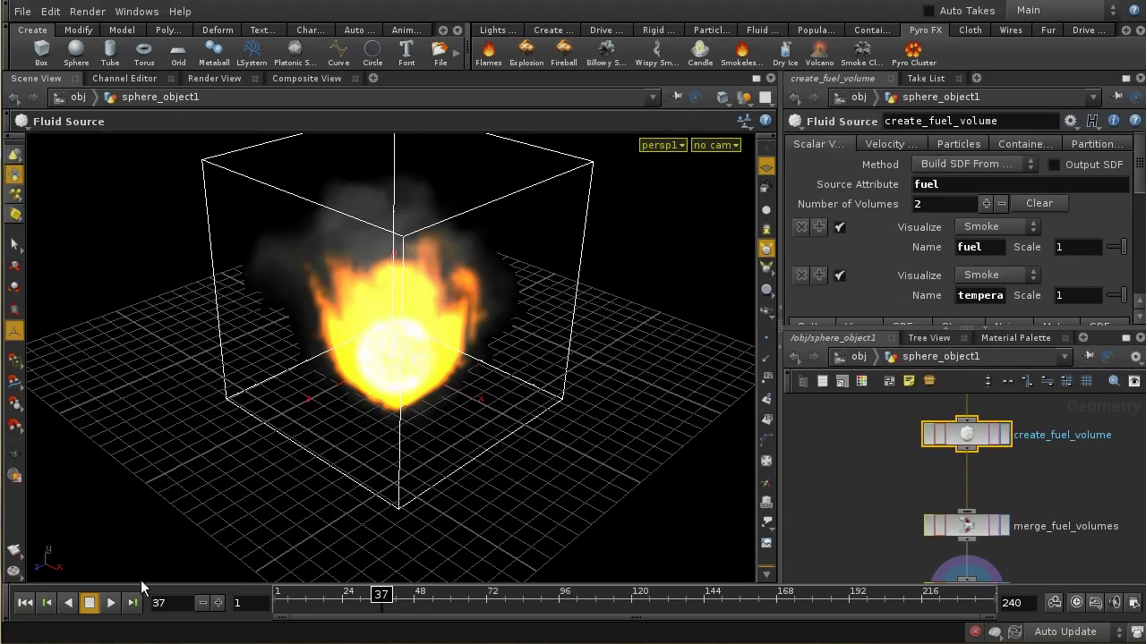
Rewind the simulation to frame 1 and advance it frame by frame to frame 26 to examine the flame's growth
{"action": "left_click", "coordinate": [25, 603]}
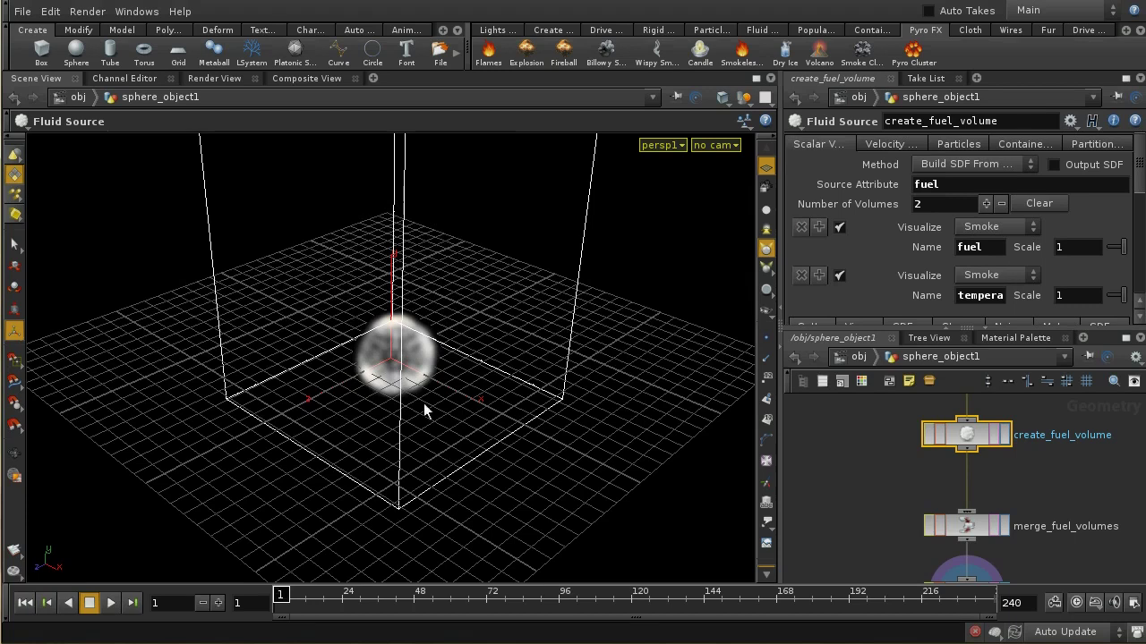
{"action": "left_click", "coordinate": [219, 603]}
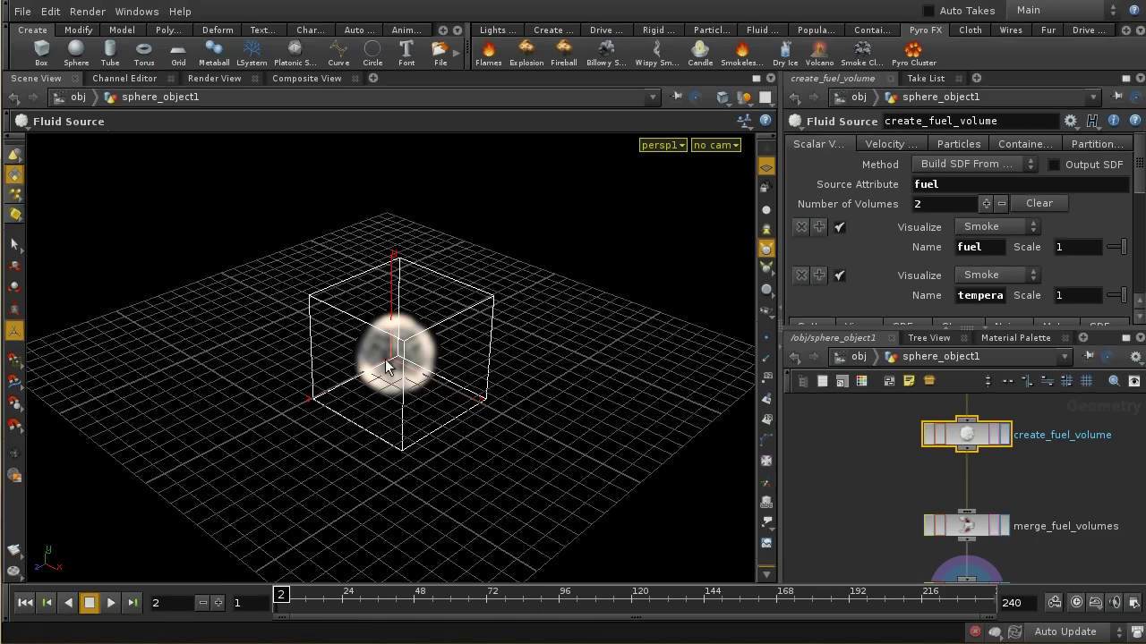
{"action": "left_click", "coordinate": [217, 603]}
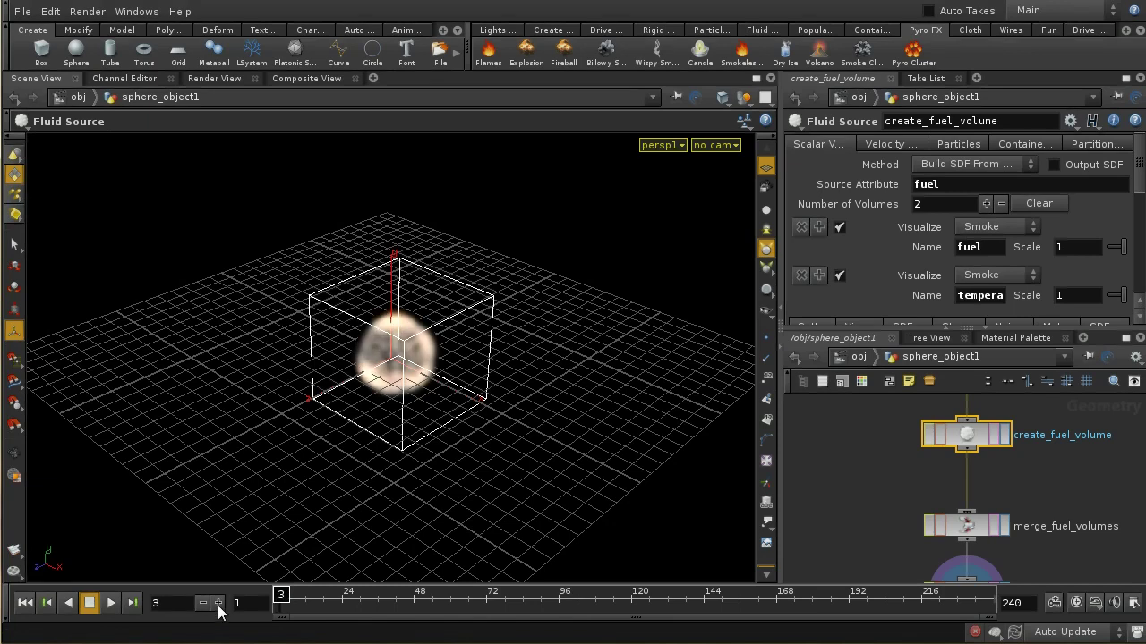
{"action": "left_click", "coordinate": [218, 603]}
{"action": "left_click", "coordinate": [217, 603]}
{"action": "left_click", "coordinate": [218, 603]}
{"action": "left_click", "coordinate": [217, 602]}
{"action": "left_click", "coordinate": [218, 602]}
{"action": "left_click", "coordinate": [218, 603]}
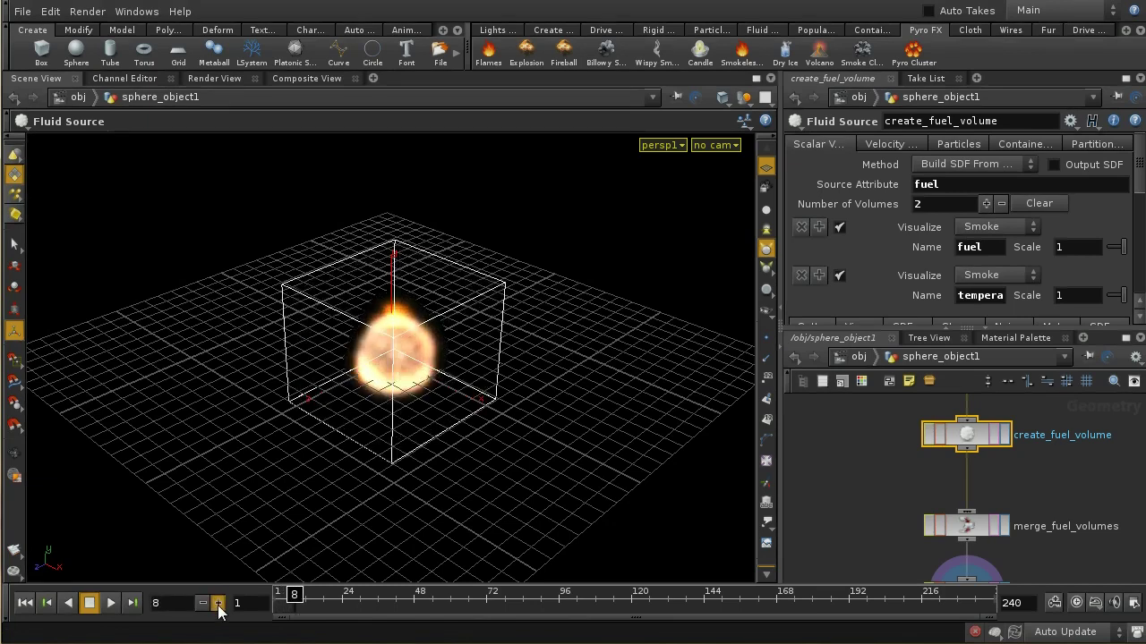
{"action": "left_click", "coordinate": [218, 603]}
{"action": "left_click", "coordinate": [218, 603]}
{"action": "left_click", "coordinate": [217, 603]}
{"action": "left_click", "coordinate": [218, 602]}
{"action": "left_click", "coordinate": [218, 602]}
{"action": "left_click", "coordinate": [217, 602]}
{"action": "left_click", "coordinate": [217, 602]}
{"action": "left_click", "coordinate": [217, 603]}
{"action": "left_click", "coordinate": [218, 602]}
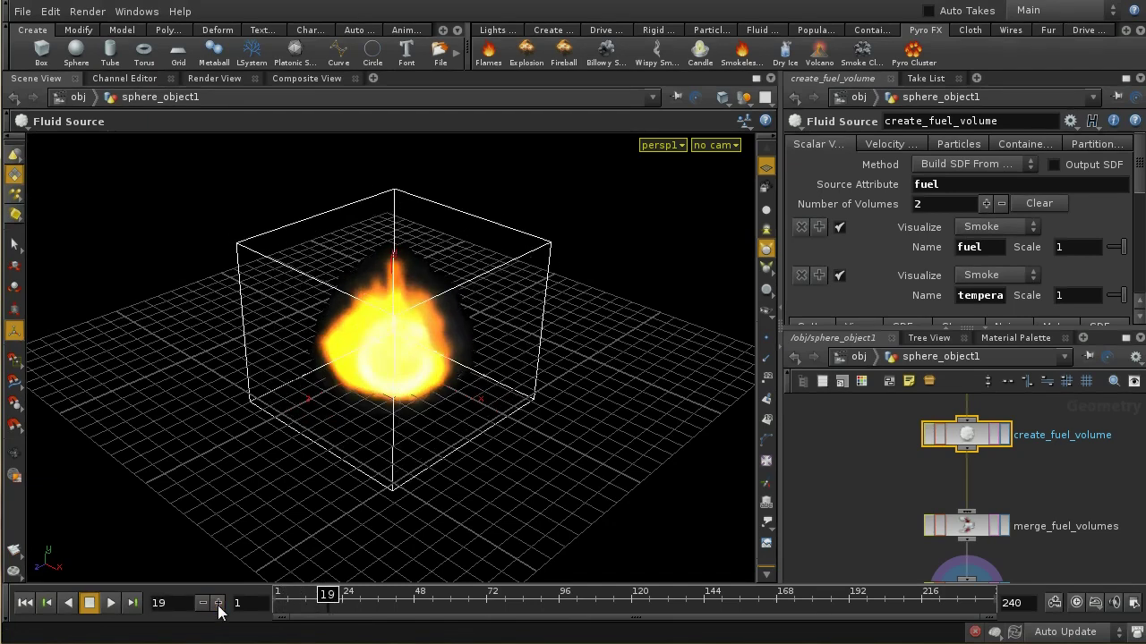
{"action": "left_click", "coordinate": [218, 603]}
{"action": "left_click", "coordinate": [217, 602]}
{"action": "left_click", "coordinate": [217, 603]}
{"action": "left_click", "coordinate": [218, 603]}
{"action": "left_click", "coordinate": [218, 602]}
{"action": "left_click", "coordinate": [218, 603]}
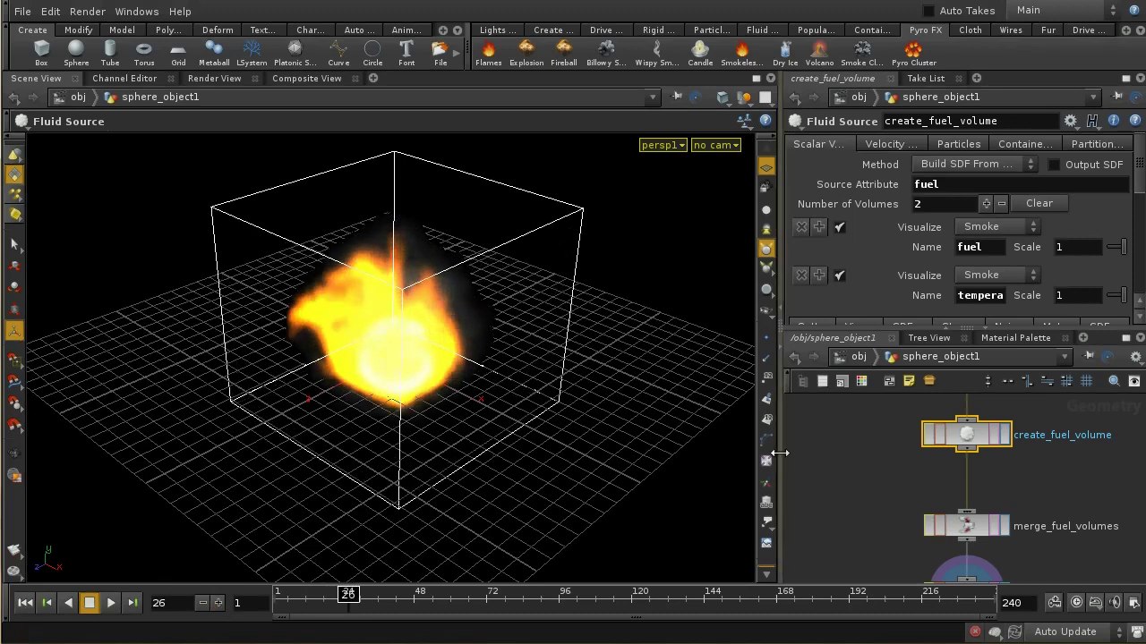
Return to the object level, open the import_pyro_build network, and inspect the import_pyro_visualization node's information
{"action": "scroll", "coordinate": [1010, 471], "scroll_direction": "up", "scroll_amount": 3}
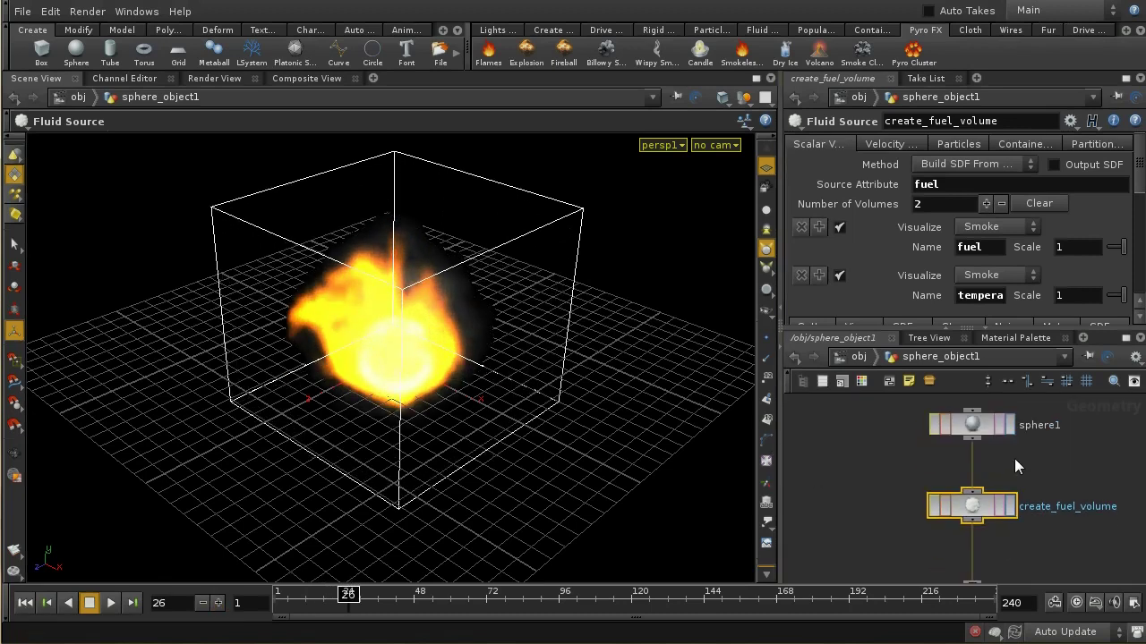
{"action": "left_click", "coordinate": [850, 355]}
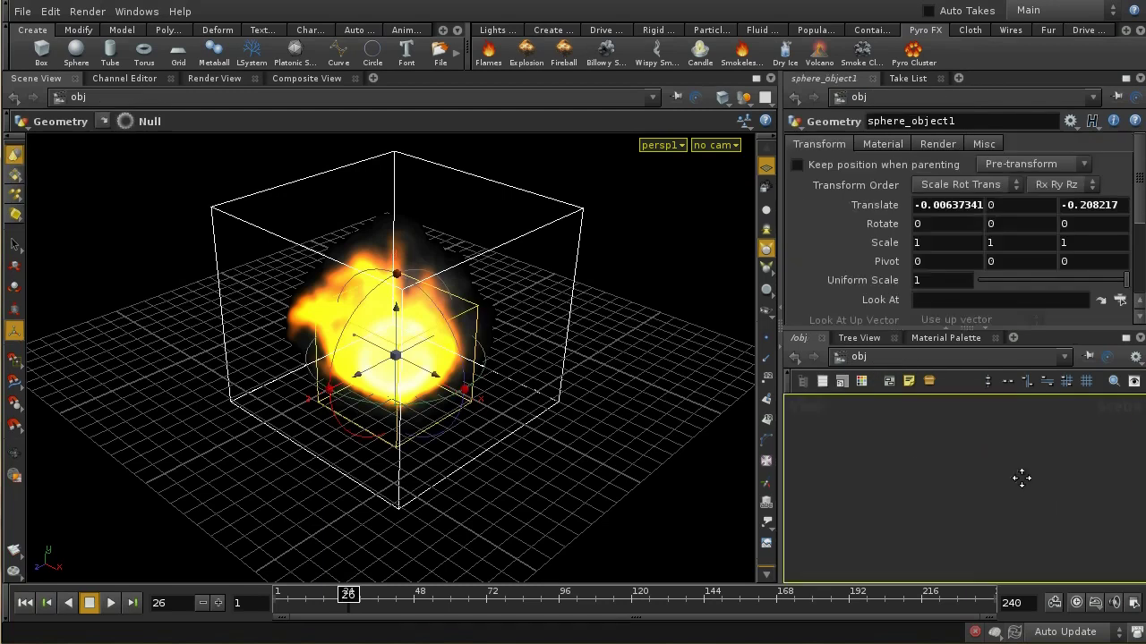
{"action": "middle_click_drag", "start_coordinate": [983, 493], "coordinate": [939, 521]}
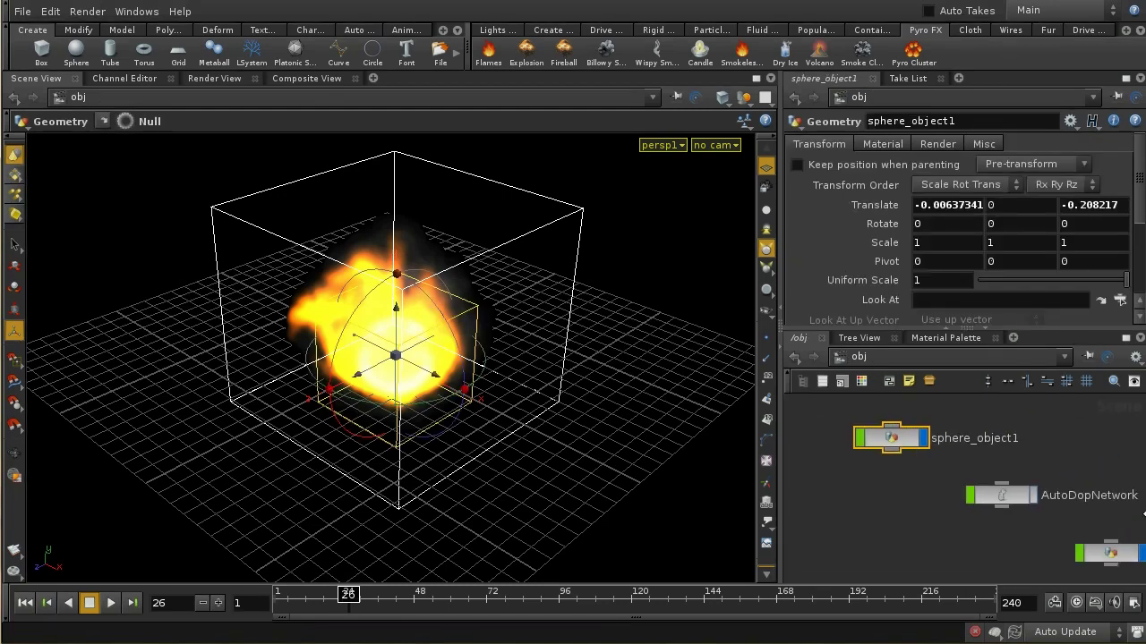
{"action": "middle_click_drag", "start_coordinate": [1126, 555], "coordinate": [1015, 521]}
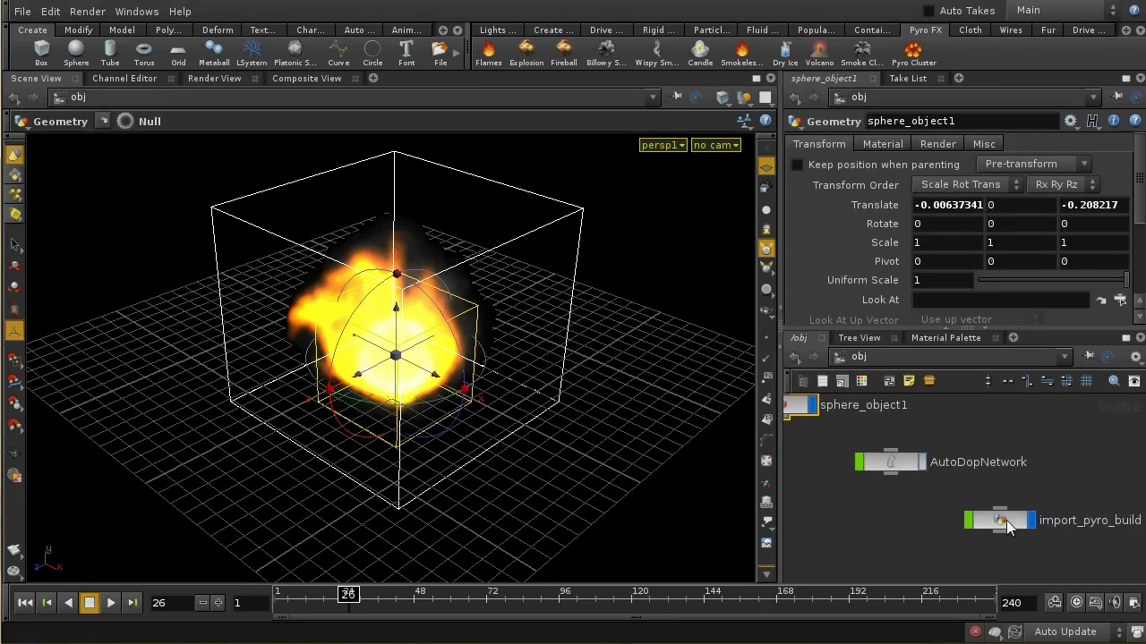
{"action": "double_click", "coordinate": [1006, 520]}
{"action": "middle_click", "coordinate": [967, 491]}
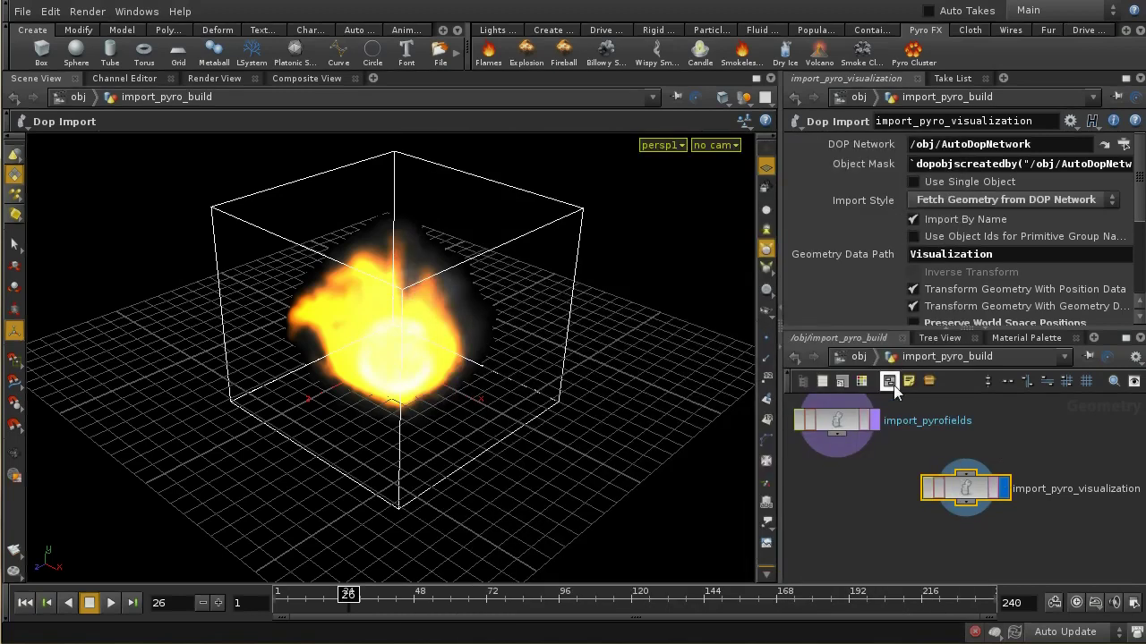
Rewind the simulation to frame 1 and open the AutoDopNetwork with all its nodes framed
{"action": "left_click", "coordinate": [858, 357]}
{"action": "left_click", "coordinate": [46, 603]}
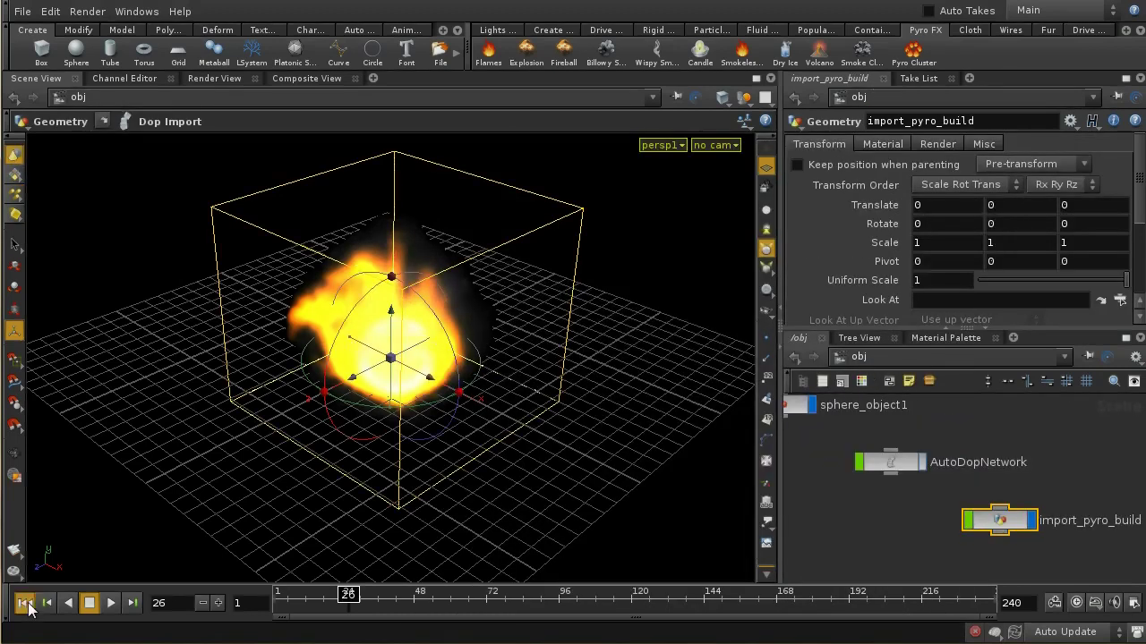
{"action": "middle_click_drag", "start_coordinate": [904, 510], "coordinate": [982, 553]}
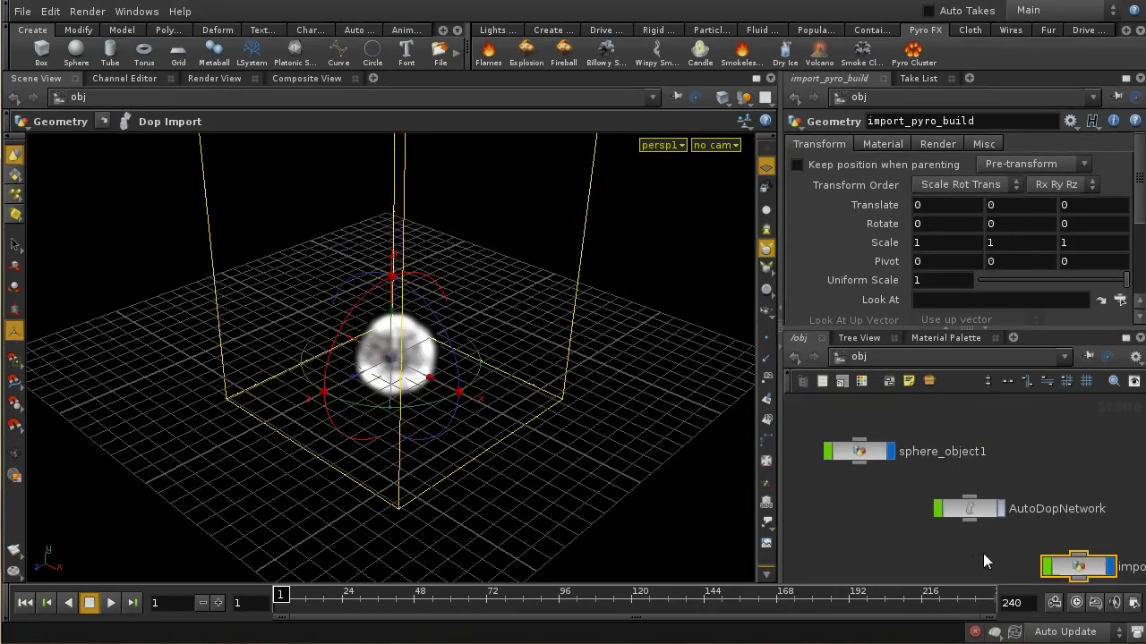
{"action": "double_click", "coordinate": [970, 508]}
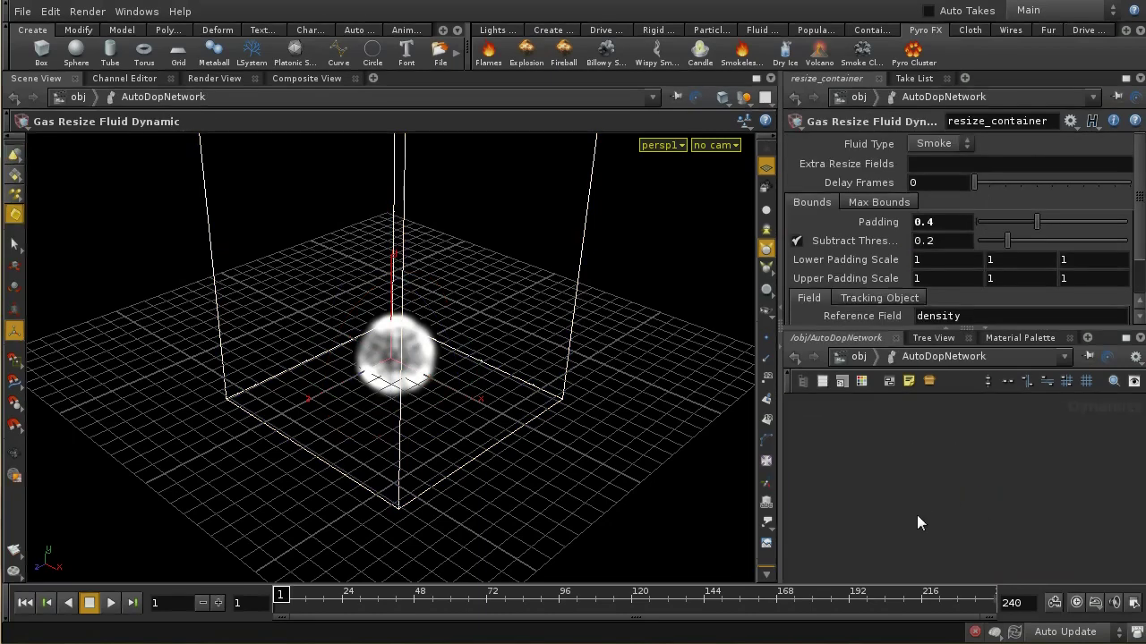
{"action": "key", "text": "h"}
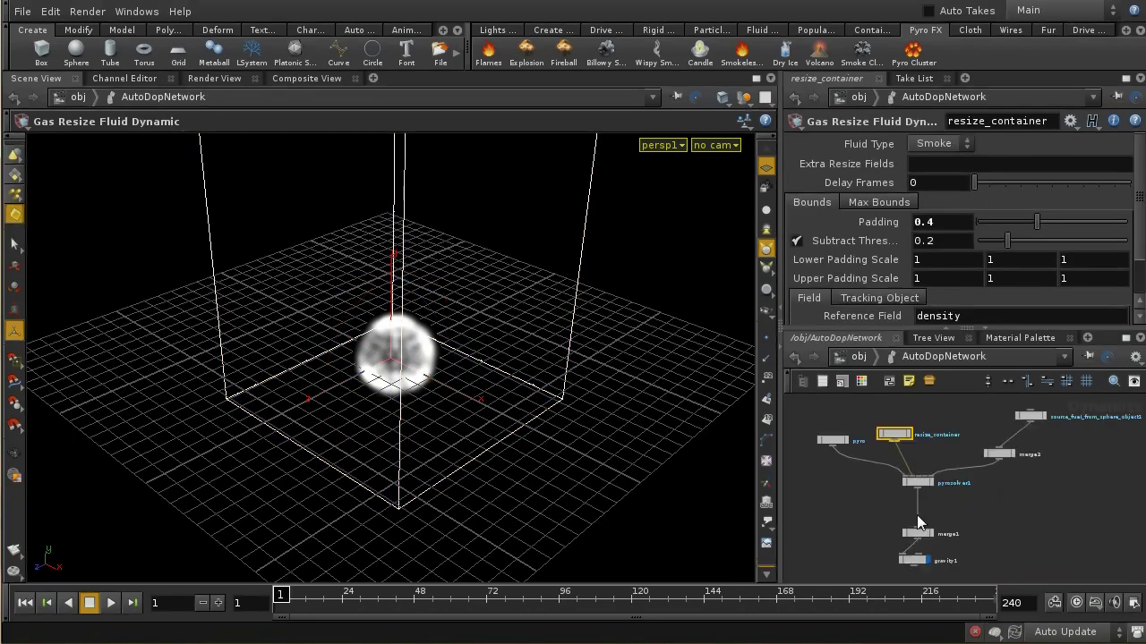
Set the pyro smoke object's division size to 0.05
{"action": "left_click", "coordinate": [827, 439]}
{"action": "left_click", "coordinate": [956, 205]}
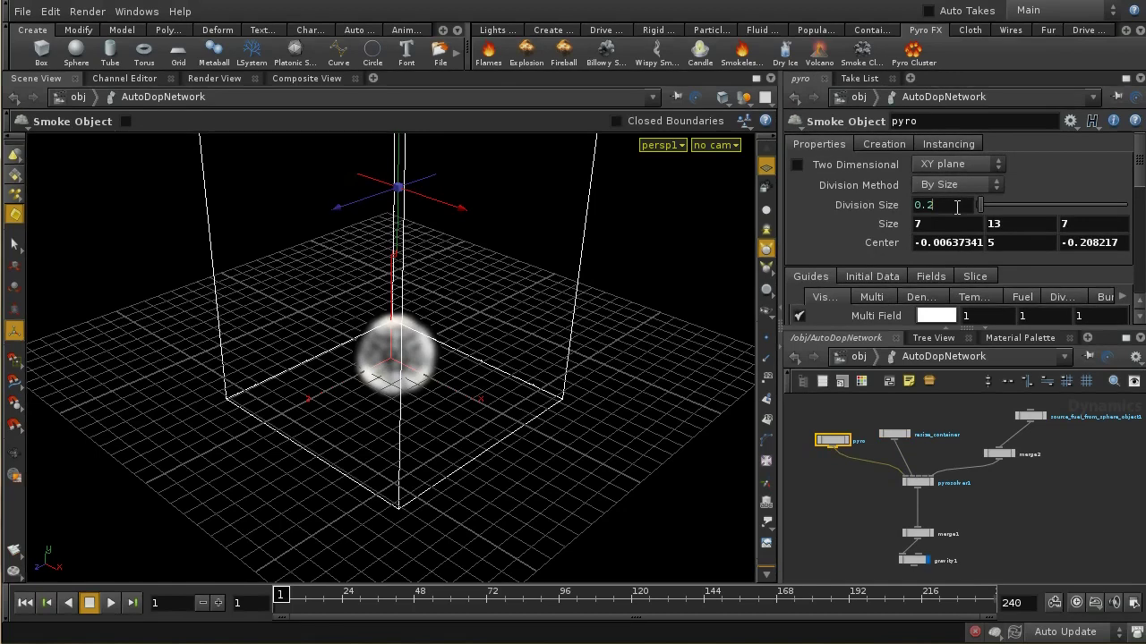
{"action": "key", "text": "BackSpace"}
{"action": "type", "text": "05"}
{"action": "key", "text": "Return"}
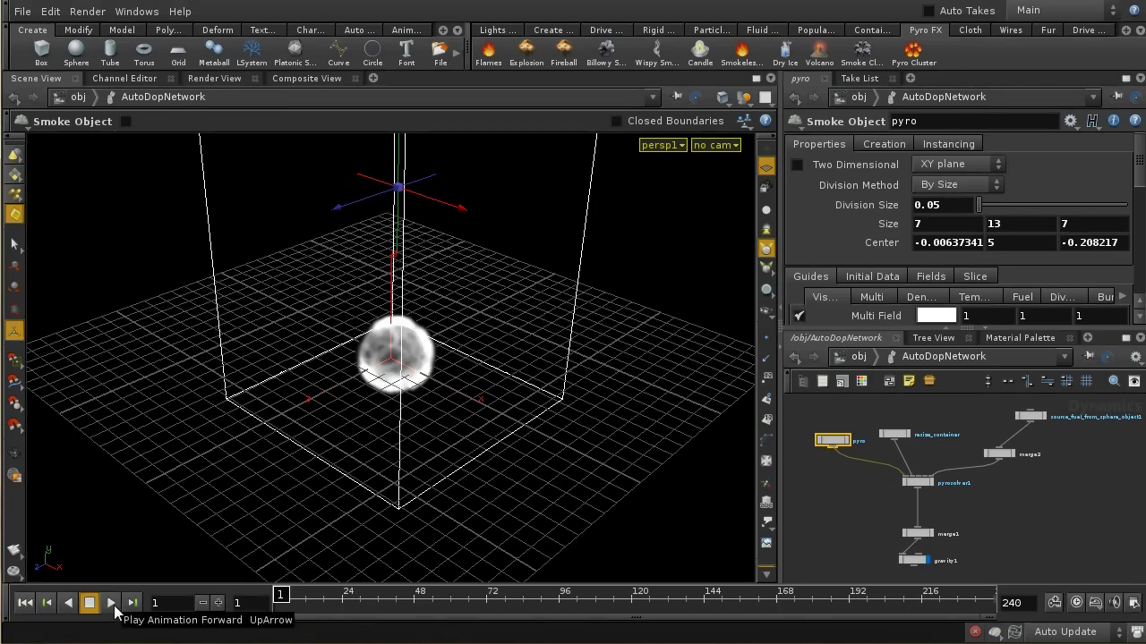
Play the higher-resolution simulation to about frame 17, stop it, and rewind to frame 1
{"action": "left_click", "coordinate": [112, 603]}
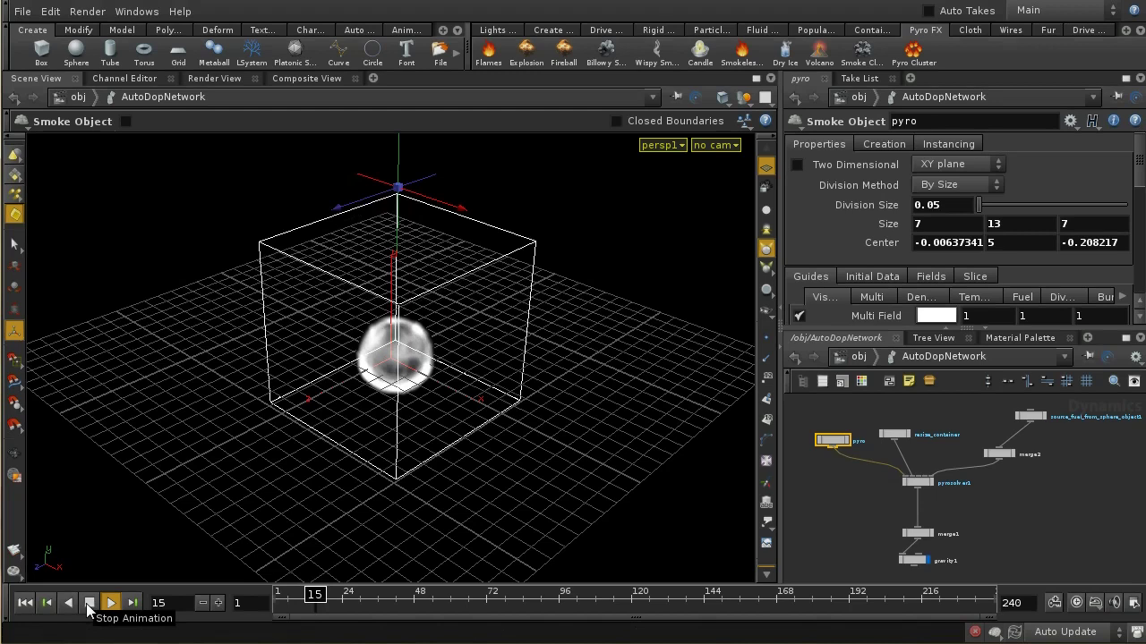
{"action": "left_click", "coordinate": [88, 606]}
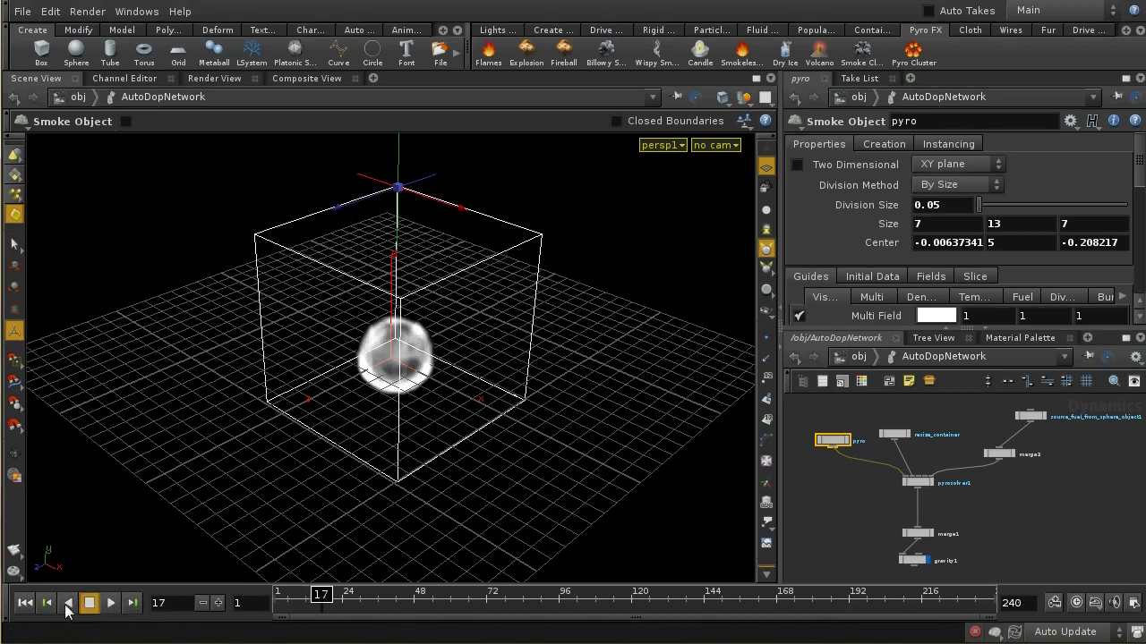
{"action": "left_click", "coordinate": [26, 604]}
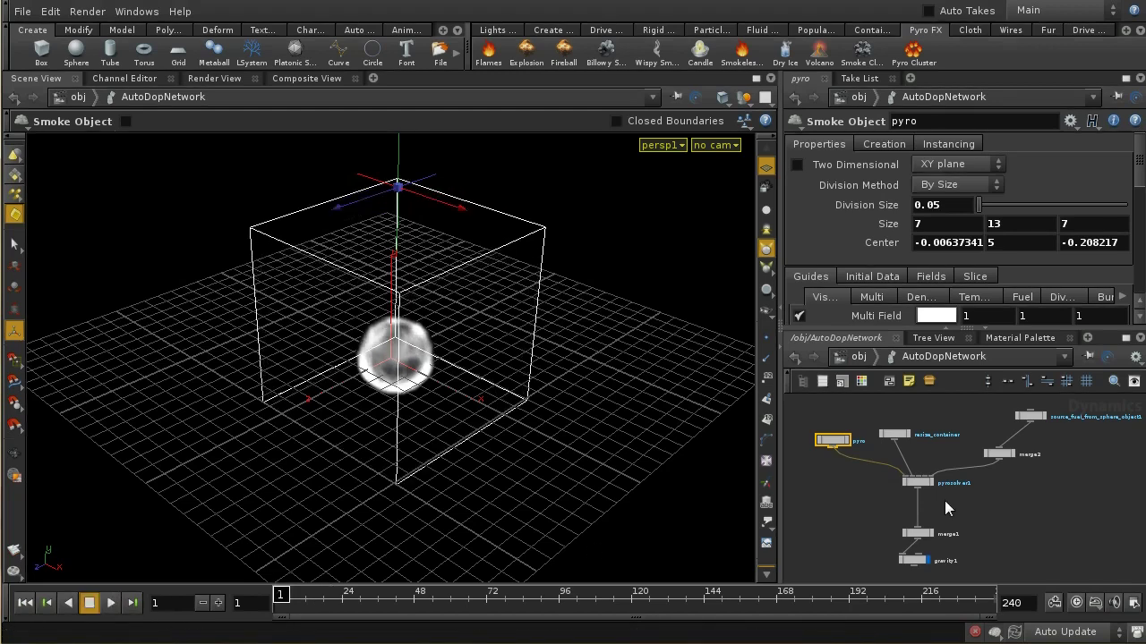
Open import_pyro_build from the object level and check the volume resolutions and voxel counts of import_pyro_visualization
{"action": "left_click", "coordinate": [855, 357]}
{"action": "middle_click_drag", "start_coordinate": [988, 570], "coordinate": [947, 506]}
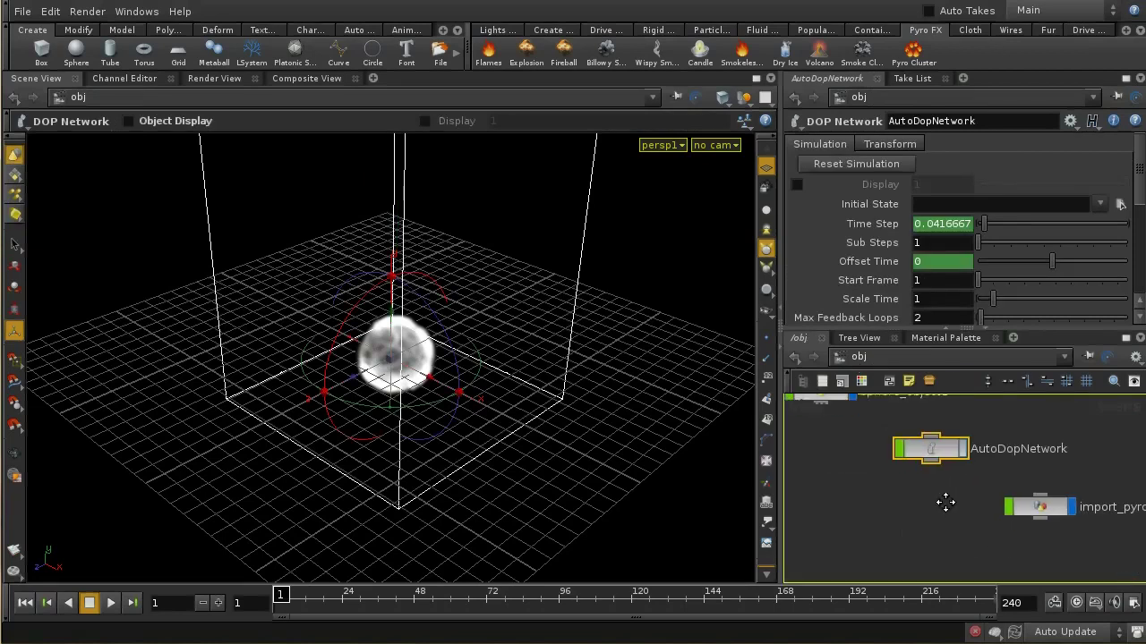
{"action": "left_click", "coordinate": [1034, 515]}
{"action": "double_click", "coordinate": [1034, 513]}
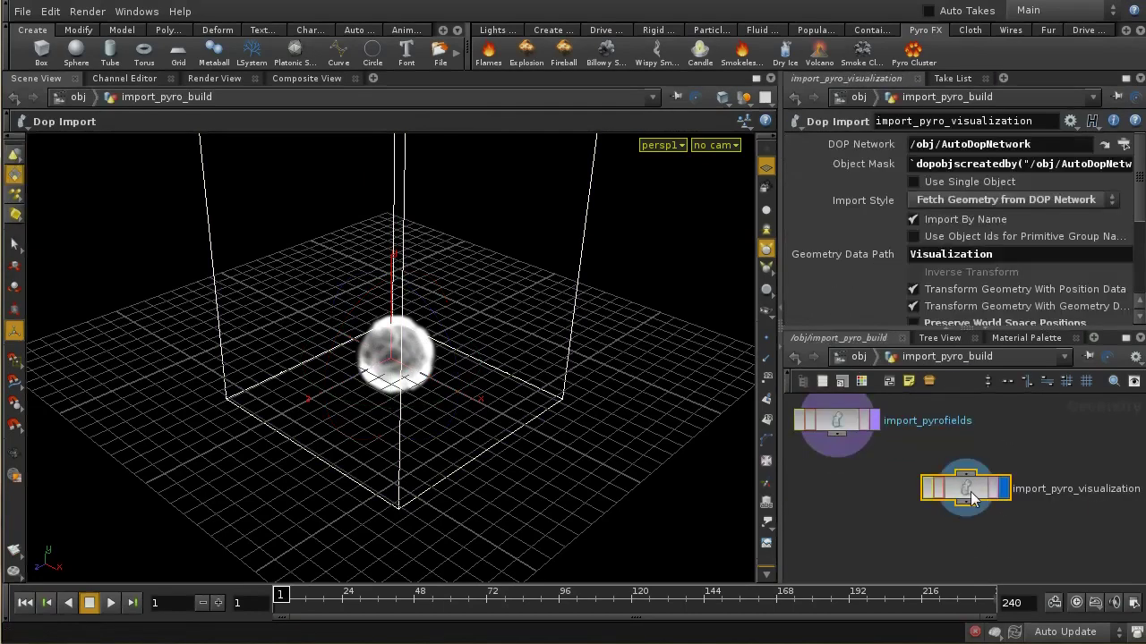
{"action": "middle_click", "coordinate": [935, 500]}
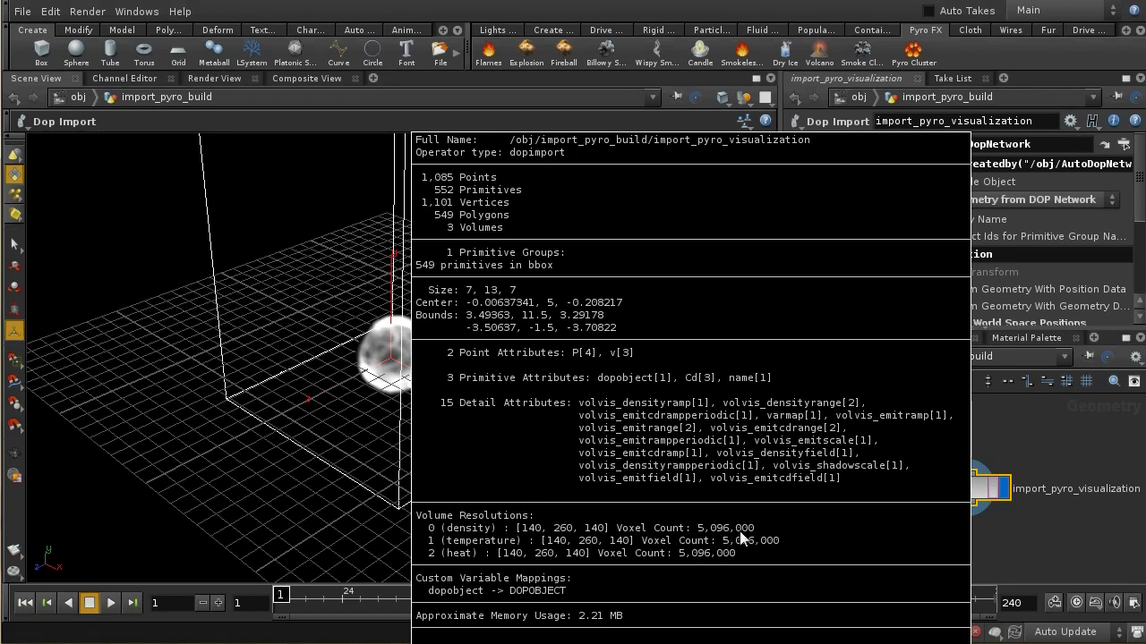
{"action": "middle_click_drag", "start_coordinate": [740, 541], "coordinate": [846, 538]}
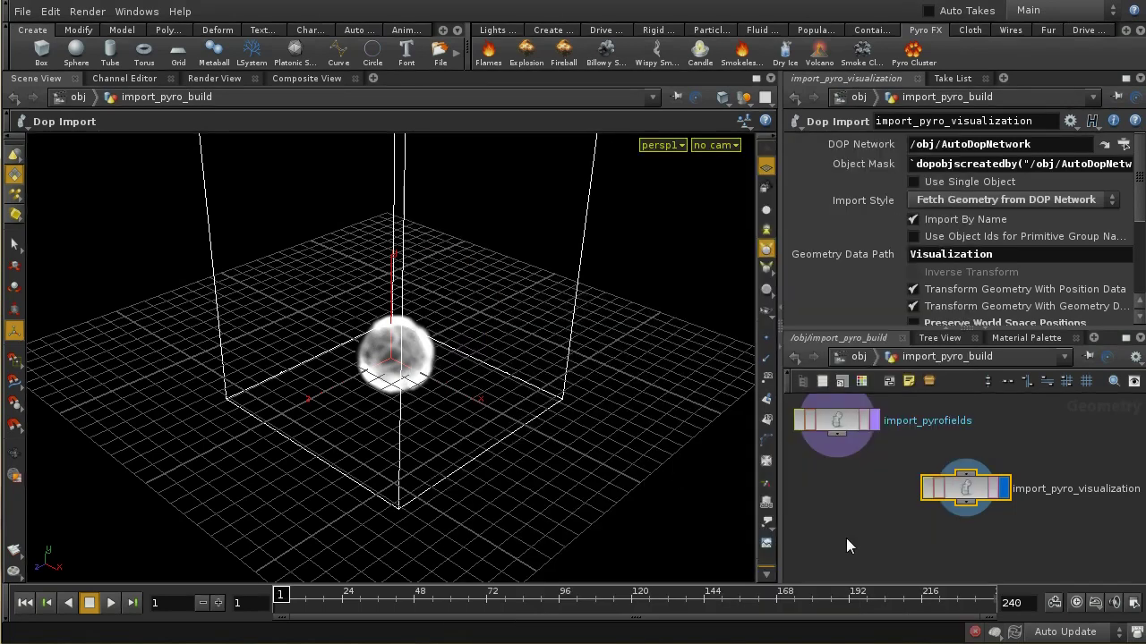
{"action": "middle_click_drag", "start_coordinate": [989, 517], "coordinate": [1006, 547]}
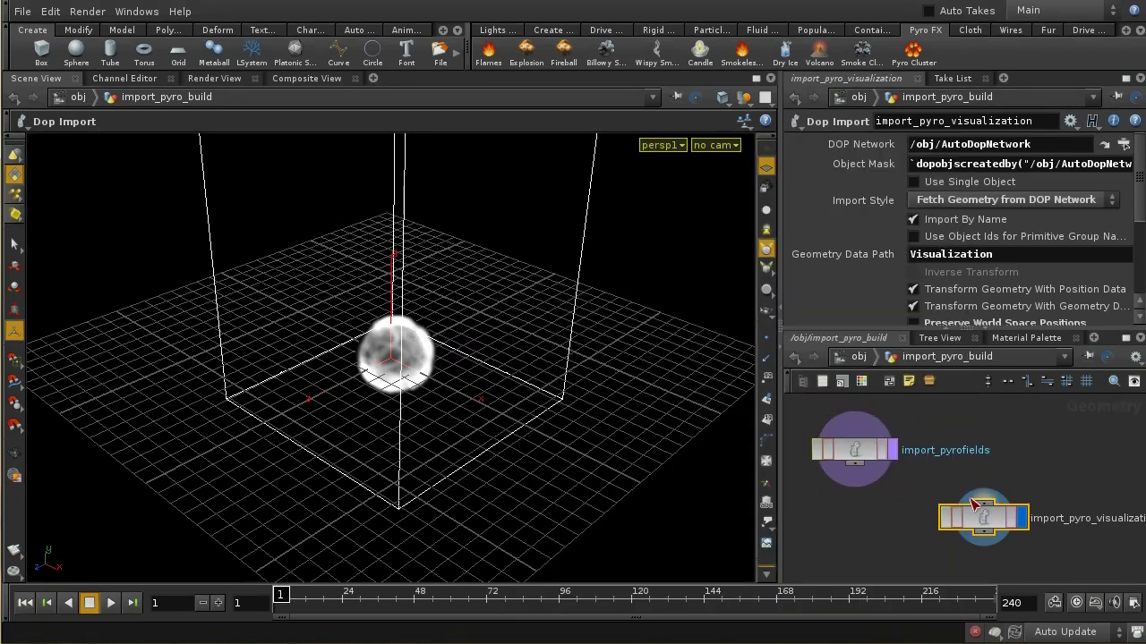
Examine pyrosolver1's Advanced and Shape settings inside AutoDopNetwork, and play the simulation to frame 22
{"action": "left_click", "coordinate": [855, 358]}
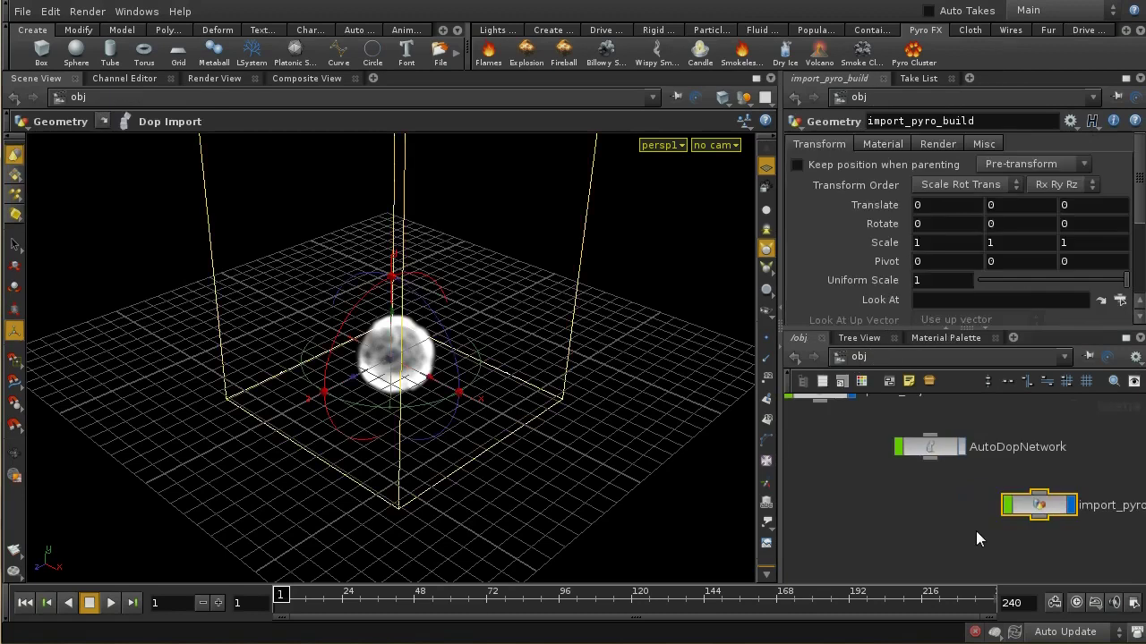
{"action": "double_click", "coordinate": [945, 495]}
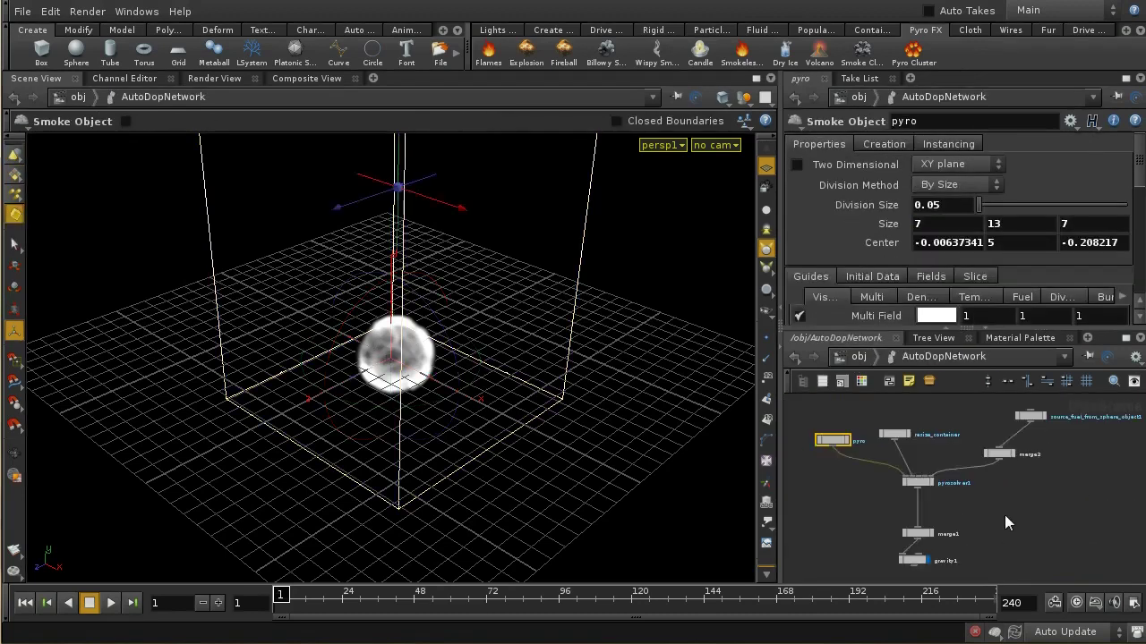
{"action": "left_click", "coordinate": [908, 498]}
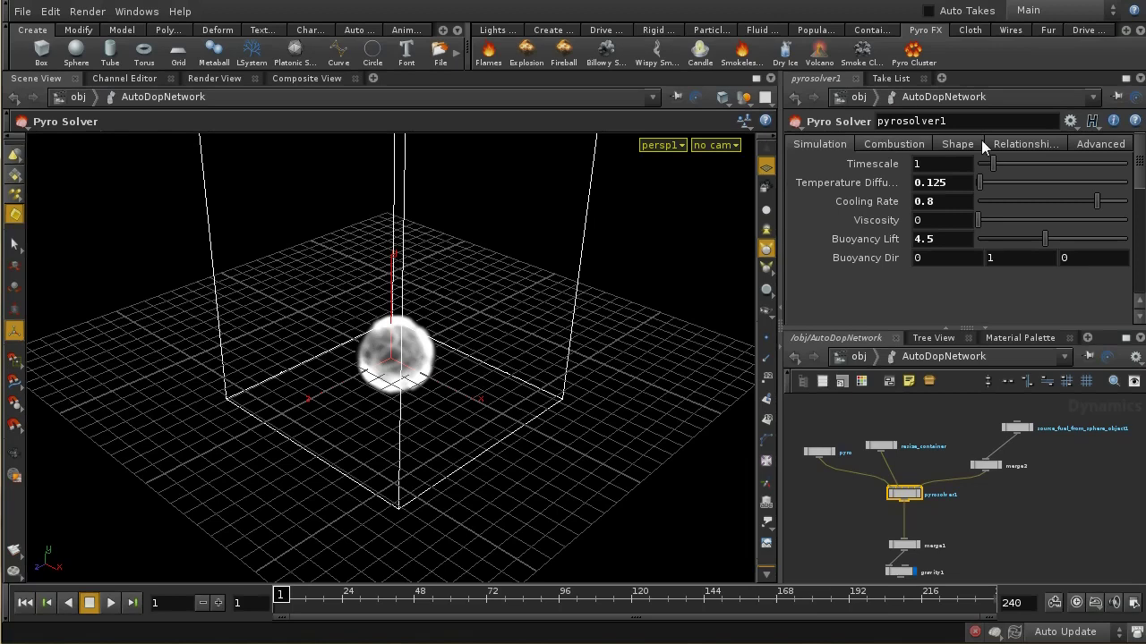
{"action": "left_click", "coordinate": [1092, 143]}
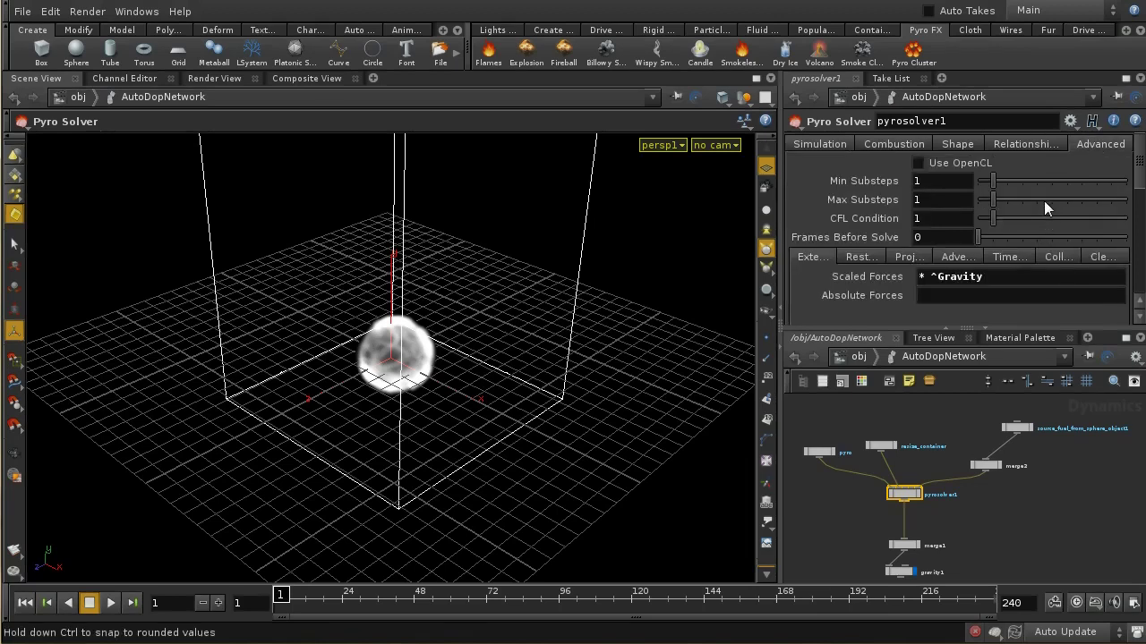
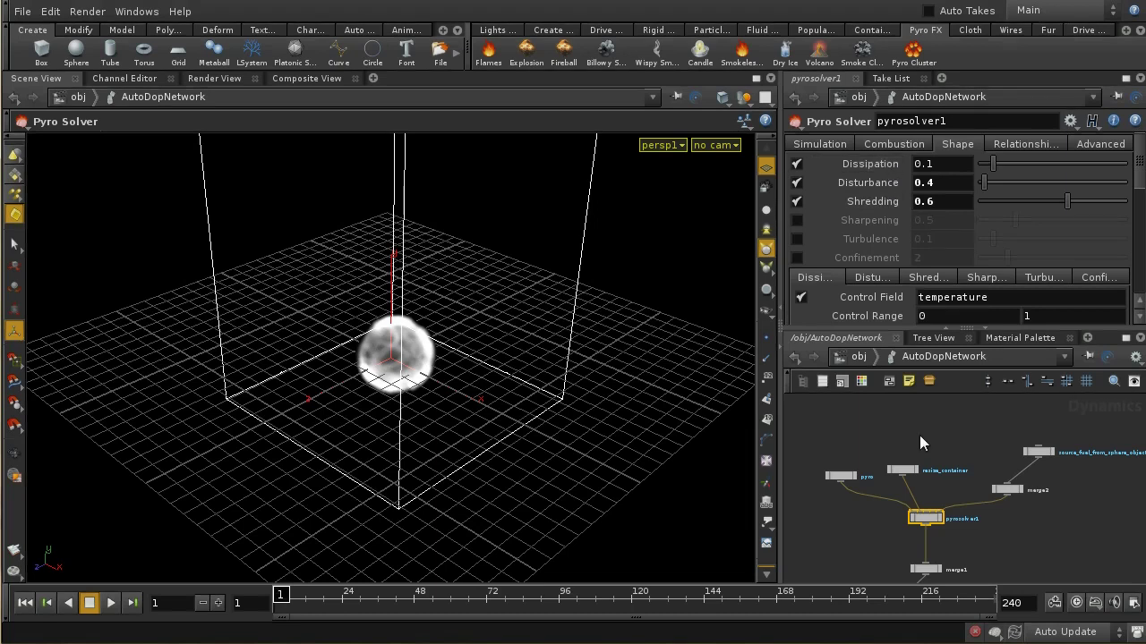
{"action": "left_click", "coordinate": [110, 602]}
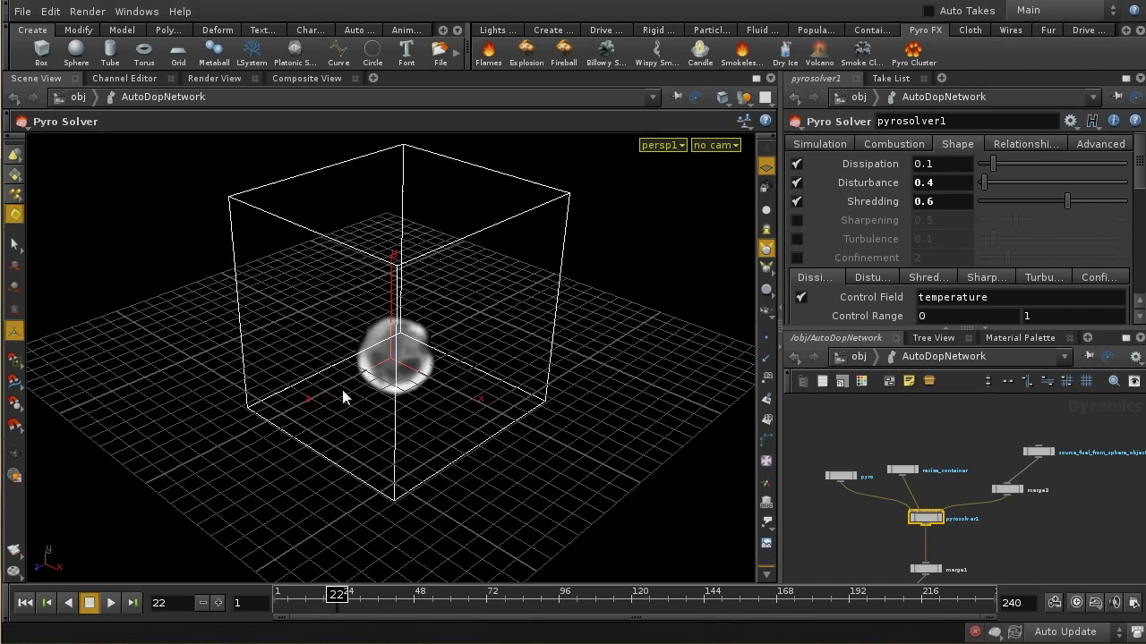
Create a sphere at the origin in the empty scene
{"action": "key", "text": "Escape"}
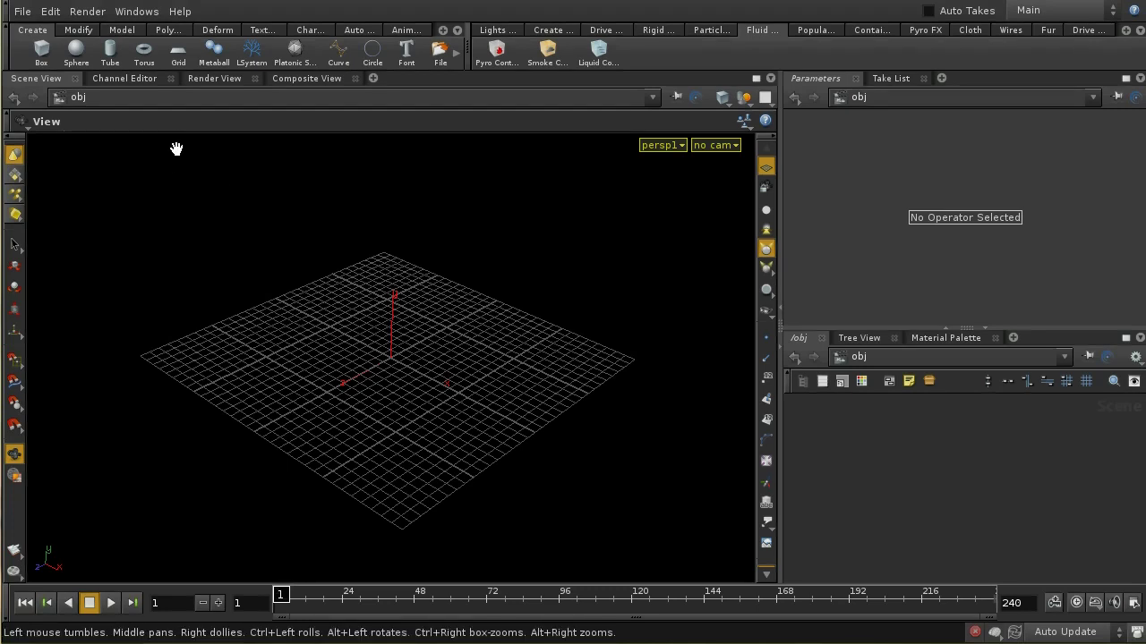
{"action": "left_click", "coordinate": [79, 61]}
{"action": "key", "text": "Return"}
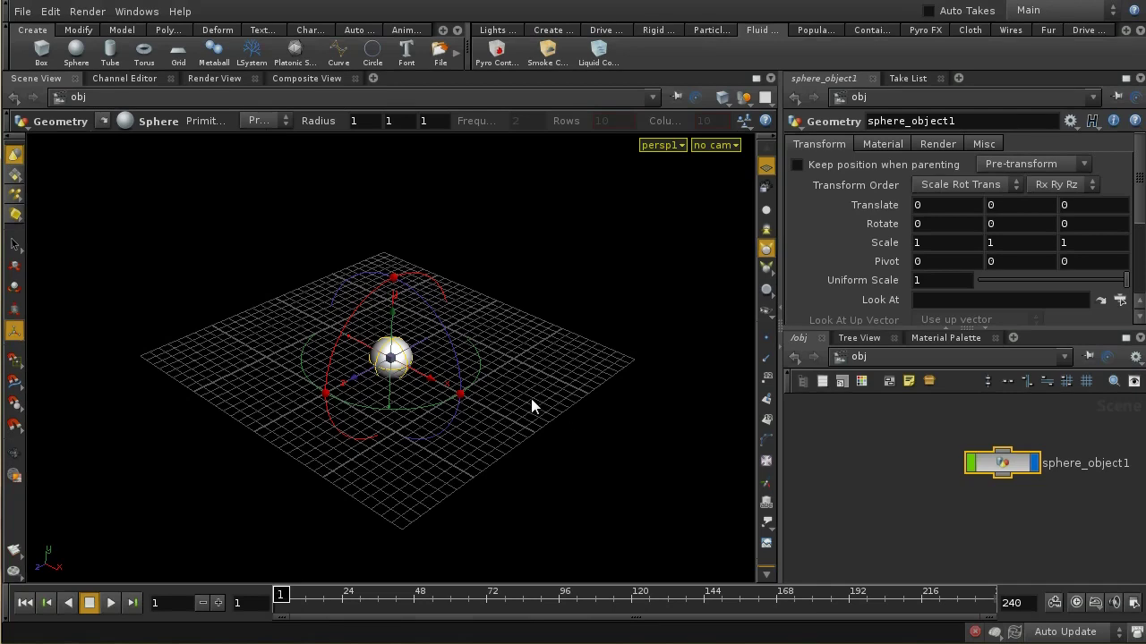
Open the new sphere object's network and set the sphere's radius to 0.5 on all axes
{"action": "double_click", "coordinate": [1010, 466]}
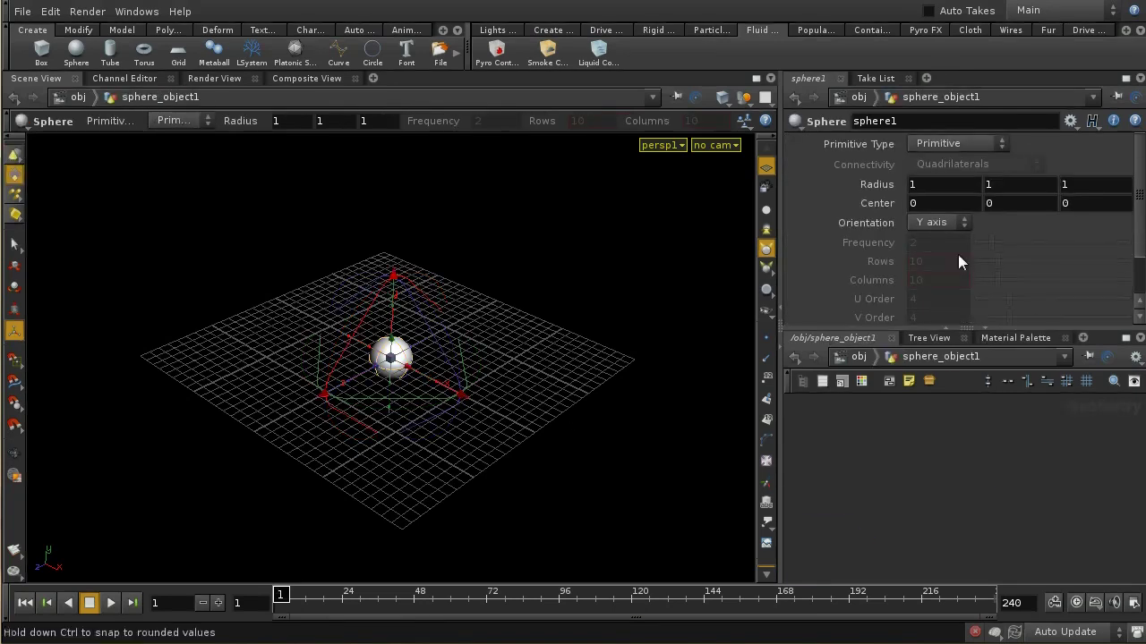
{"action": "middle_click_drag", "start_coordinate": [886, 183], "coordinate": [836, 192]}
{"action": "key", "text": "Escape"}
{"action": "left_click_drag", "start_coordinate": [507, 427], "coordinate": [563, 257]}
{"action": "key", "text": "Return"}
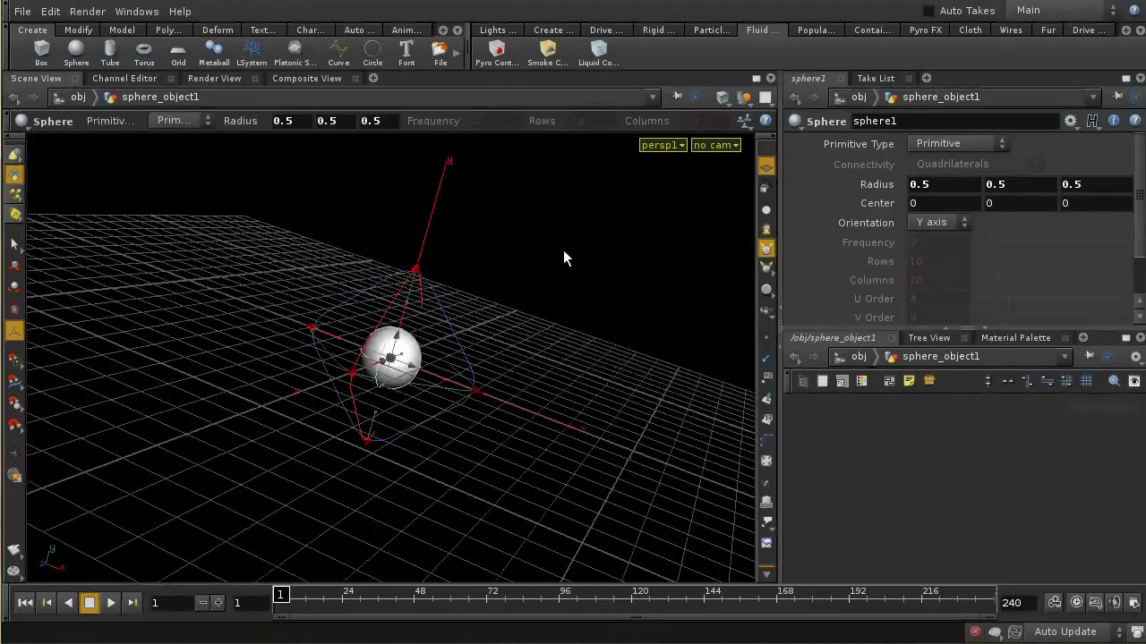
Add a smoke container at the origin and raise its center to about 1.61 in Y
{"action": "left_click", "coordinate": [555, 55]}
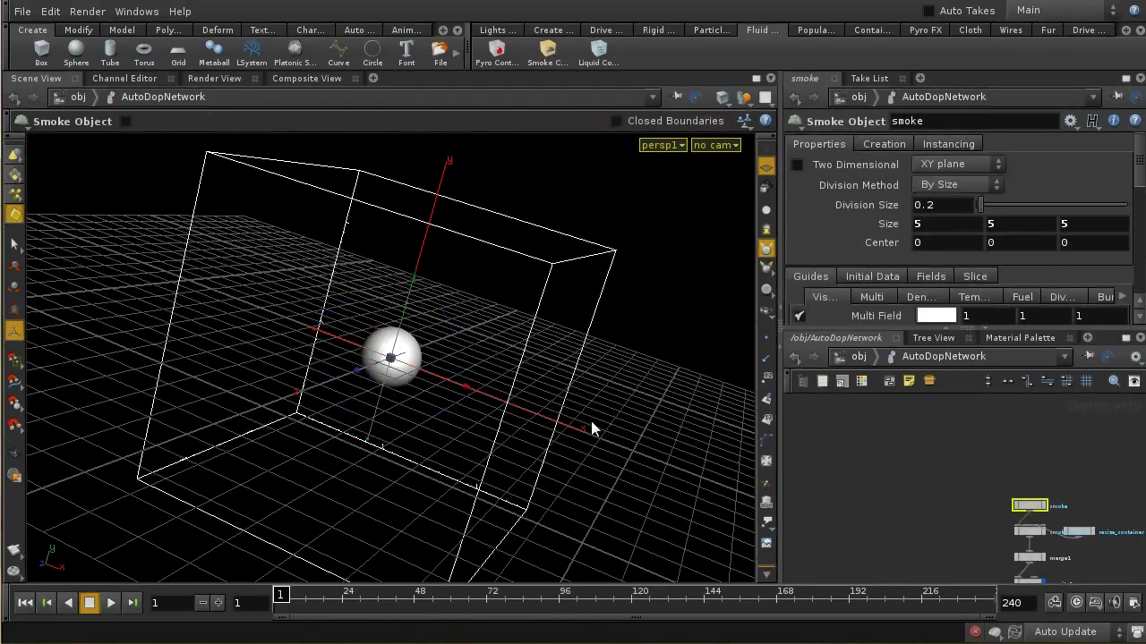
{"action": "key", "text": "Return"}
{"action": "left_click_drag", "start_coordinate": [402, 325], "coordinate": [417, 240]}
{"action": "key", "text": "Escape"}
{"action": "left_click_drag", "start_coordinate": [448, 364], "coordinate": [453, 302]}
{"action": "key", "text": "Return"}
{"action": "left_click_drag", "start_coordinate": [429, 264], "coordinate": [436, 236]}
{"action": "key", "text": "Escape"}
{"action": "left_click_drag", "start_coordinate": [501, 417], "coordinate": [442, 351]}
{"action": "key", "text": "Return"}
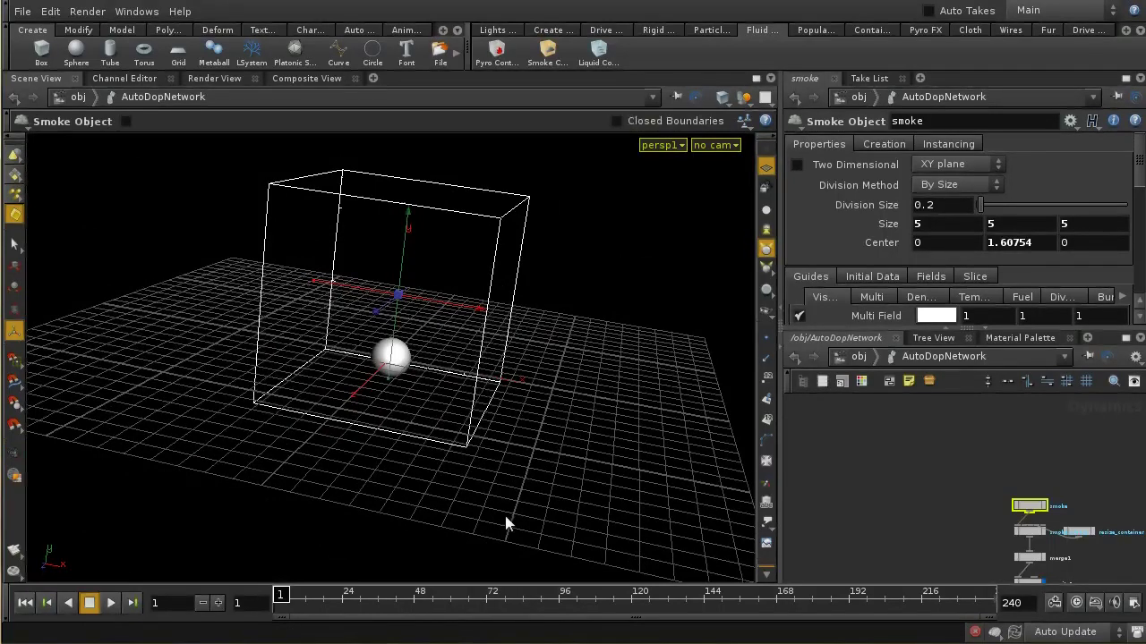
Try resizing the smoke container with its handles, widening it to about 7.79 in X and Z, and undo the changes
{"action": "key", "text": "t"}
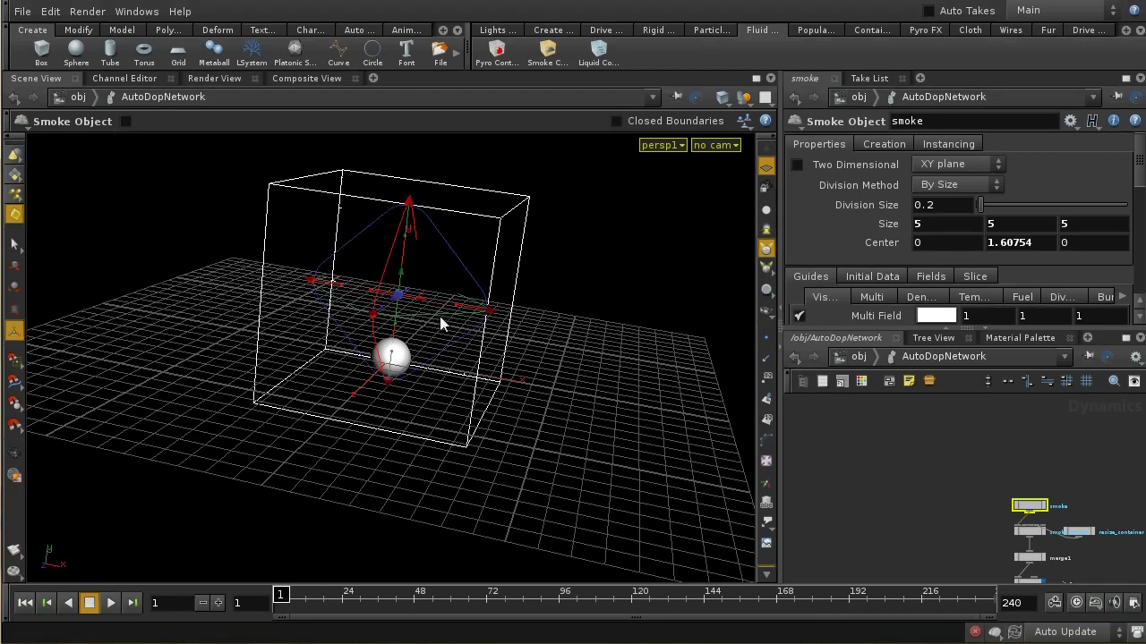
{"action": "left_click_drag", "start_coordinate": [440, 316], "coordinate": [459, 336]}
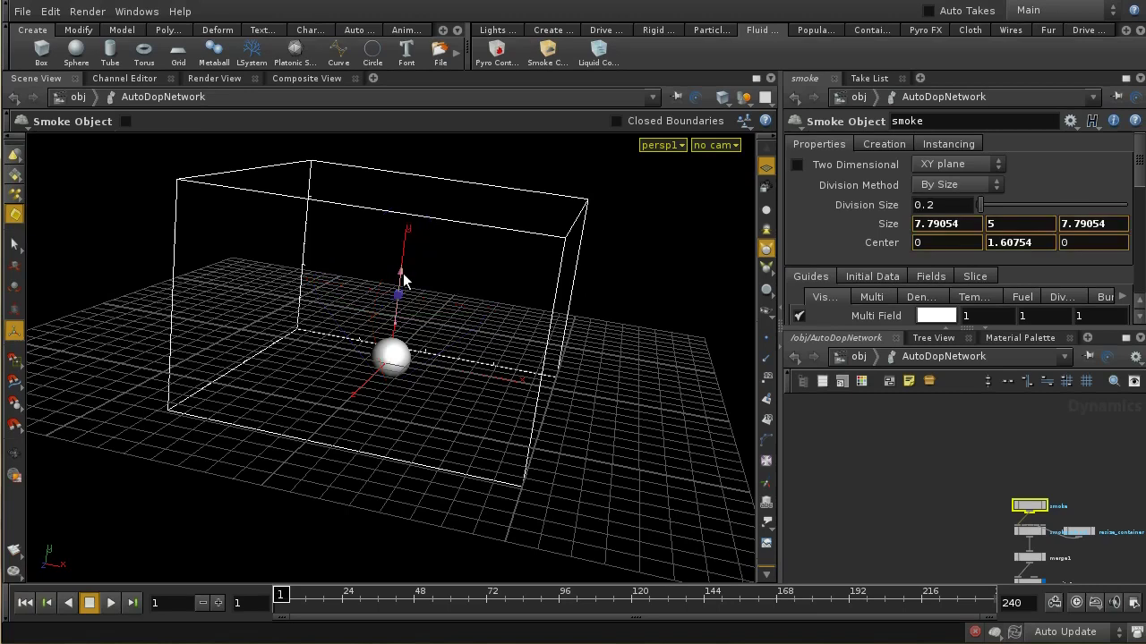
{"action": "left_click_drag", "start_coordinate": [404, 281], "coordinate": [429, 280]}
{"action": "key", "text": "ctrl+z"}
{"action": "key", "text": "ctrl+z"}
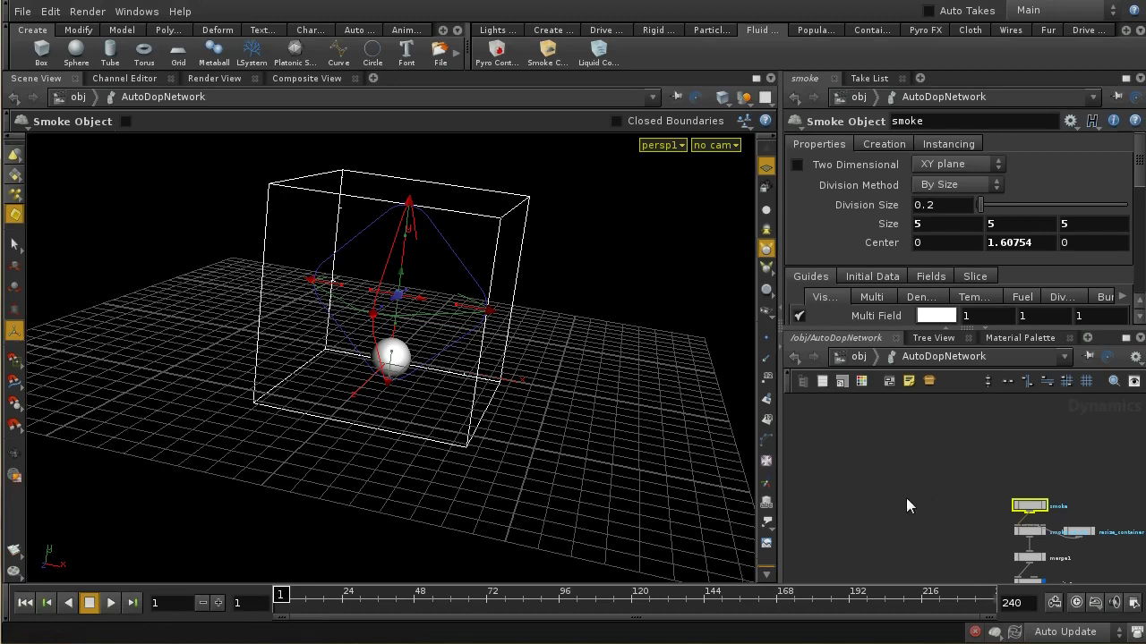
Move the smoke node up and away from the smoke solver in the AutoDopNetwork
{"action": "left_click_drag", "start_coordinate": [1027, 510], "coordinate": [880, 468]}
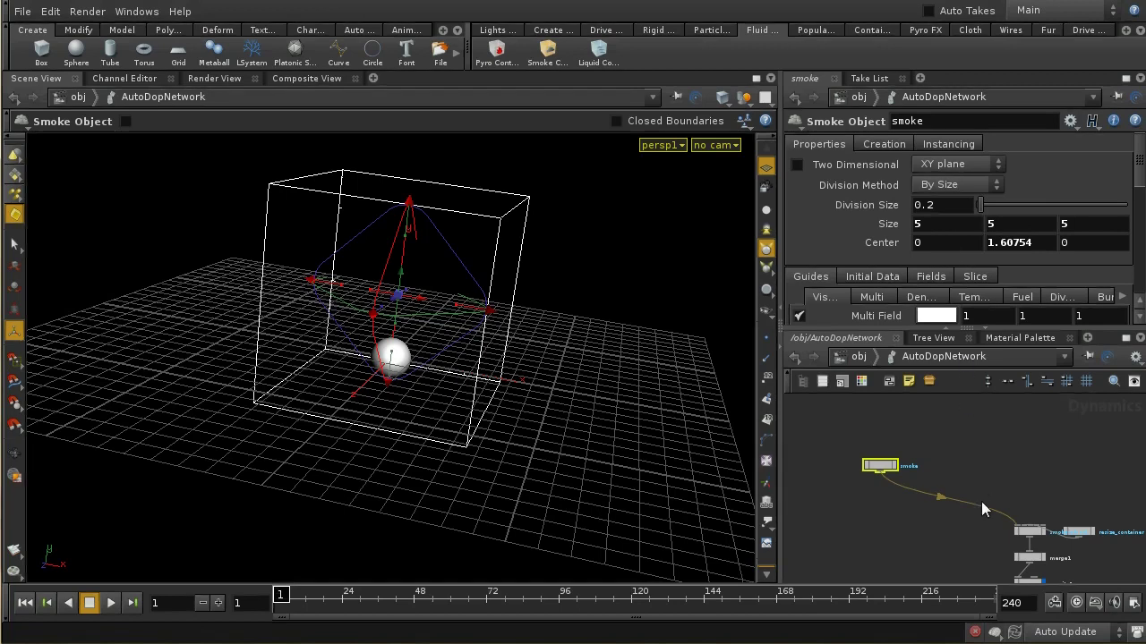
Check the smoke node's info and set the smoke object's division size to 0.05
{"action": "middle_click", "coordinate": [878, 469]}
{"action": "middle_click", "coordinate": [881, 470]}
{"action": "middle_click_drag", "start_coordinate": [913, 546], "coordinate": [907, 524]}
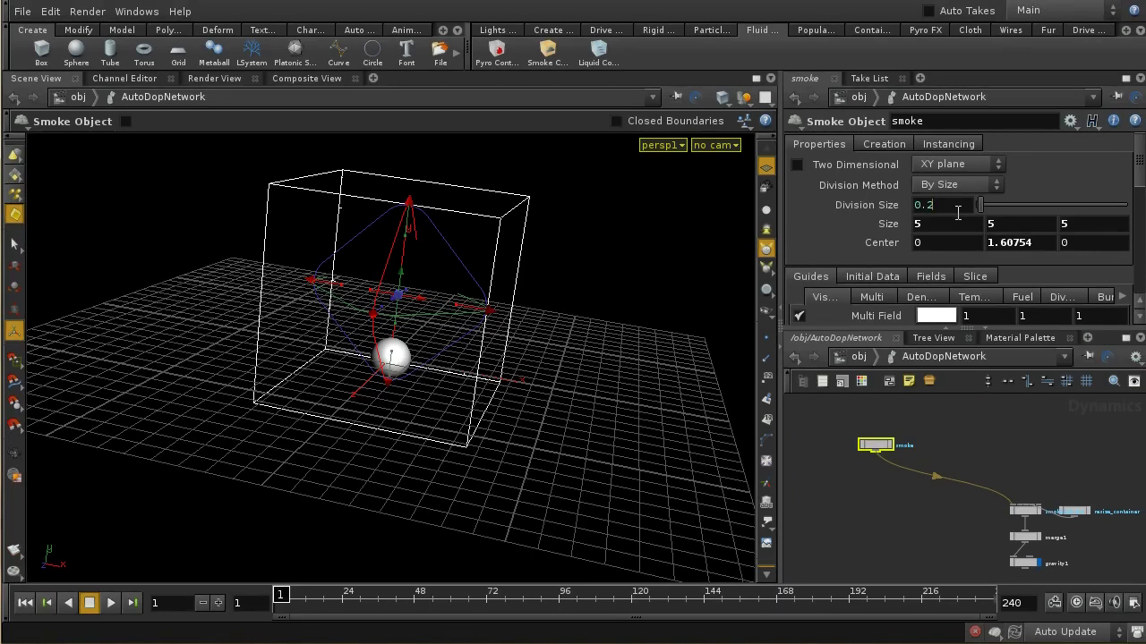
{"action": "key", "text": "BackSpace"}
{"action": "type", "text": "05"}
{"action": "key", "text": "Return"}
Return to the object level and arrange AutoDopNetwork and import_smoke1 in a column beneath sphere_object1
{"action": "left_click", "coordinate": [858, 357]}
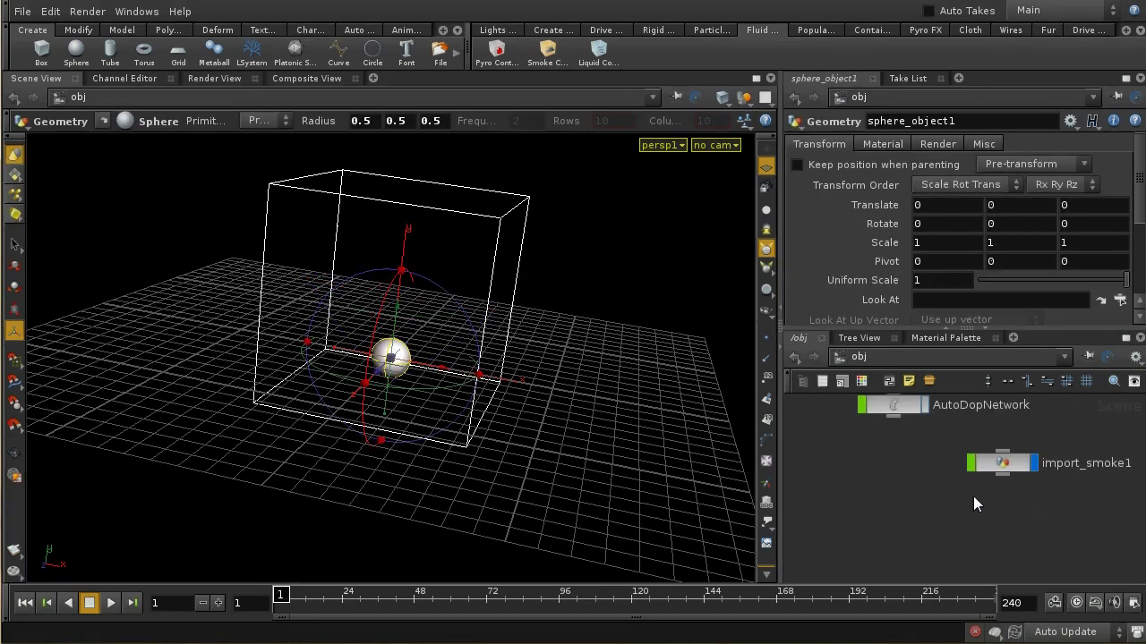
{"action": "scroll", "coordinate": [896, 505], "scroll_direction": "down", "scroll_amount": 2}
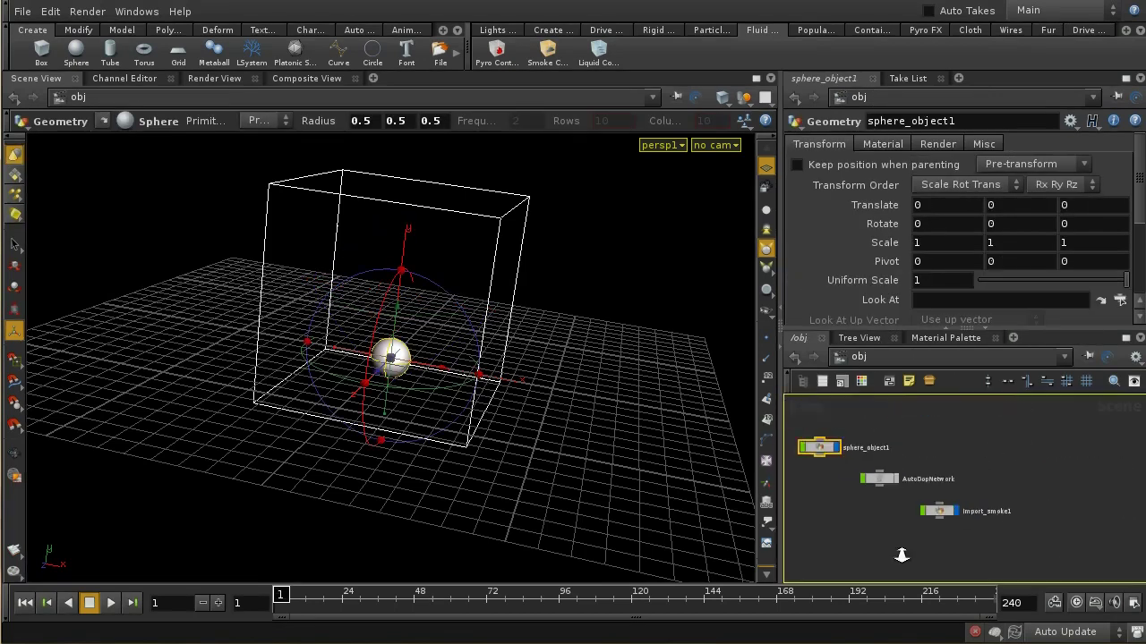
{"action": "left_click_drag", "start_coordinate": [878, 479], "coordinate": [809, 478]}
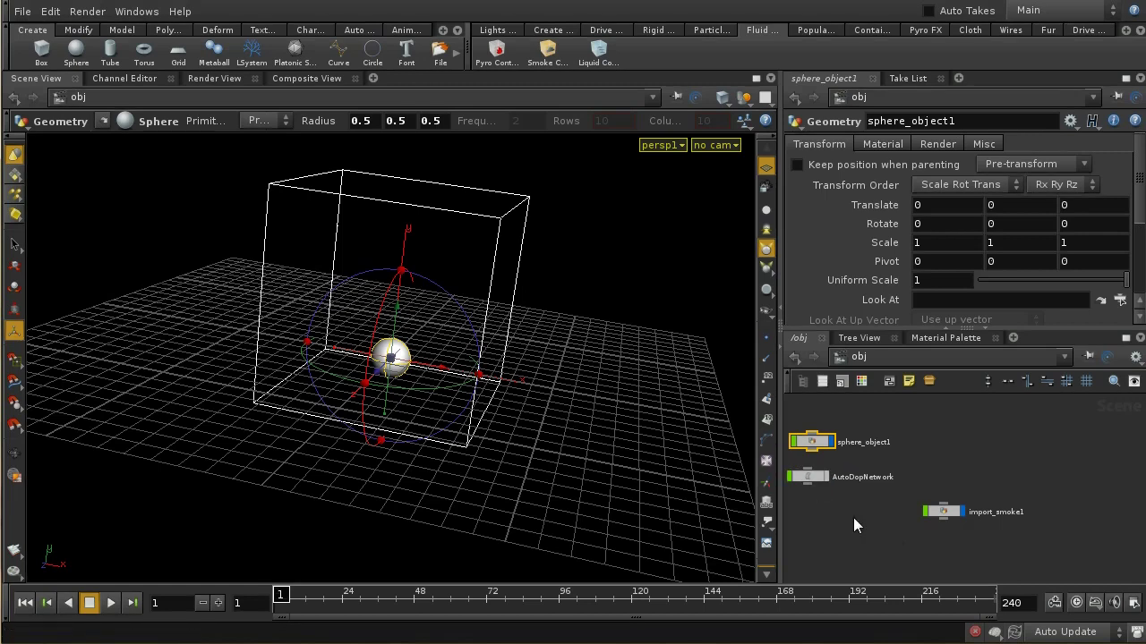
{"action": "middle_click_drag", "start_coordinate": [853, 517], "coordinate": [960, 520]}
{"action": "left_click_drag", "start_coordinate": [1045, 514], "coordinate": [1006, 513]}
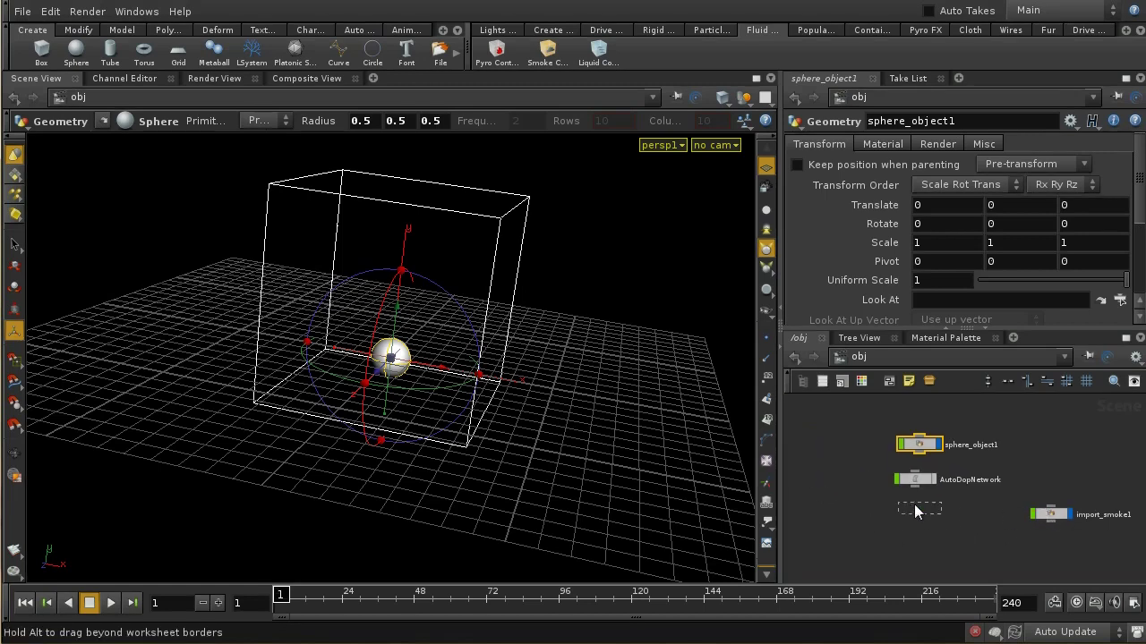
{"action": "left_click_drag", "start_coordinate": [914, 504], "coordinate": [925, 515]}
{"action": "left_click_drag", "start_coordinate": [922, 475], "coordinate": [927, 475]}
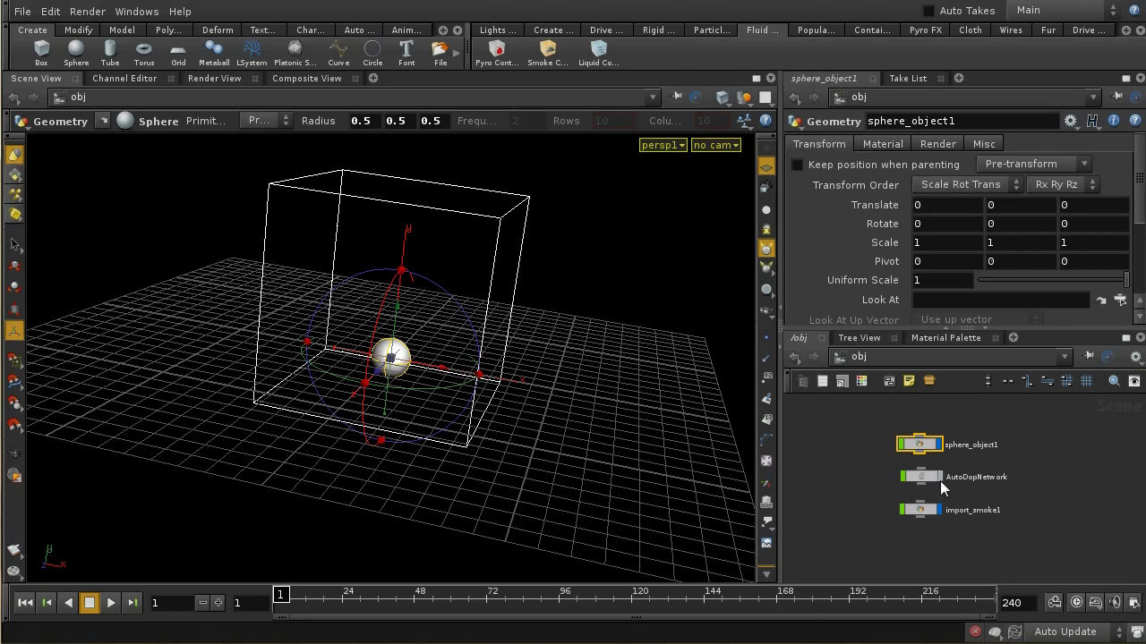
{"action": "left_click_drag", "start_coordinate": [929, 477], "coordinate": [908, 478]}
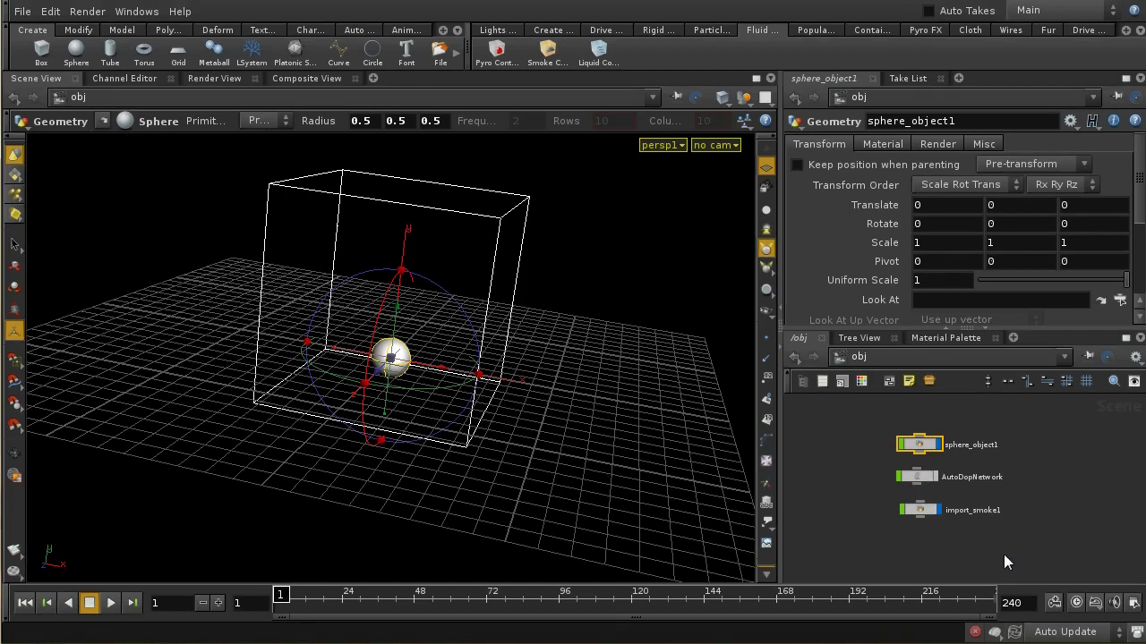
Open import_smoke1's network and inspect the node info of import_smoke_visualization for its volume resolution and voxel count
{"action": "double_click", "coordinate": [921, 509]}
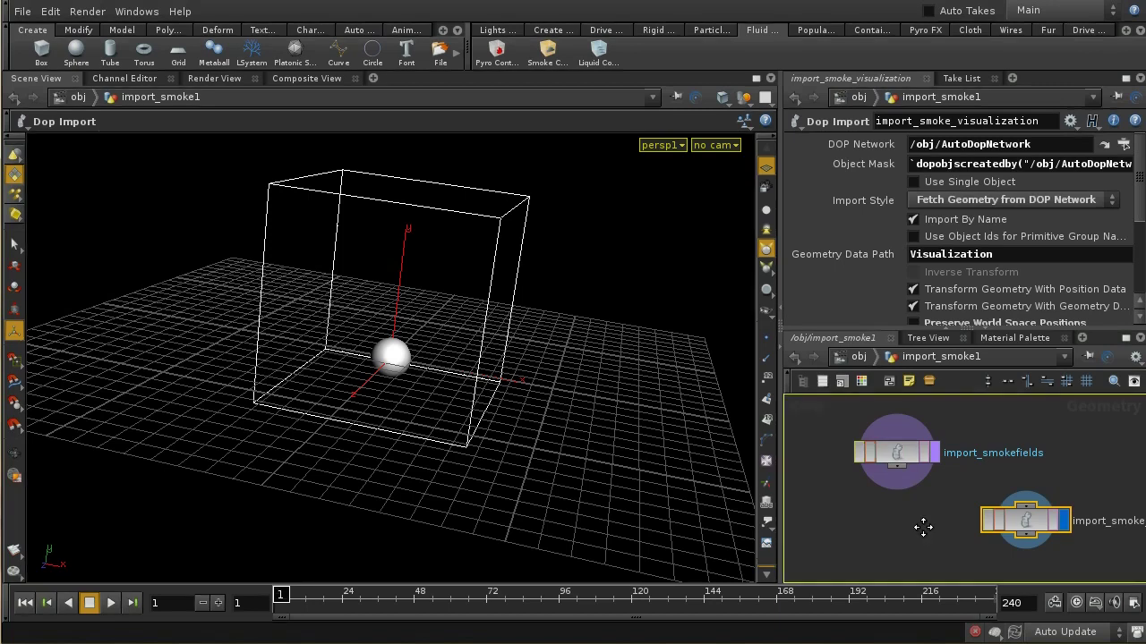
{"action": "middle_click_drag", "start_coordinate": [923, 527], "coordinate": [903, 516]}
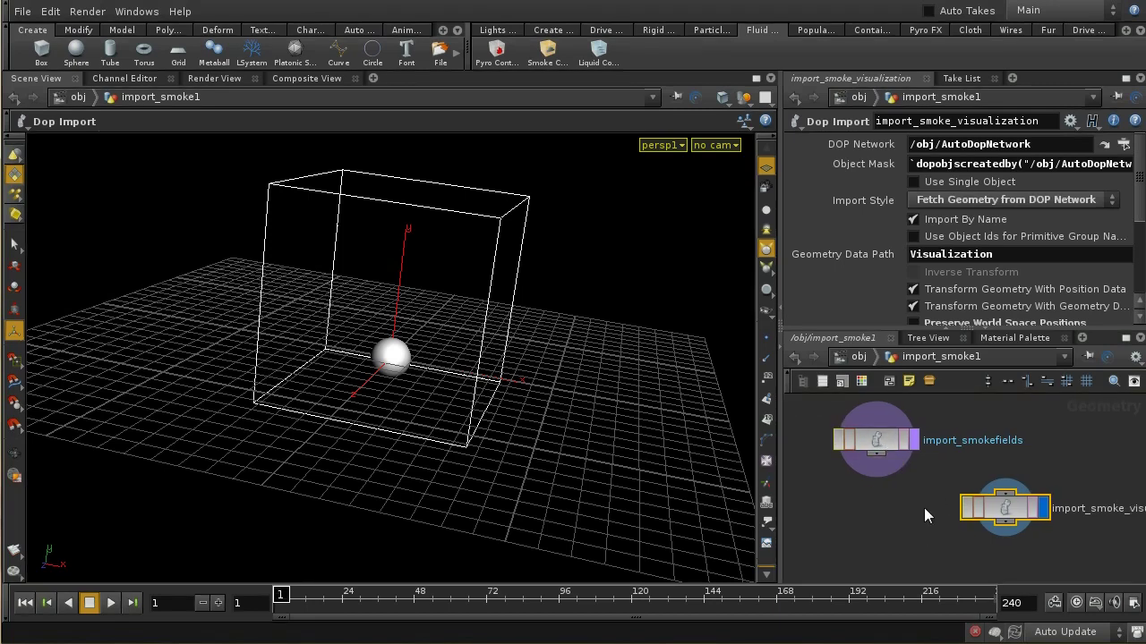
{"action": "middle_click_drag", "start_coordinate": [1077, 474], "coordinate": [1057, 440]}
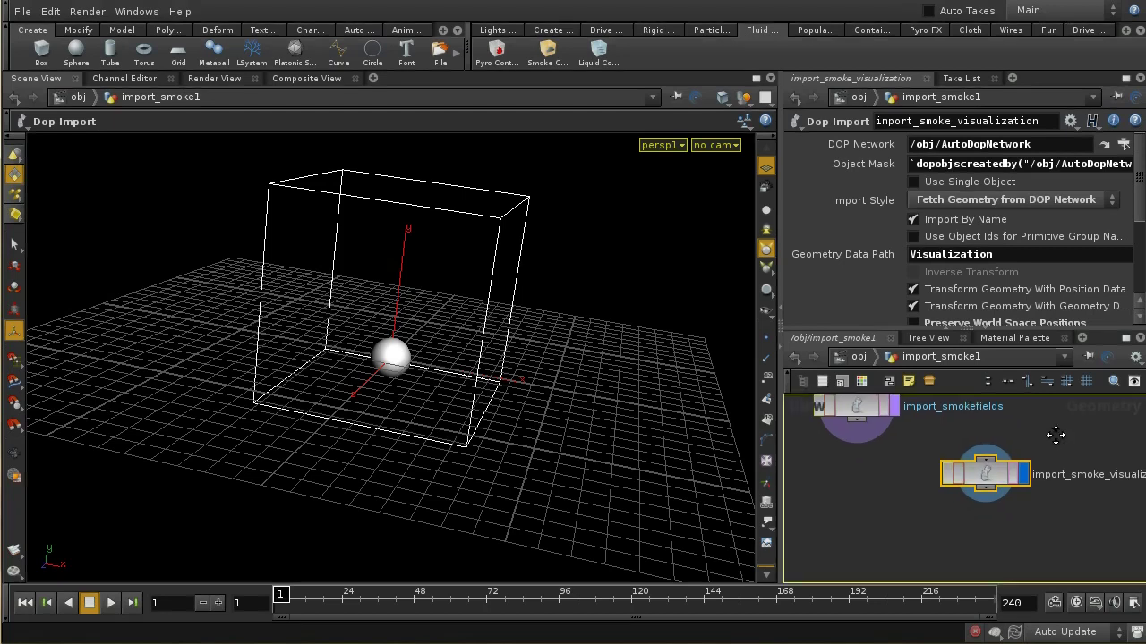
{"action": "middle_click", "coordinate": [989, 477]}
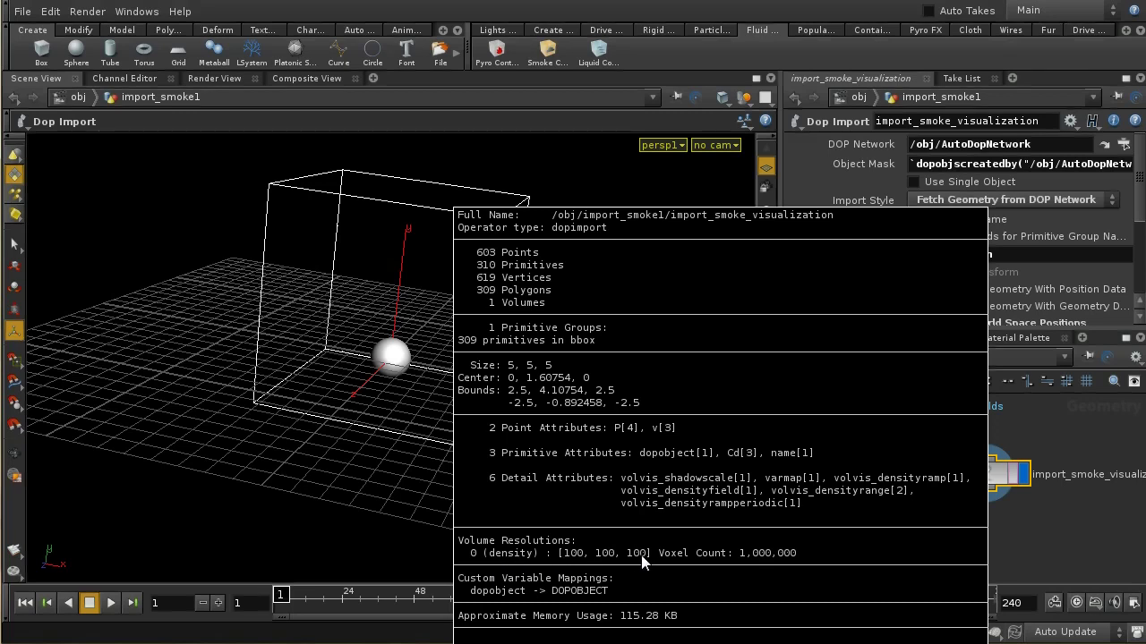
{"action": "middle_click_drag", "start_coordinate": [642, 561], "coordinate": [987, 506]}
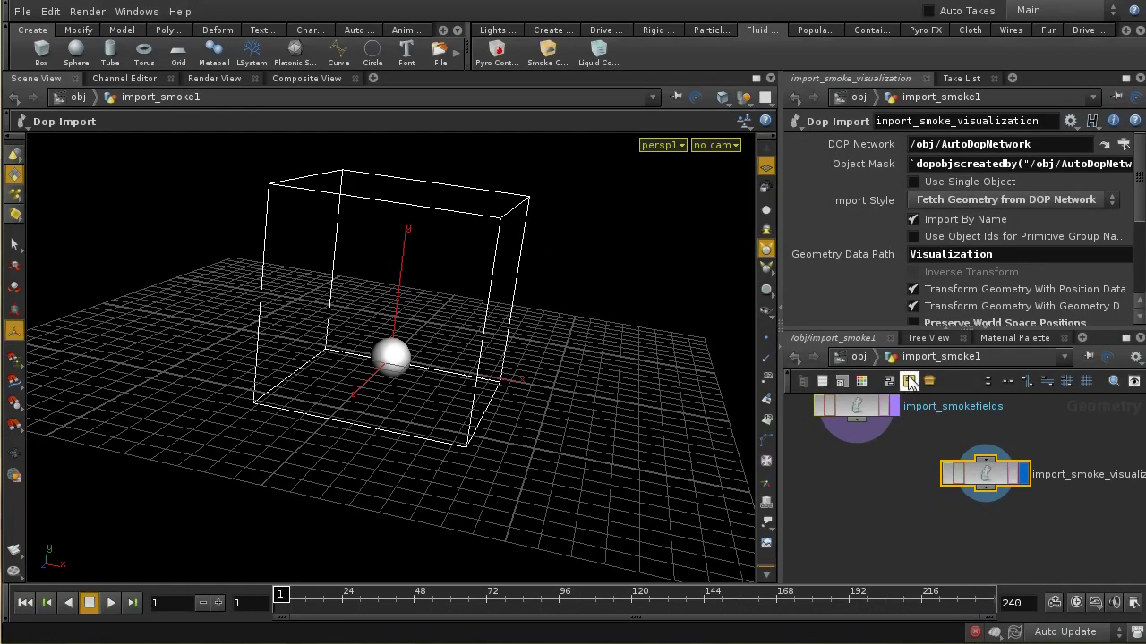
Go back into AutoDopNetwork and automatically lay out its nodes
{"action": "left_click", "coordinate": [858, 356]}
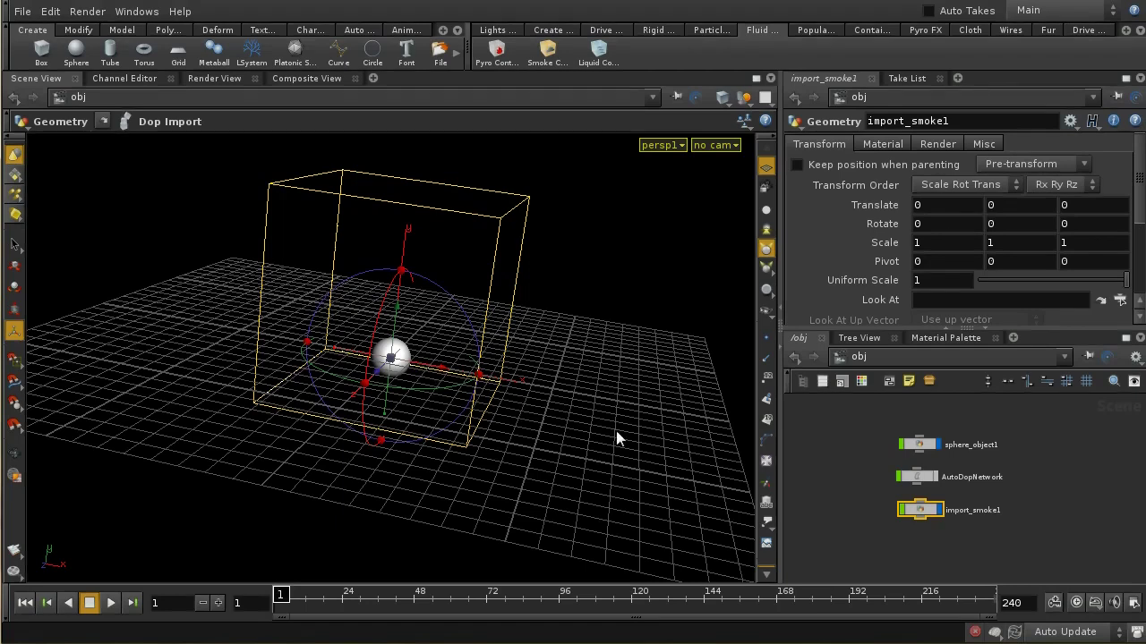
{"action": "left_click", "coordinate": [921, 480]}
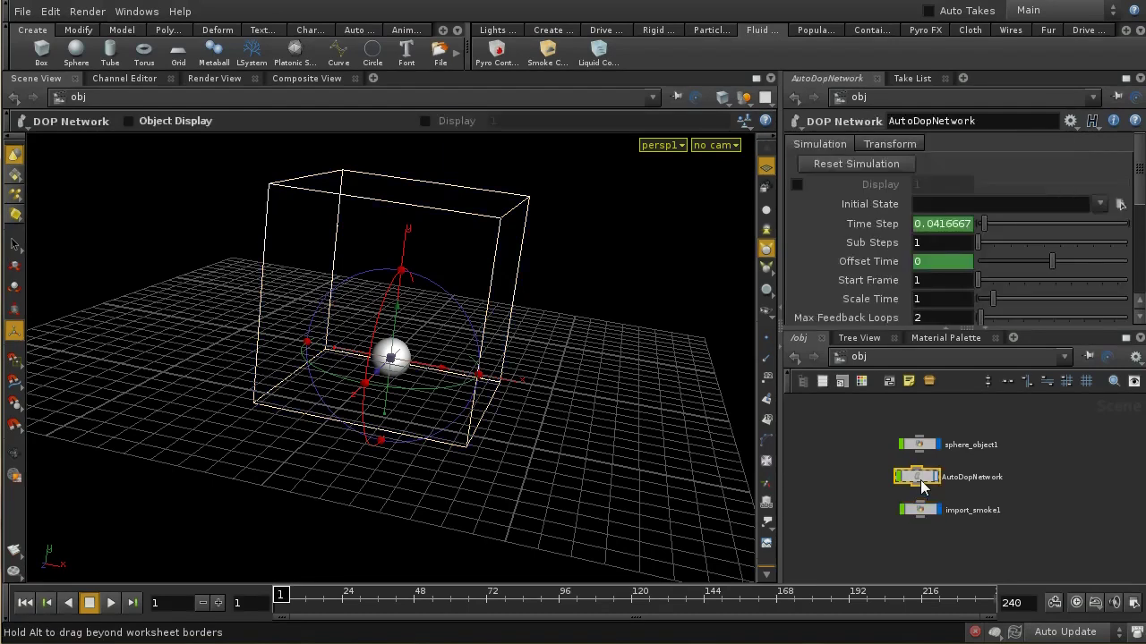
{"action": "double_click", "coordinate": [920, 480]}
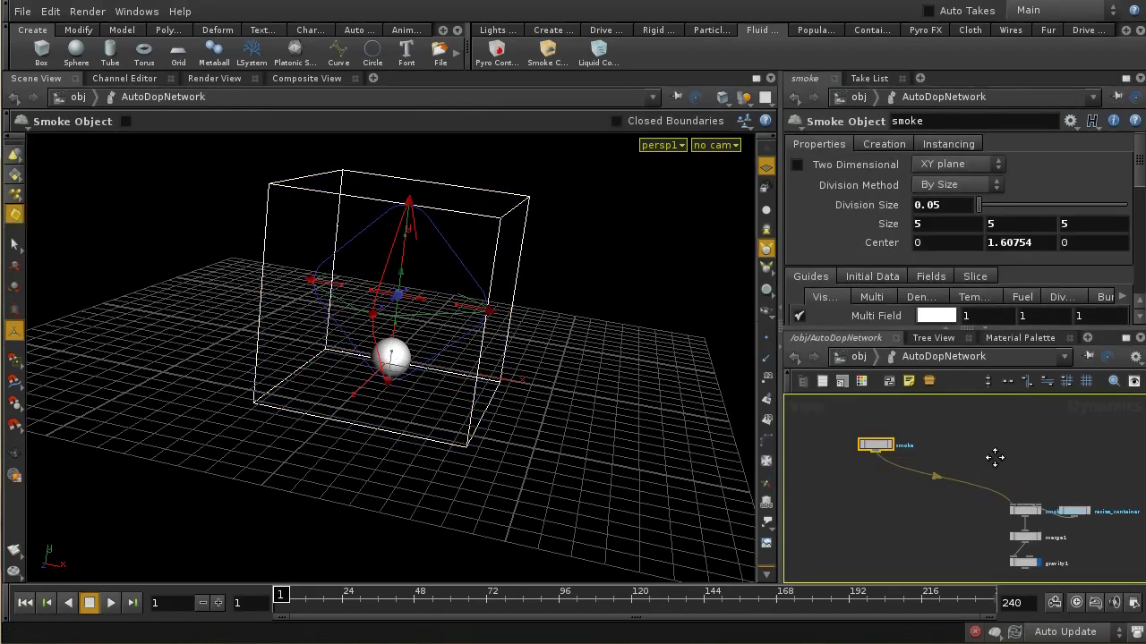
{"action": "key", "text": "l"}
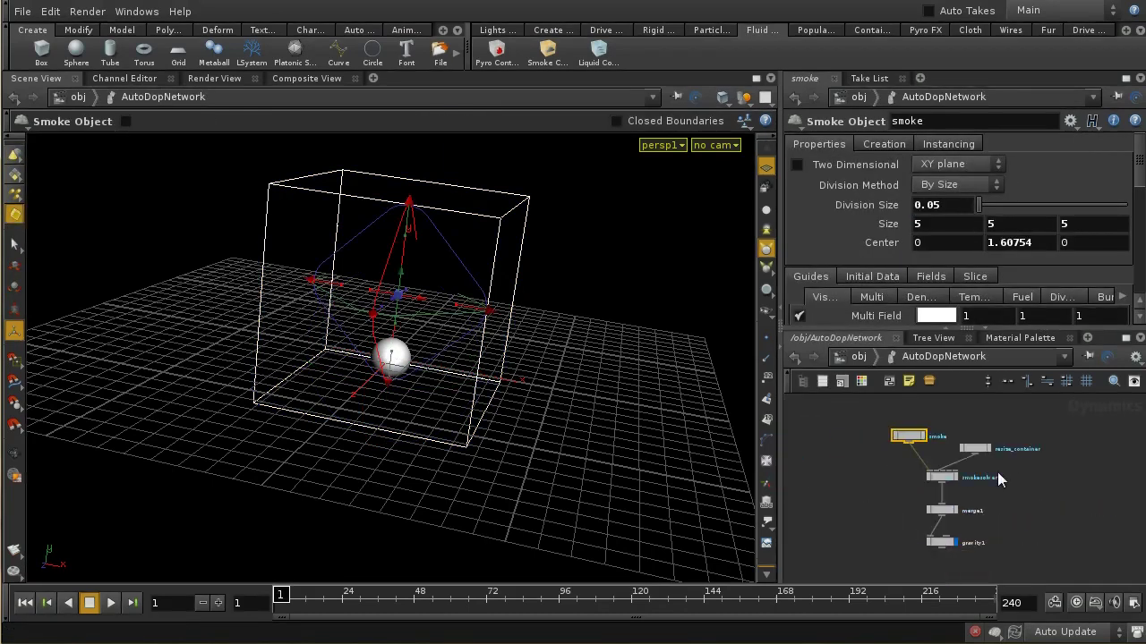
{"action": "scroll", "coordinate": [1031, 490], "scroll_direction": "up", "scroll_amount": 3}
{"action": "middle_click_drag", "start_coordinate": [1033, 444], "coordinate": [1102, 549]}
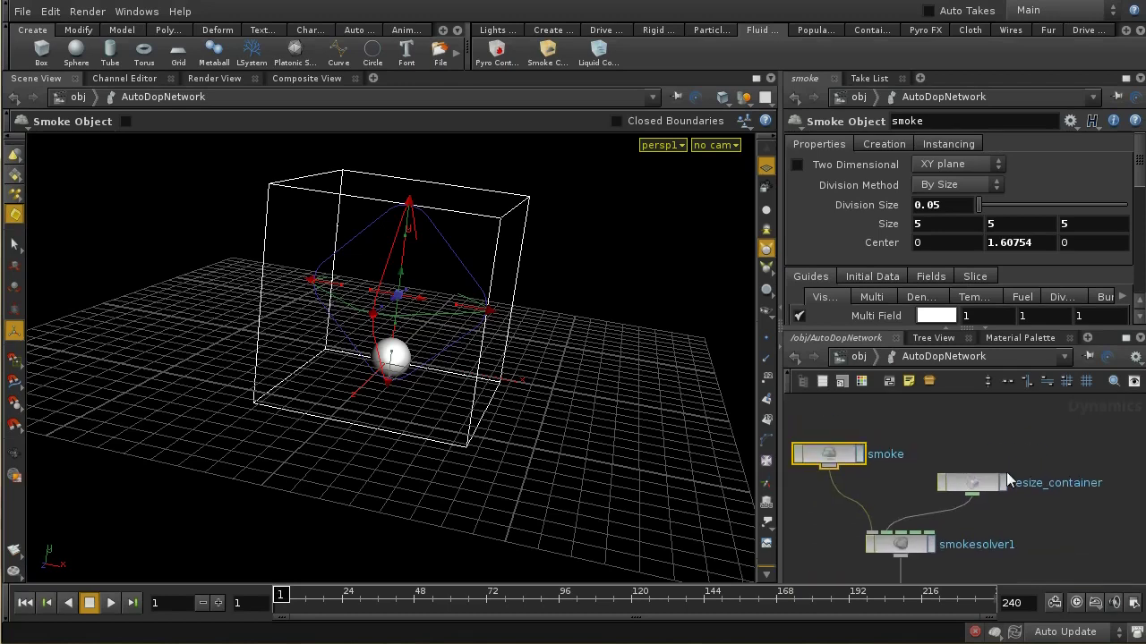
At the object level, make the sphere a Source from Volumes emitter for the smoke container
{"action": "left_click", "coordinate": [861, 356]}
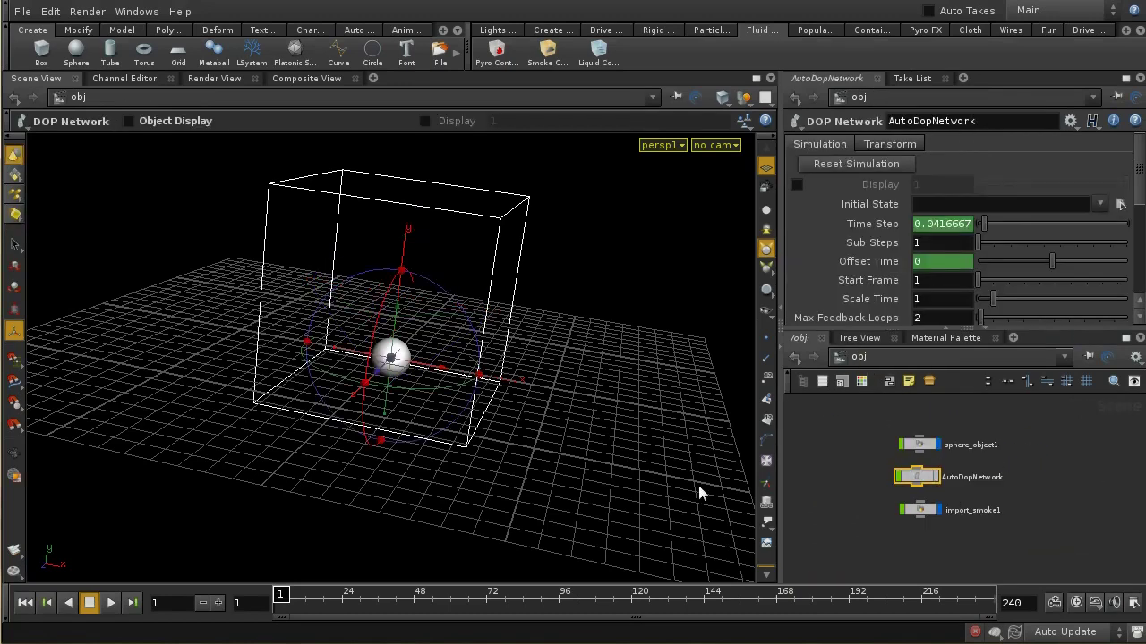
{"action": "left_click", "coordinate": [399, 367]}
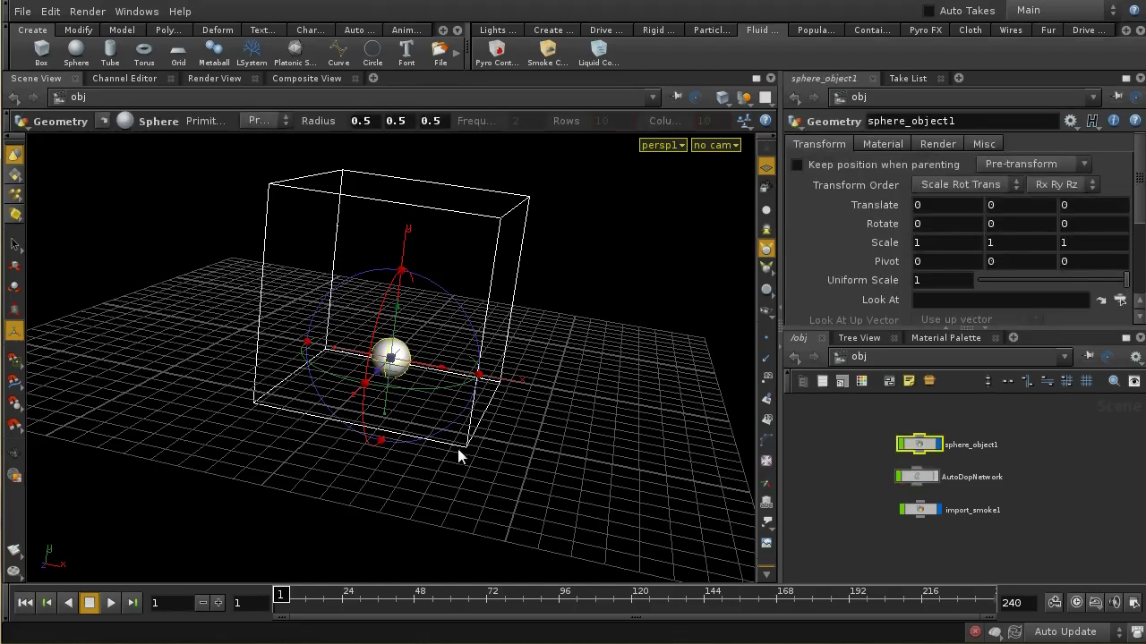
{"action": "left_click", "coordinate": [819, 33]}
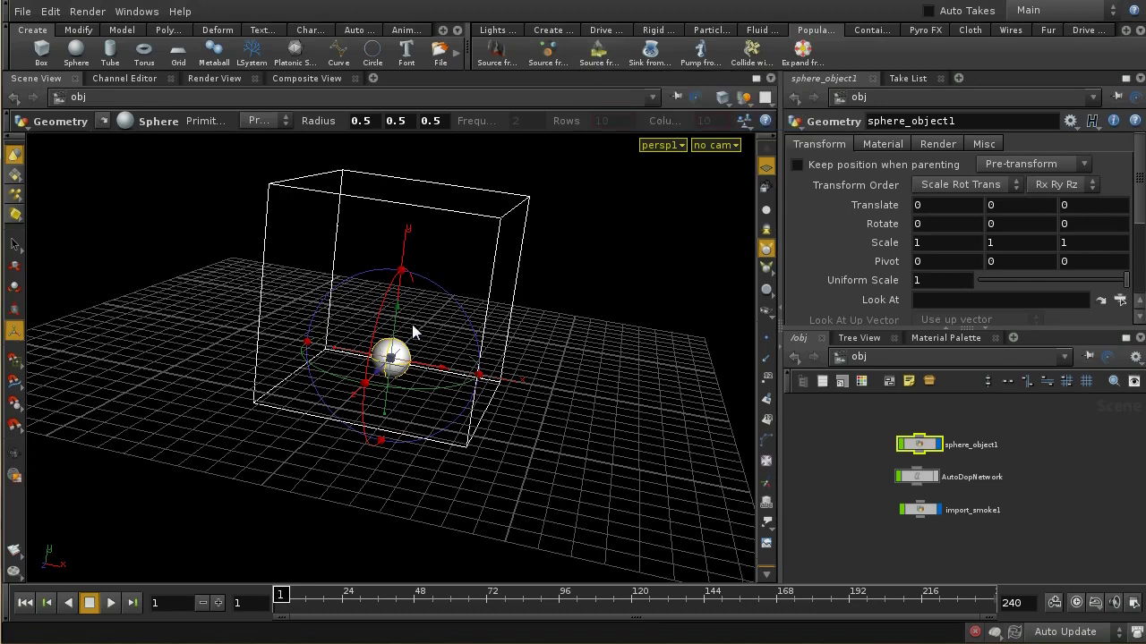
{"action": "left_click", "coordinate": [597, 53]}
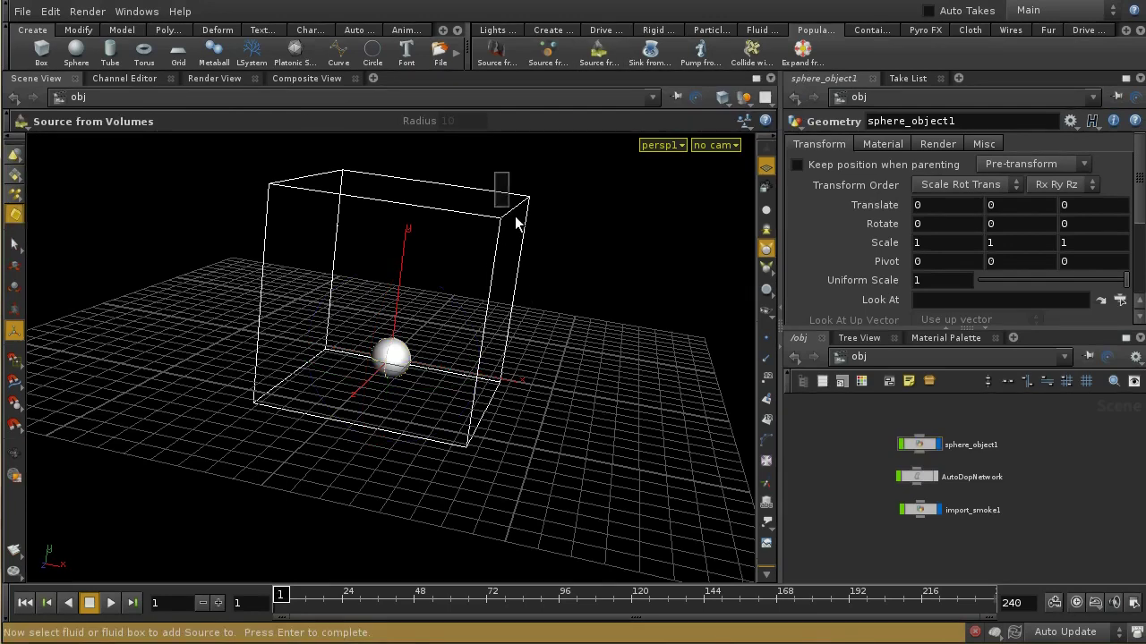
{"action": "left_click", "coordinate": [547, 238]}
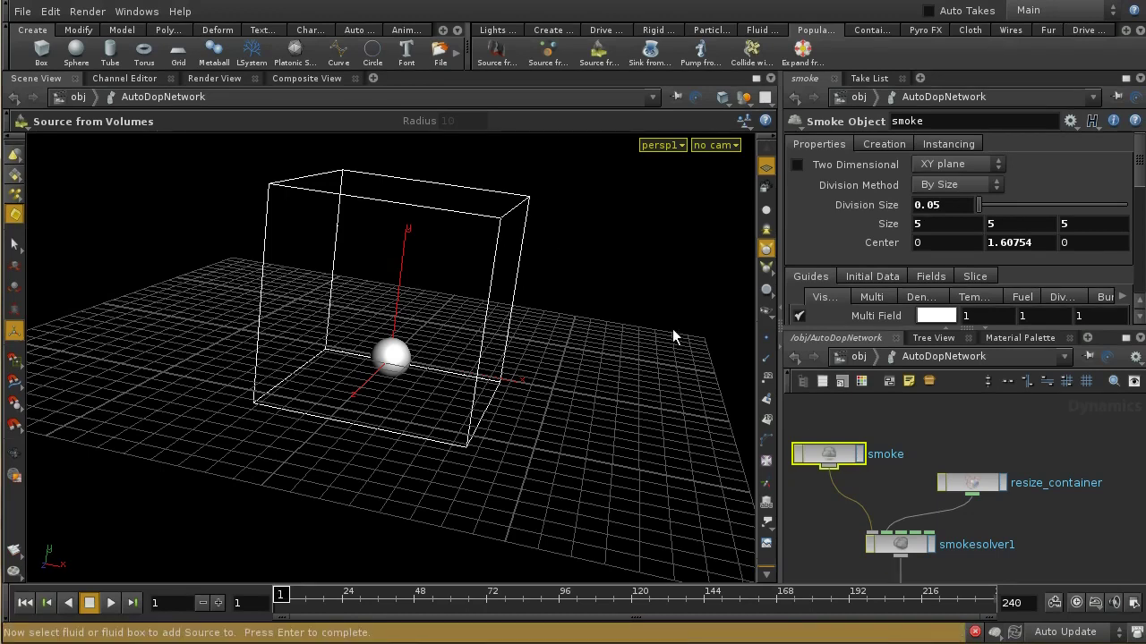
{"action": "key", "text": "Return"}
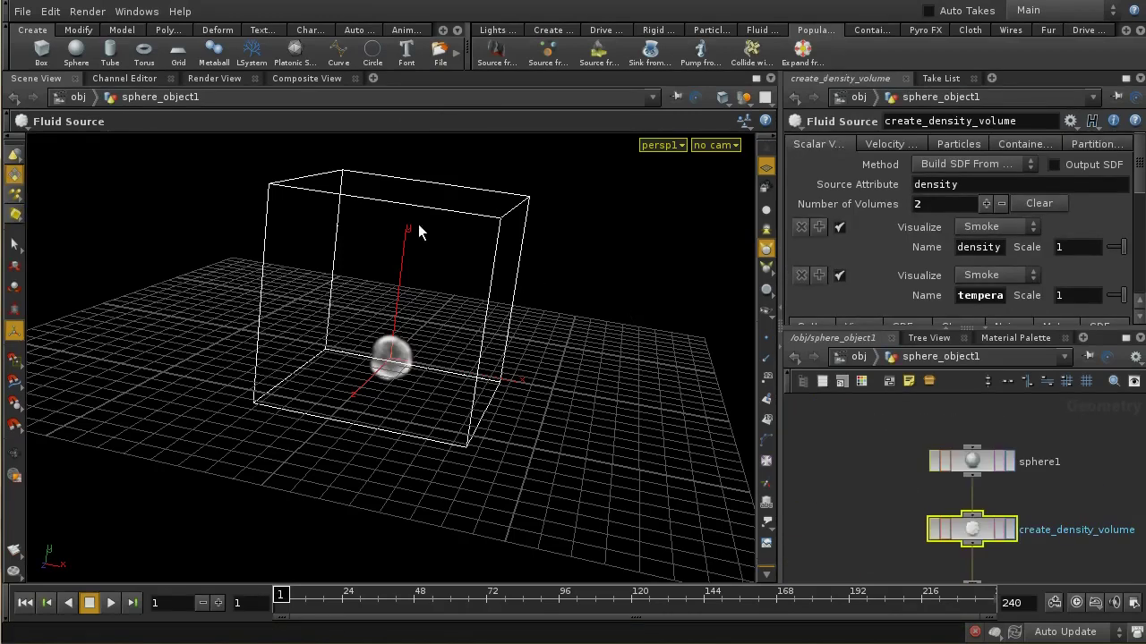
Open AutoDopNetwork and examine how the sphere's density source and merge2 connect to the smoke solver
{"action": "left_click", "coordinate": [858, 357]}
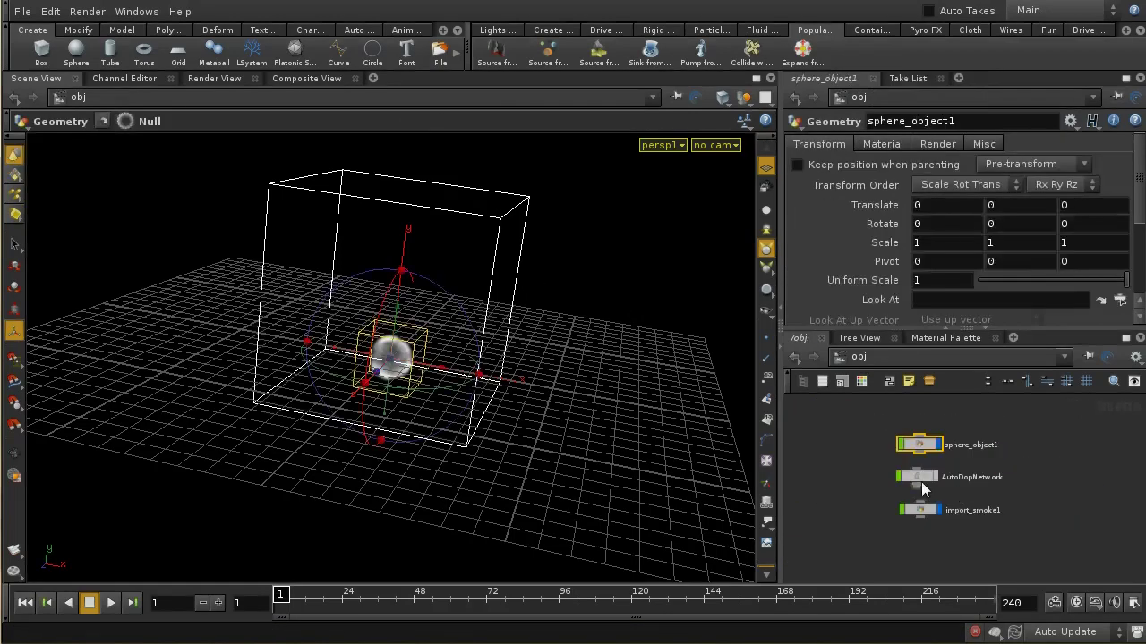
{"action": "double_click", "coordinate": [919, 476]}
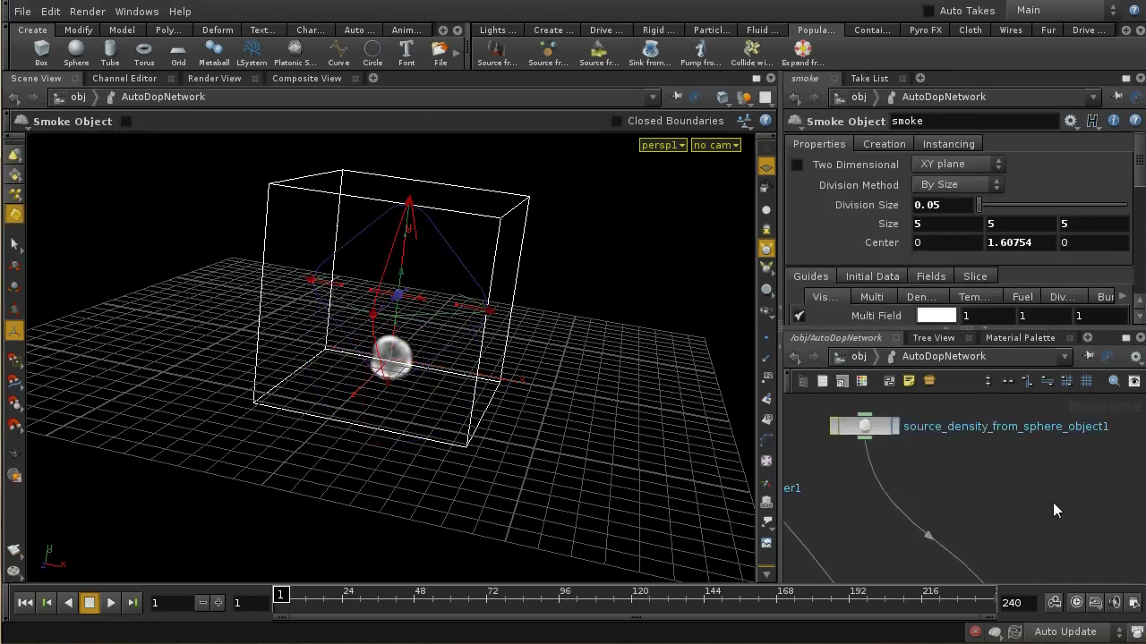
{"action": "key", "text": "h"}
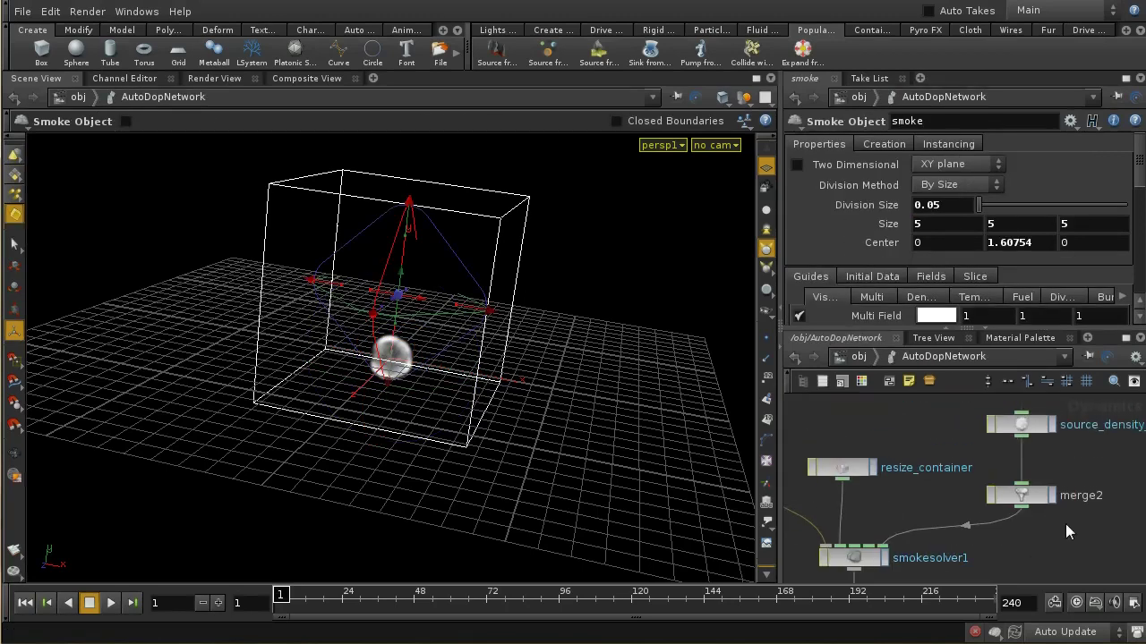
{"action": "scroll", "coordinate": [1086, 465], "scroll_direction": "down", "scroll_amount": 2}
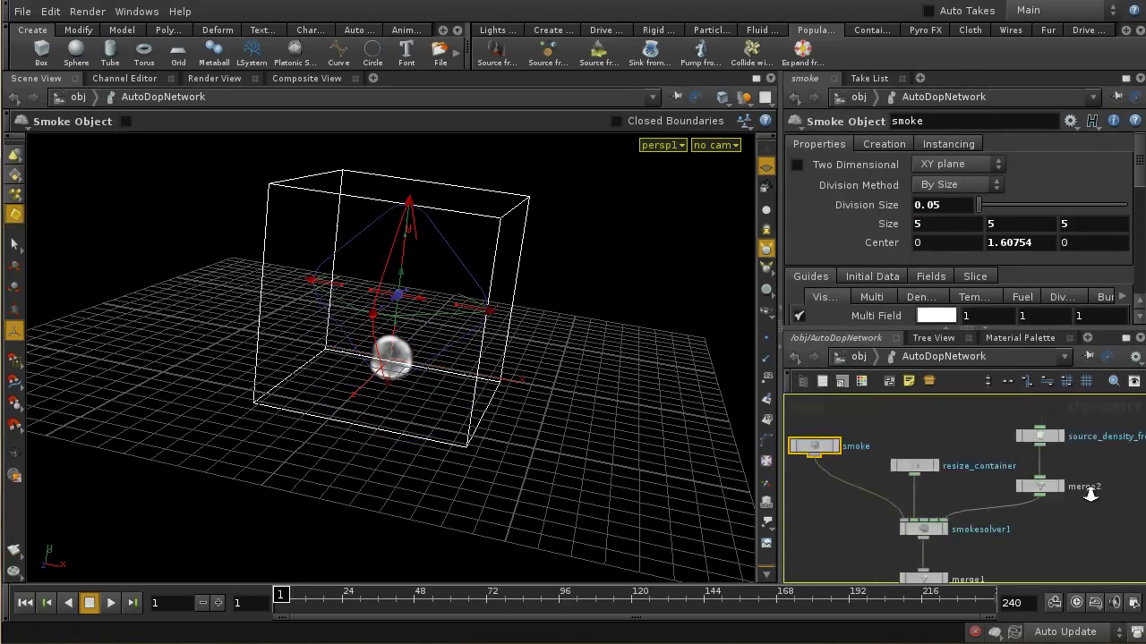
{"action": "left_click", "coordinate": [1126, 337]}
{"action": "scroll", "coordinate": [627, 345], "scroll_direction": "up", "scroll_amount": 3}
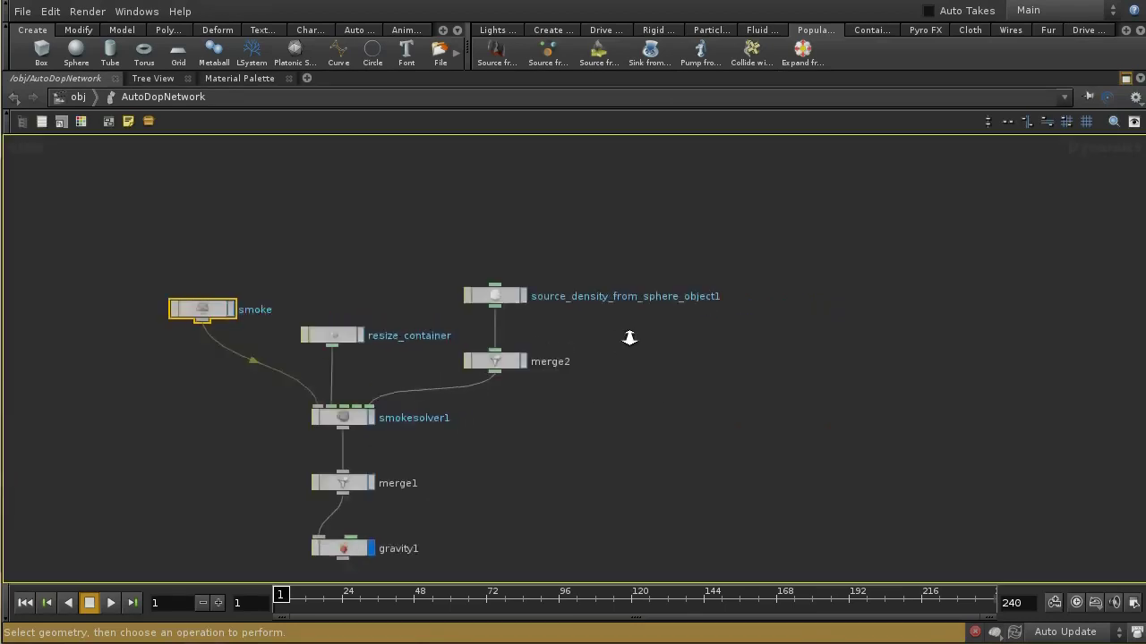
{"action": "middle_click_drag", "start_coordinate": [616, 332], "coordinate": [599, 374]}
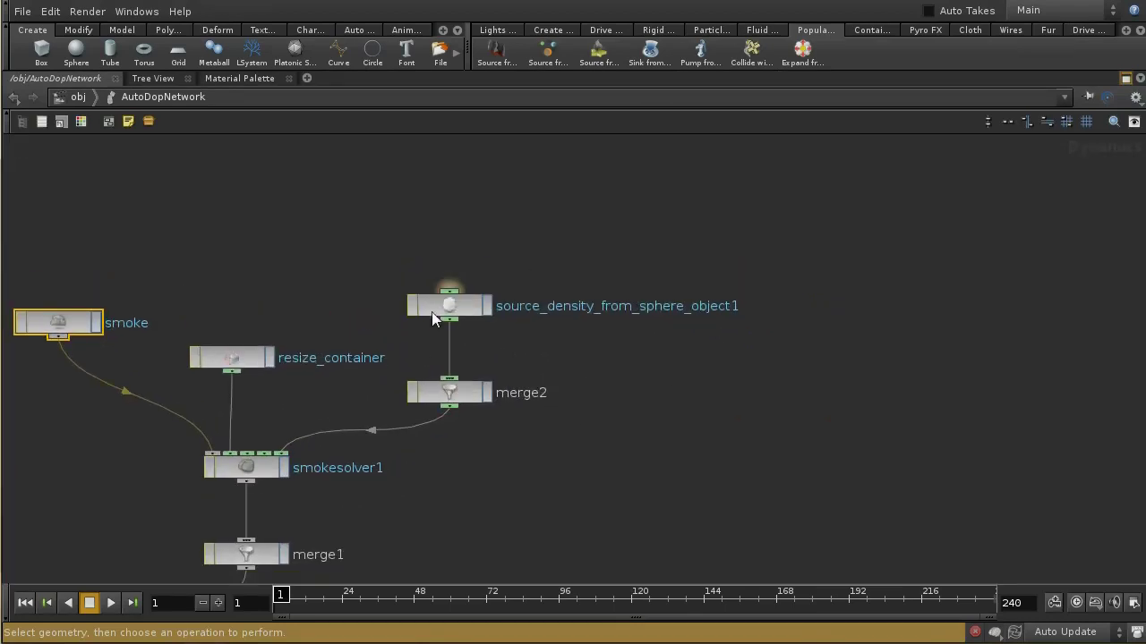
{"action": "left_click", "coordinate": [1126, 78]}
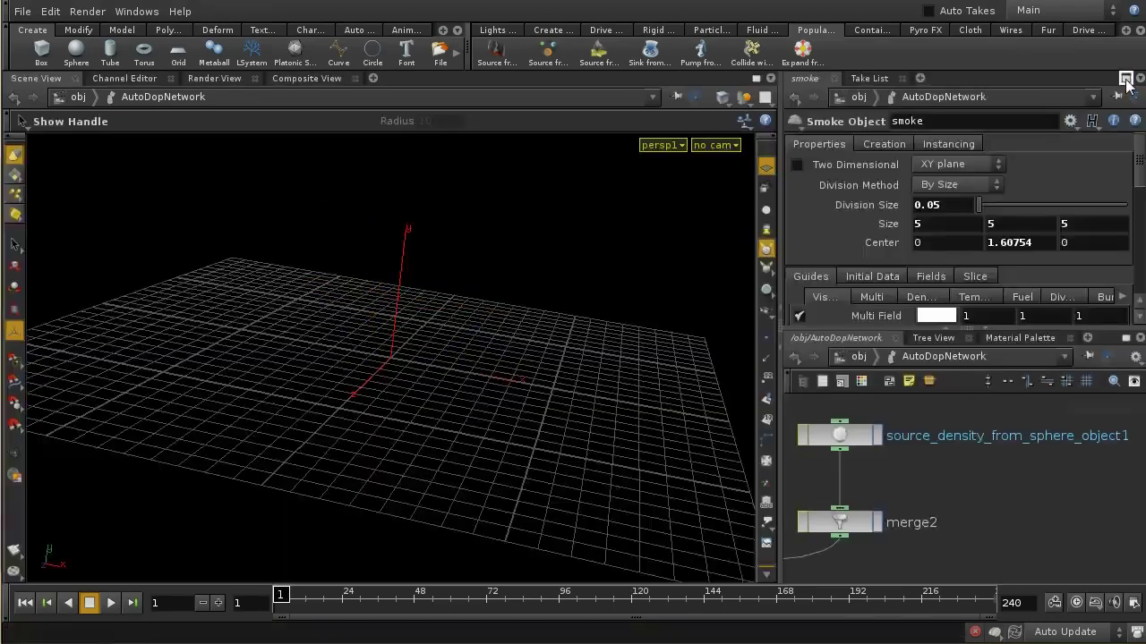
{"action": "middle_click_drag", "start_coordinate": [1013, 495], "coordinate": [1048, 494]}
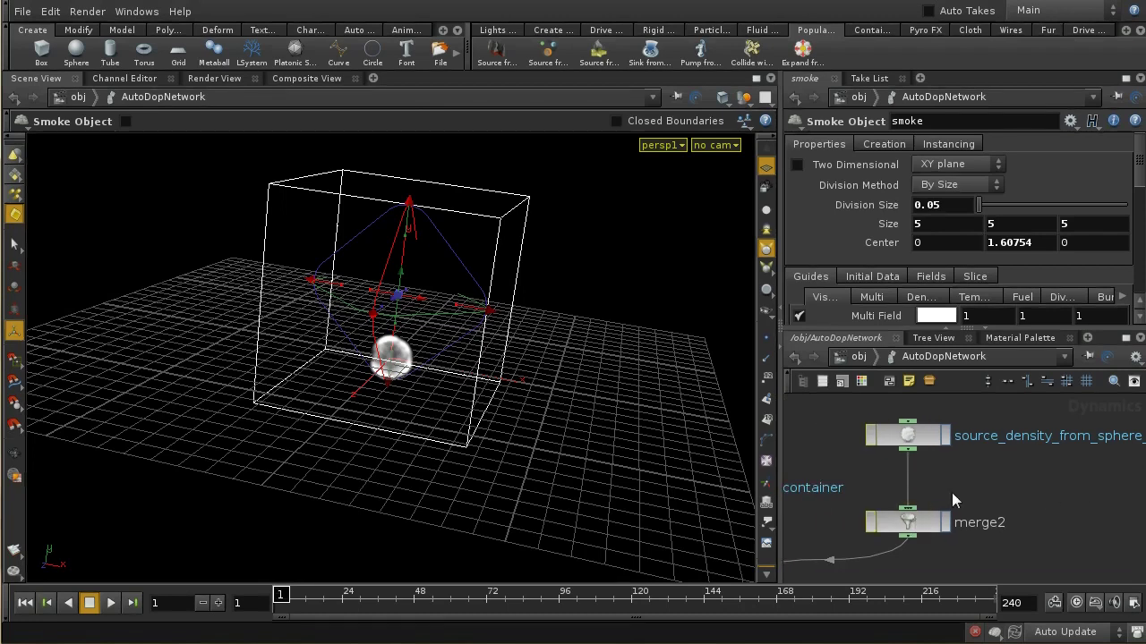
{"action": "middle_click_drag", "start_coordinate": [965, 500], "coordinate": [1032, 515]}
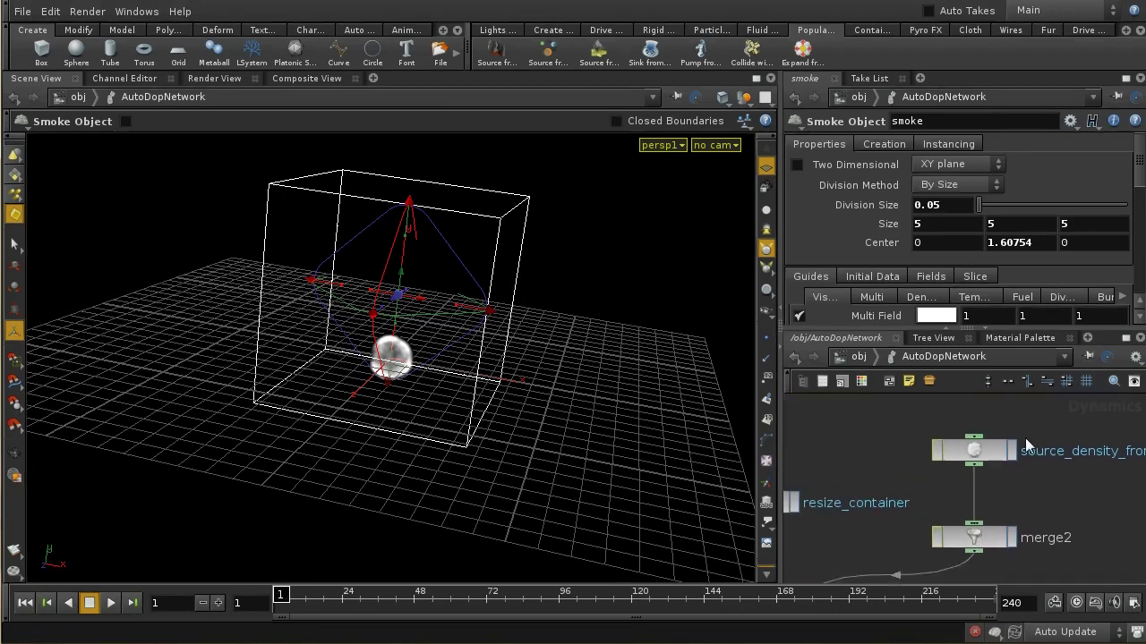
Select the source_density_from_sphere_object1 node and review its volume path, activation and scale parameters
{"action": "left_click", "coordinate": [987, 448]}
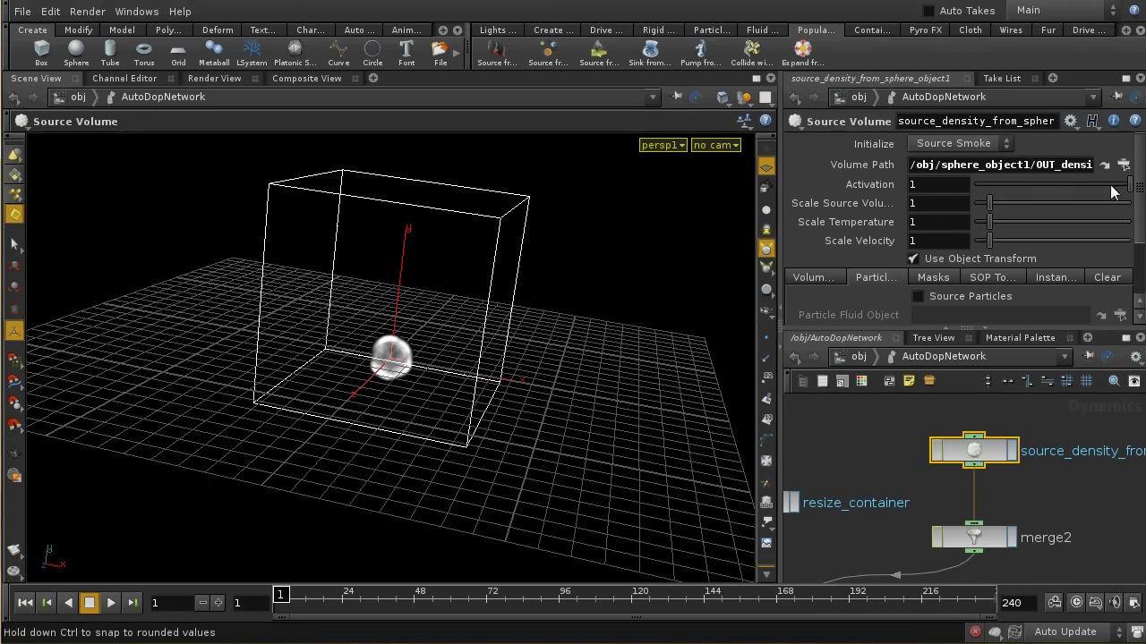
{"action": "mouse_move", "coordinate": [1142, 207]}
{"action": "left_mouse_down"}
{"action": "mouse_move", "coordinate": [1143, 259]}
{"action": "mouse_move", "coordinate": [1141, 220]}
{"action": "left_mouse_up"}
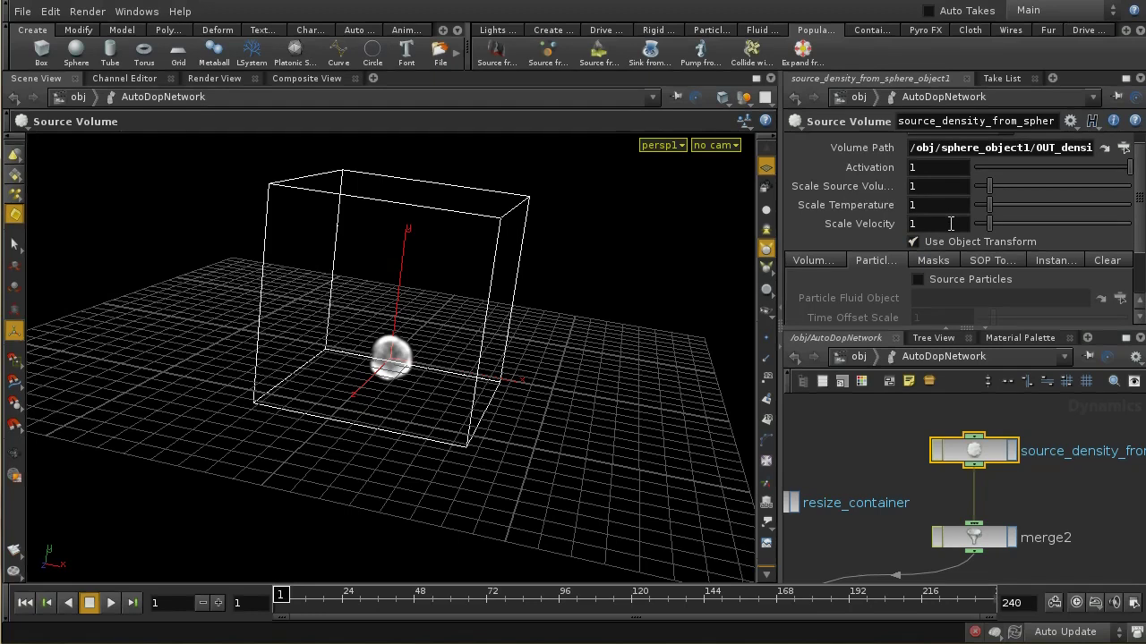
{"action": "mouse_move", "coordinate": [877, 204]}
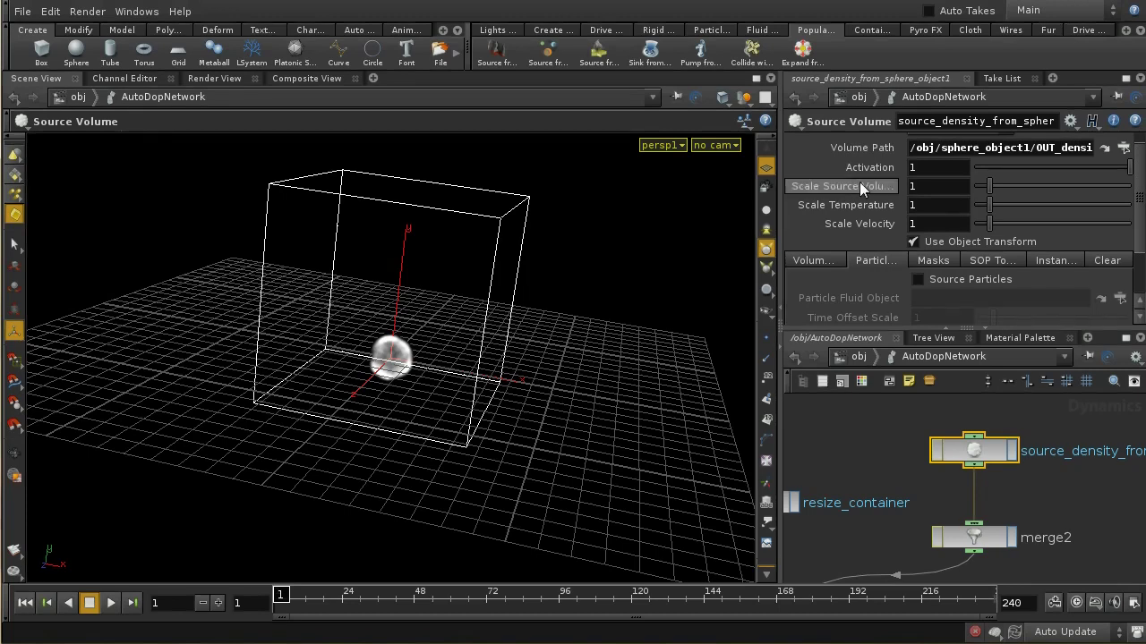
Examine the source volume node's Volume Operation, Particles, Masks, SOP To DOP, Instancing and Clear settings
{"action": "mouse_move", "coordinate": [859, 184]}
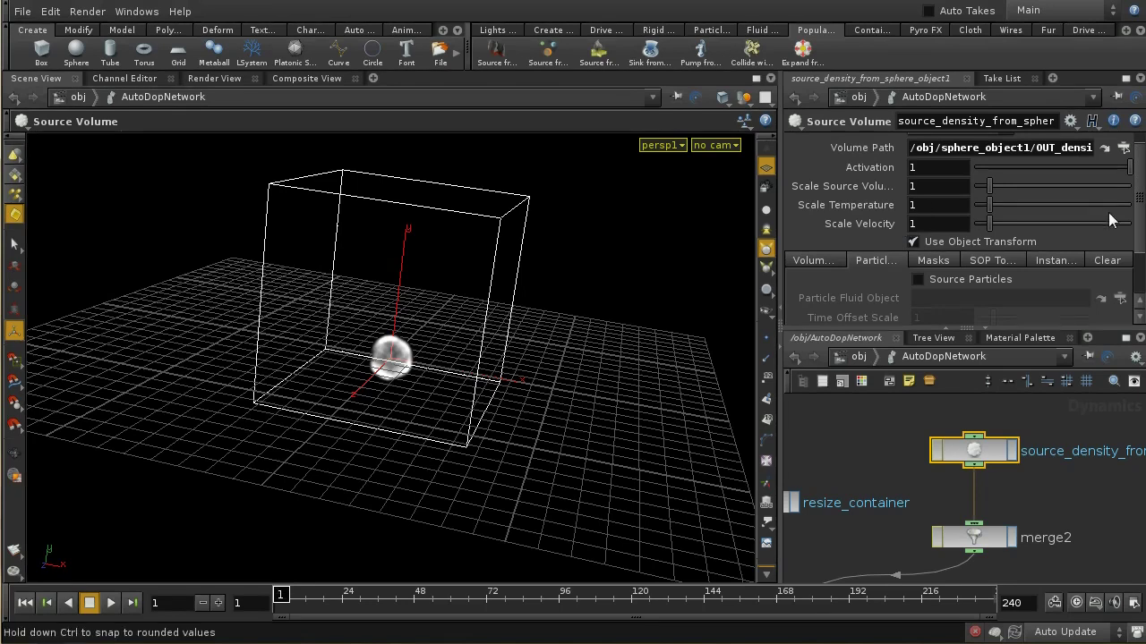
{"action": "scroll", "coordinate": [1142, 275], "scroll_direction": "down", "scroll_amount": 3}
{"action": "scroll", "coordinate": [1139, 268], "scroll_direction": "down", "scroll_amount": 1}
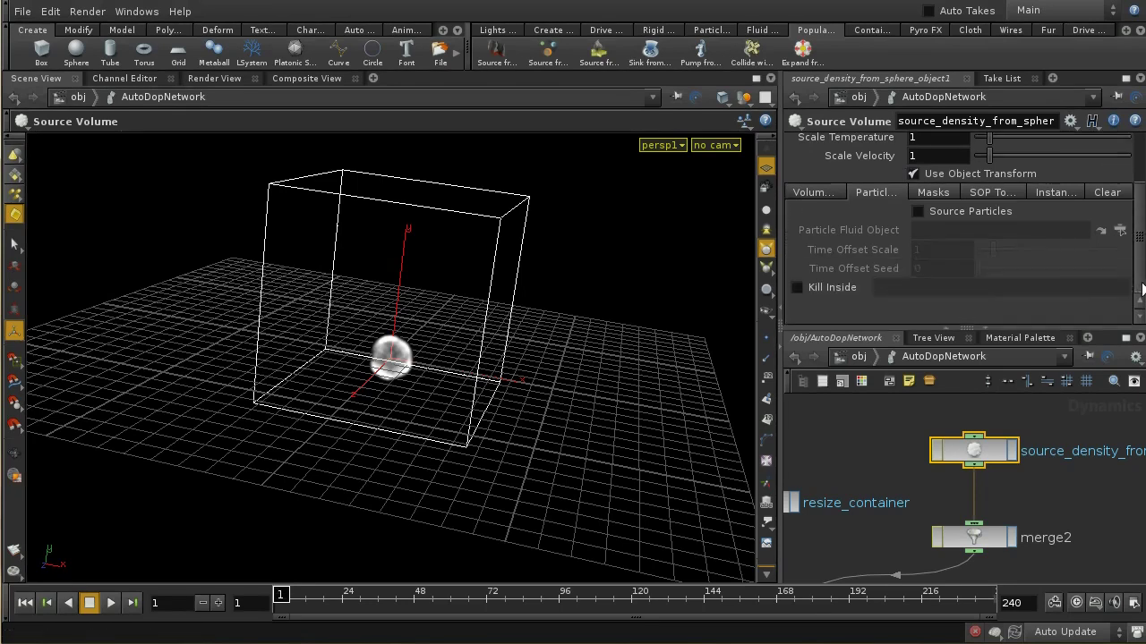
{"action": "left_click", "coordinate": [812, 191]}
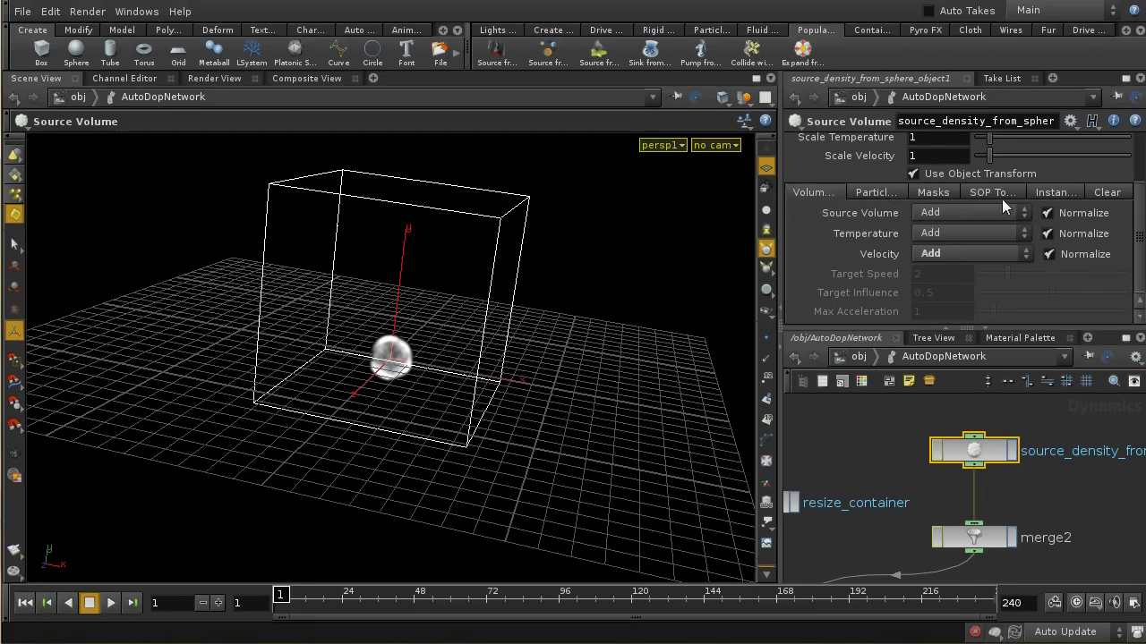
{"action": "left_click", "coordinate": [875, 193]}
{"action": "left_click", "coordinate": [935, 198]}
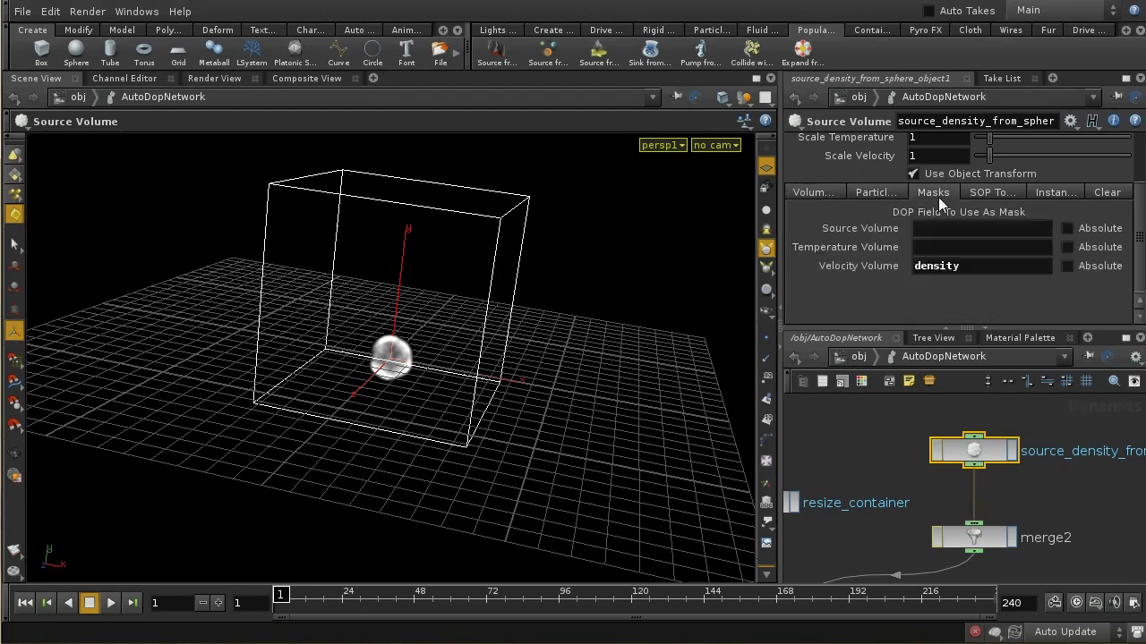
{"action": "left_click", "coordinate": [981, 195]}
{"action": "left_click", "coordinate": [1046, 196]}
{"action": "left_click", "coordinate": [1100, 194]}
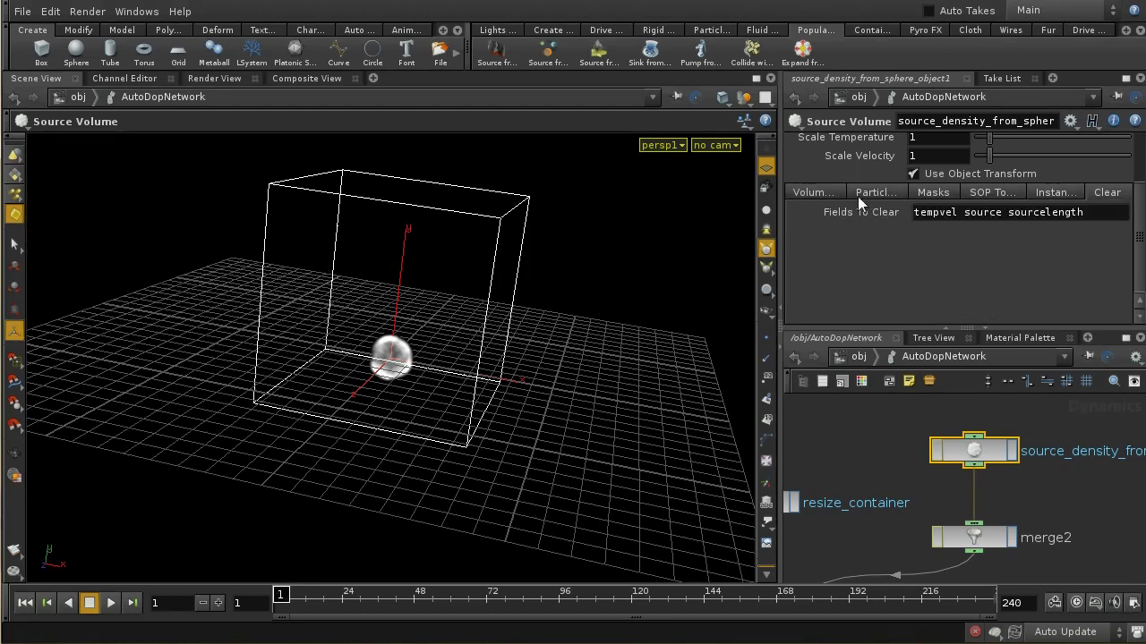
{"action": "left_click", "coordinate": [790, 197]}
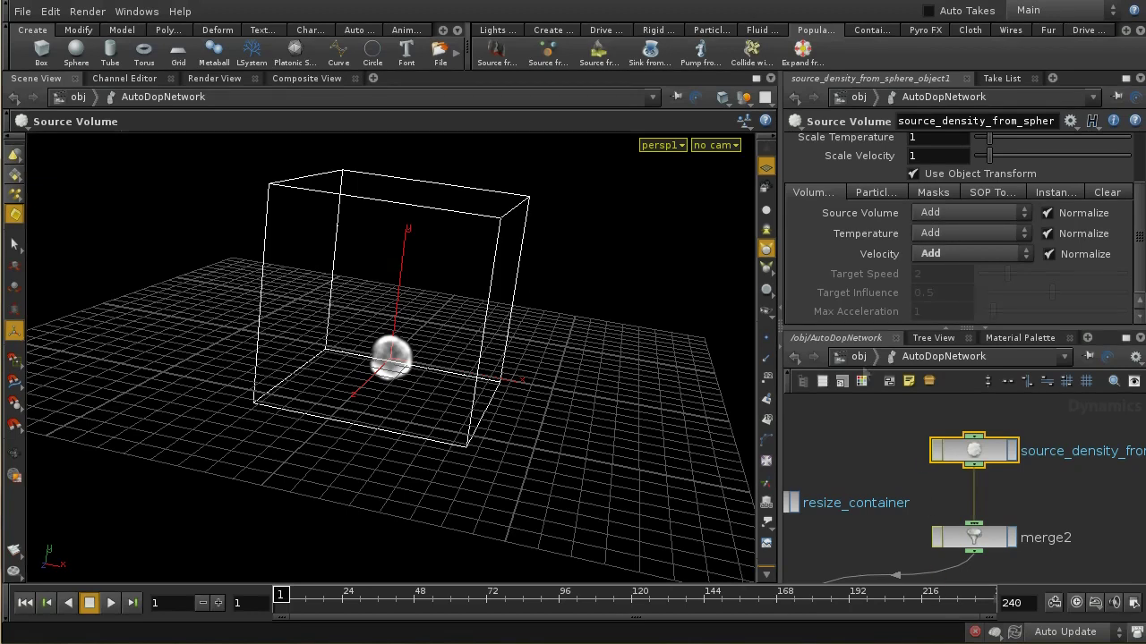
Return to the object level, open sphere_object1 and follow its node chain down to the OUT_density null
{"action": "left_click", "coordinate": [860, 358]}
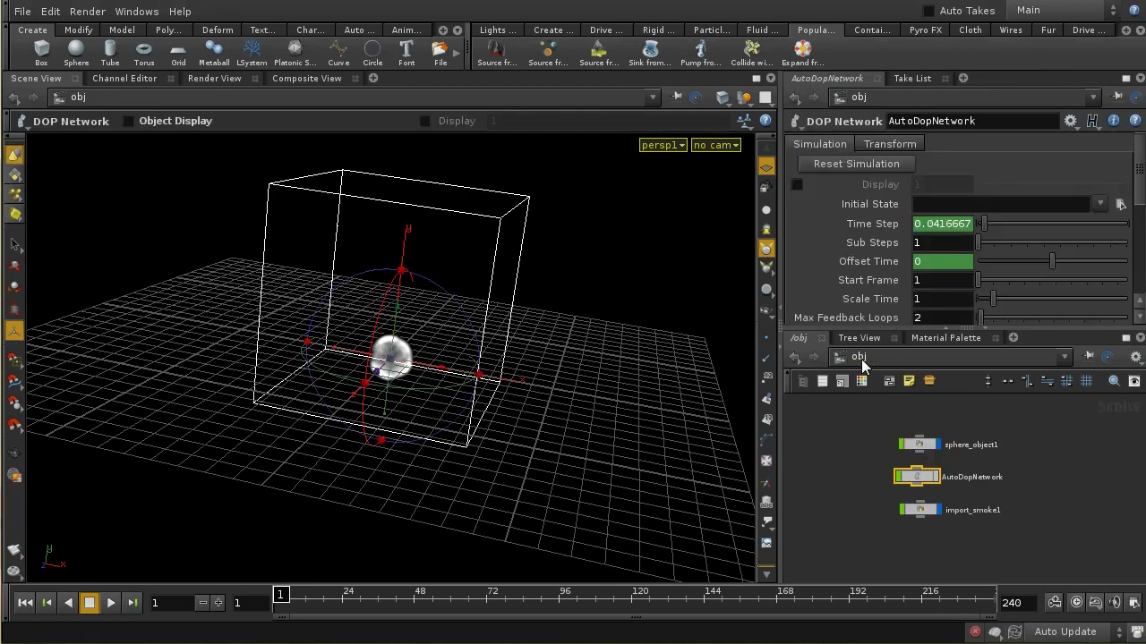
{"action": "double_click", "coordinate": [928, 445]}
{"action": "key", "text": "h"}
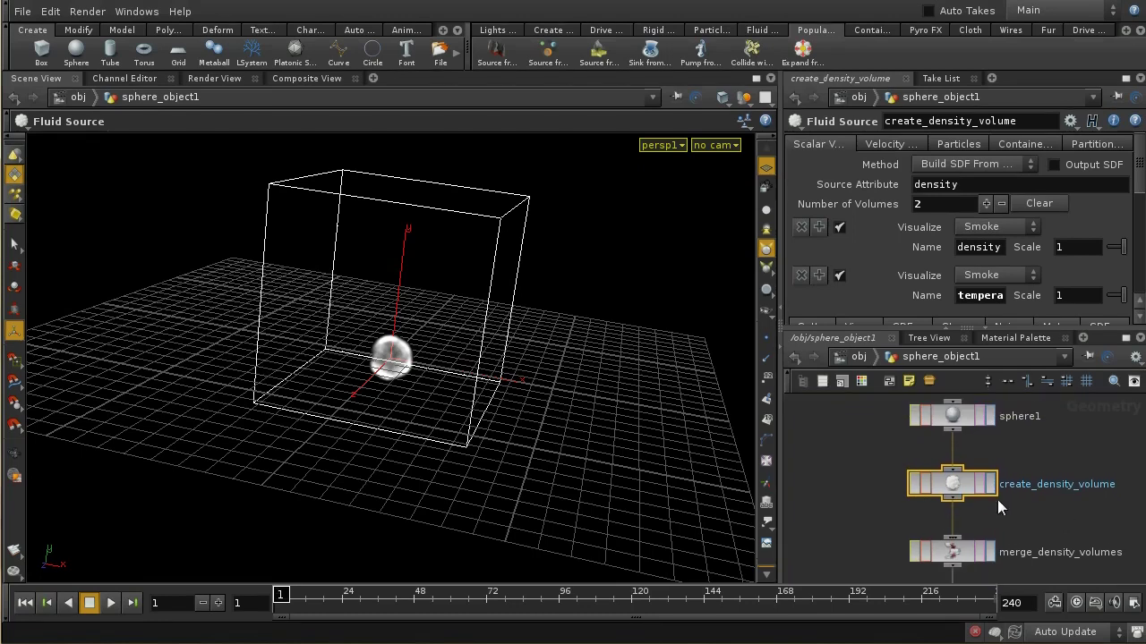
{"action": "scroll", "coordinate": [997, 499], "scroll_direction": "down", "scroll_amount": 2}
{"action": "right_click", "coordinate": [1075, 503]}
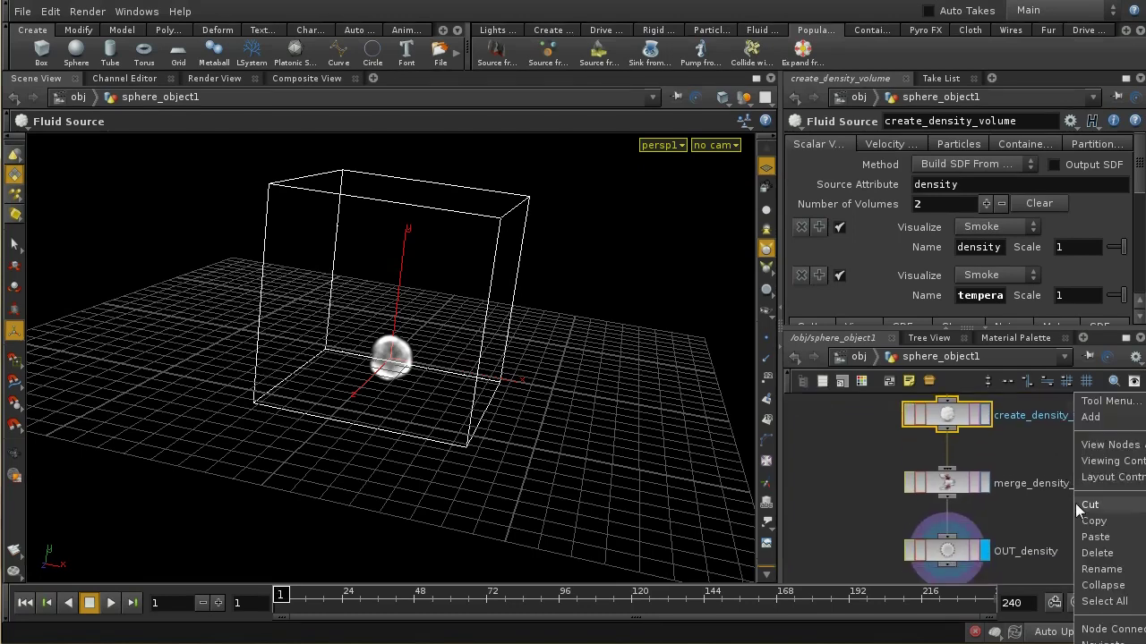
{"action": "key", "text": "Escape"}
{"action": "scroll", "coordinate": [1036, 470], "scroll_direction": "down", "scroll_amount": 1}
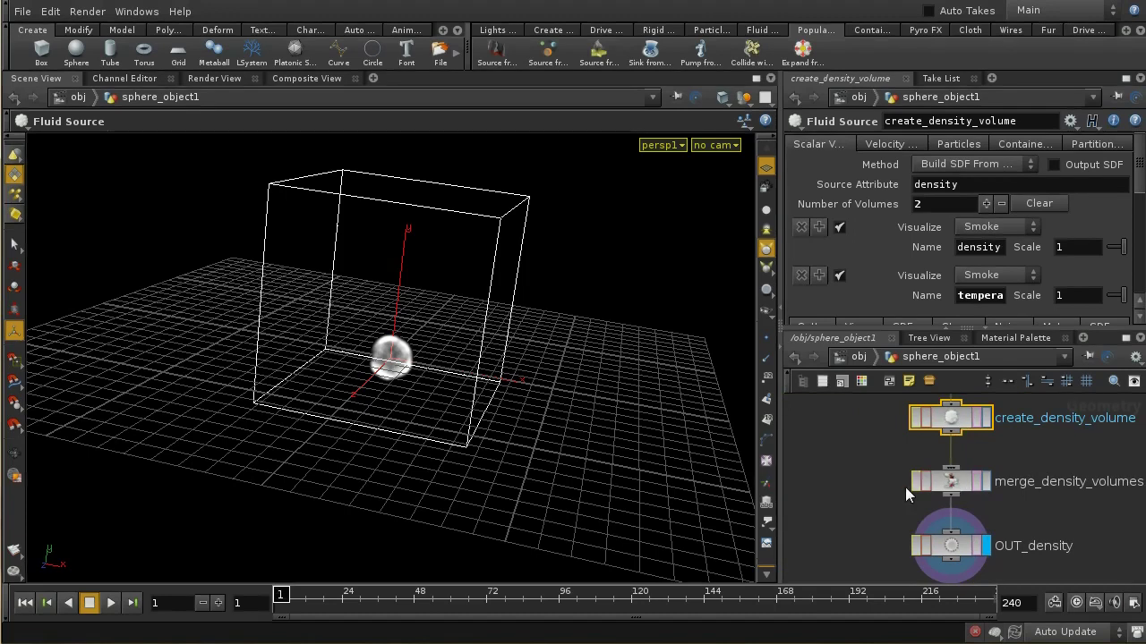
{"action": "mouse_move", "coordinate": [951, 484]}
{"action": "left_mouse_down"}
{"action": "mouse_move", "coordinate": [937, 449]}
{"action": "mouse_move", "coordinate": [943, 484]}
{"action": "left_mouse_up"}
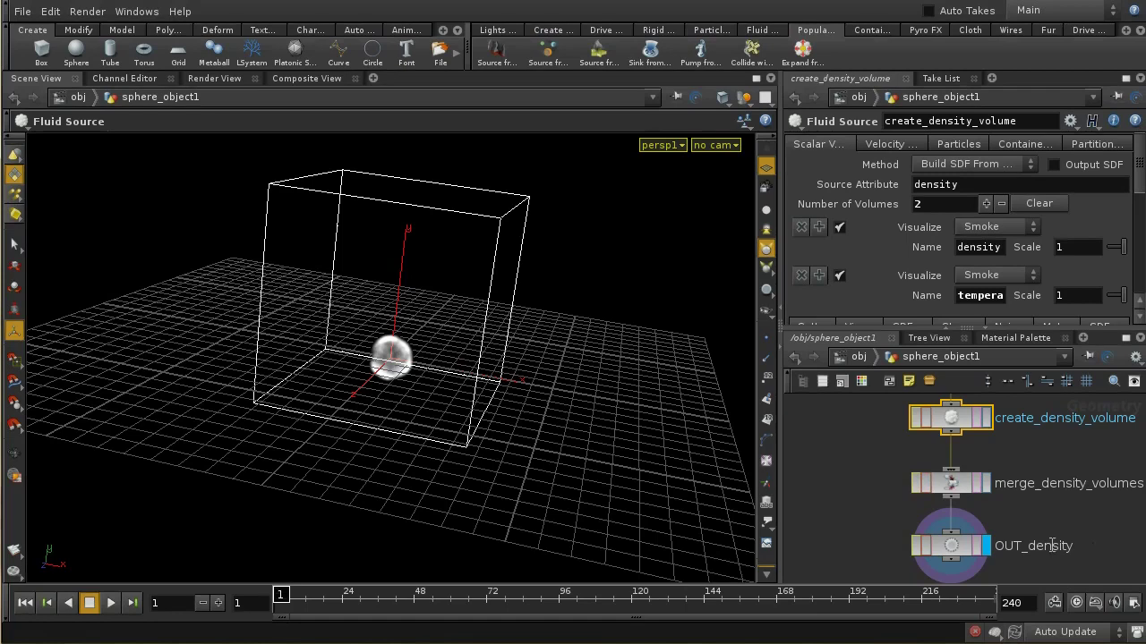
{"action": "left_click", "coordinate": [953, 557]}
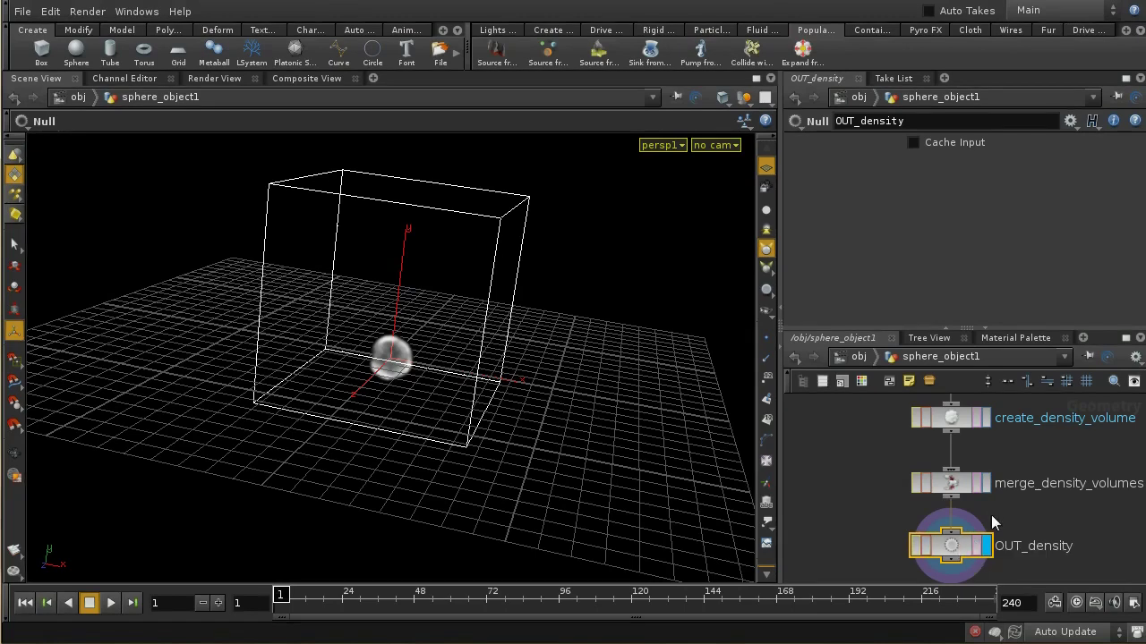
Check the node information of create_density_volume for its volumes and their resolutions
{"action": "scroll", "coordinate": [993, 512], "scroll_direction": "up", "scroll_amount": 2}
{"action": "middle_click_drag", "start_coordinate": [1011, 481], "coordinate": [1014, 497]}
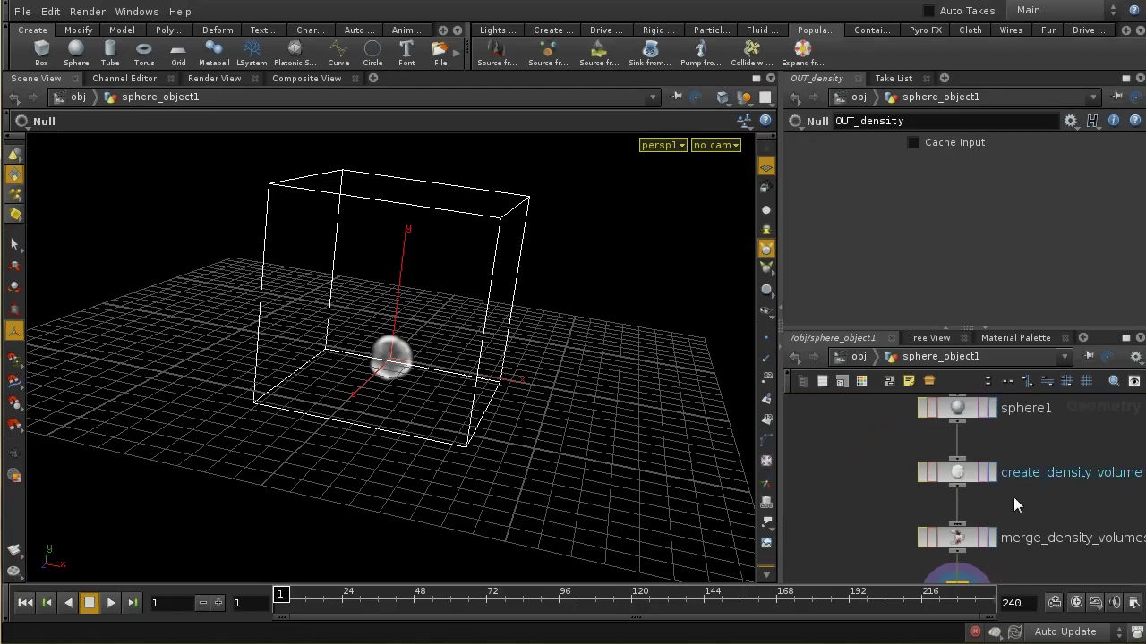
{"action": "middle_click", "coordinate": [962, 469]}
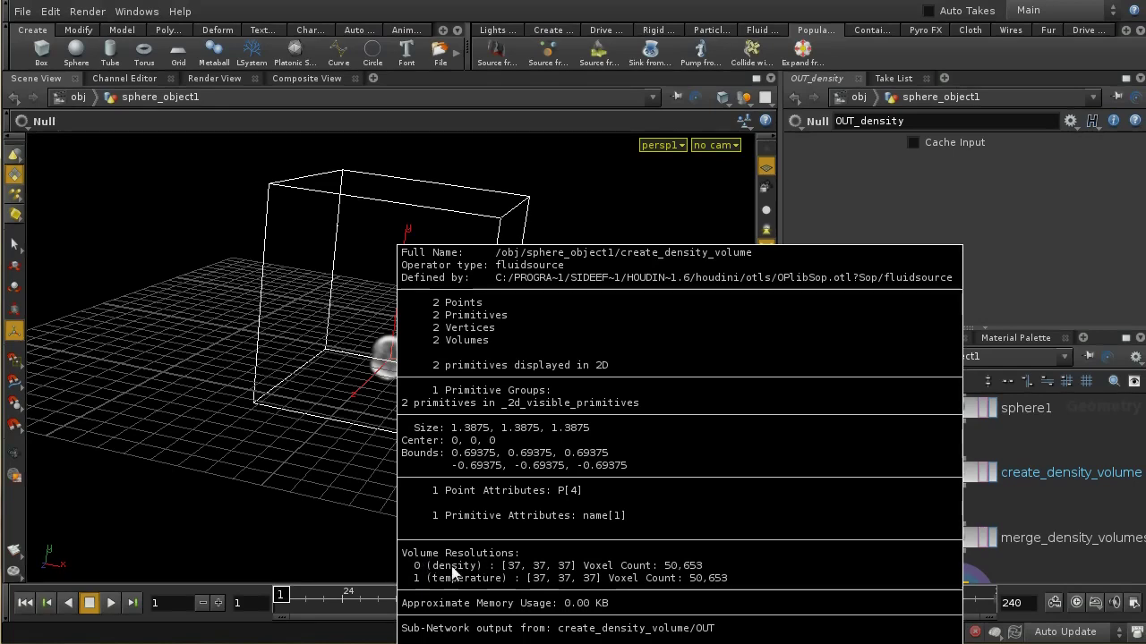
{"action": "middle_click_drag", "start_coordinate": [450, 573], "coordinate": [526, 571]}
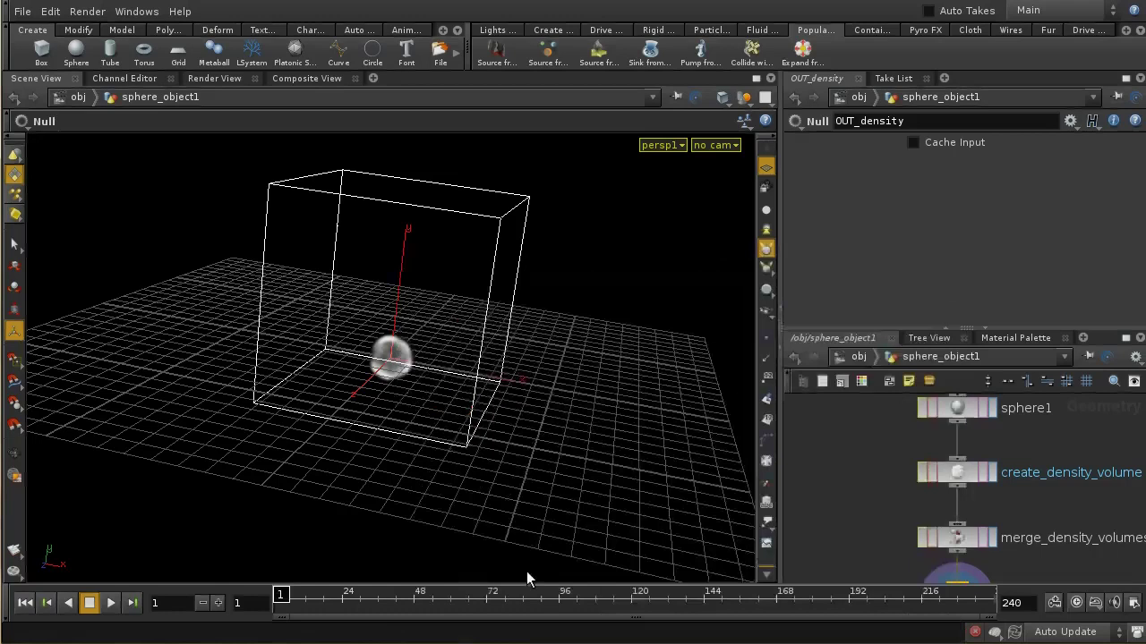
Select create_density_volume and review its scalar volume parameters, including source attribute, volume names and division size, in an enlarged view
{"action": "left_click", "coordinate": [966, 476]}
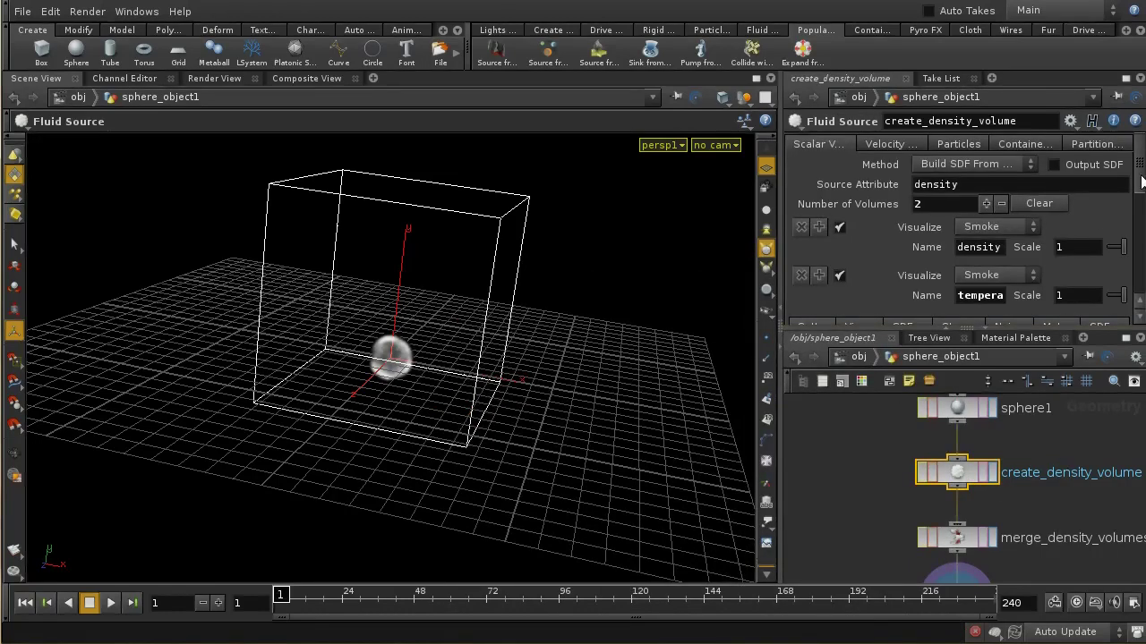
{"action": "scroll", "coordinate": [1142, 185], "scroll_direction": "down", "scroll_amount": 1}
{"action": "scroll", "coordinate": [1142, 185], "scroll_direction": "down", "scroll_amount": 5}
{"action": "scroll", "coordinate": [1142, 188], "scroll_direction": "up", "scroll_amount": 5}
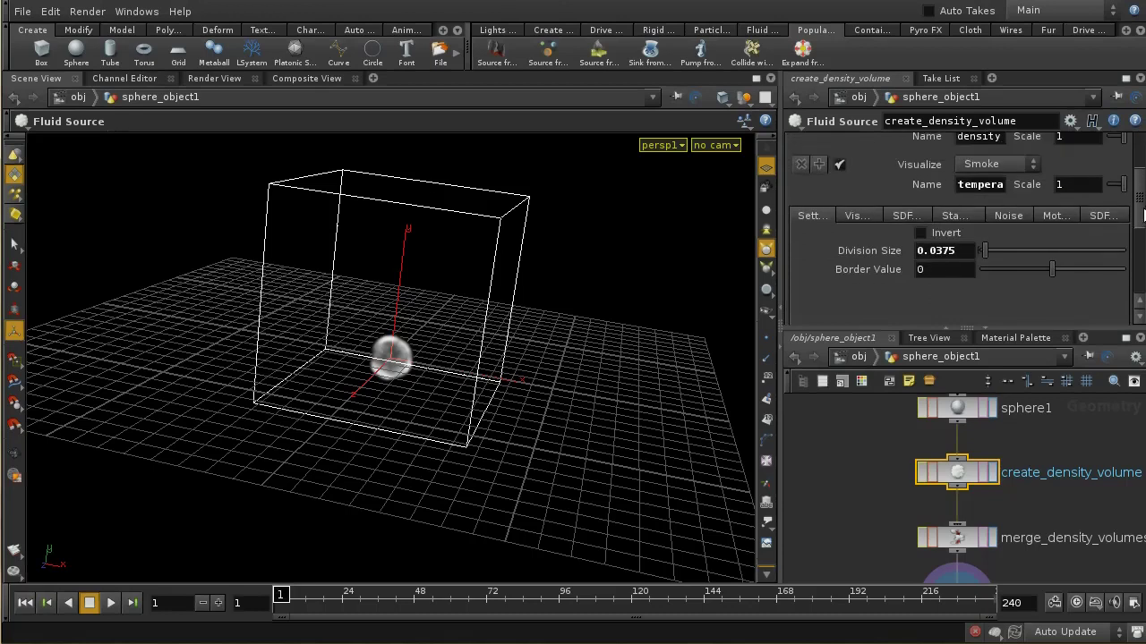
{"action": "scroll", "coordinate": [1142, 188], "scroll_direction": "up", "scroll_amount": 2}
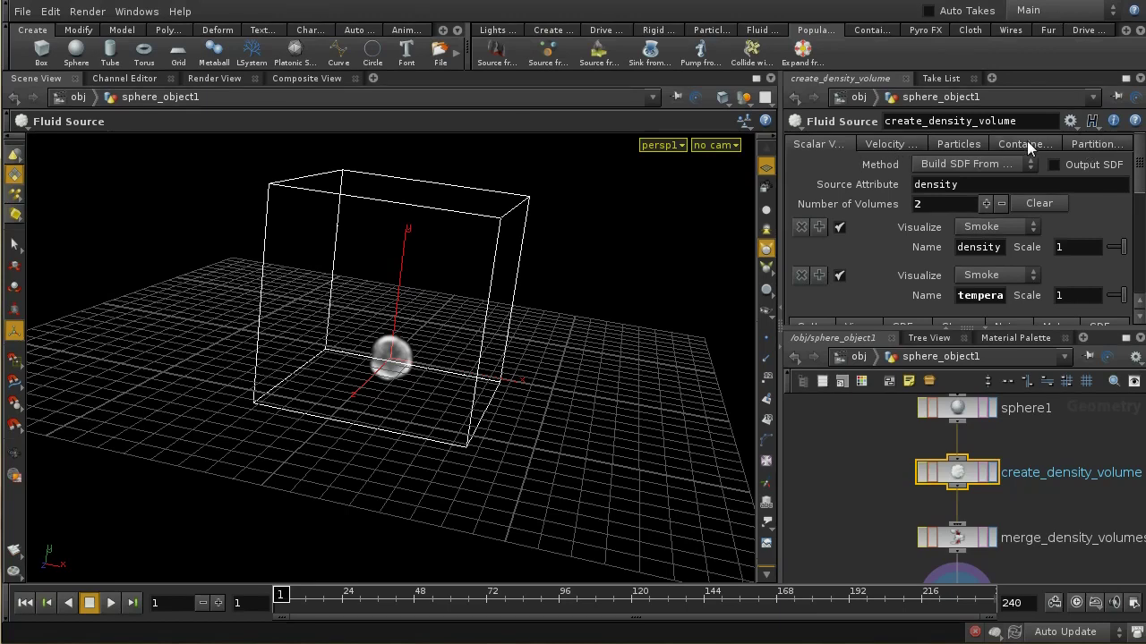
{"action": "scroll", "coordinate": [1026, 141], "scroll_direction": "down", "scroll_amount": 5}
{"action": "scroll", "coordinate": [1027, 179], "scroll_direction": "up", "scroll_amount": 4}
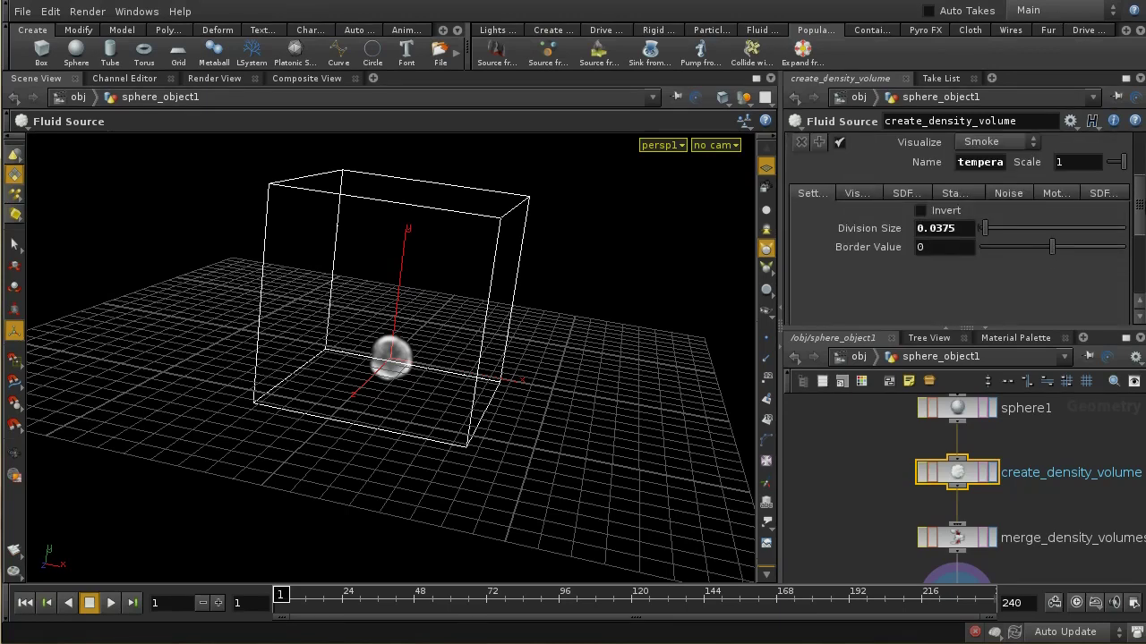
{"action": "scroll", "coordinate": [1027, 180], "scroll_direction": "down", "scroll_amount": 3}
{"action": "scroll", "coordinate": [1027, 179], "scroll_direction": "up", "scroll_amount": 4}
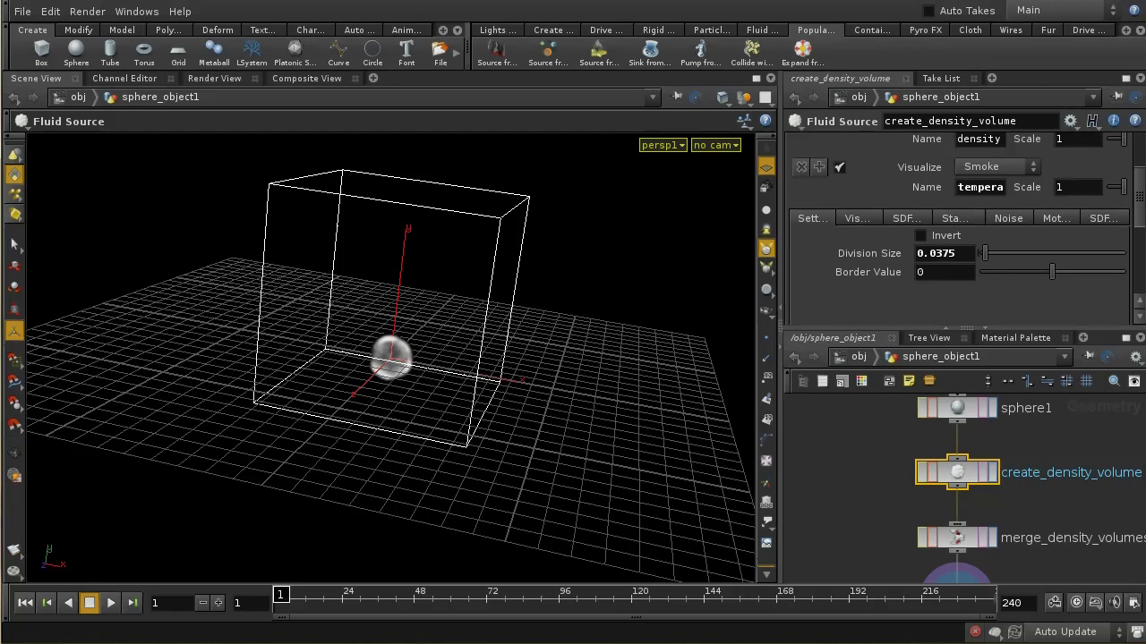
{"action": "scroll", "coordinate": [1138, 168], "scroll_direction": "up", "scroll_amount": 2}
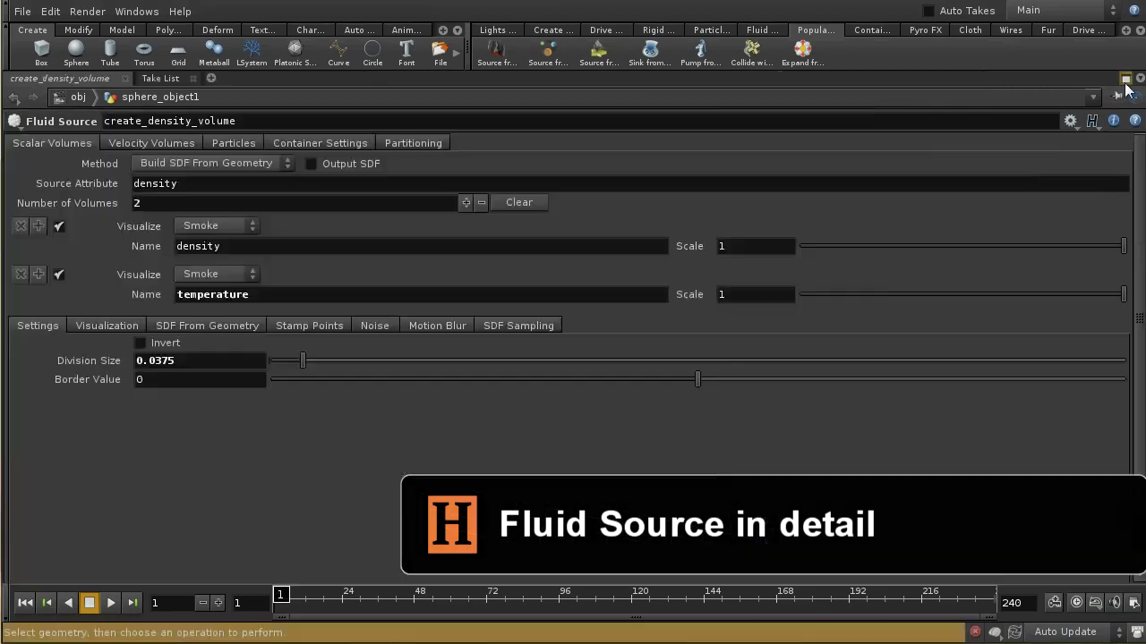
{"action": "left_click", "coordinate": [1126, 78]}
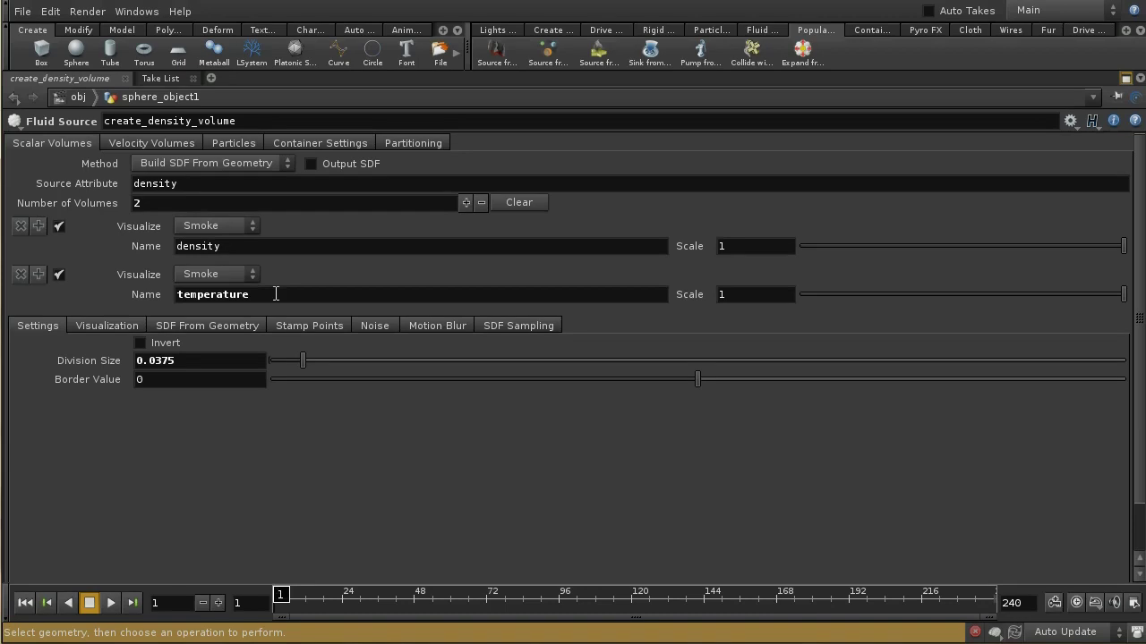
{"action": "left_click", "coordinate": [1126, 79]}
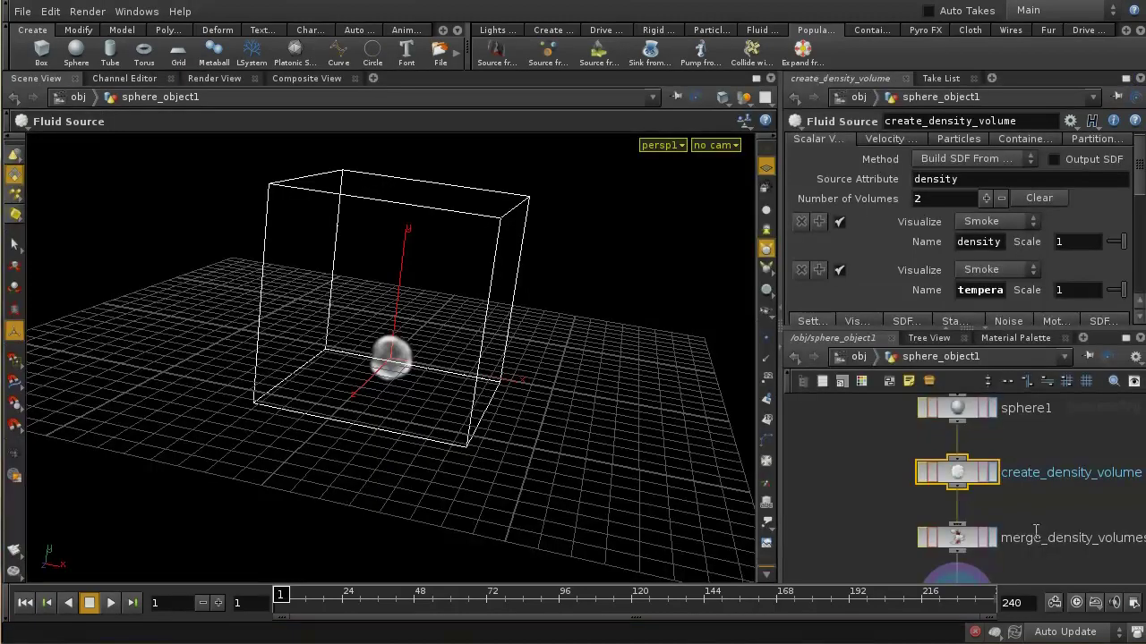
Hide the other objects in the viewport and frame the sphere's smoke volume up close
{"action": "mouse_move", "coordinate": [1036, 528]}
{"action": "middle_mouse_down"}
{"action": "mouse_move", "coordinate": [1035, 544]}
{"action": "mouse_move", "coordinate": [1030, 529]}
{"action": "middle_mouse_up"}
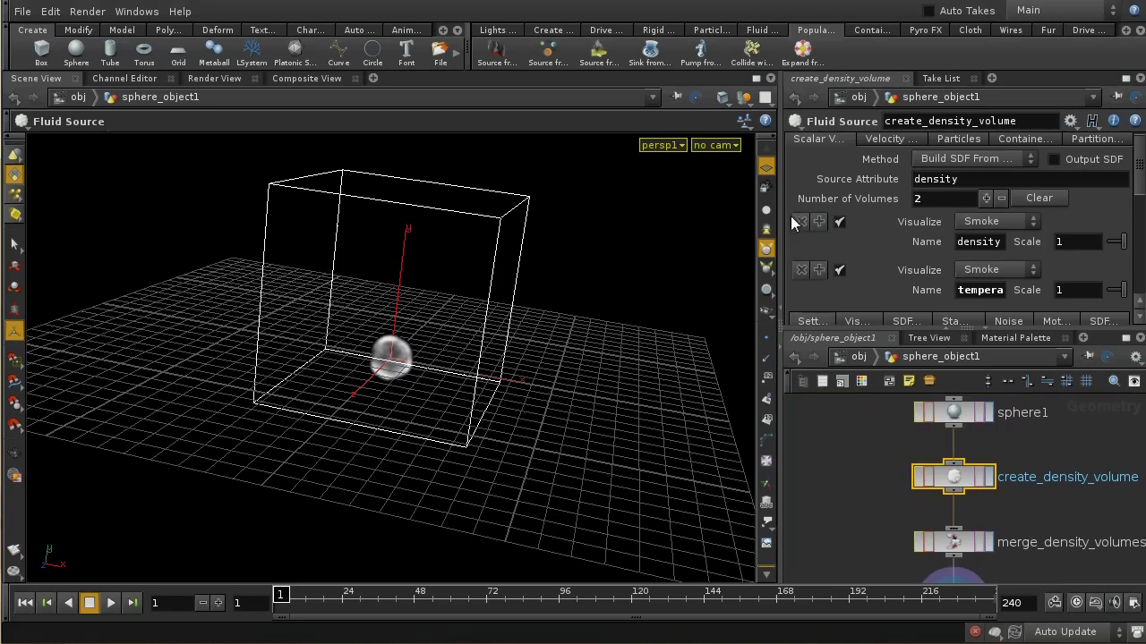
{"action": "left_click", "coordinate": [743, 97]}
{"action": "left_click", "coordinate": [744, 146]}
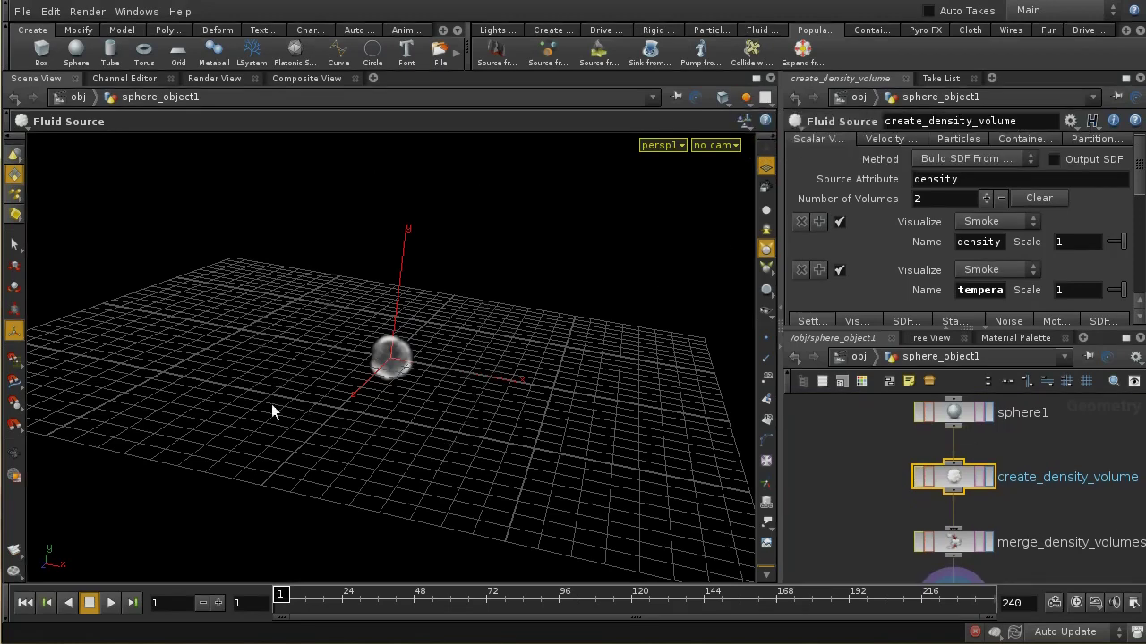
{"action": "key", "text": "Escape"}
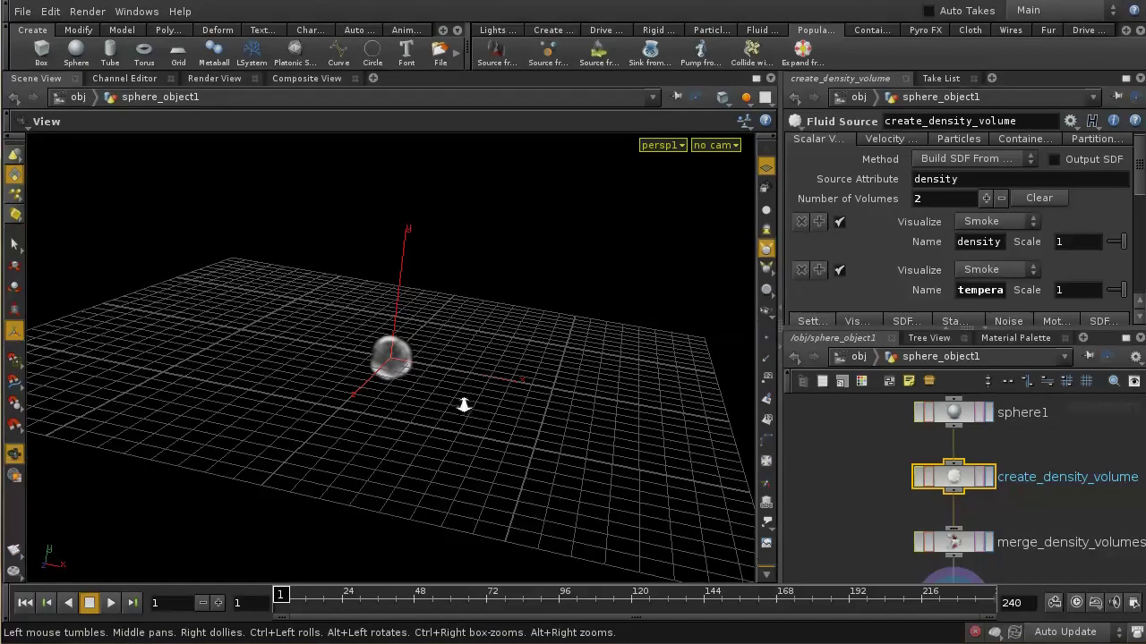
{"action": "left_click_drag", "start_coordinate": [466, 402], "coordinate": [460, 260]}
{"action": "scroll", "coordinate": [460, 259], "scroll_direction": "up", "scroll_amount": 5}
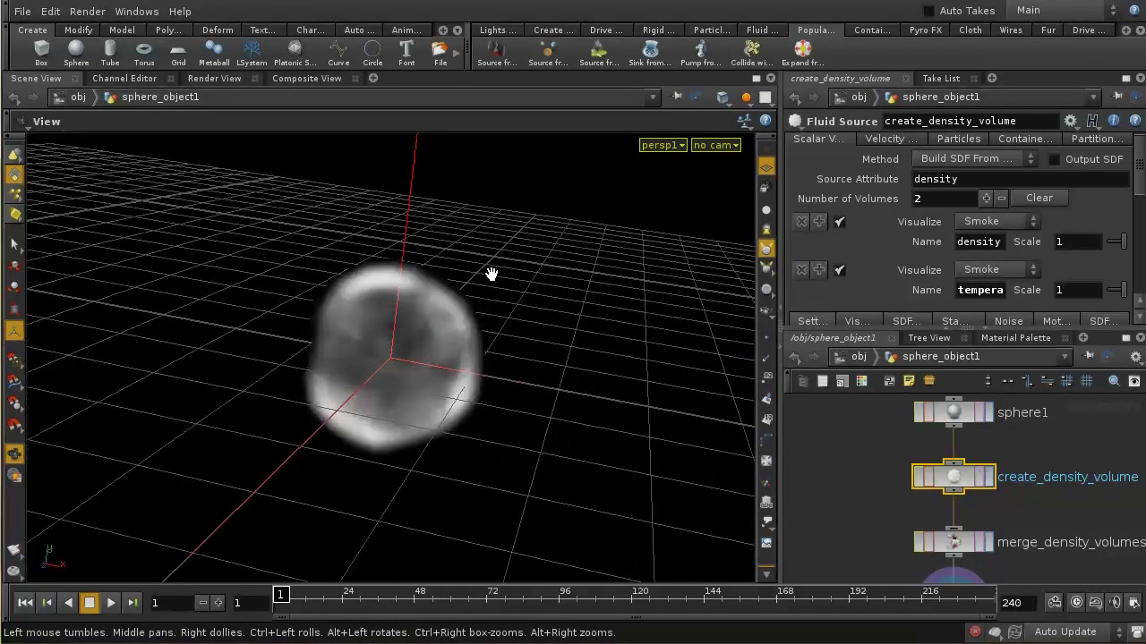
{"action": "key", "text": "Return"}
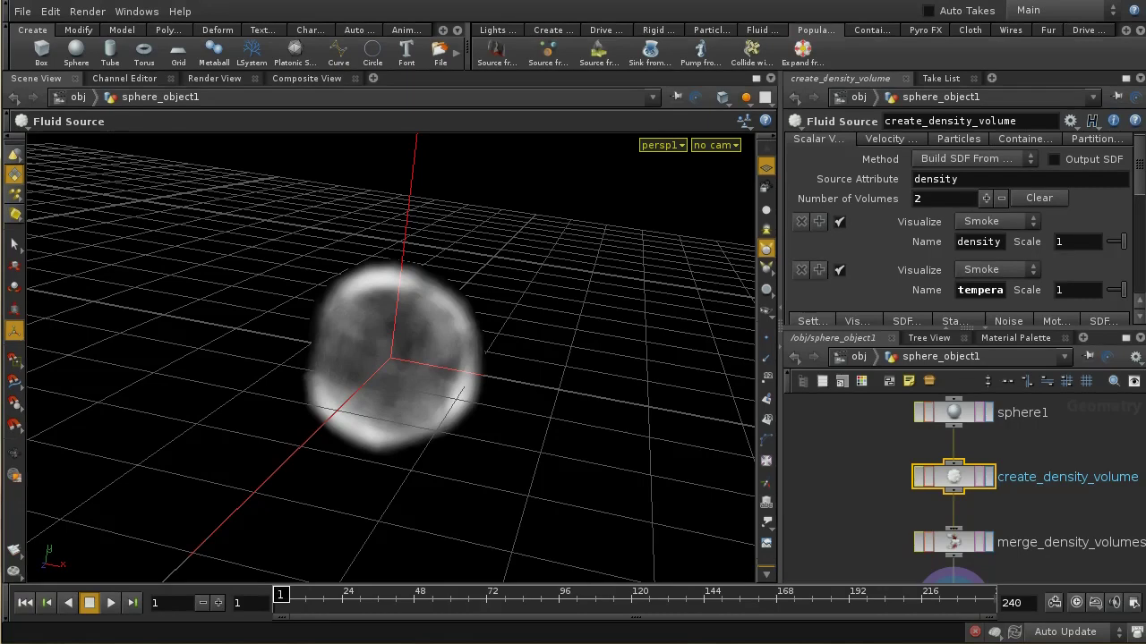
Switch the visualization of the density and temperature volumes off and back on to compare their display
{"action": "left_click_drag", "start_coordinate": [1141, 193], "coordinate": [1141, 207]}
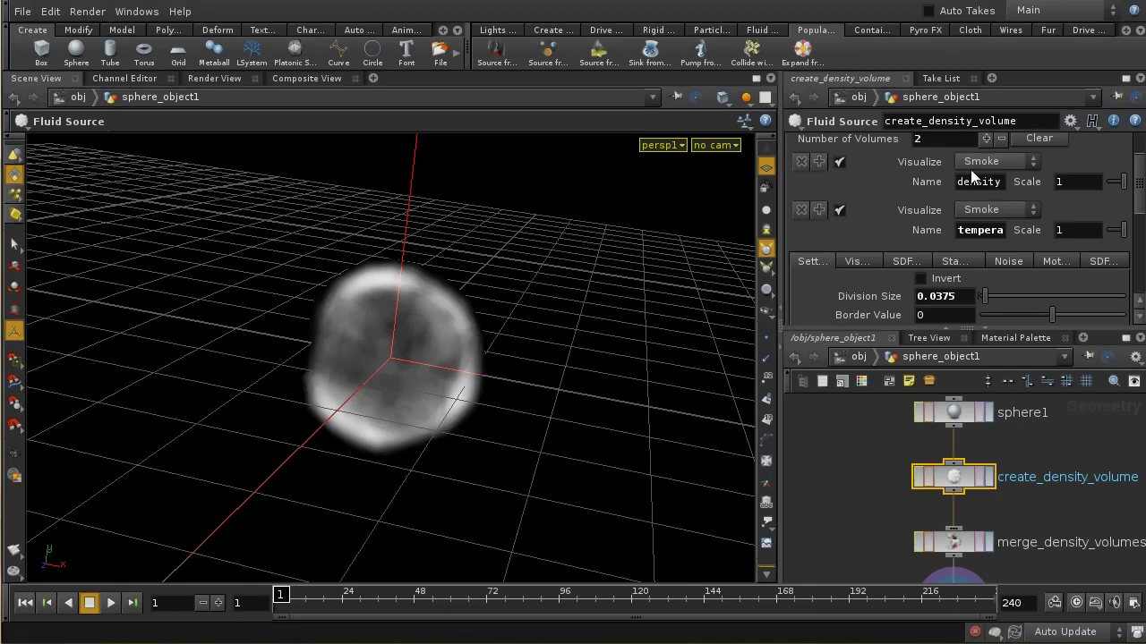
{"action": "left_click", "coordinate": [841, 165]}
{"action": "left_click", "coordinate": [840, 165]}
{"action": "left_click", "coordinate": [840, 165]}
{"action": "left_click", "coordinate": [840, 211]}
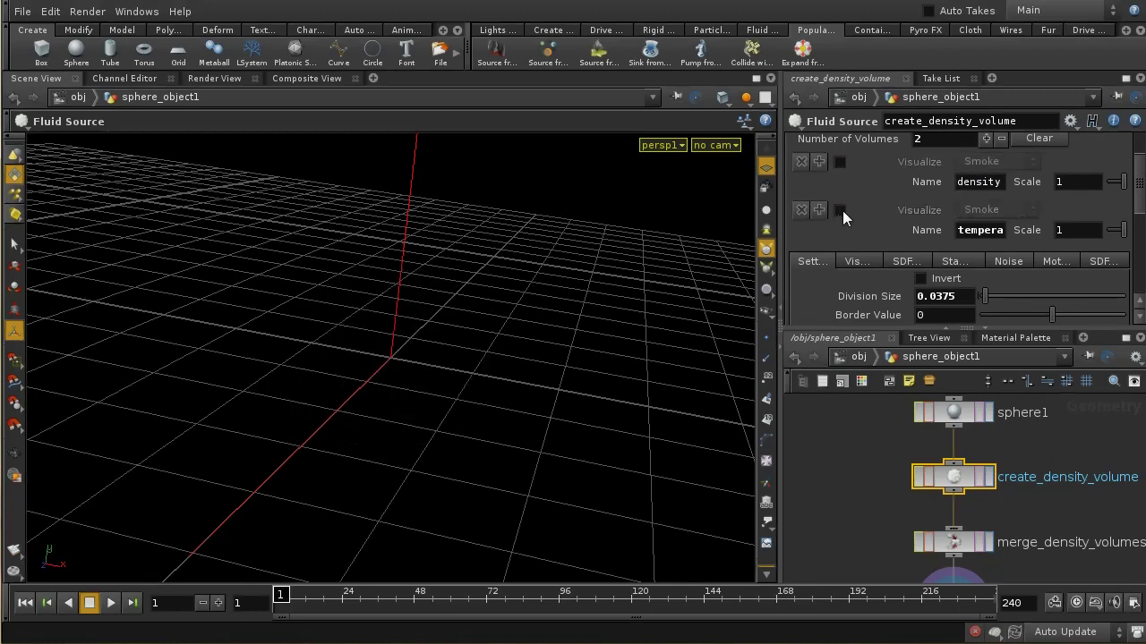
{"action": "left_click", "coordinate": [840, 210]}
{"action": "left_click", "coordinate": [841, 165]}
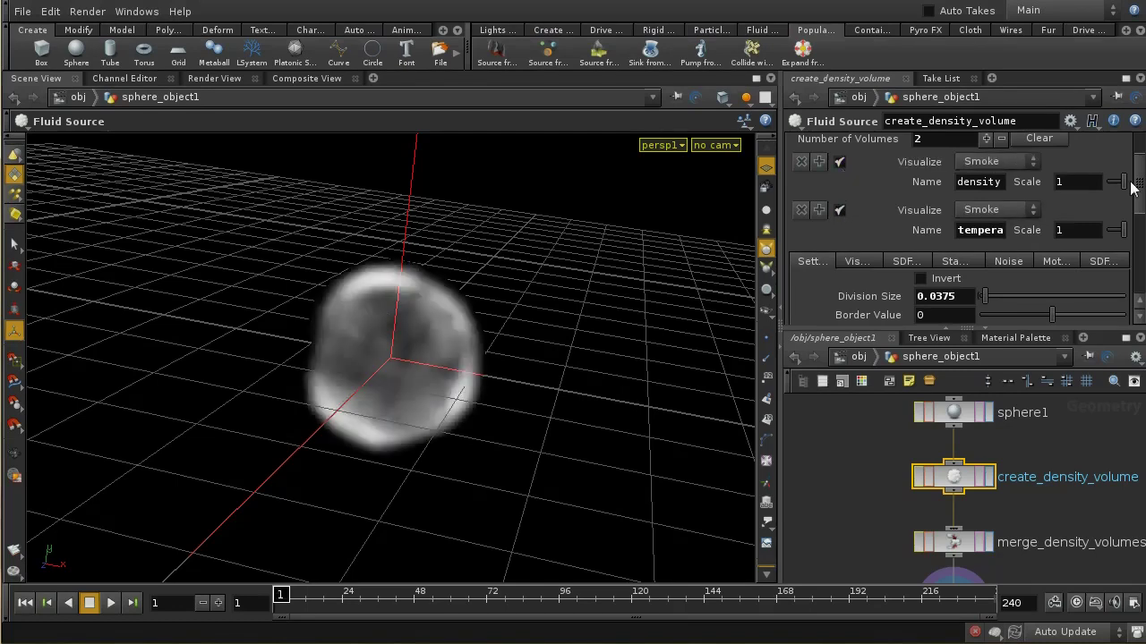
Review the Fluid Source's division size and its Visualization options such as slice plane, slice type and iso offset
{"action": "scroll", "coordinate": [860, 233], "scroll_direction": "up", "scroll_amount": 2}
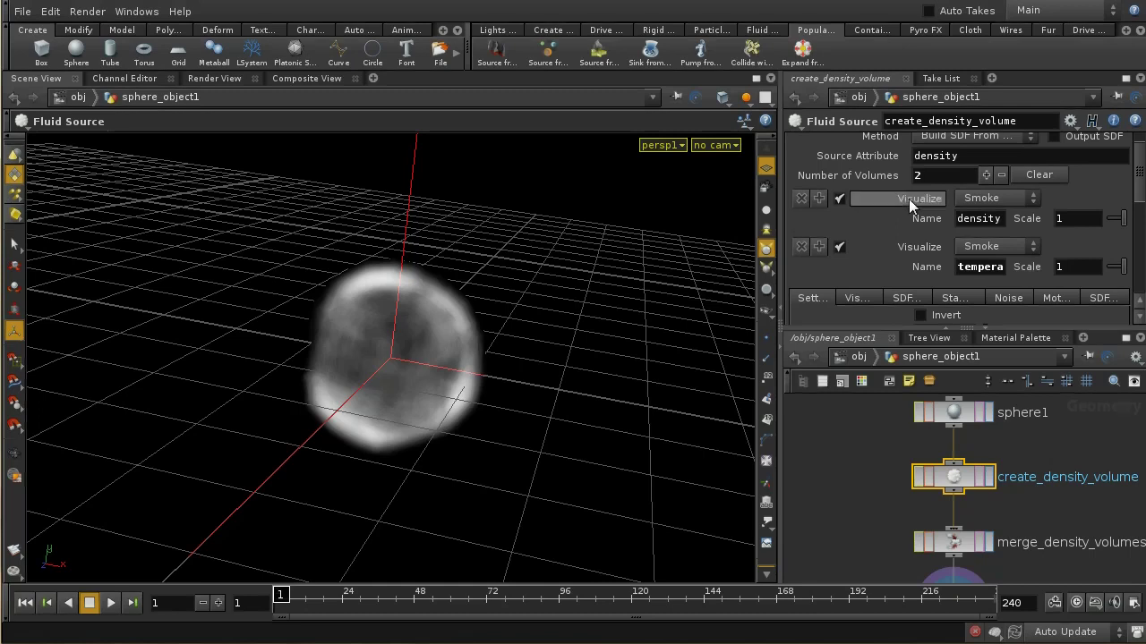
{"action": "mouse_move", "coordinate": [1141, 196]}
{"action": "left_mouse_down"}
{"action": "mouse_move", "coordinate": [1141, 219]}
{"action": "mouse_move", "coordinate": [1142, 195]}
{"action": "left_mouse_up"}
{"action": "scroll", "coordinate": [1142, 195], "scroll_direction": "down", "scroll_amount": 4}
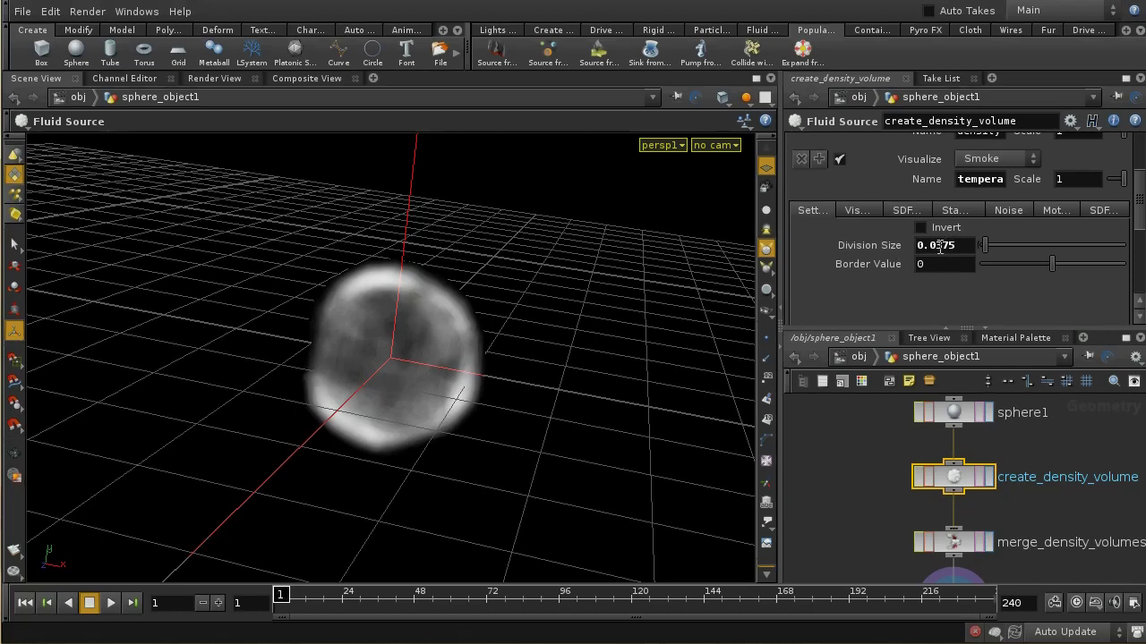
{"action": "left_click", "coordinate": [856, 210]}
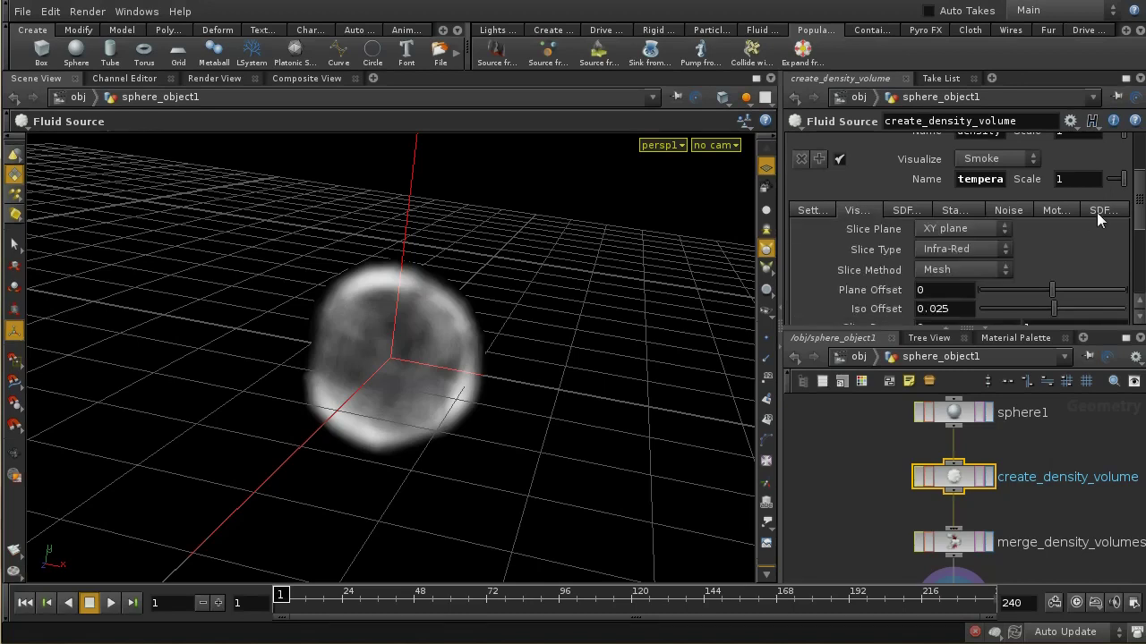
{"action": "scroll", "coordinate": [1137, 235], "scroll_direction": "up", "scroll_amount": 1}
{"action": "scroll", "coordinate": [1137, 234], "scroll_direction": "down", "scroll_amount": 2}
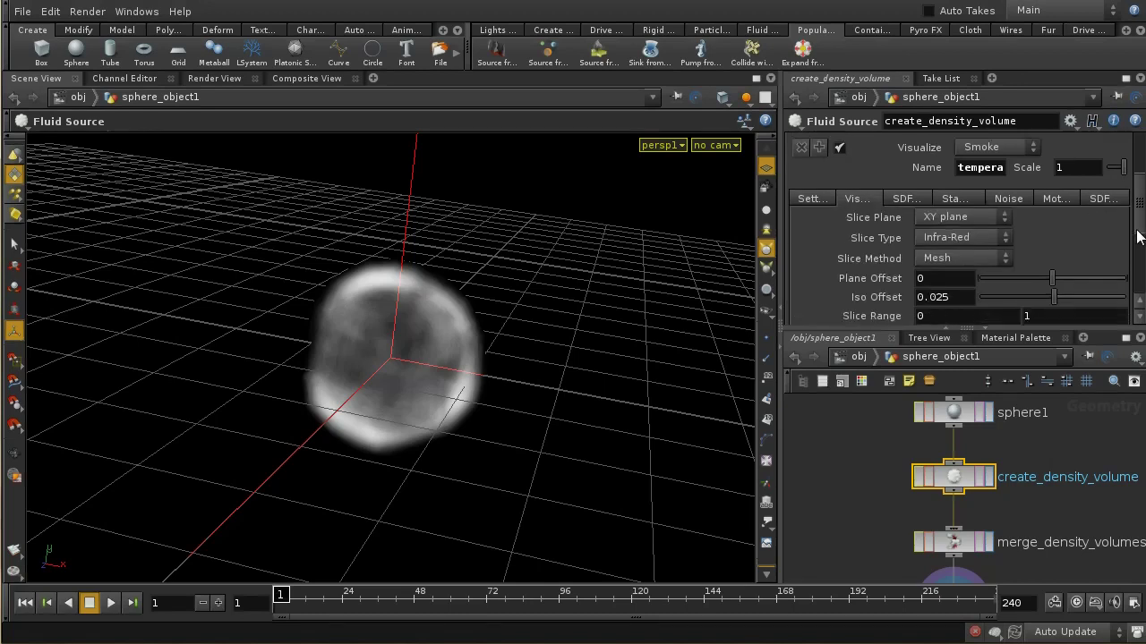
Turn off the temperature volume's visualization and display the density volume as an isosurface
{"action": "left_click_drag", "start_coordinate": [1136, 235], "coordinate": [1138, 247]}
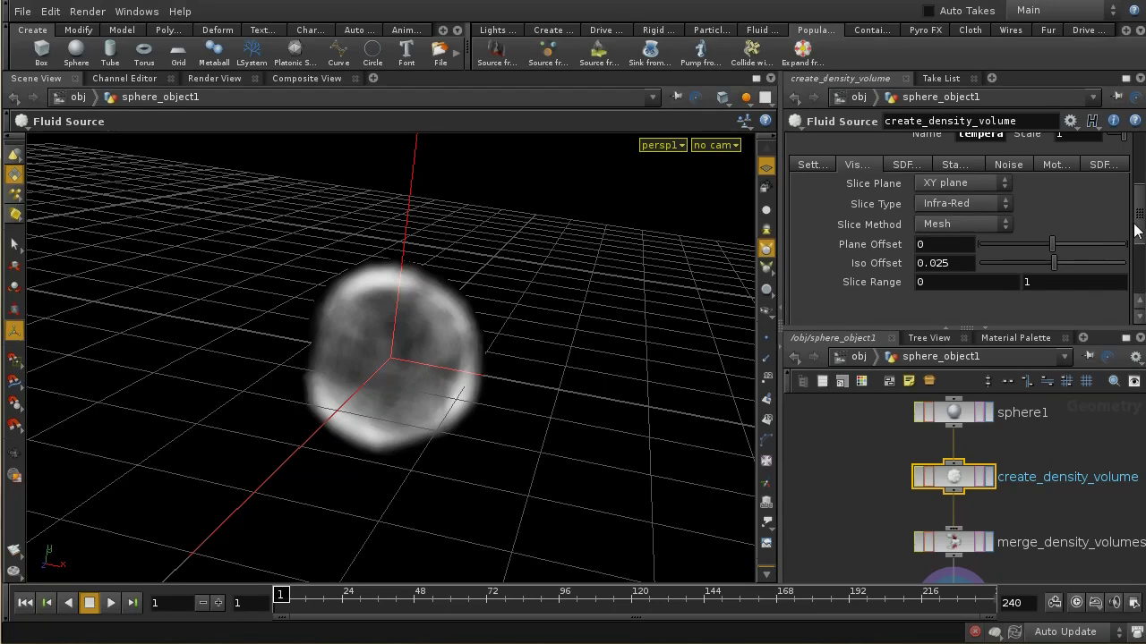
{"action": "left_click_drag", "start_coordinate": [1138, 235], "coordinate": [1136, 205]}
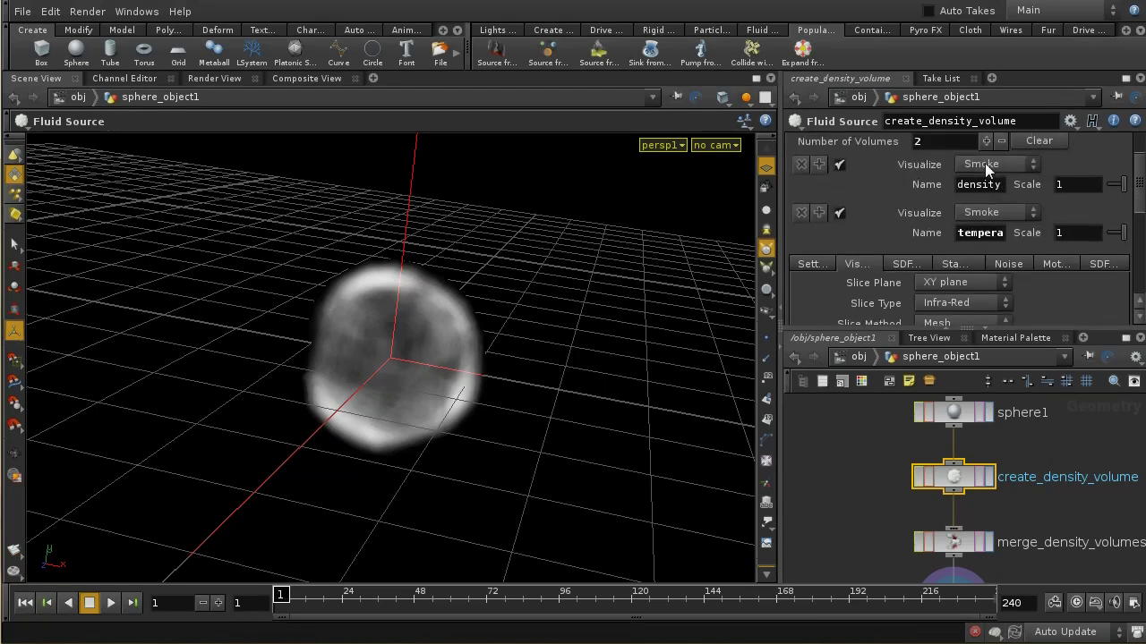
{"action": "left_click", "coordinate": [841, 212]}
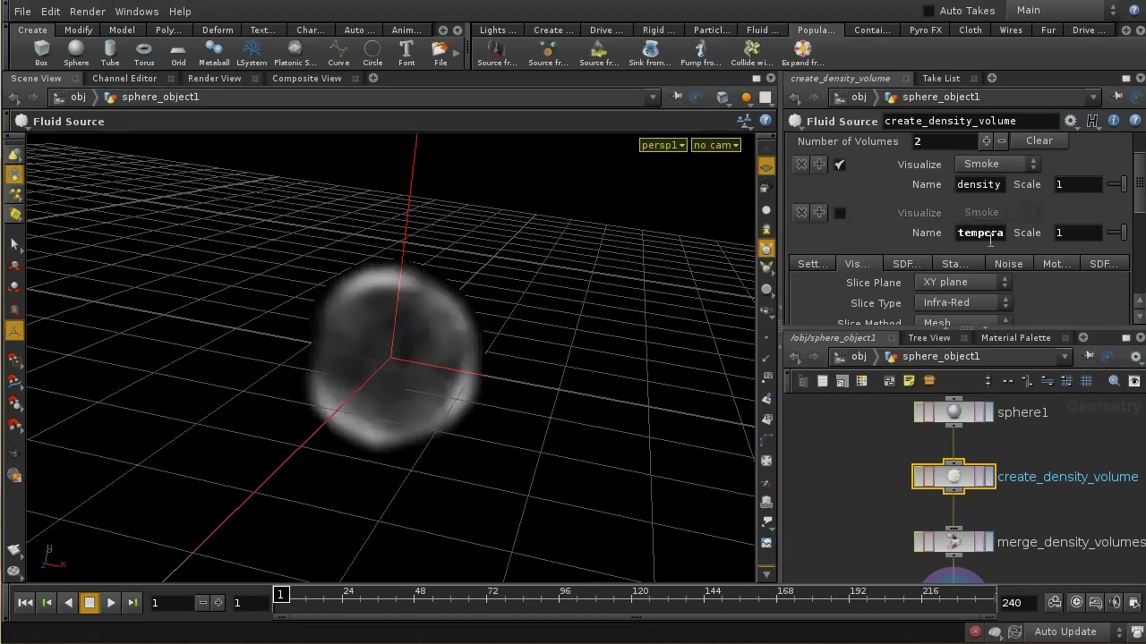
{"action": "left_click", "coordinate": [986, 165]}
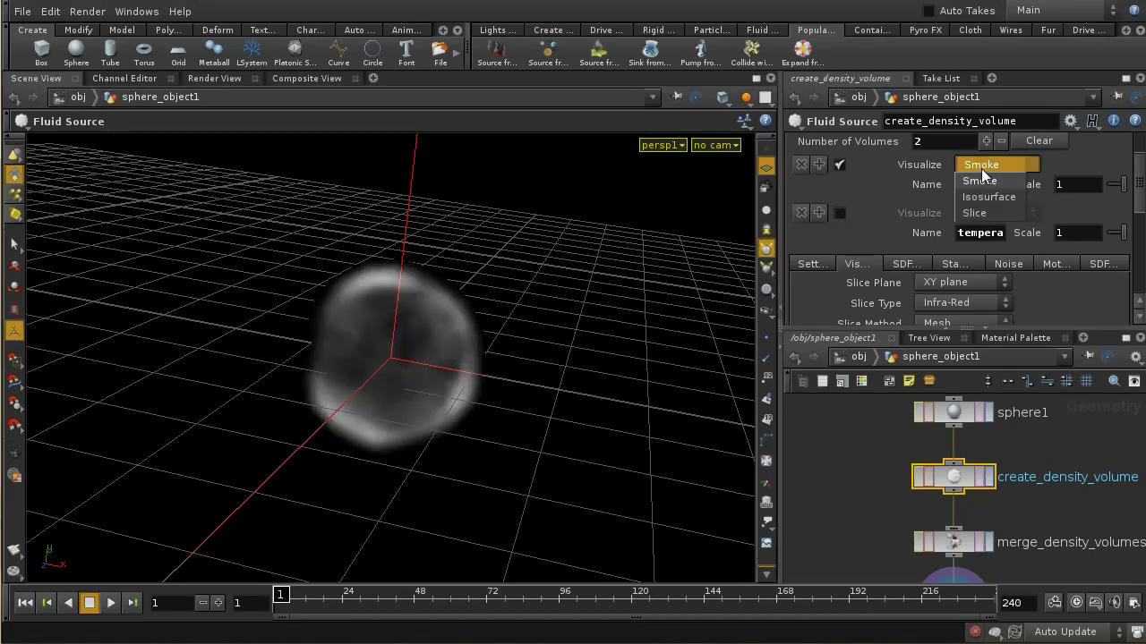
{"action": "left_click", "coordinate": [984, 196]}
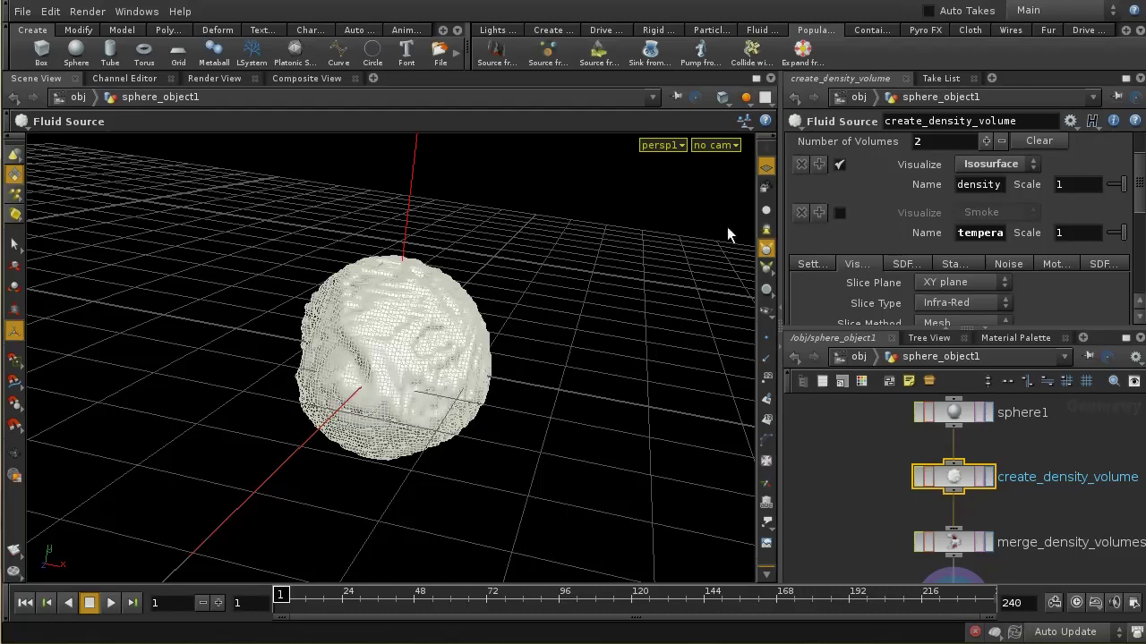
{"action": "key", "text": "Escape"}
{"action": "mouse_move", "coordinate": [530, 230]}
{"action": "left_mouse_down"}
{"action": "mouse_move", "coordinate": [529, 286]}
{"action": "mouse_move", "coordinate": [562, 236]}
{"action": "mouse_move", "coordinate": [599, 251]}
{"action": "mouse_move", "coordinate": [519, 245]}
{"action": "mouse_move", "coordinate": [520, 233]}
{"action": "mouse_move", "coordinate": [542, 238]}
{"action": "left_mouse_up"}
{"action": "key", "text": "Return"}
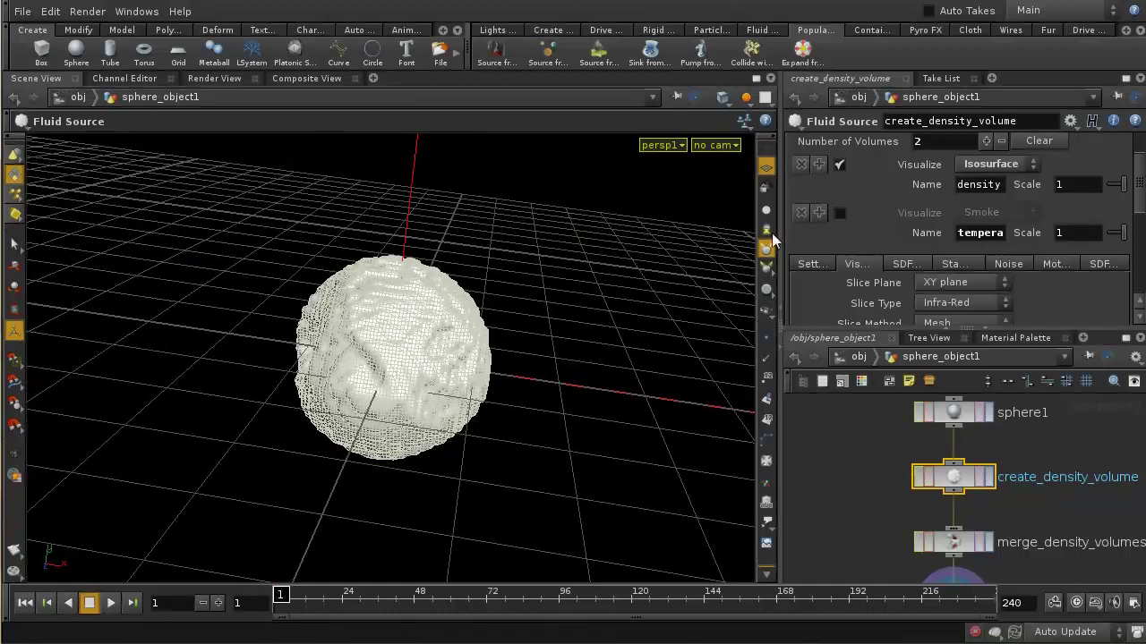
Switch the density volume's visualization to Slice and inspect the slice plane from several angles
{"action": "left_click", "coordinate": [994, 164]}
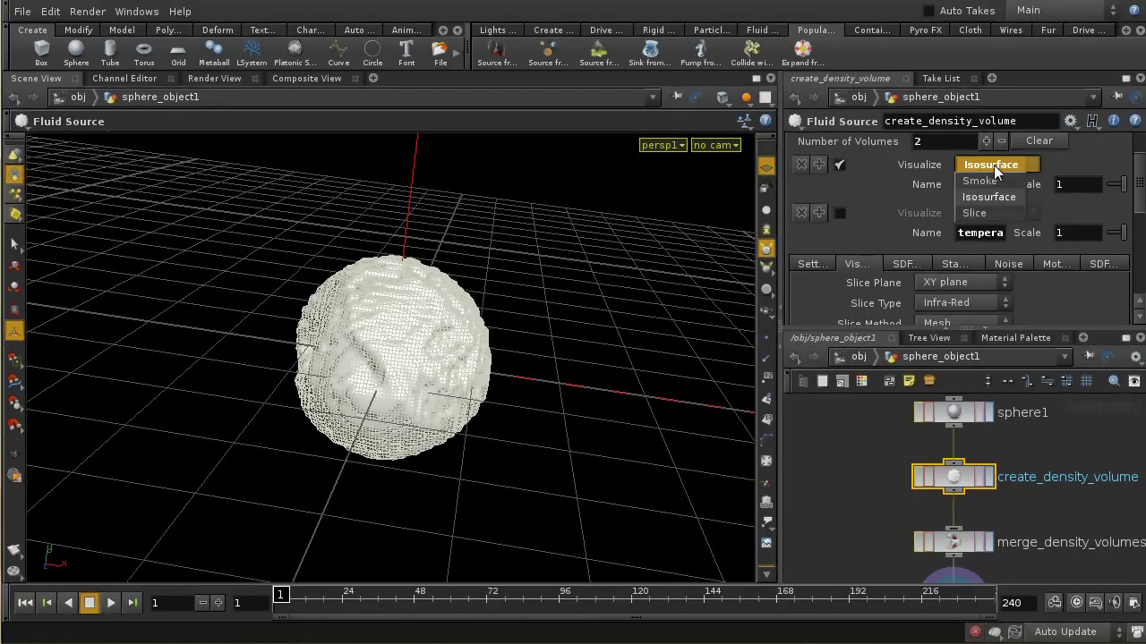
{"action": "left_click", "coordinate": [993, 211]}
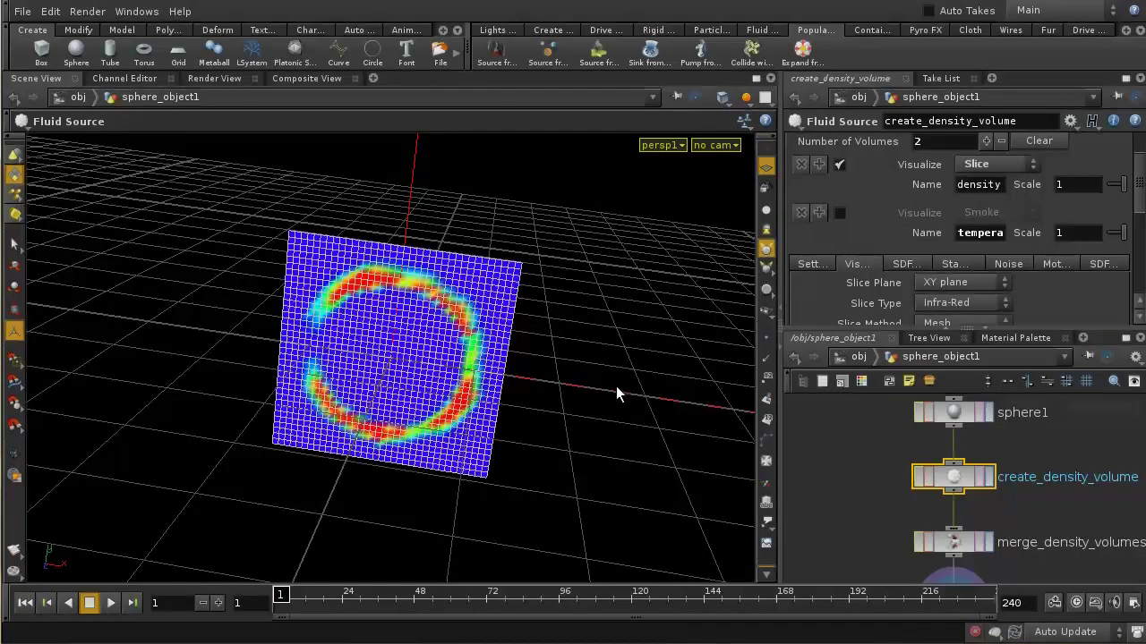
{"action": "key", "text": "Escape"}
{"action": "left_click_drag", "start_coordinate": [614, 383], "coordinate": [596, 278]}
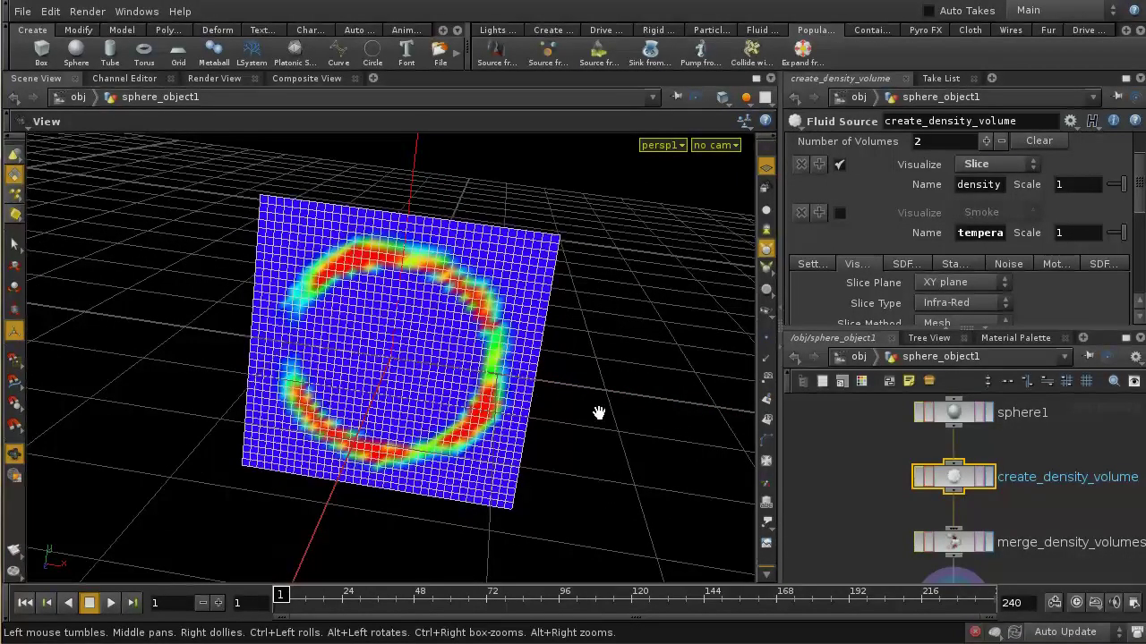
{"action": "left_click_drag", "start_coordinate": [599, 412], "coordinate": [590, 376]}
{"action": "key", "text": "Return"}
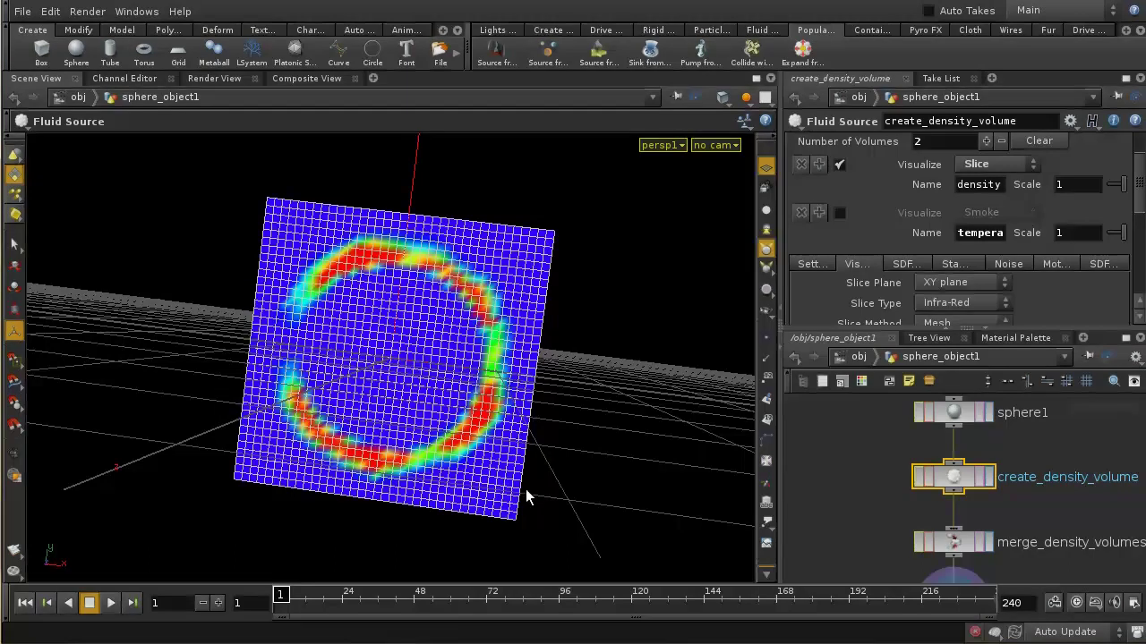
{"action": "left_click_drag", "start_coordinate": [573, 389], "coordinate": [474, 388]}
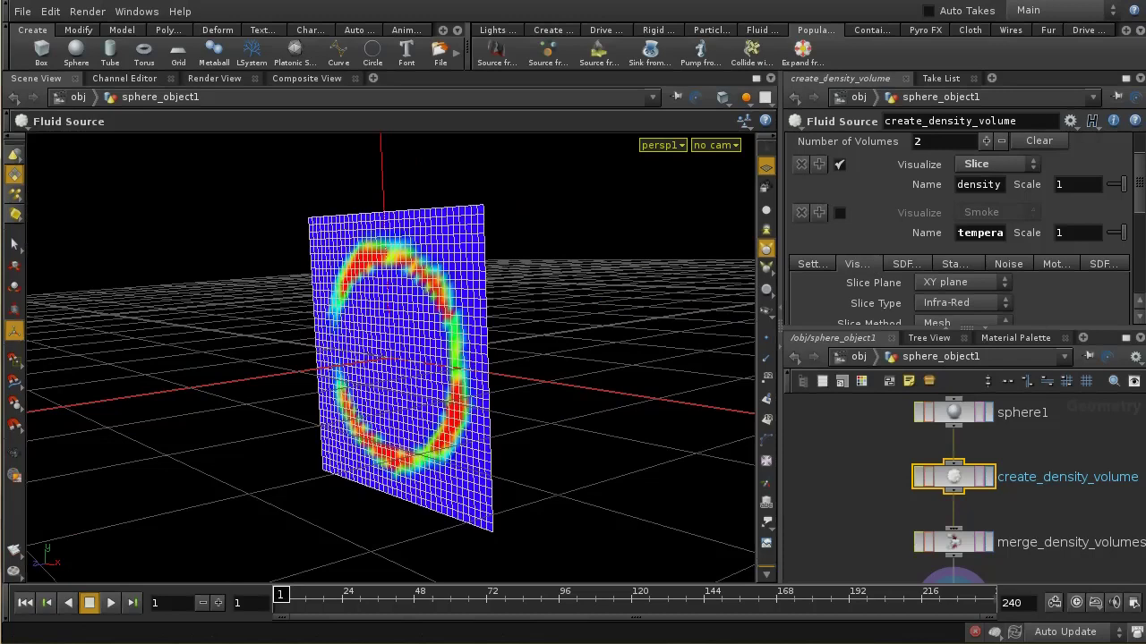
Review the slice's Plane Offset and the available Slice Type mappings, keeping Infra-Red
{"action": "left_click_drag", "start_coordinate": [1140, 195], "coordinate": [1142, 232]}
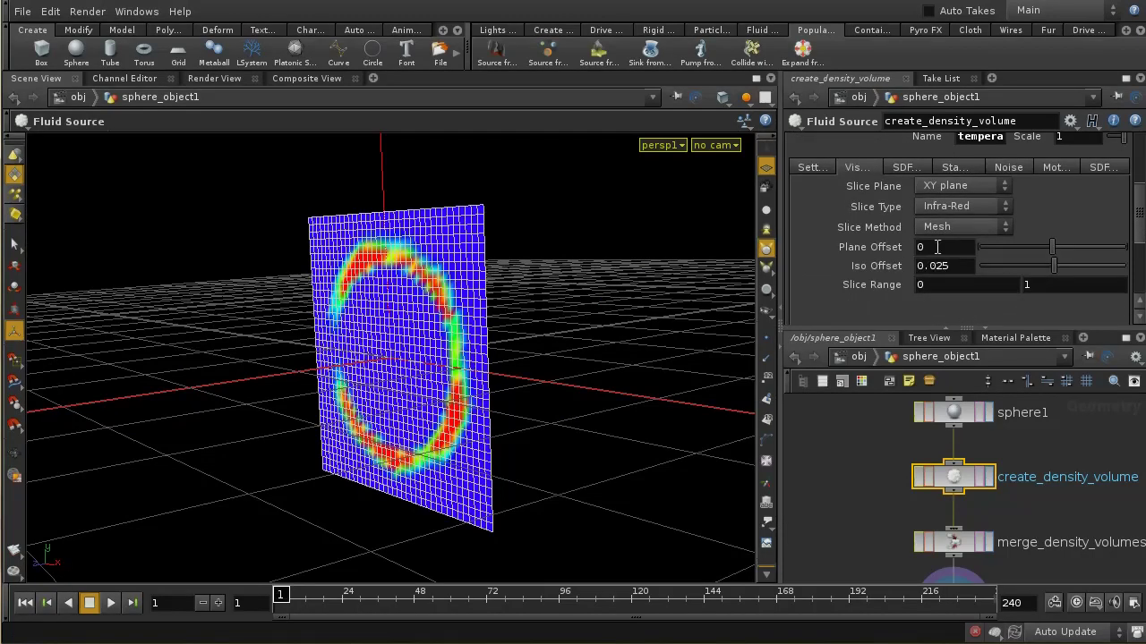
{"action": "mouse_move", "coordinate": [937, 247]}
{"action": "middle_mouse_down"}
{"action": "mouse_move", "coordinate": [985, 247]}
{"action": "mouse_move", "coordinate": [887, 251]}
{"action": "mouse_move", "coordinate": [925, 253]}
{"action": "middle_mouse_up"}
{"action": "left_click_drag", "start_coordinate": [1139, 239], "coordinate": [1138, 215]}
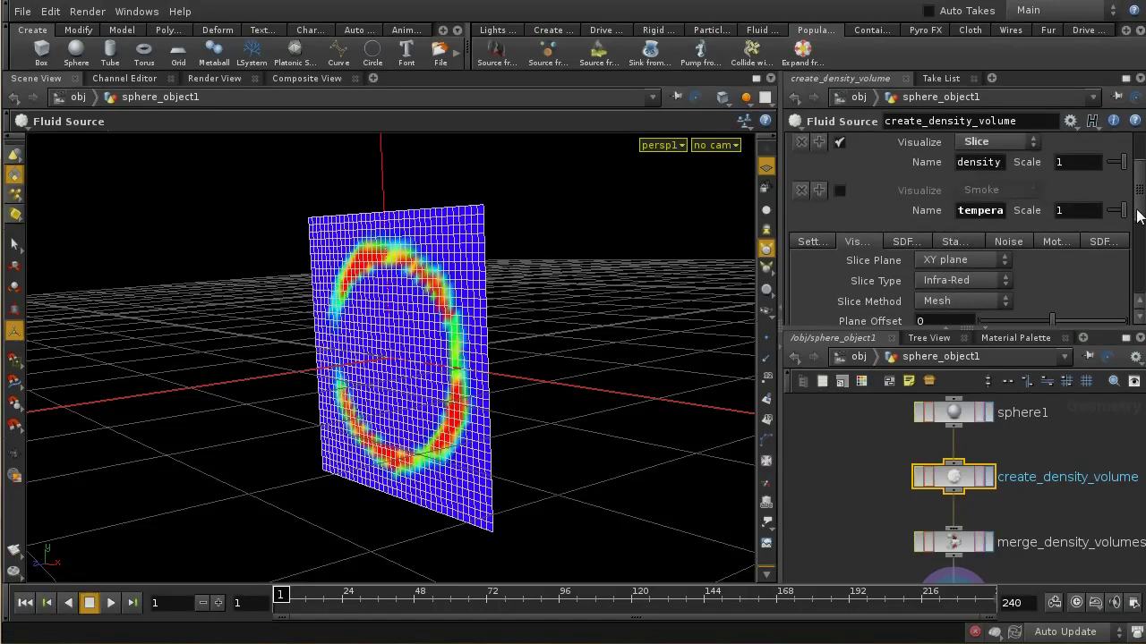
{"action": "left_click", "coordinate": [951, 281]}
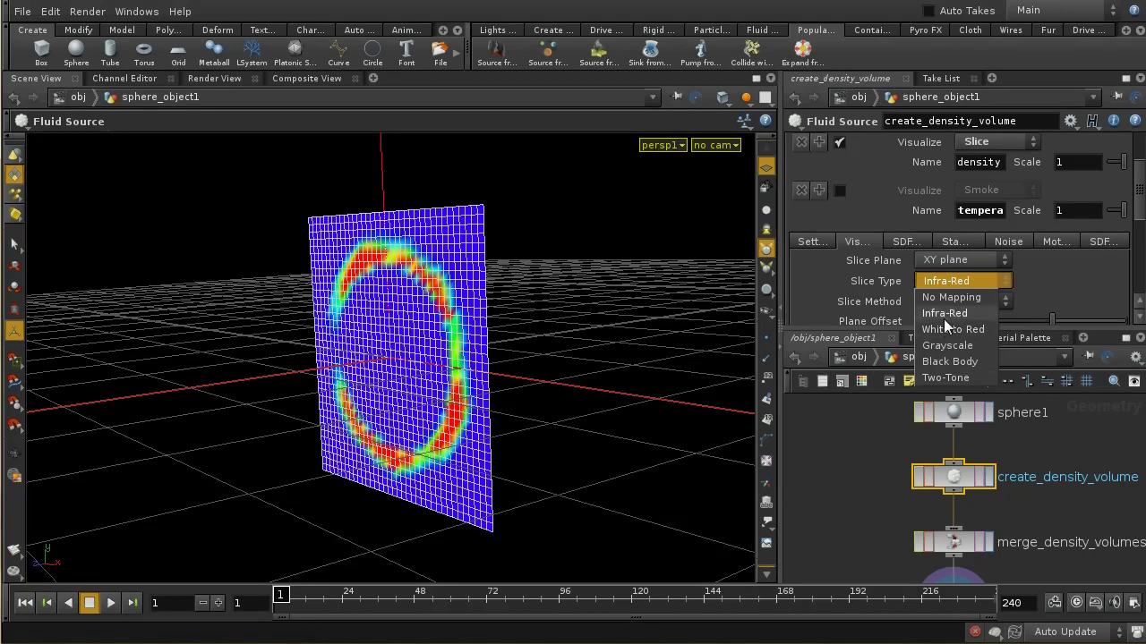
{"action": "left_click", "coordinate": [942, 312]}
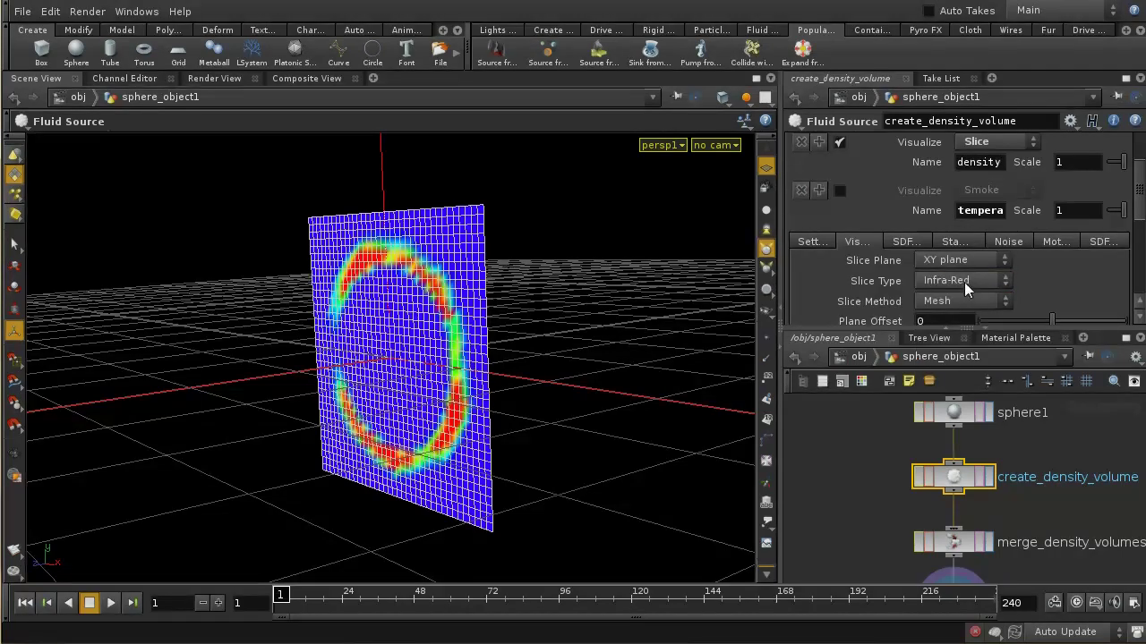
{"action": "key", "text": "Escape"}
{"action": "left_click_drag", "start_coordinate": [531, 414], "coordinate": [601, 416]}
{"action": "key", "text": "Return"}
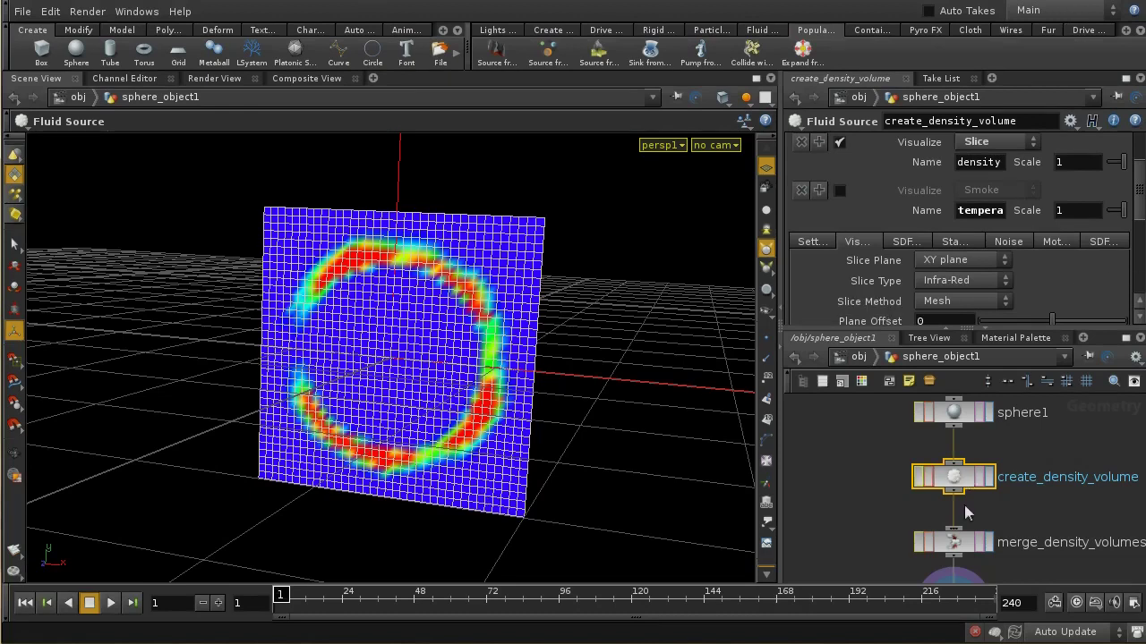
Review the Fluid Source's SDF settings, including Empty Interior, edge location, edge thickness, feather lengths and feather ramps
{"action": "left_click", "coordinate": [913, 243]}
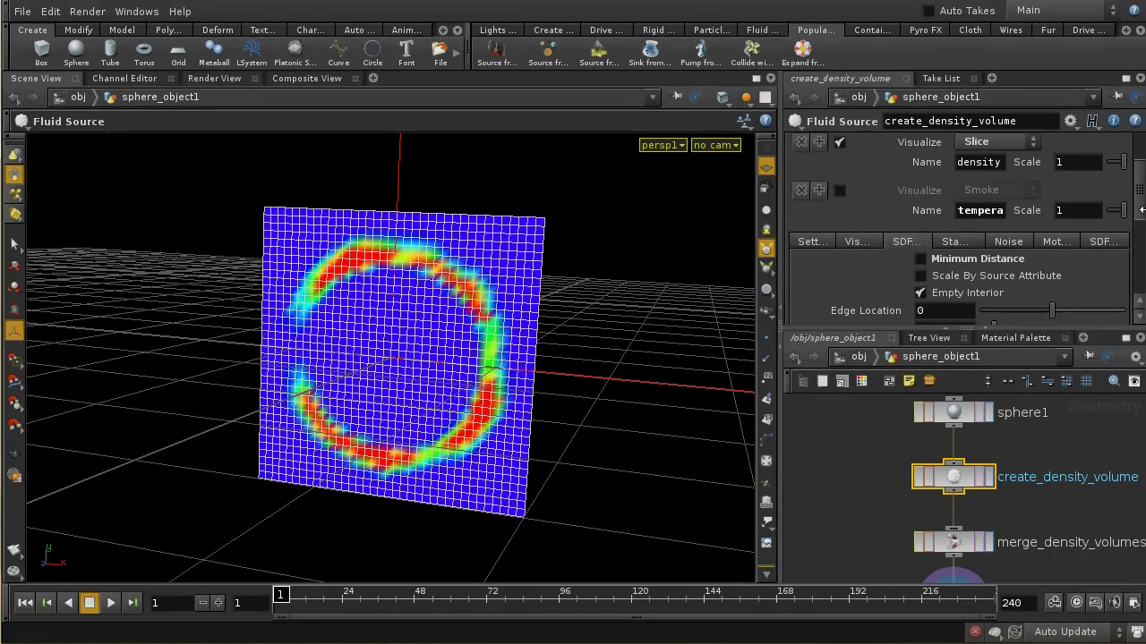
{"action": "left_click_drag", "start_coordinate": [1141, 215], "coordinate": [1141, 233]}
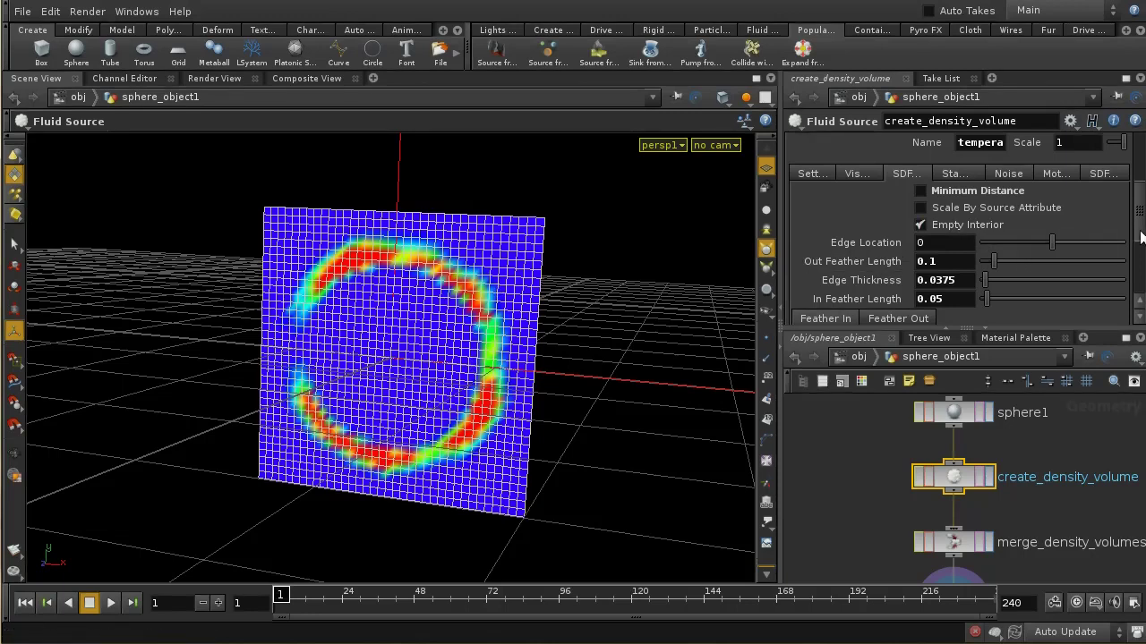
{"action": "left_click_drag", "start_coordinate": [1142, 234], "coordinate": [1142, 267]}
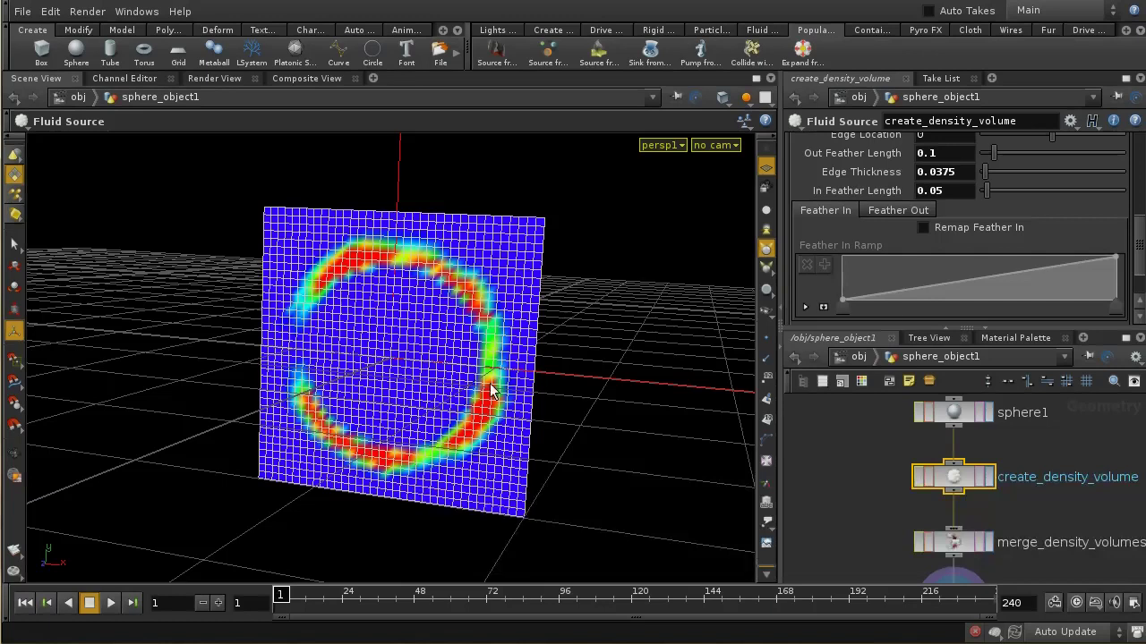
{"action": "left_click_drag", "start_coordinate": [1138, 274], "coordinate": [1138, 251]}
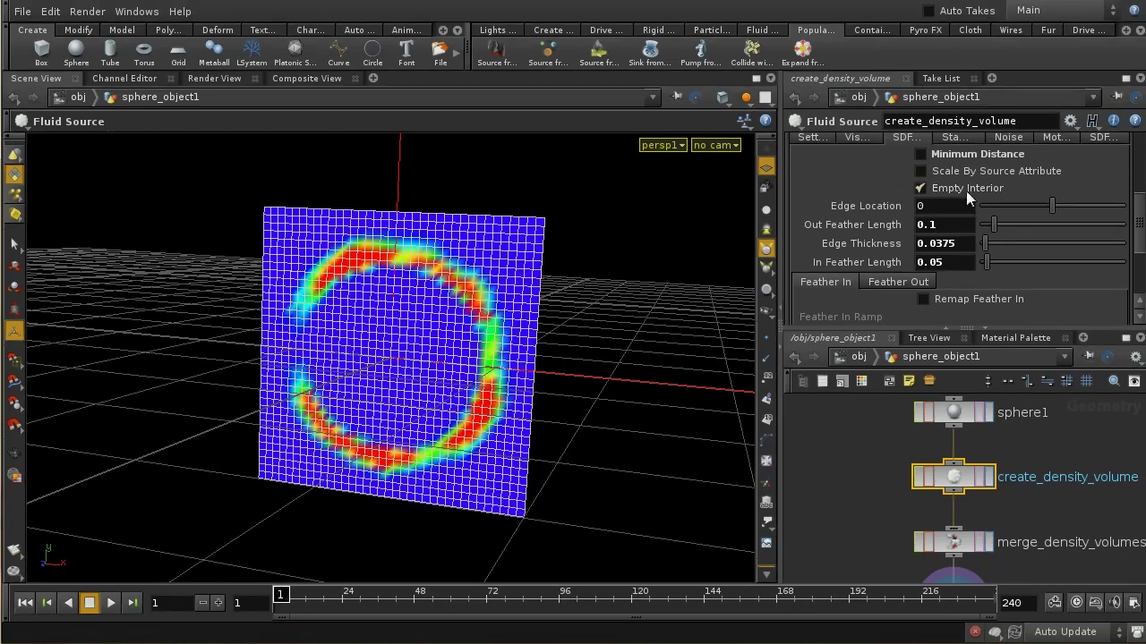
Turn off Empty Interior in the SDF settings and disable Use Noise for the density source
{"action": "left_click", "coordinate": [921, 188]}
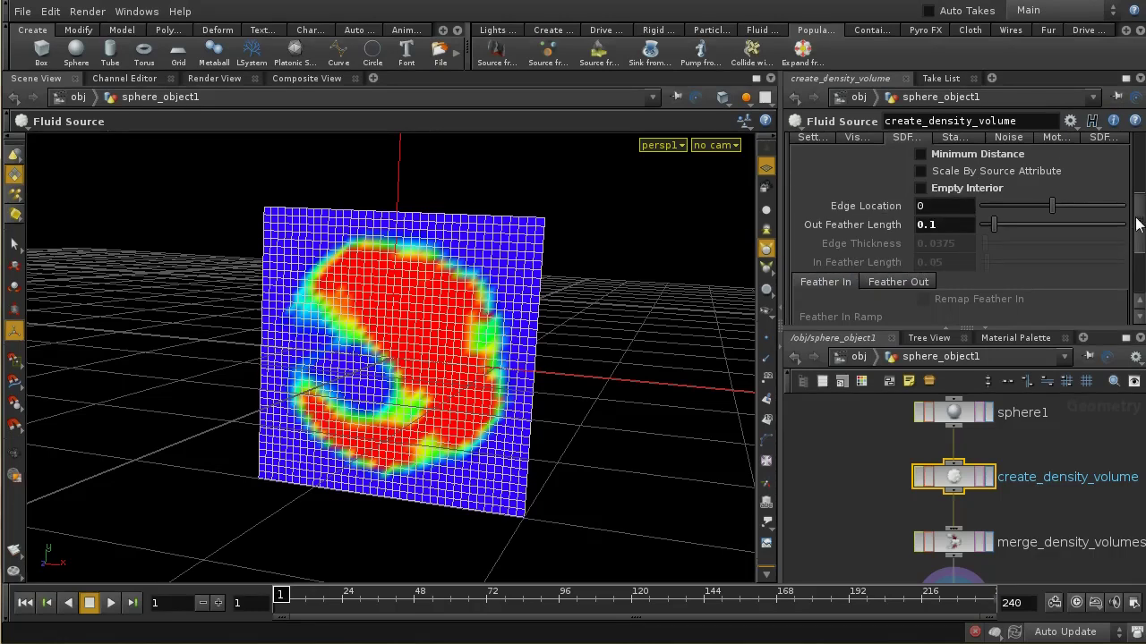
{"action": "scroll", "coordinate": [1139, 224], "scroll_direction": "up", "scroll_amount": 2}
{"action": "left_click", "coordinate": [1006, 173]}
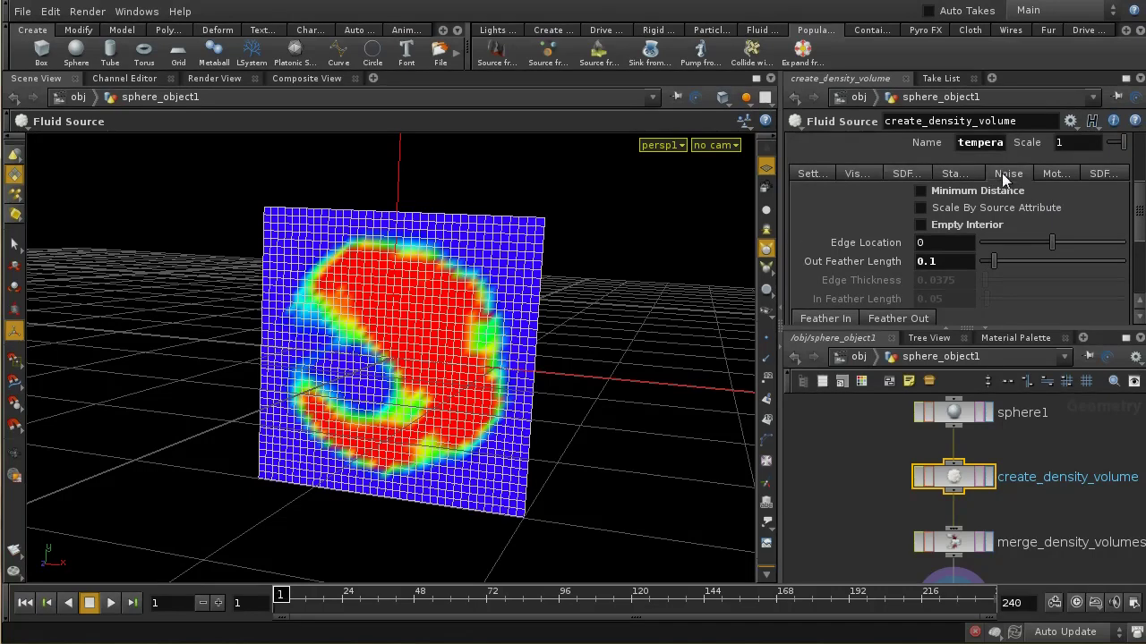
{"action": "left_click", "coordinate": [921, 191]}
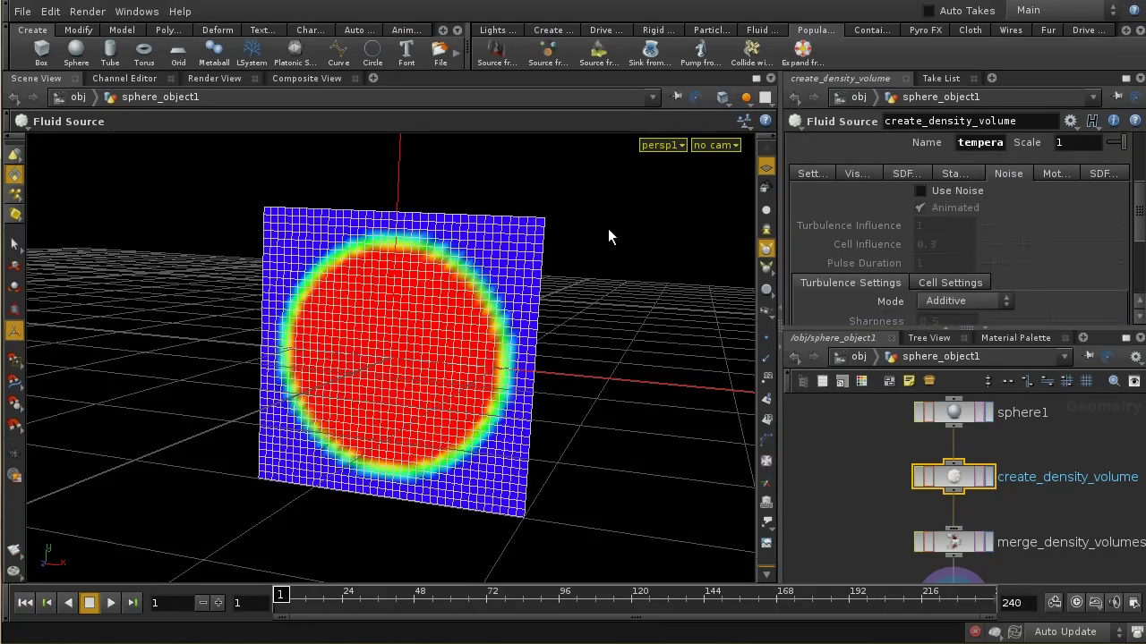
Set the SDF Out Feather Length to 0.6
{"action": "left_click", "coordinate": [906, 176]}
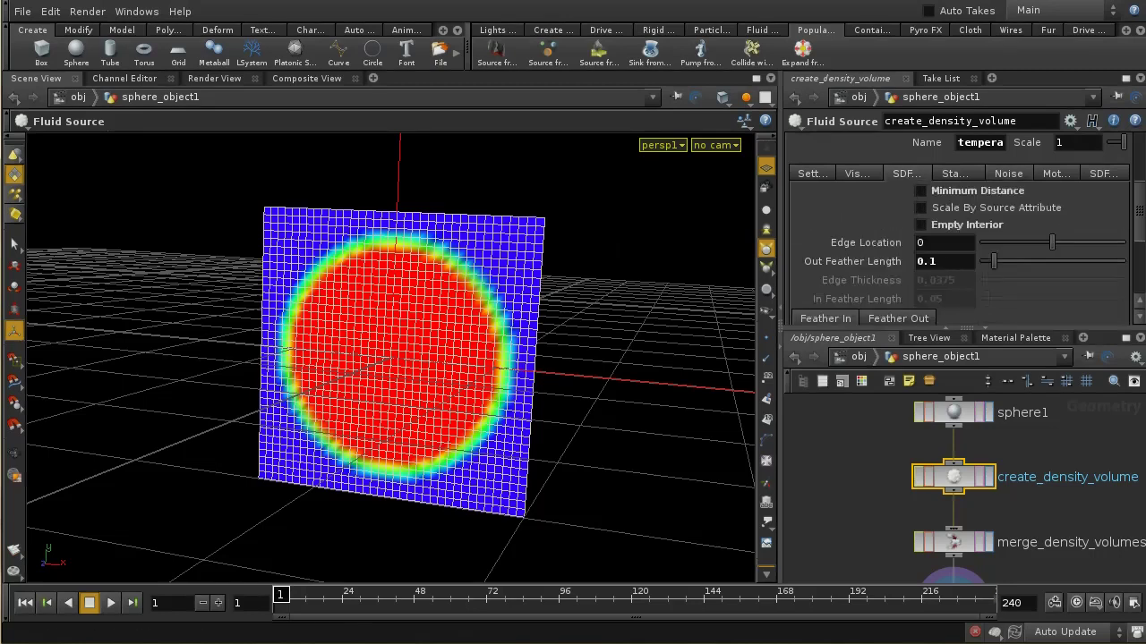
{"action": "scroll", "coordinate": [1139, 236], "scroll_direction": "down", "scroll_amount": 2}
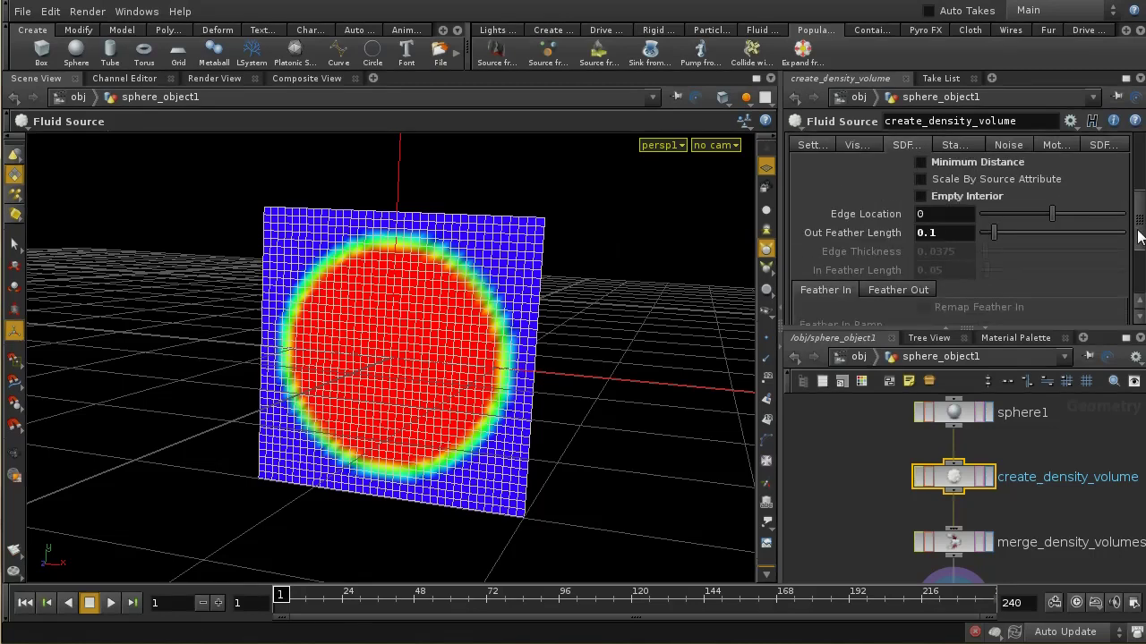
{"action": "scroll", "coordinate": [1139, 236], "scroll_direction": "down", "scroll_amount": 1}
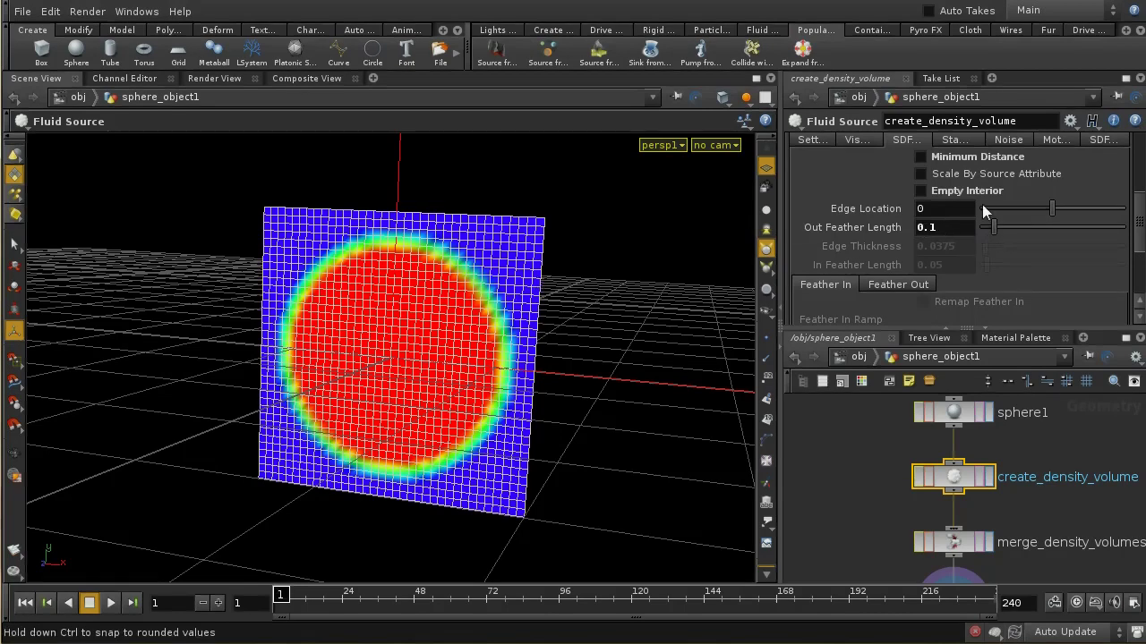
{"action": "middle_click_drag", "start_coordinate": [940, 228], "coordinate": [994, 233]}
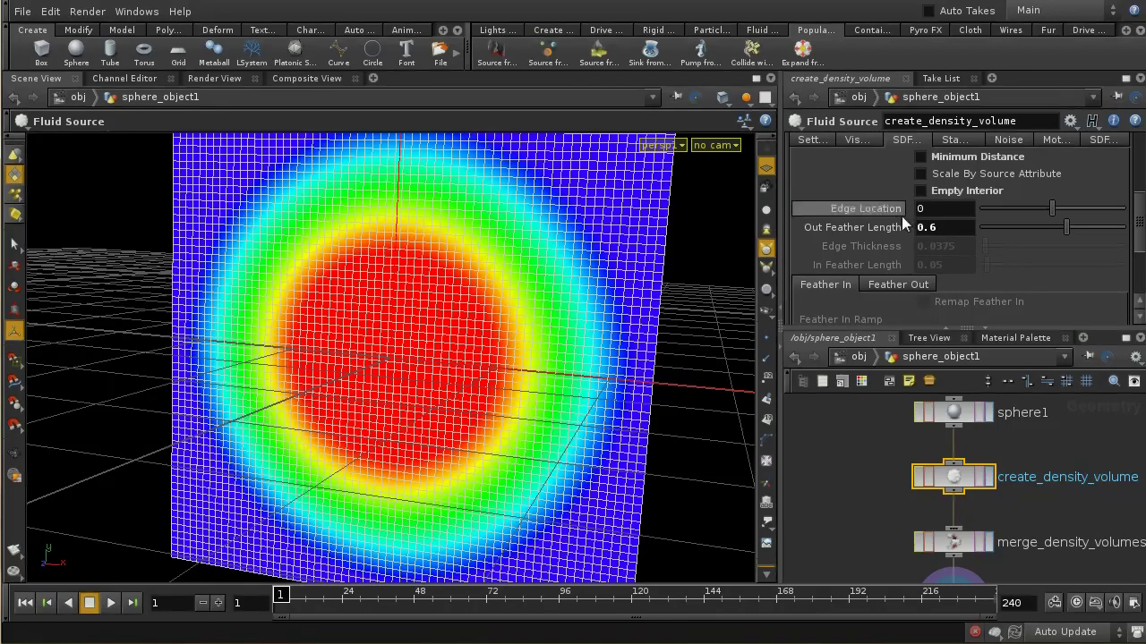
Try Remap Feather Out by adding a slightly raised point to the Feather Out Ramp, and switch the remapping back off
{"action": "left_click_drag", "start_coordinate": [1141, 231], "coordinate": [1141, 258]}
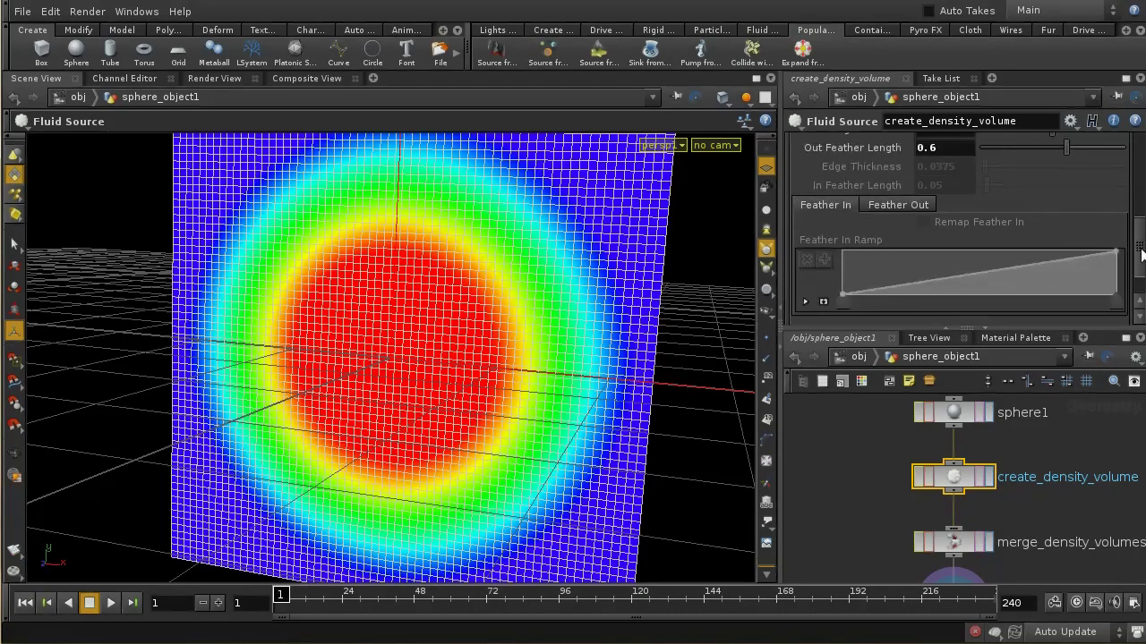
{"action": "left_click", "coordinate": [912, 207]}
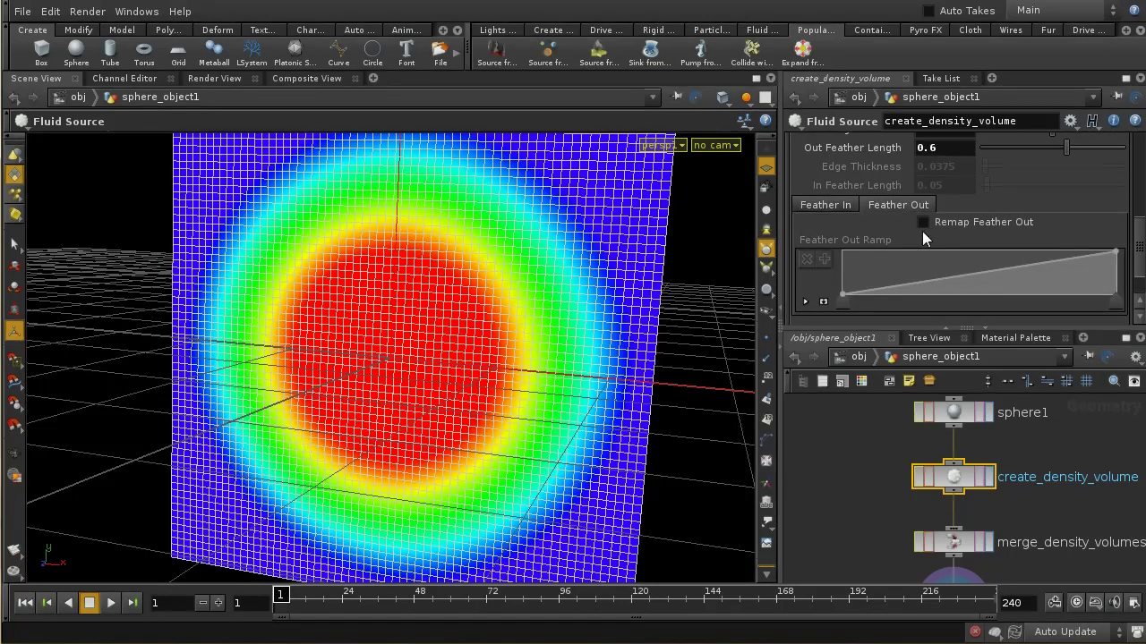
{"action": "left_click", "coordinate": [923, 225]}
{"action": "left_click", "coordinate": [945, 279]}
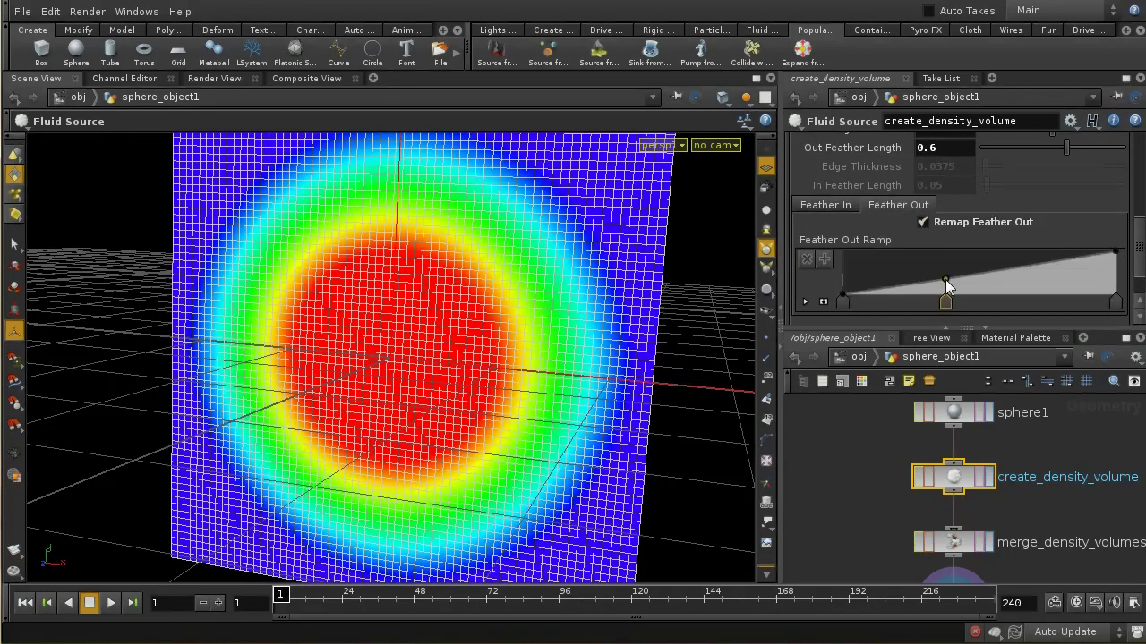
{"action": "left_click_drag", "start_coordinate": [945, 279], "coordinate": [947, 270]}
{"action": "left_click", "coordinate": [922, 226]}
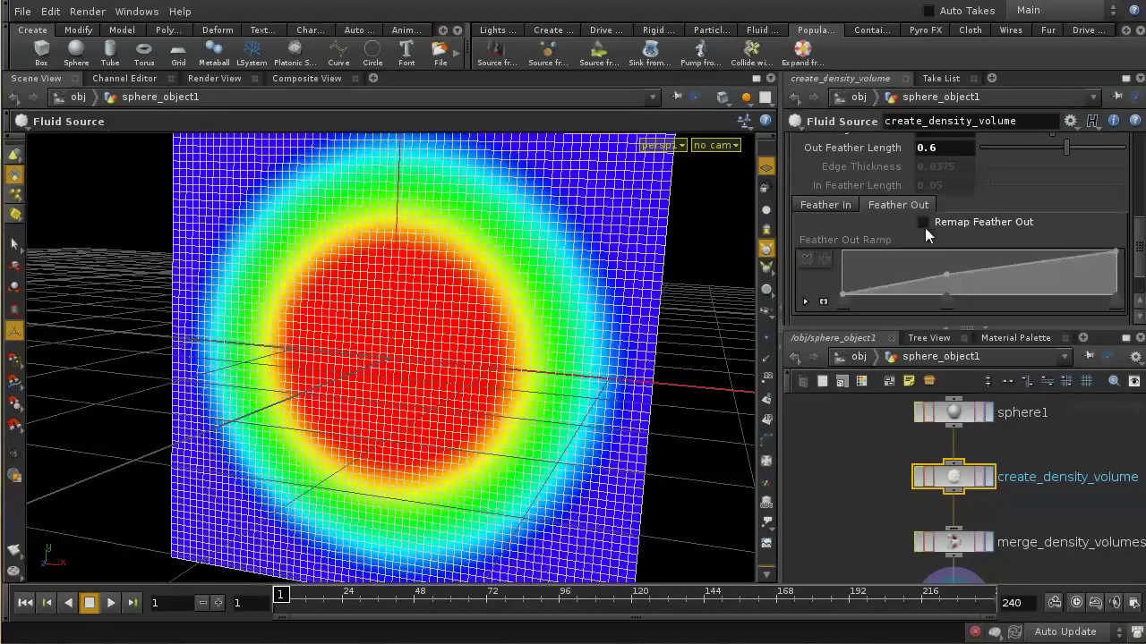
Turn Empty Interior back on in the SDF settings
{"action": "left_click_drag", "start_coordinate": [1138, 234], "coordinate": [1136, 214]}
{"action": "left_click", "coordinate": [922, 176]}
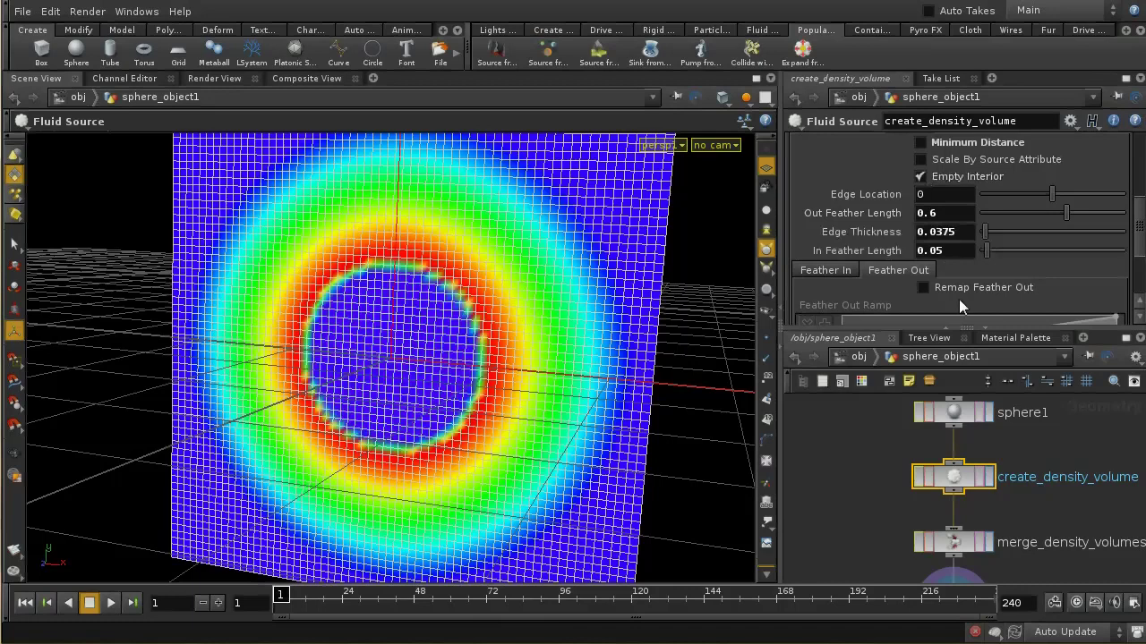
Revert Out Feather Length to its default of 0.2 and set In Feather Length to 0.35
{"action": "right_click", "coordinate": [885, 212]}
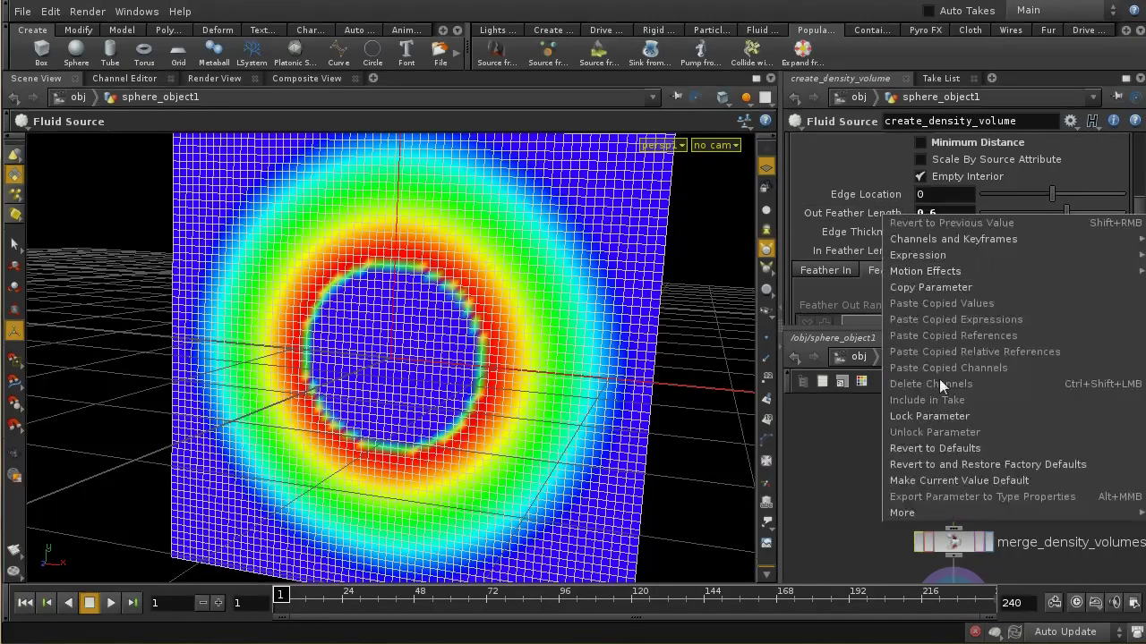
{"action": "left_click", "coordinate": [943, 449]}
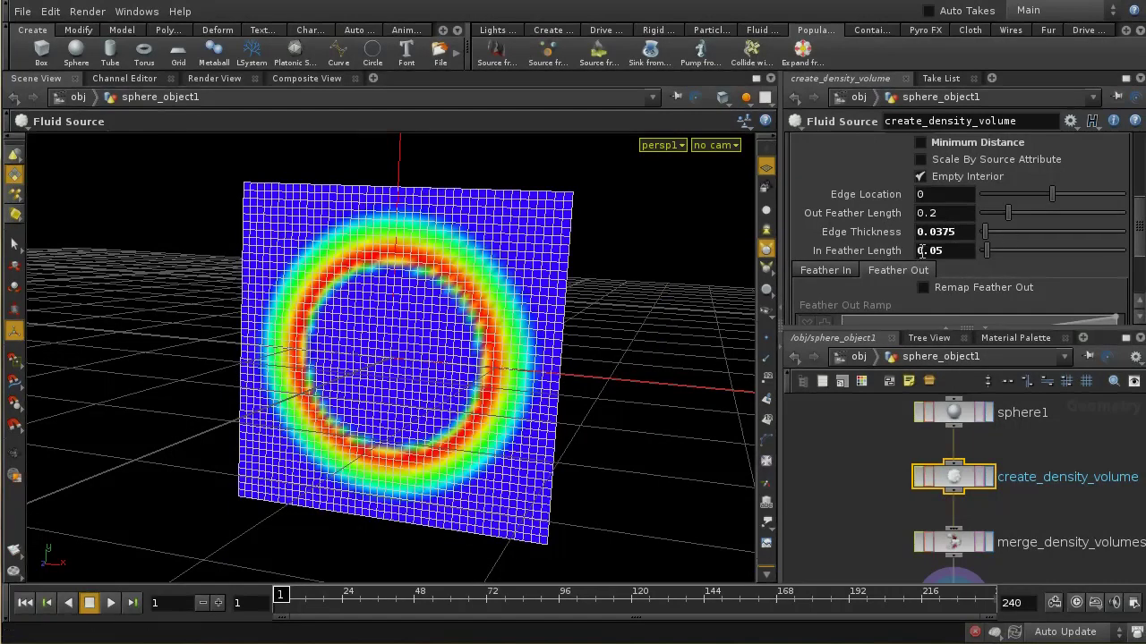
{"action": "middle_click_drag", "start_coordinate": [959, 252], "coordinate": [990, 255]}
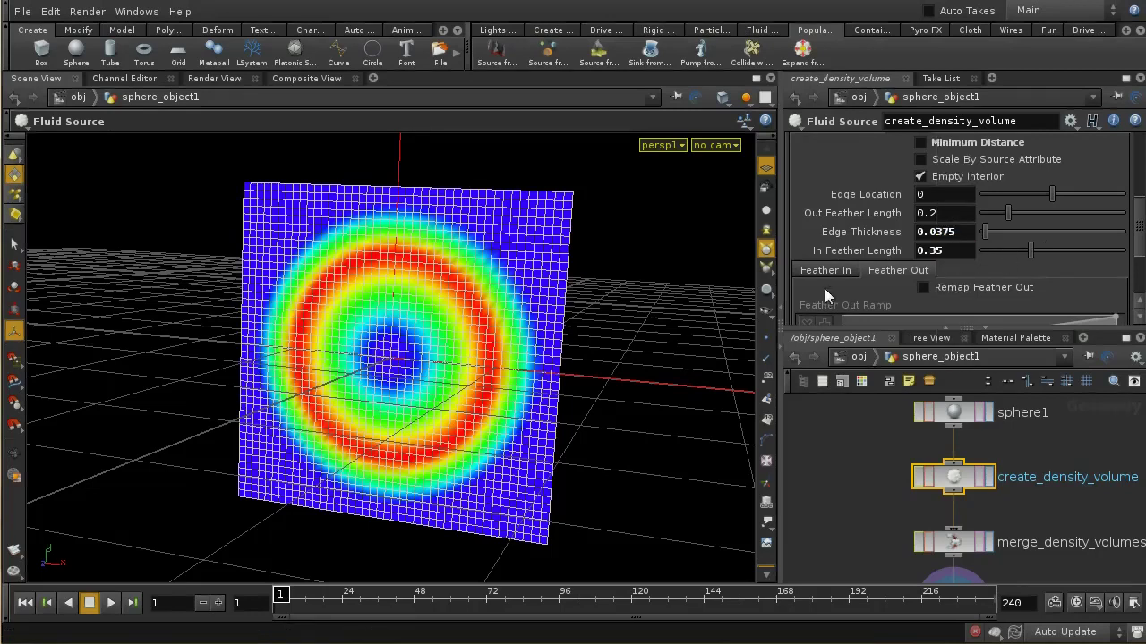
Examine the Feather In ramp options and the remaining feather settings of the SDF
{"action": "left_click", "coordinate": [824, 271]}
{"action": "scroll", "coordinate": [1000, 257], "scroll_direction": "down", "scroll_amount": 3}
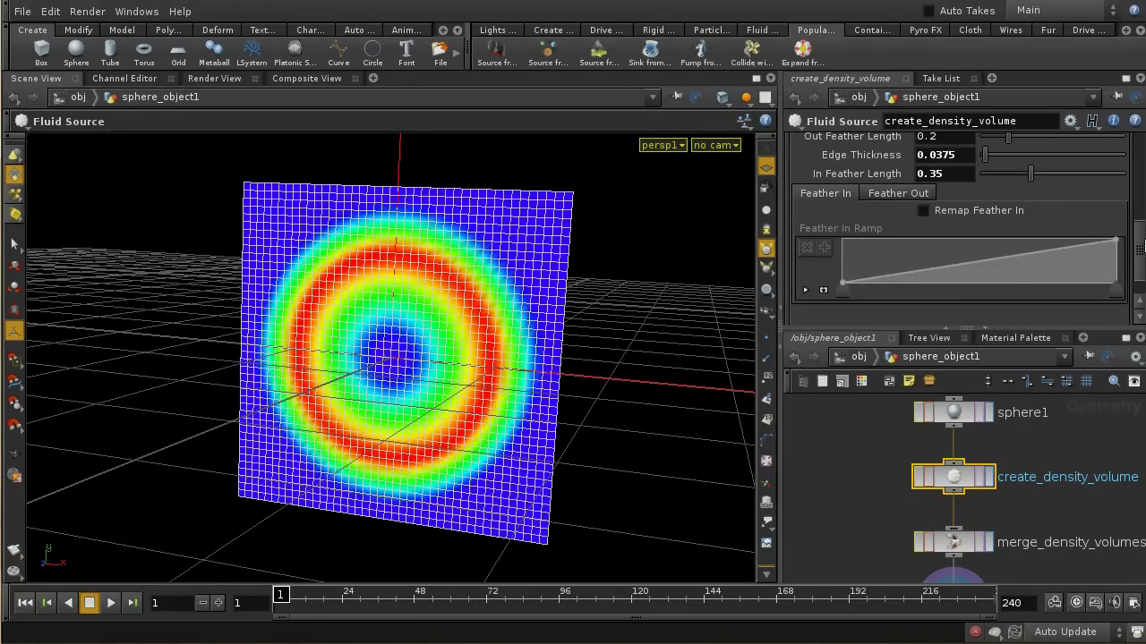
{"action": "scroll", "coordinate": [1034, 252], "scroll_direction": "up", "scroll_amount": 2}
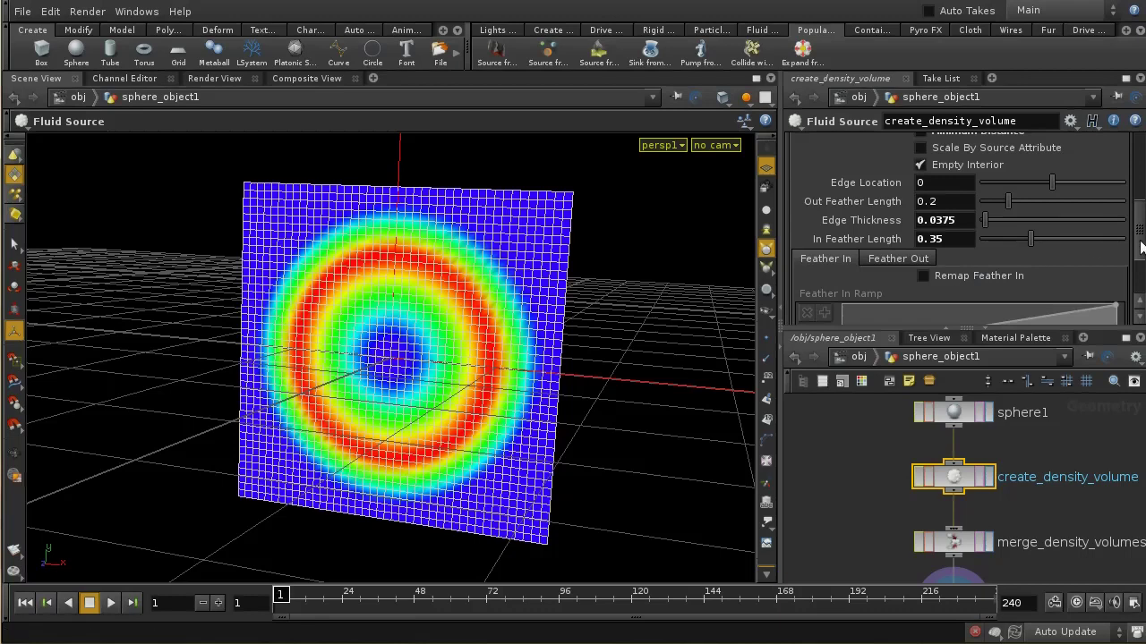
{"action": "left_click_drag", "start_coordinate": [1137, 243], "coordinate": [1142, 230]}
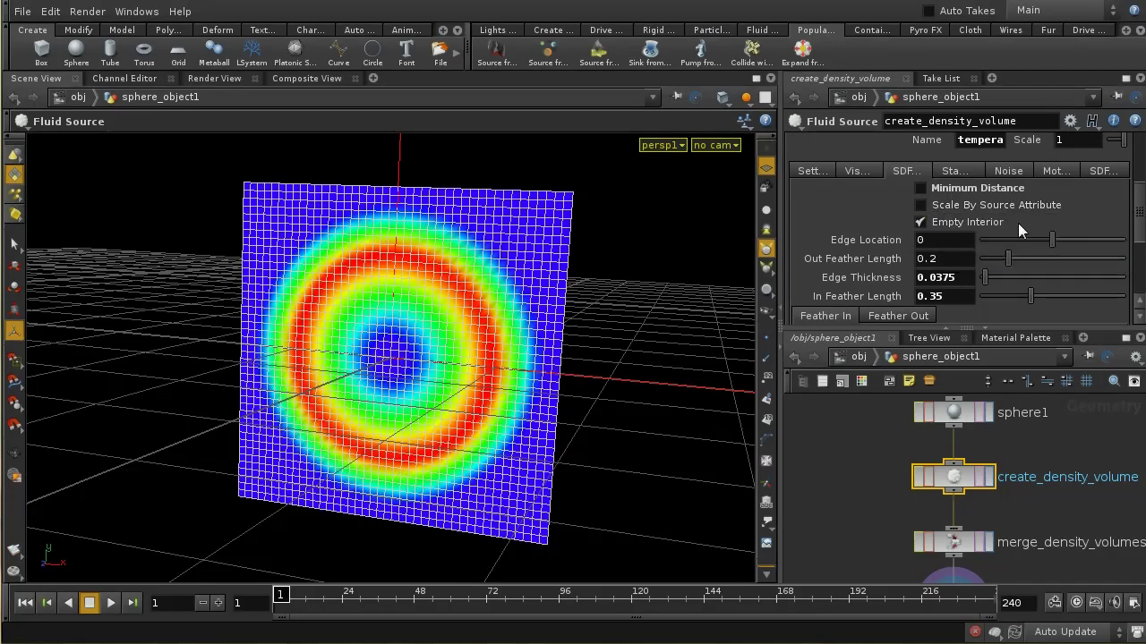
{"action": "scroll", "coordinate": [1141, 228], "scroll_direction": "up", "scroll_amount": 2}
{"action": "scroll", "coordinate": [1141, 228], "scroll_direction": "down", "scroll_amount": 2}
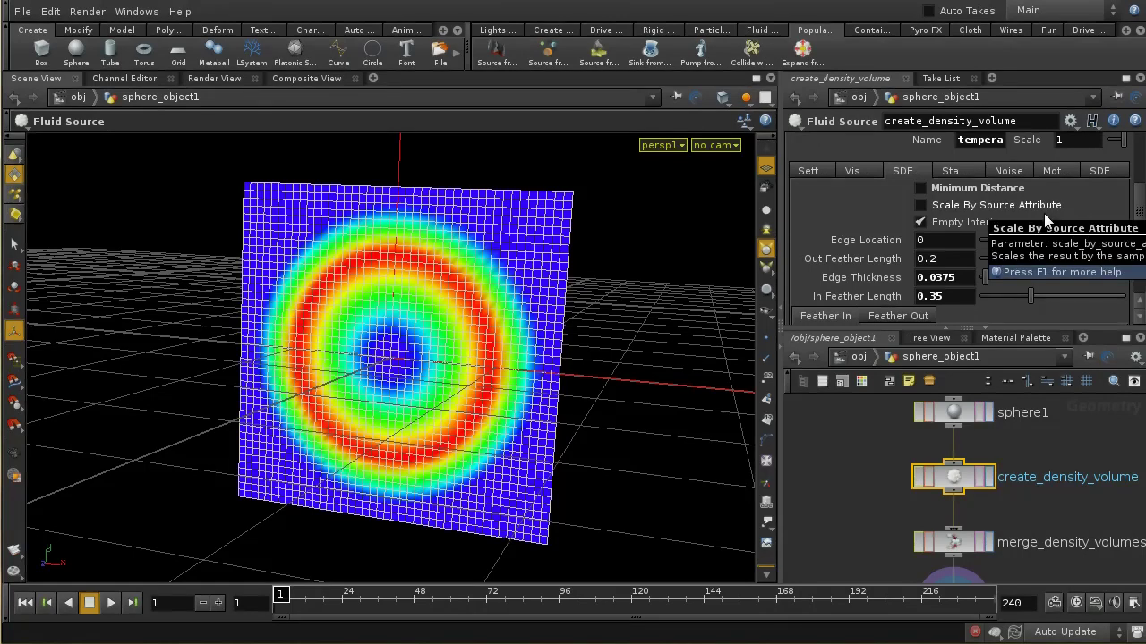
Examine the Stamp Points settings and the volume-building methods offered for the density source
{"action": "left_click", "coordinate": [955, 171]}
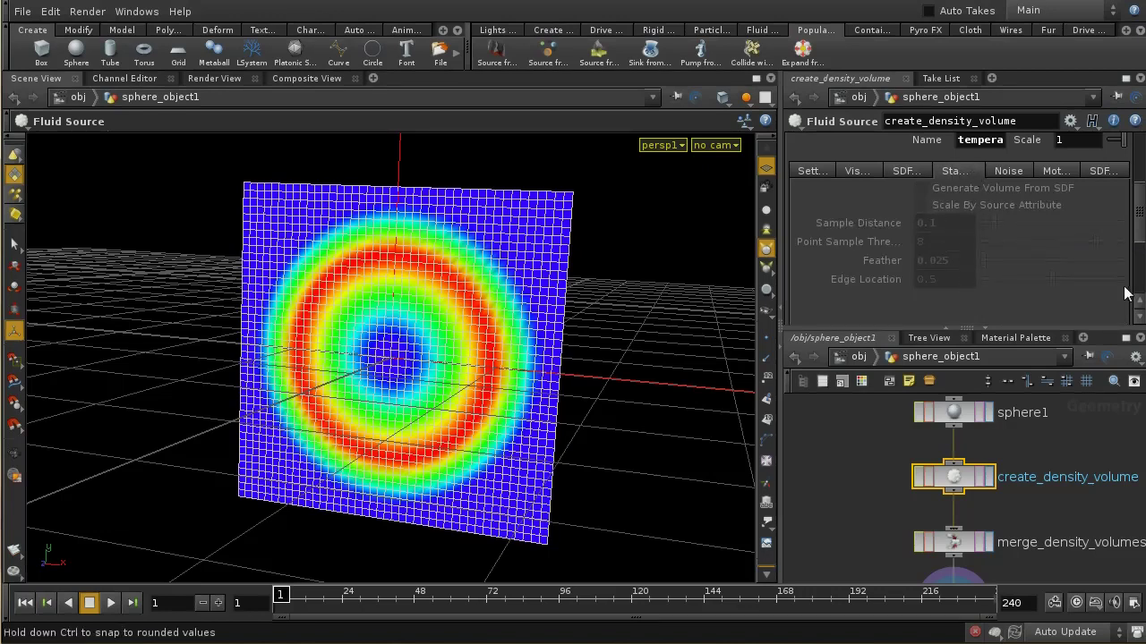
{"action": "scroll", "coordinate": [1142, 215], "scroll_direction": "up", "scroll_amount": 2}
{"action": "scroll", "coordinate": [1143, 215], "scroll_direction": "up", "scroll_amount": 2}
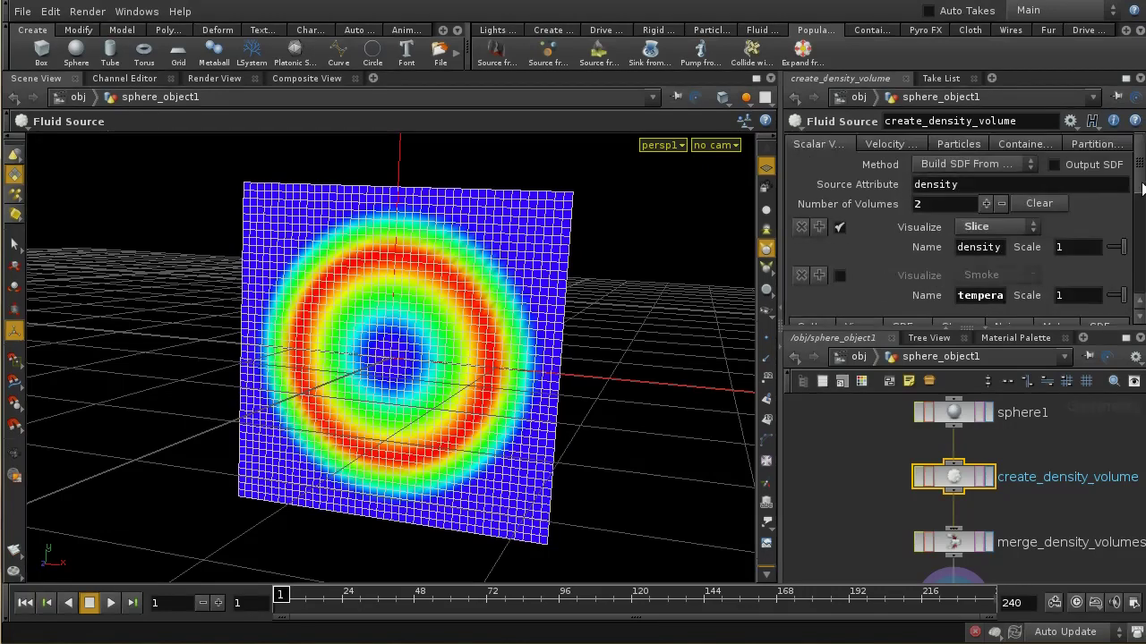
{"action": "left_click", "coordinate": [951, 165]}
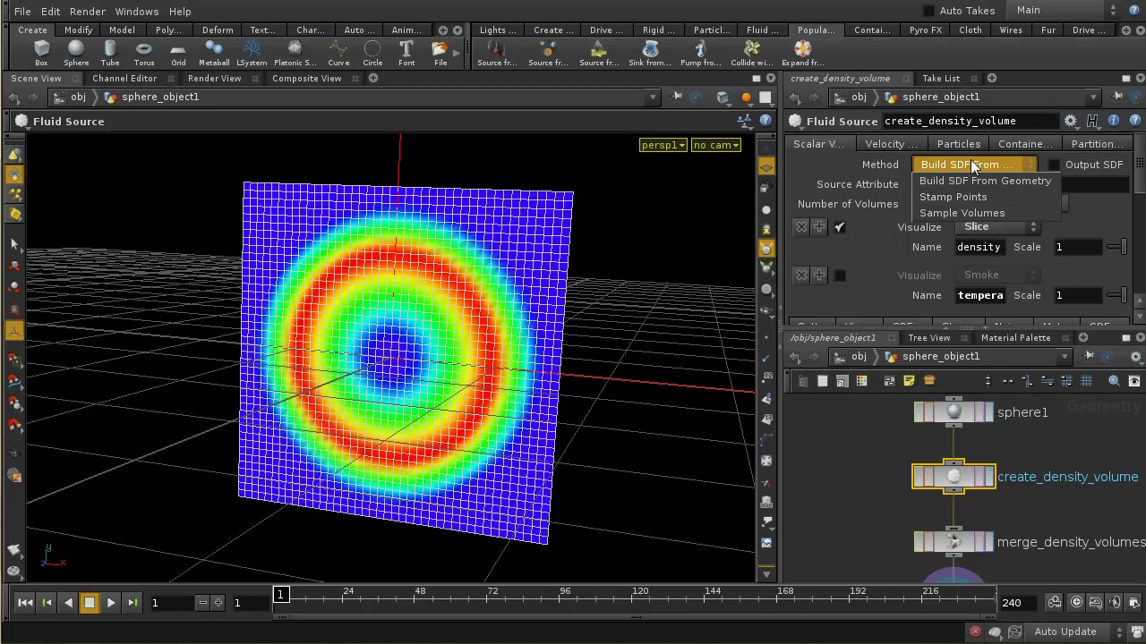
{"action": "left_click", "coordinate": [972, 165]}
{"action": "left_click_drag", "start_coordinate": [1141, 192], "coordinate": [1141, 224]}
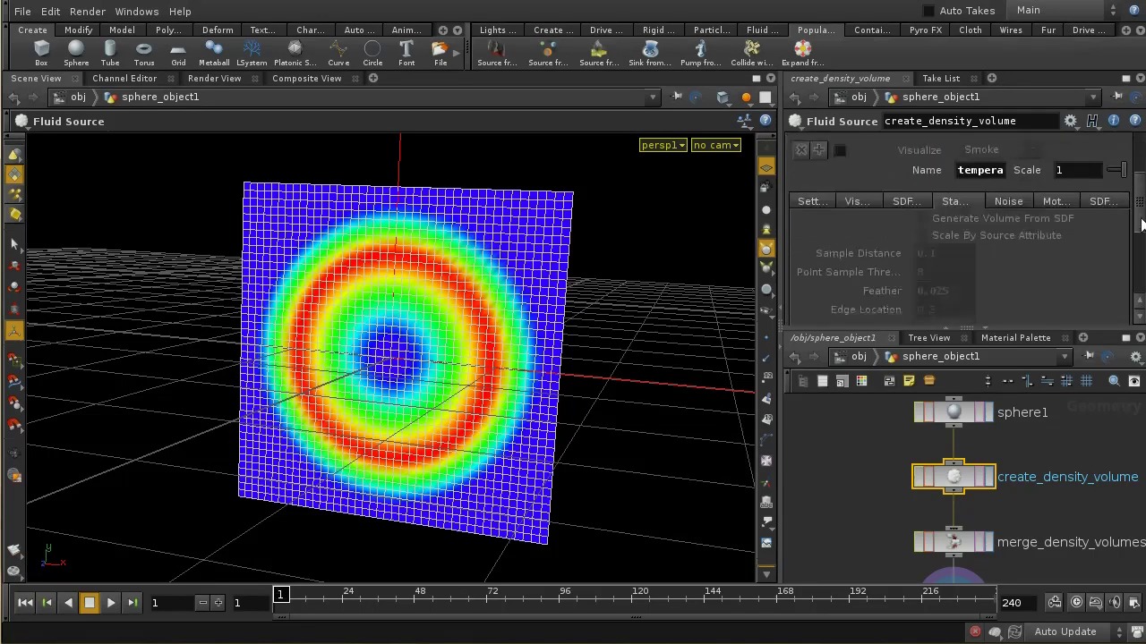
{"action": "scroll", "coordinate": [1143, 224], "scroll_direction": "down", "scroll_amount": 1}
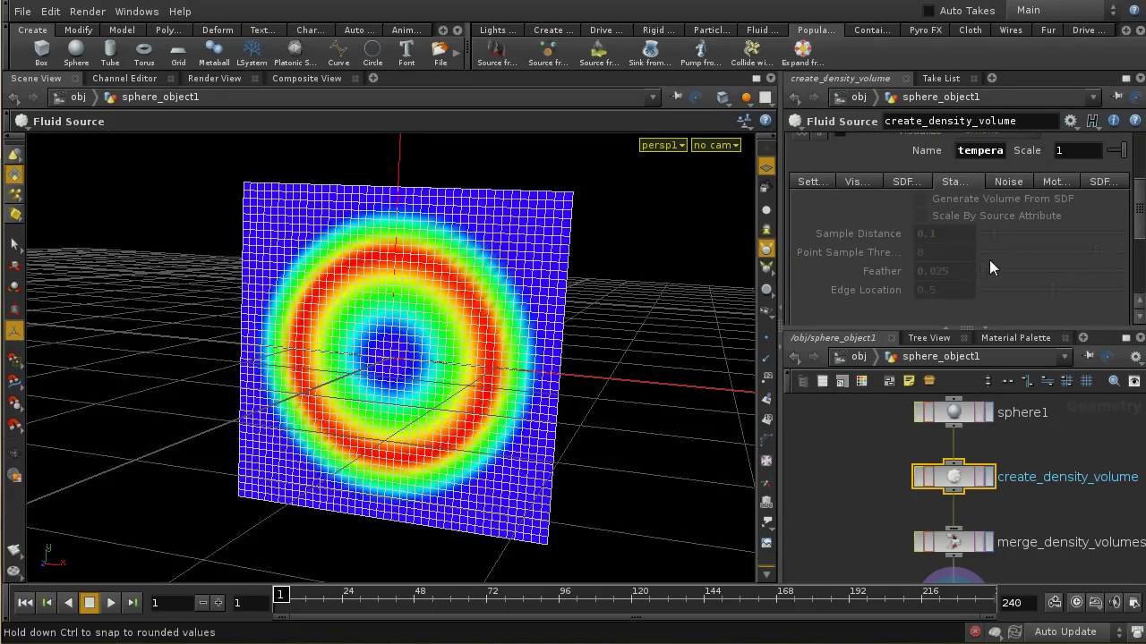
Enable noise on the fluid source and set its Cell Influence to 0
{"action": "left_click", "coordinate": [1010, 187]}
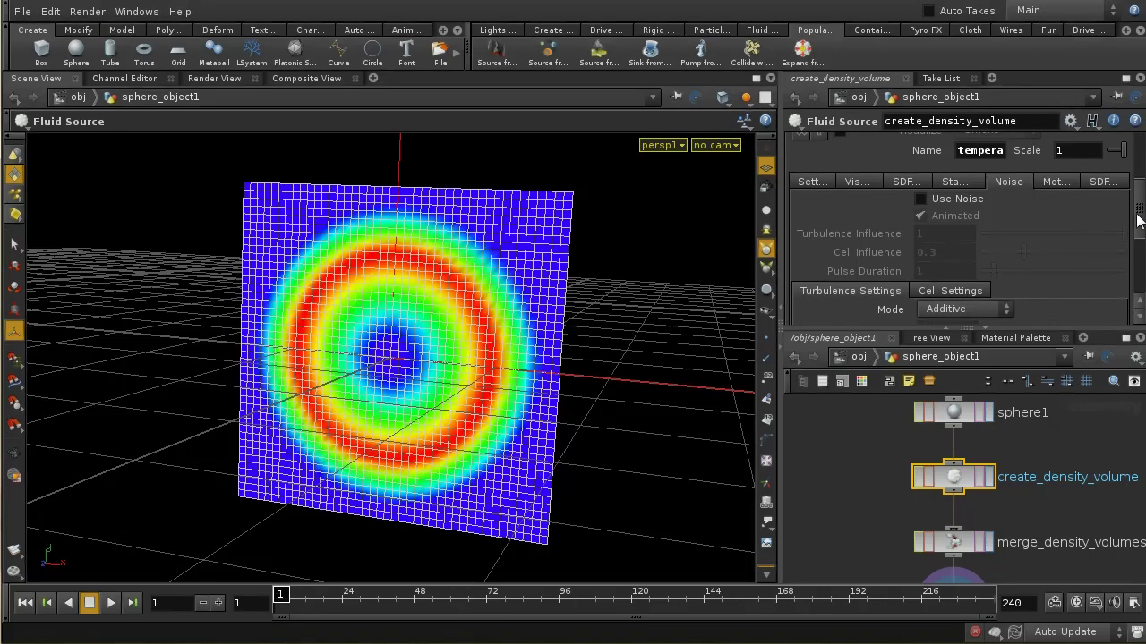
{"action": "scroll", "coordinate": [1139, 220], "scroll_direction": "down", "scroll_amount": 2}
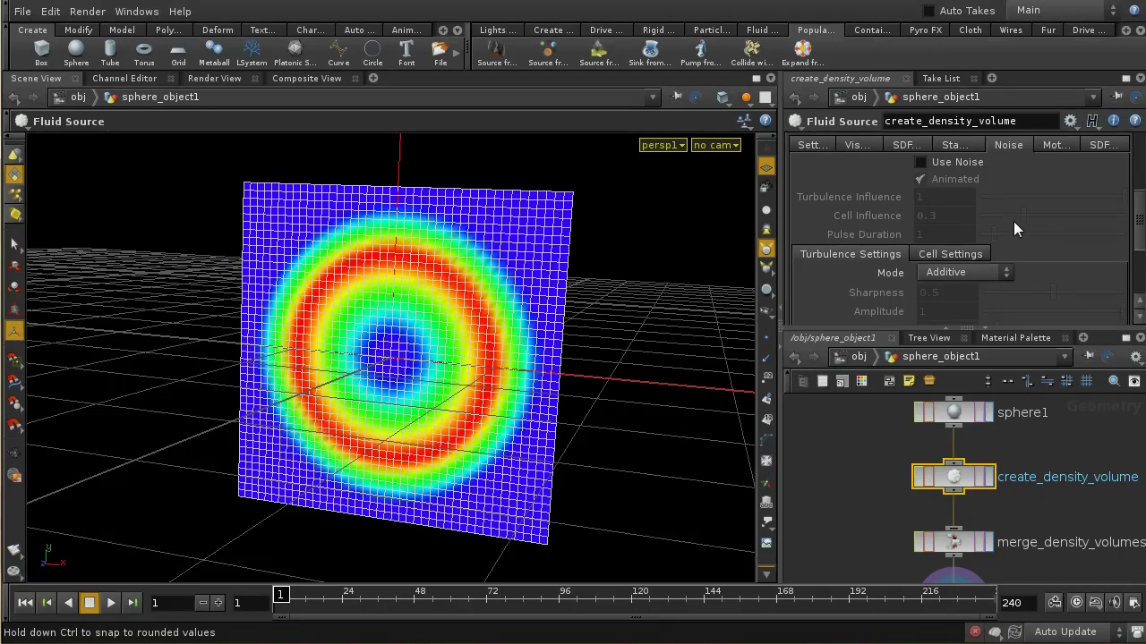
{"action": "left_click", "coordinate": [919, 163]}
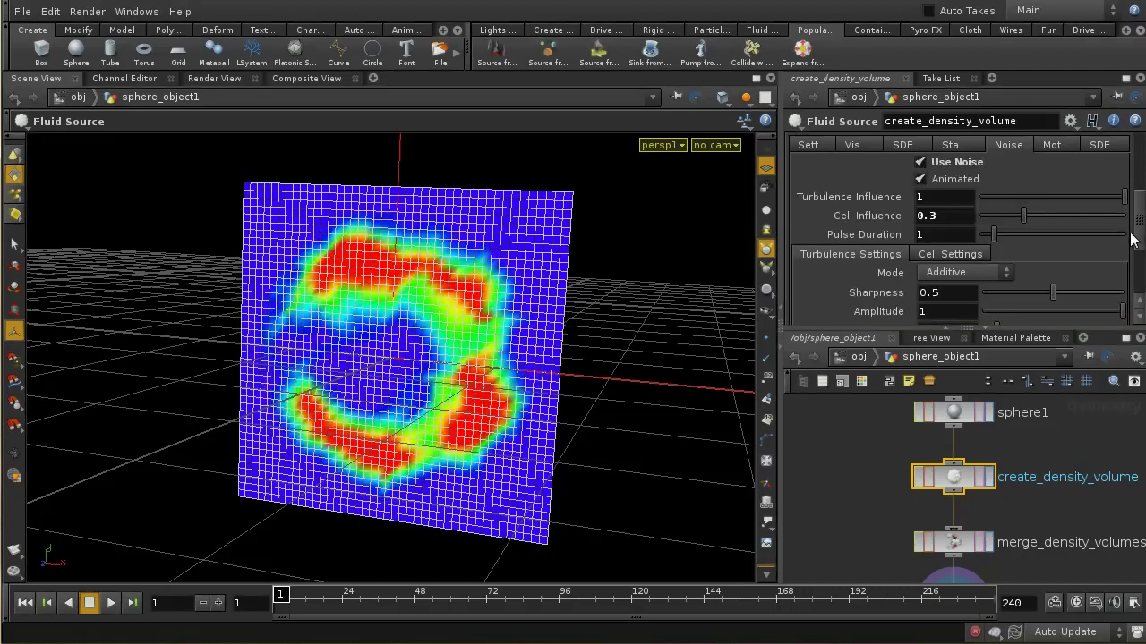
{"action": "scroll", "coordinate": [1137, 240], "scroll_direction": "down", "scroll_amount": 1}
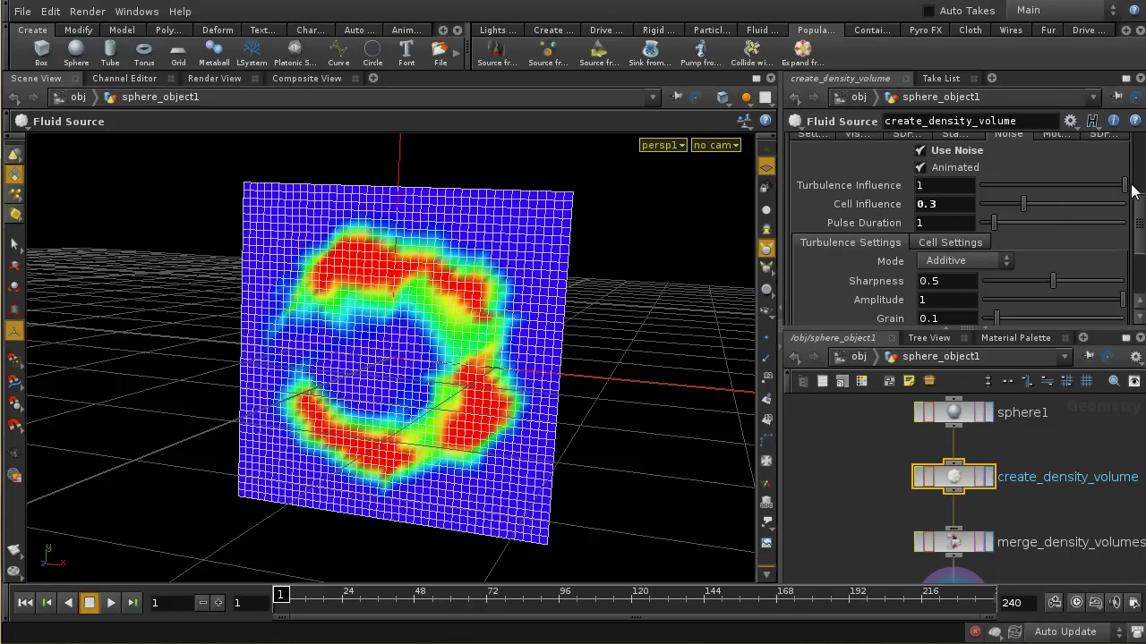
{"action": "left_click_drag", "start_coordinate": [1025, 205], "coordinate": [949, 213]}
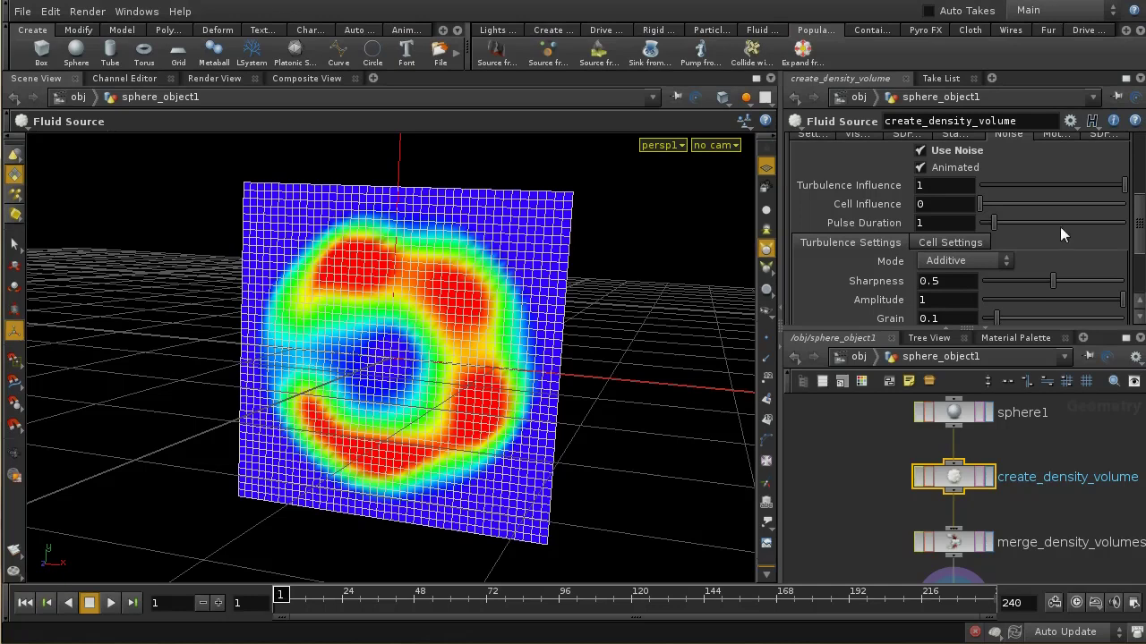
Compare the Multiplicative turbulence mode with Additive on the slice, and leave the mode at Additive
{"action": "scroll", "coordinate": [1139, 247], "scroll_direction": "down", "scroll_amount": 3}
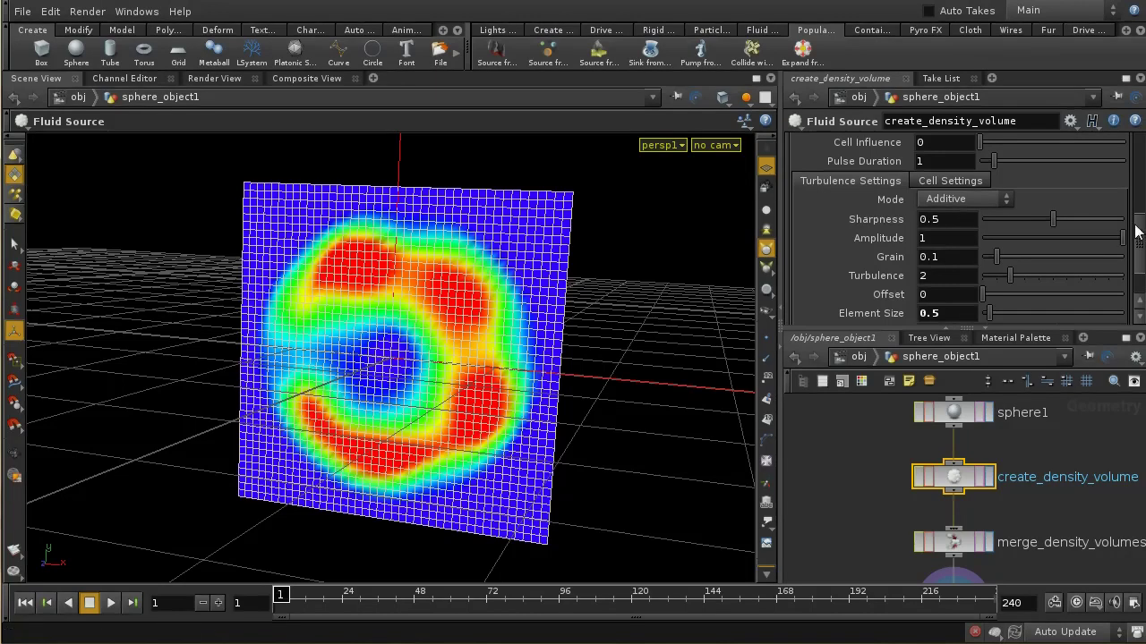
{"action": "left_click_drag", "start_coordinate": [1139, 236], "coordinate": [1140, 214]}
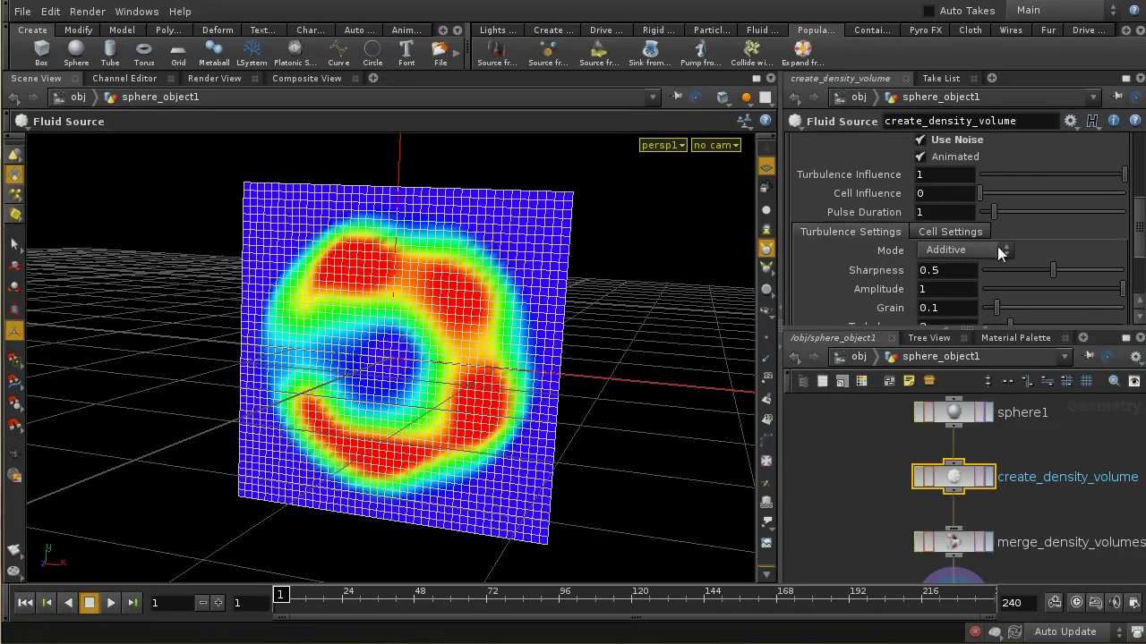
{"action": "left_click", "coordinate": [956, 250]}
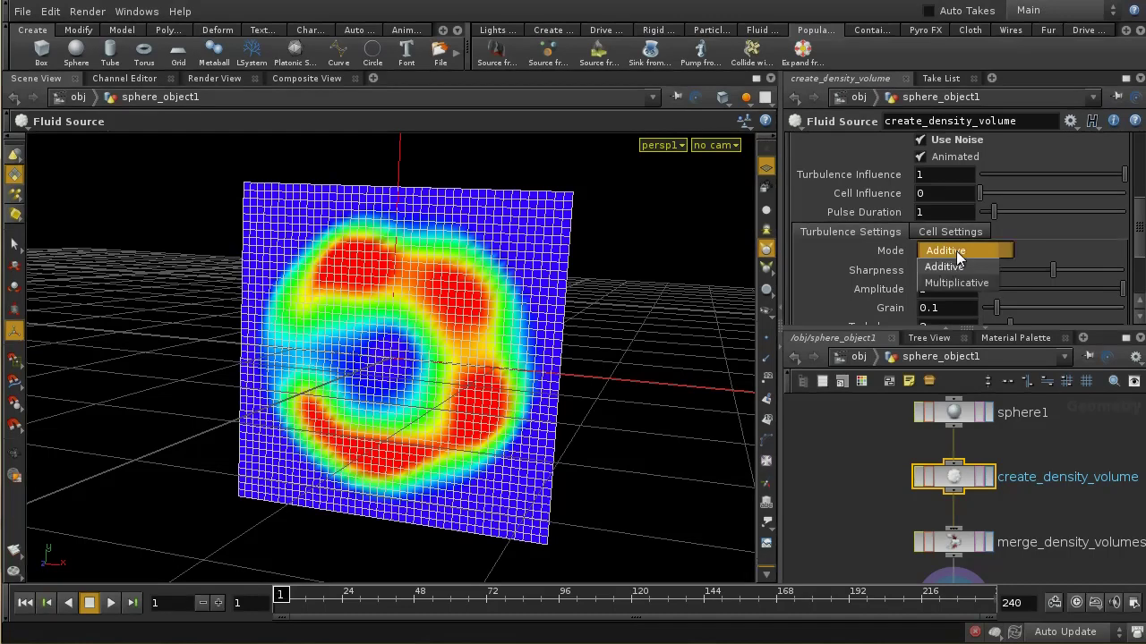
{"action": "left_click", "coordinate": [957, 280]}
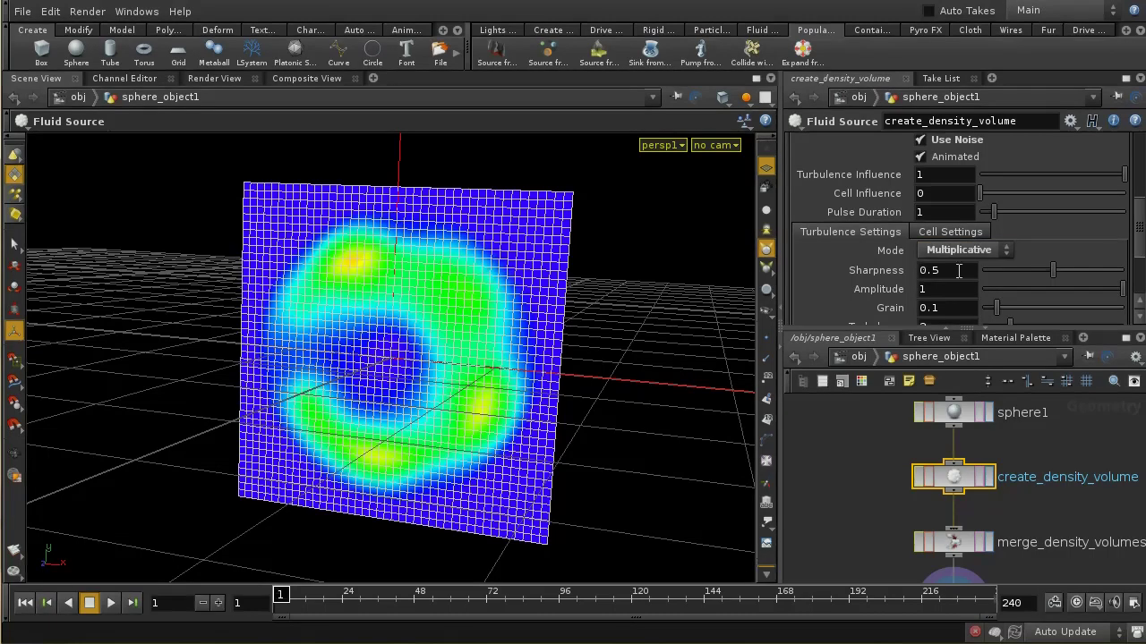
{"action": "left_click", "coordinate": [955, 249]}
{"action": "left_click", "coordinate": [956, 249]}
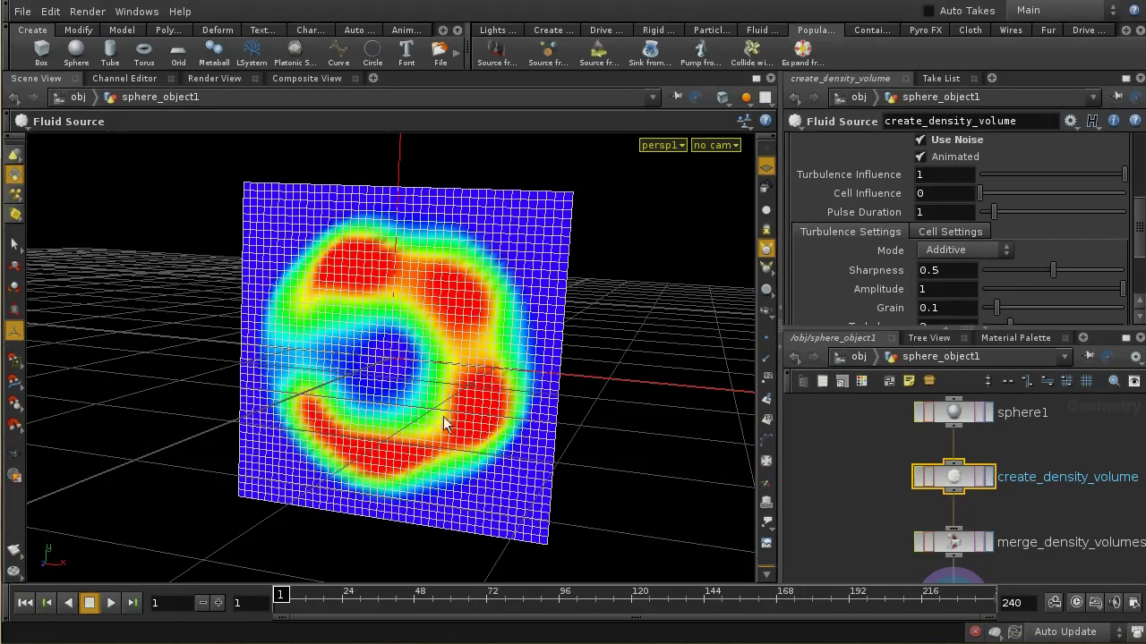
{"action": "left_click", "coordinate": [954, 252]}
{"action": "left_click", "coordinate": [956, 282]}
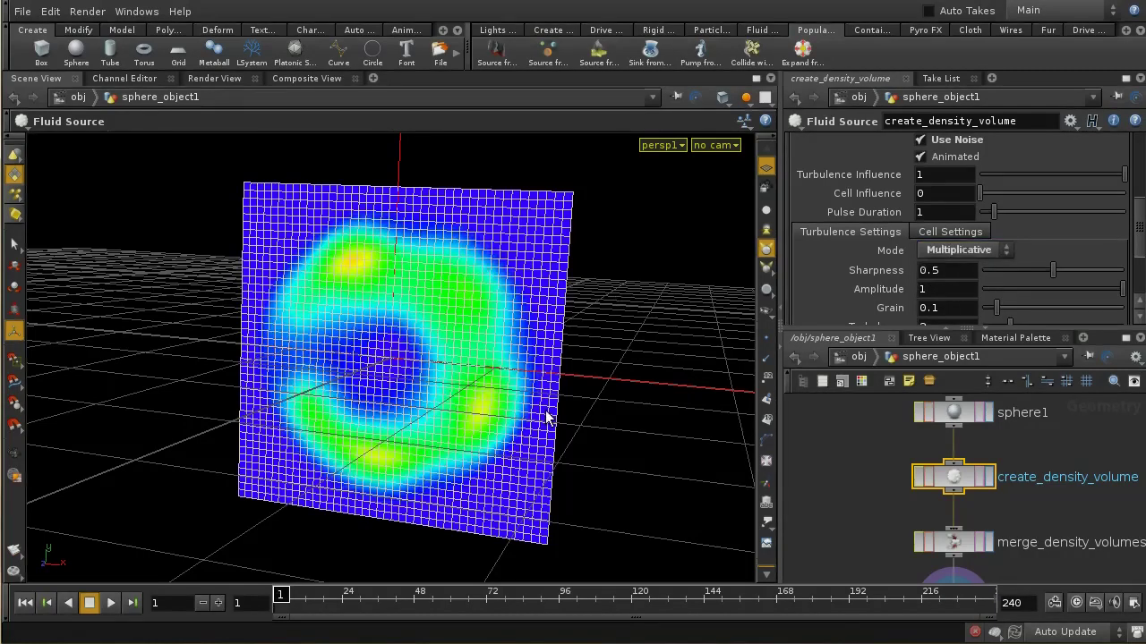
{"action": "left_click", "coordinate": [944, 257]}
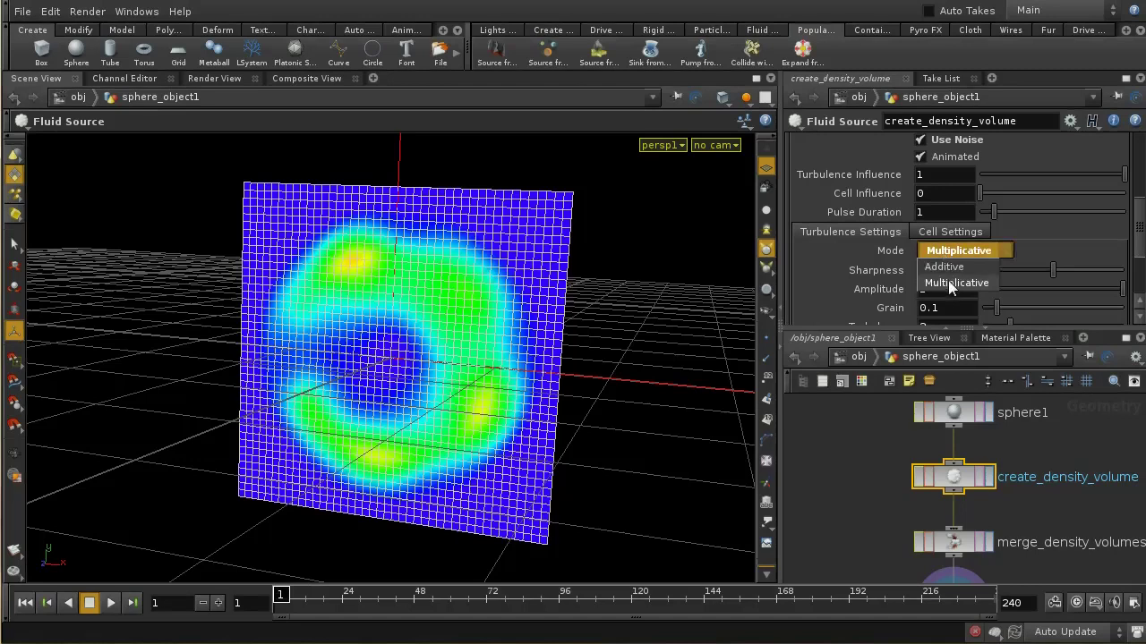
{"action": "left_click", "coordinate": [946, 267]}
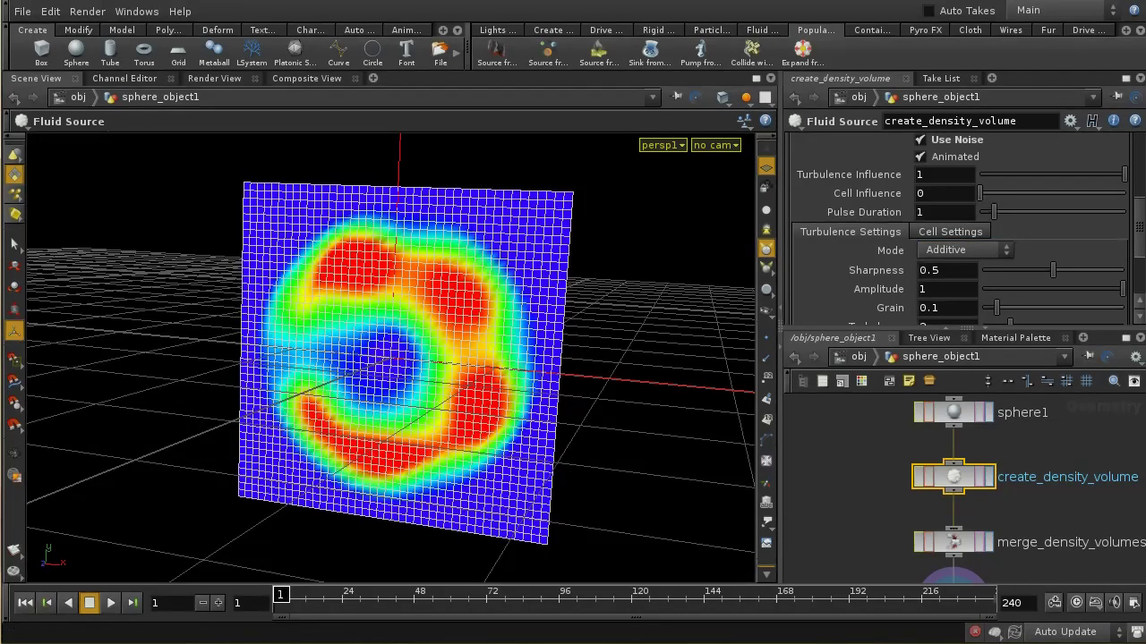
Set the noise Turbulence Influence to 0 and turn off Empty Interior in the SDF settings
{"action": "left_click_drag", "start_coordinate": [1127, 178], "coordinate": [958, 179]}
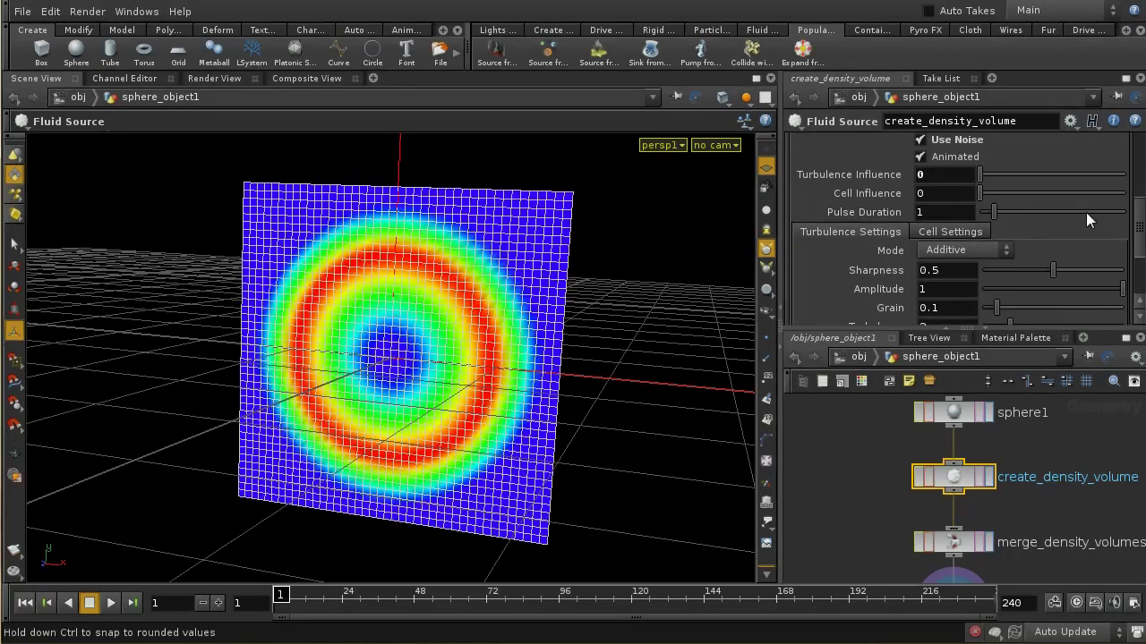
{"action": "scroll", "coordinate": [1138, 242], "scroll_direction": "up", "scroll_amount": 3}
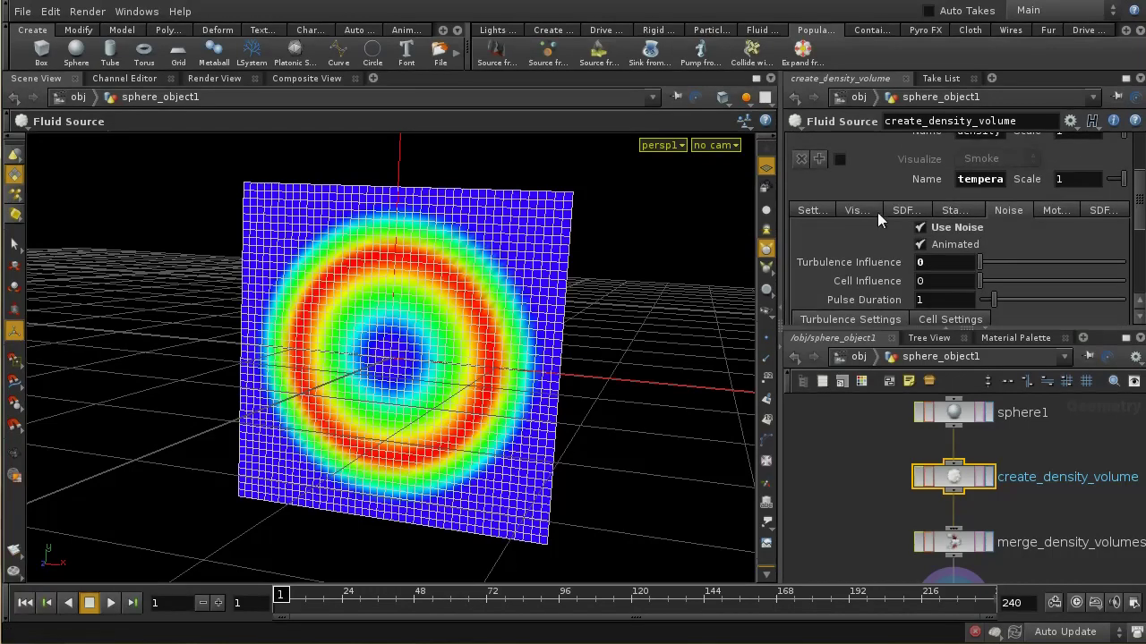
{"action": "left_click", "coordinate": [897, 213]}
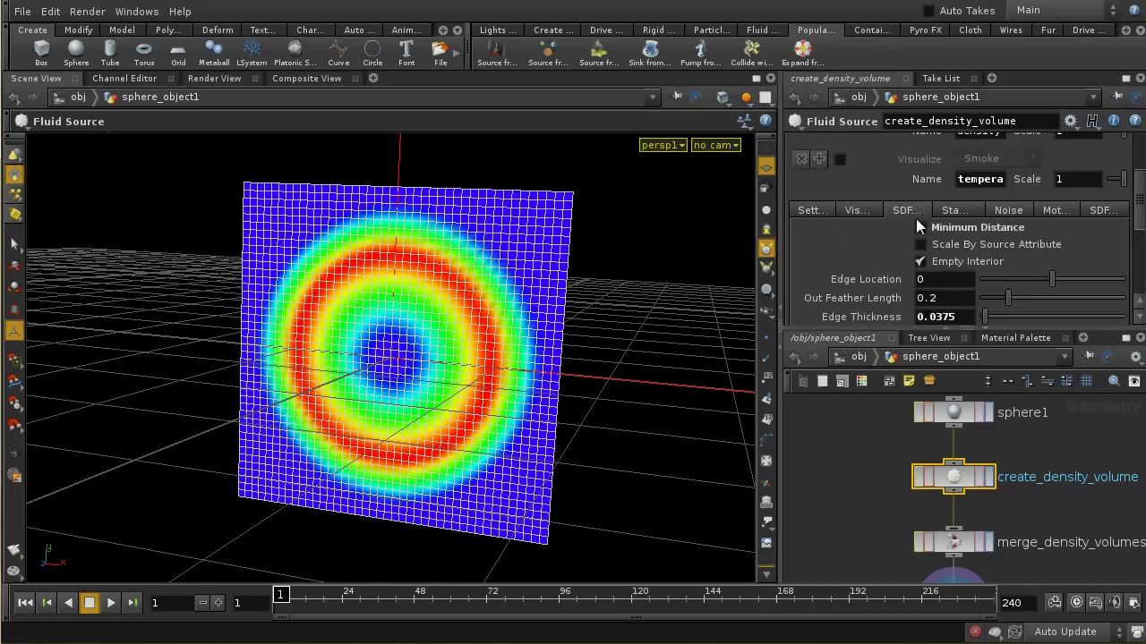
{"action": "left_click", "coordinate": [921, 261]}
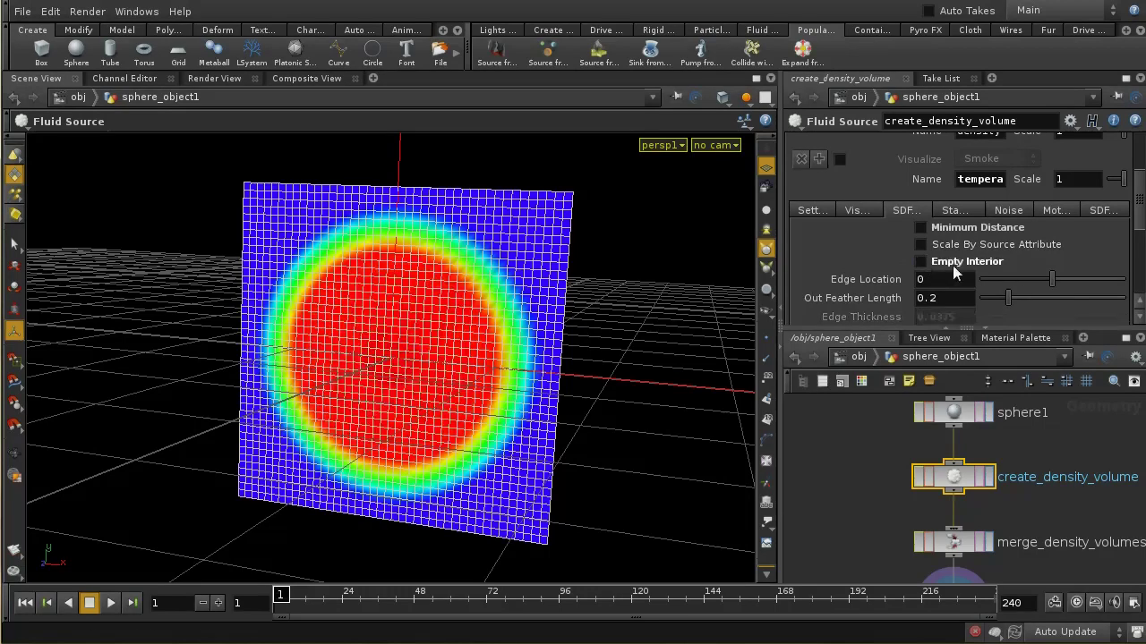
Set the noise Cell Influence to 1 and visualize the density volume as Smoke
{"action": "left_click", "coordinate": [1004, 211]}
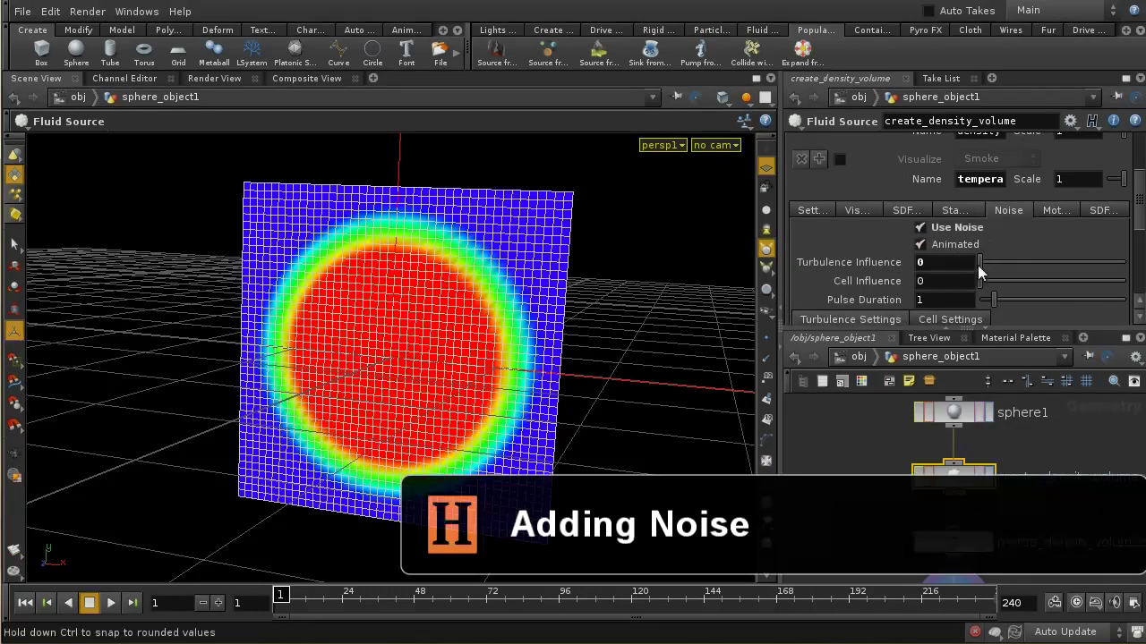
{"action": "left_click_drag", "start_coordinate": [978, 267], "coordinate": [1128, 292]}
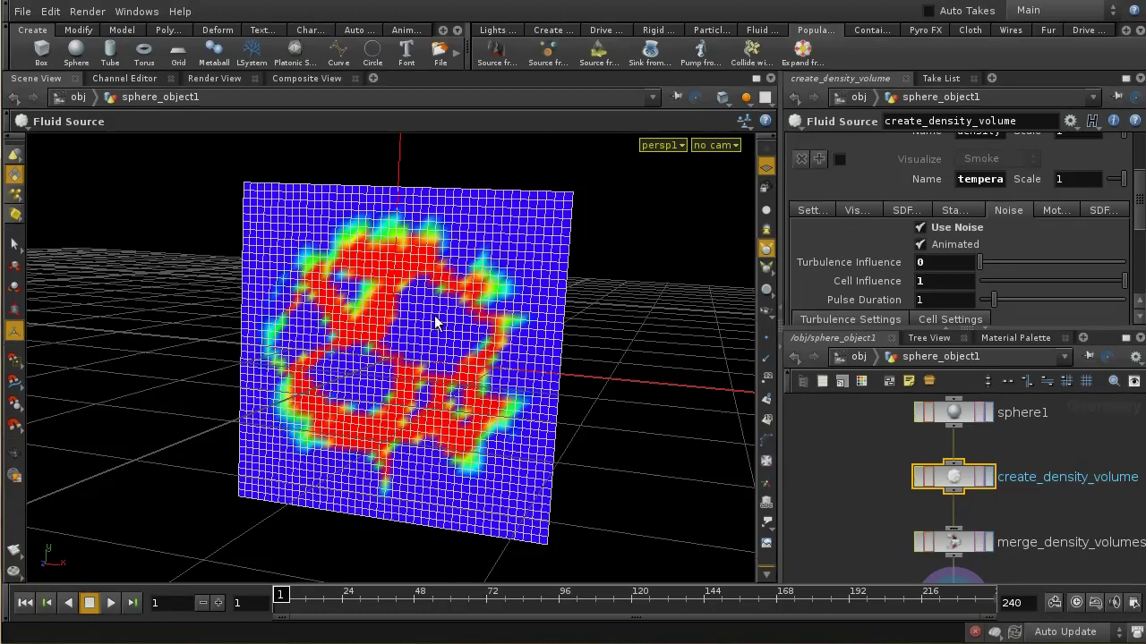
{"action": "scroll", "coordinate": [1035, 184], "scroll_direction": "up", "scroll_amount": 3}
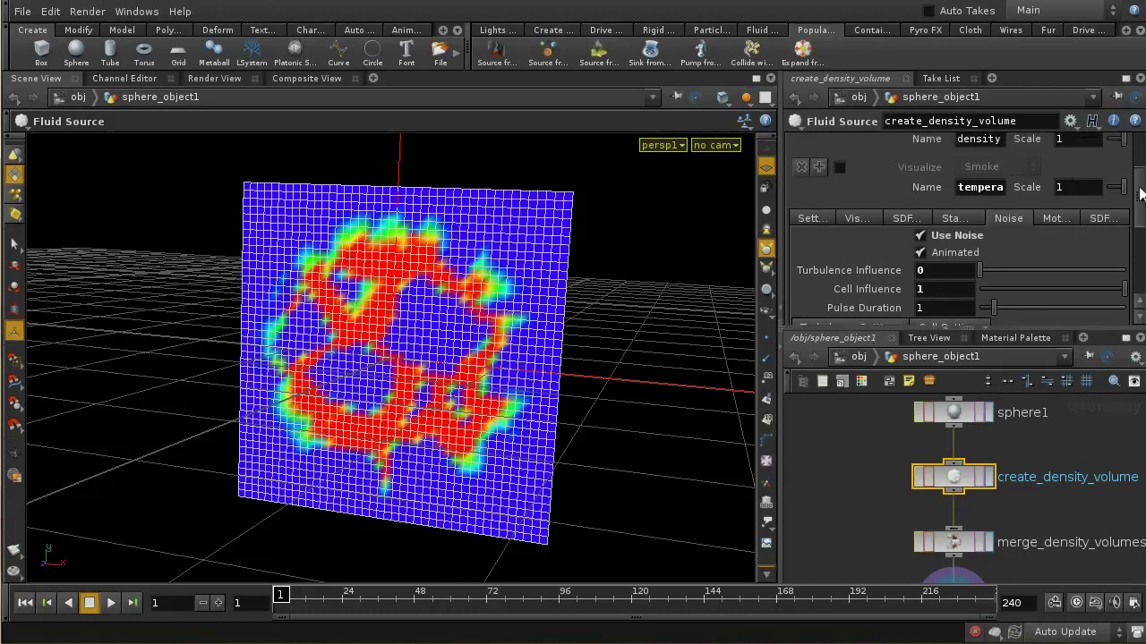
{"action": "left_click", "coordinate": [1034, 182]}
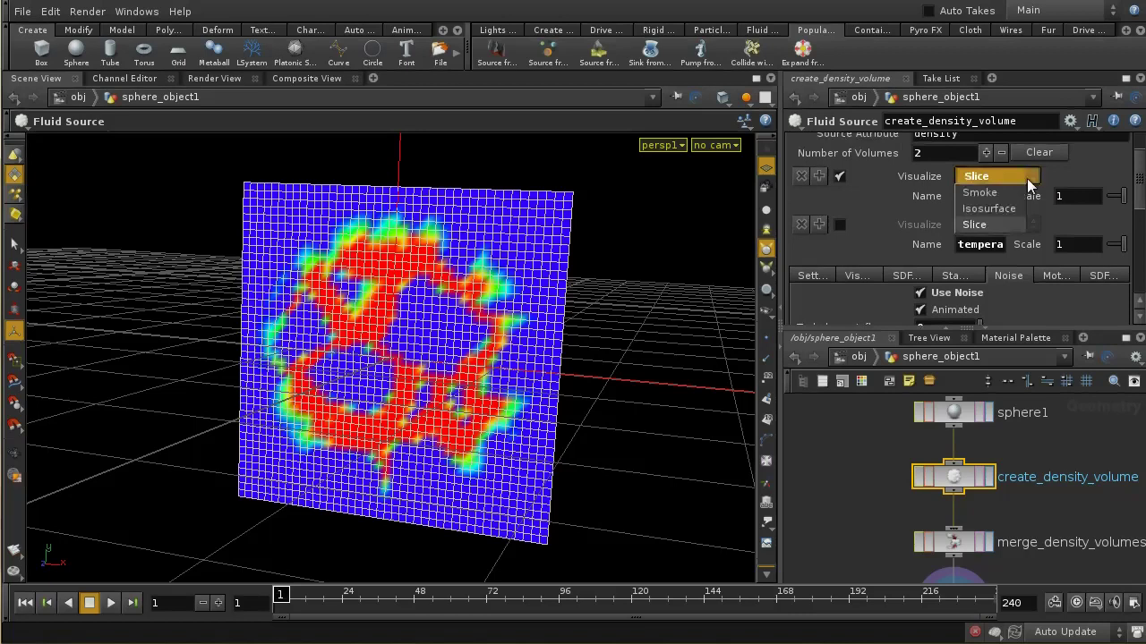
{"action": "left_click", "coordinate": [996, 193]}
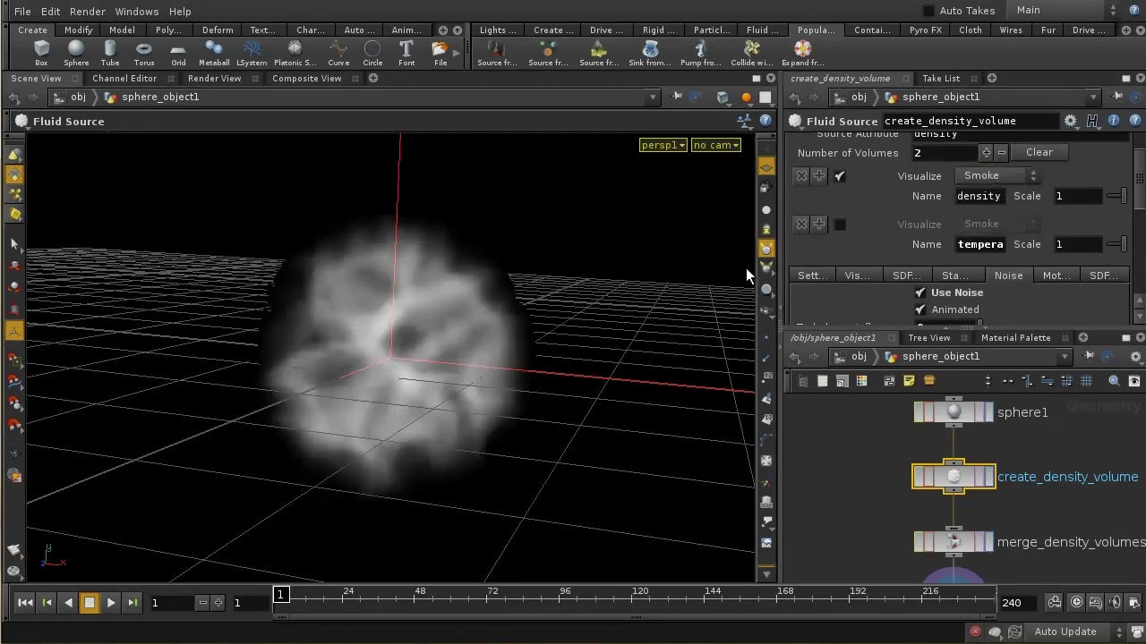
Visualize the density volume as an Isosurface and inspect the noisy sphere from another angle
{"action": "left_click", "coordinate": [965, 181]}
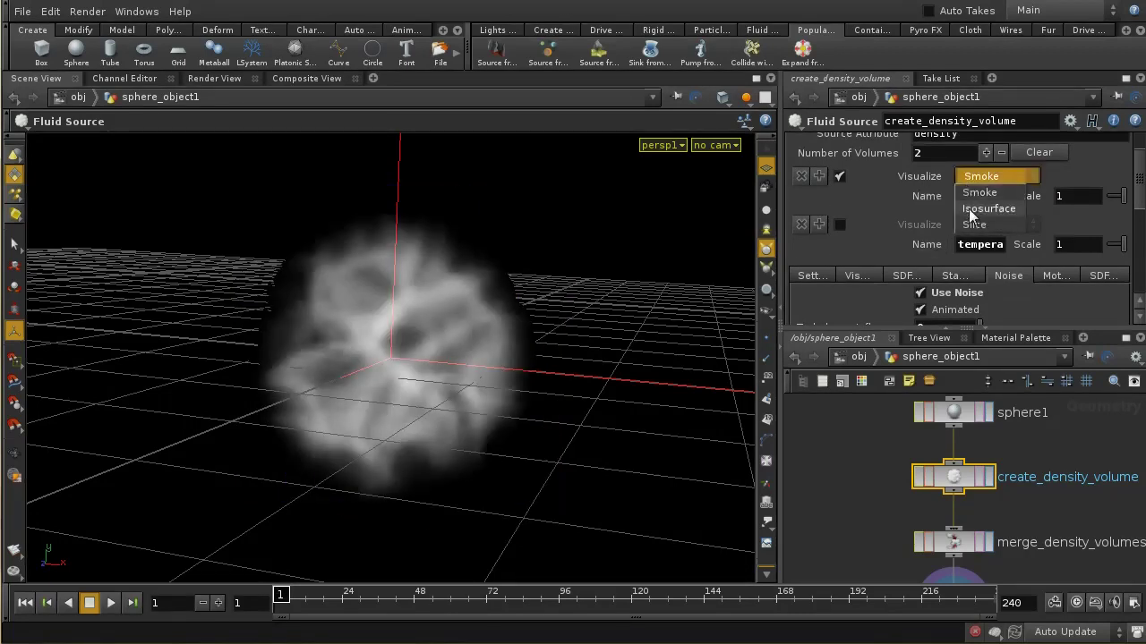
{"action": "left_click", "coordinate": [969, 209]}
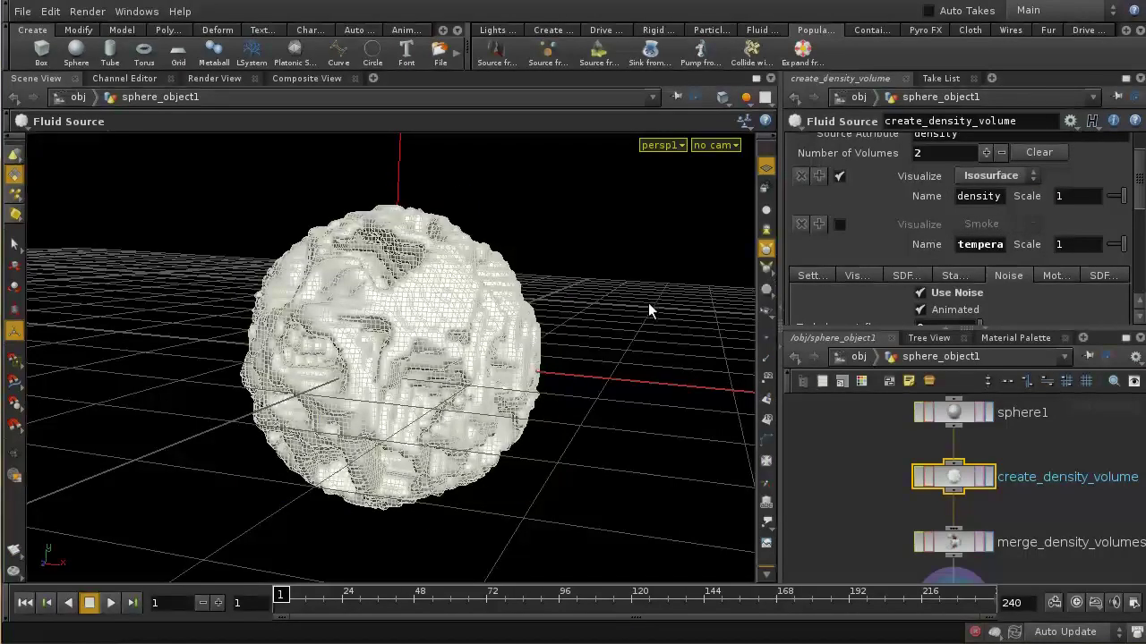
{"action": "key", "text": "Escape"}
{"action": "left_click_drag", "start_coordinate": [583, 346], "coordinate": [609, 384]}
{"action": "key", "text": "Escape"}
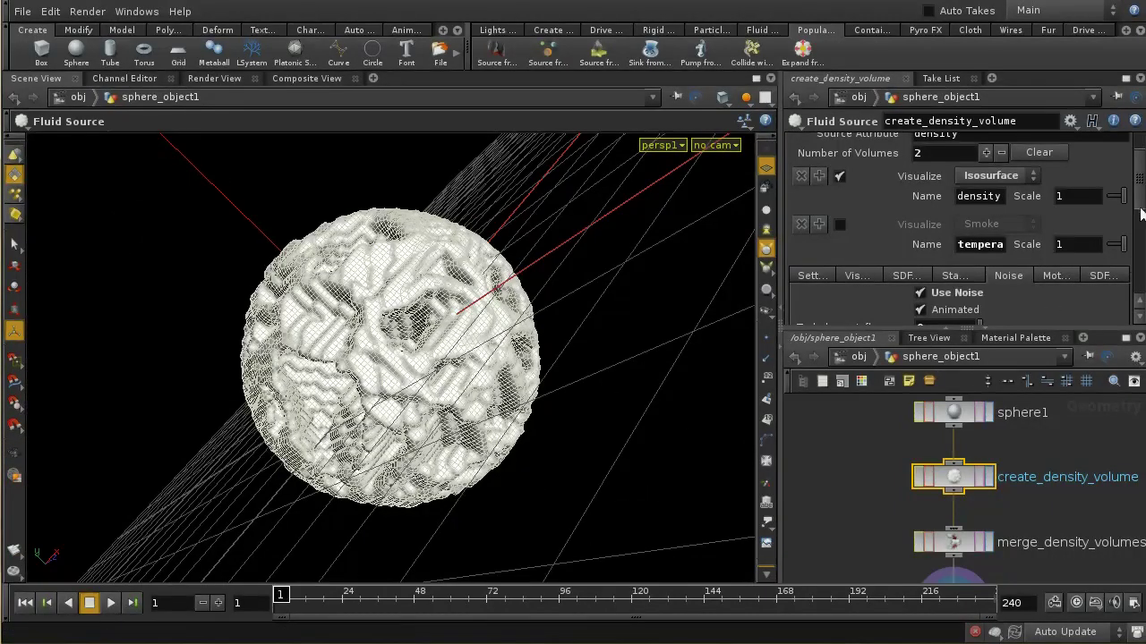
Show the noise Cell Settings of the density volume and review all of their parameters
{"action": "left_click_drag", "start_coordinate": [1138, 213], "coordinate": [1082, 288]}
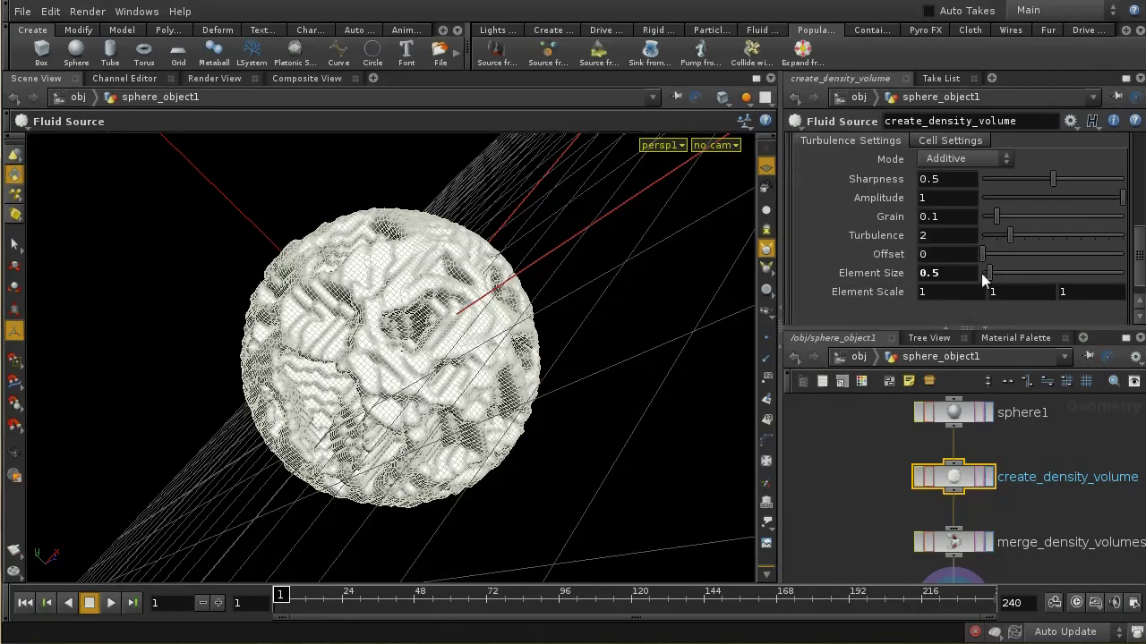
{"action": "left_click", "coordinate": [960, 139]}
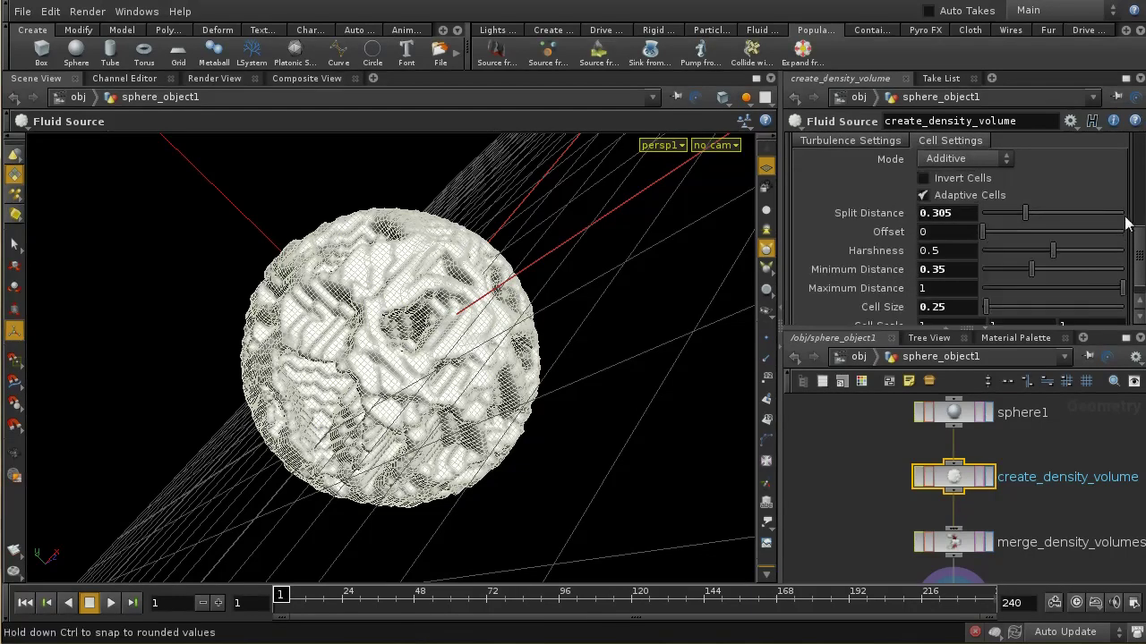
{"action": "scroll", "coordinate": [1143, 259], "scroll_direction": "down", "scroll_amount": 1}
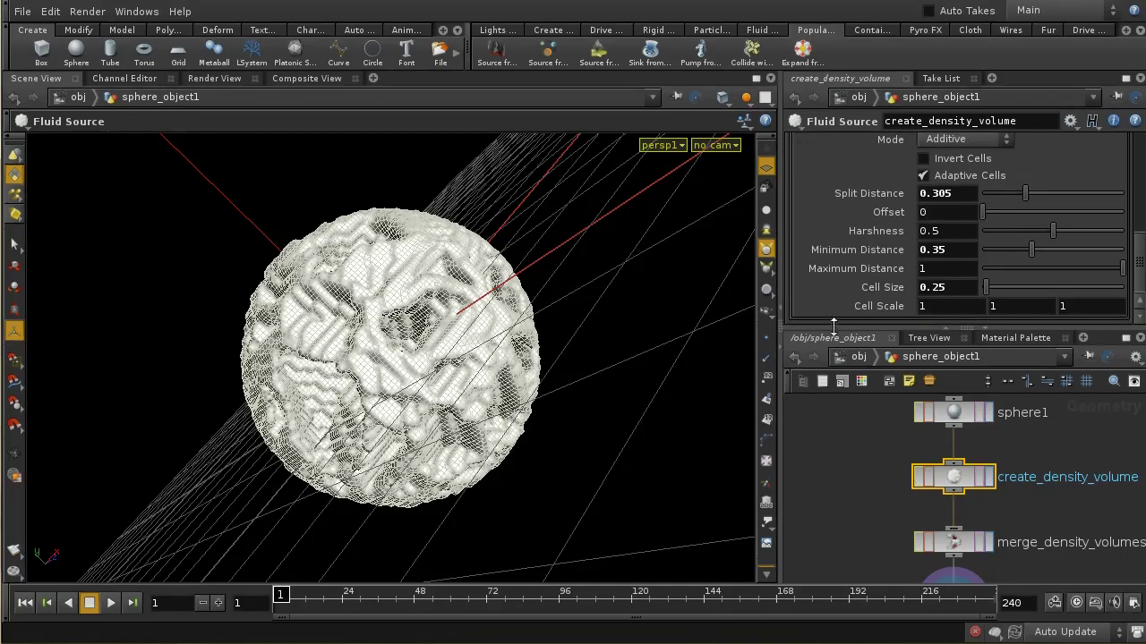
Visualize the density volume as a Slice and set the noise Cell Scale to 2.6 on all three axes
{"action": "left_click_drag", "start_coordinate": [1139, 237], "coordinate": [1139, 170]}
{"action": "left_click", "coordinate": [996, 189]}
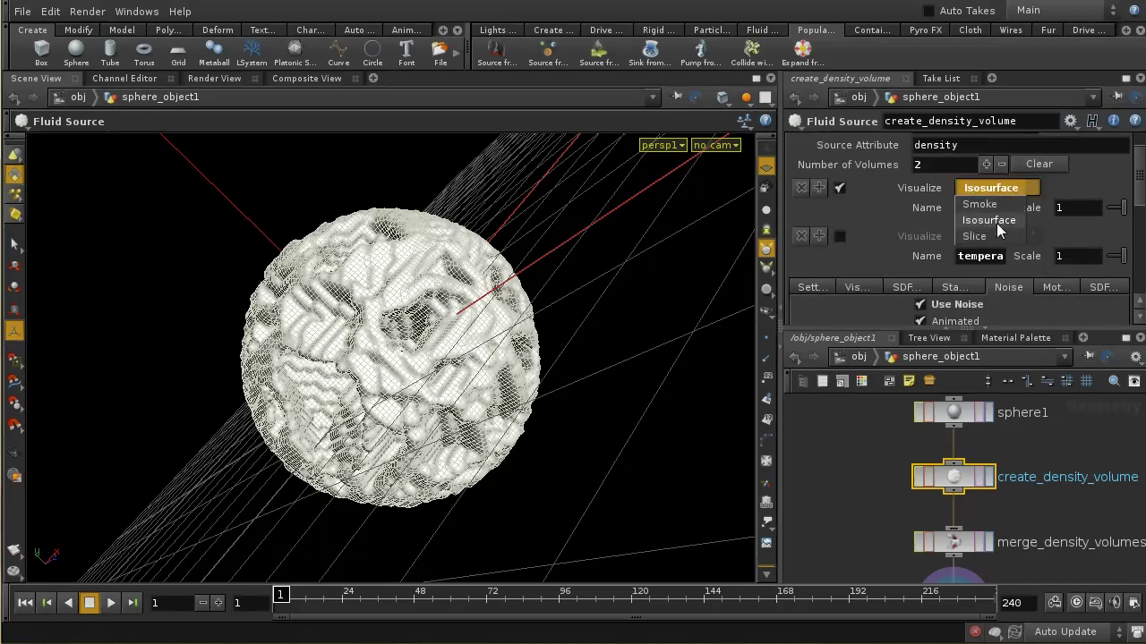
{"action": "left_click", "coordinate": [995, 237]}
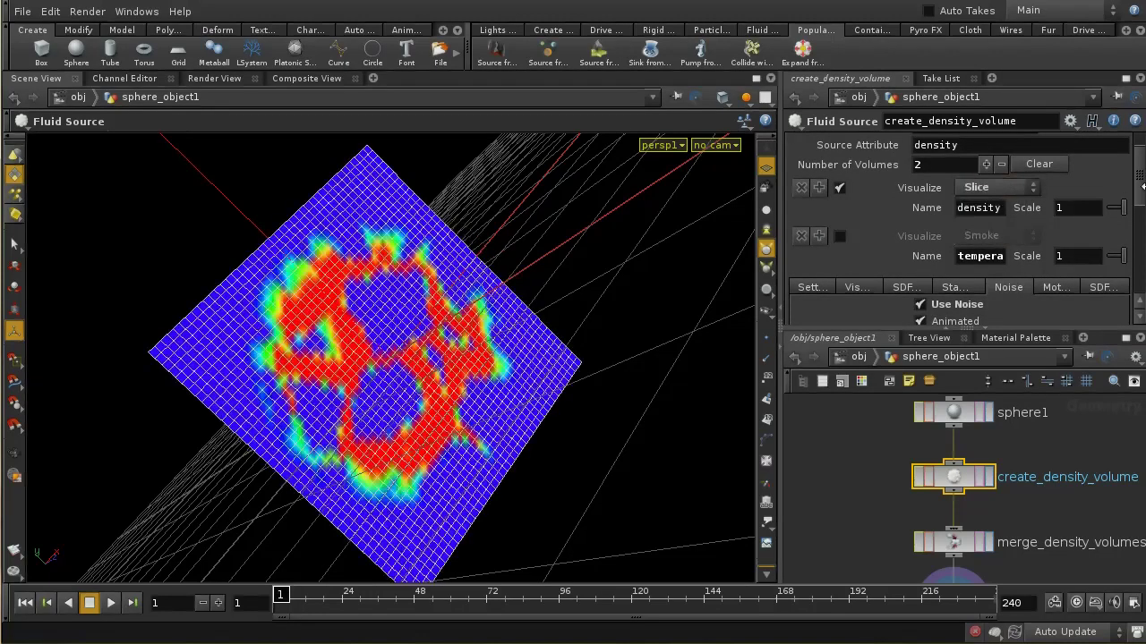
{"action": "left_click_drag", "start_coordinate": [1142, 187], "coordinate": [1142, 296]}
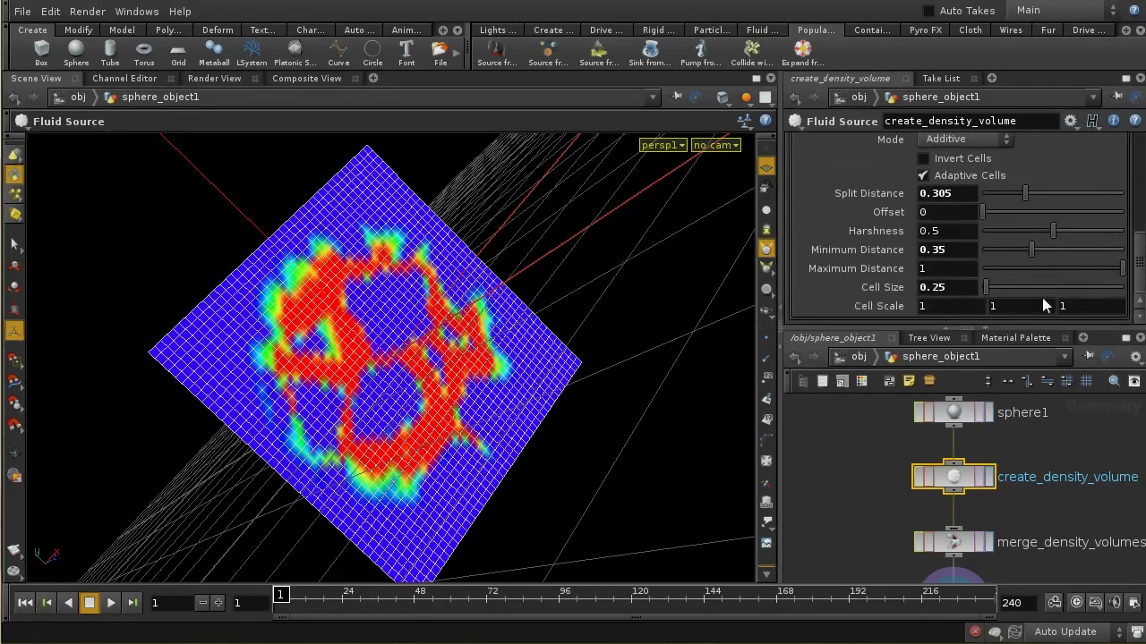
{"action": "mouse_move", "coordinate": [888, 305]}
{"action": "middle_mouse_down"}
{"action": "mouse_move", "coordinate": [1003, 305]}
{"action": "mouse_move", "coordinate": [841, 311]}
{"action": "mouse_move", "coordinate": [900, 308]}
{"action": "mouse_move", "coordinate": [890, 315]}
{"action": "middle_mouse_up"}
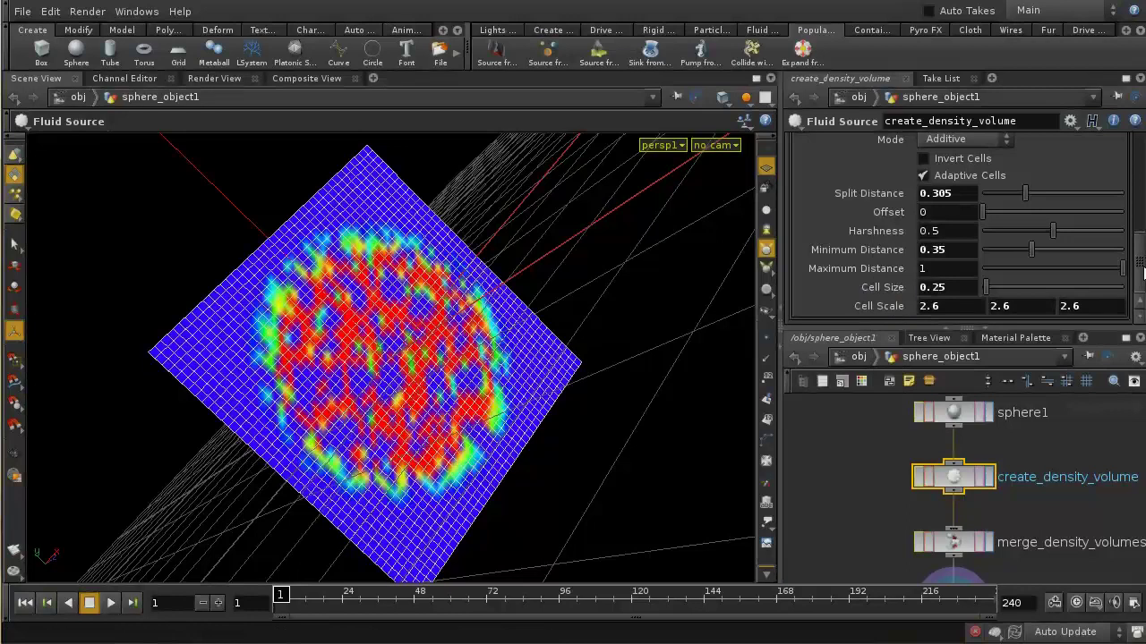
Revert the noise Turbulence Influence to its default and reset Cell Influence, setting it to 0.3
{"action": "left_click_drag", "start_coordinate": [1142, 273], "coordinate": [1142, 241]}
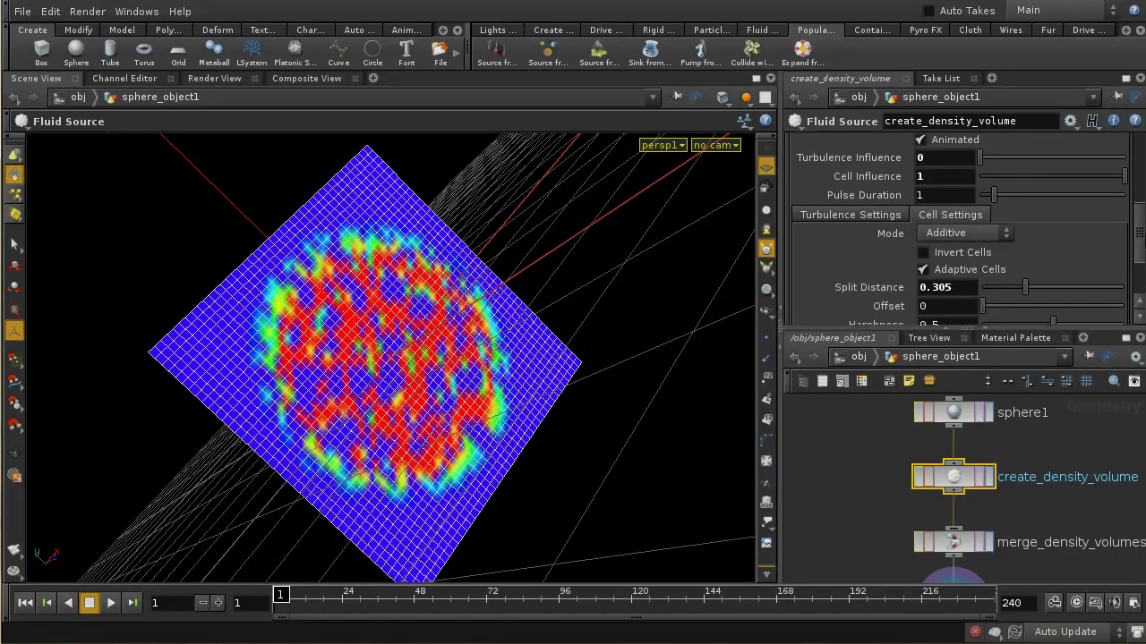
{"action": "scroll", "coordinate": [916, 255], "scroll_direction": "up", "scroll_amount": 2}
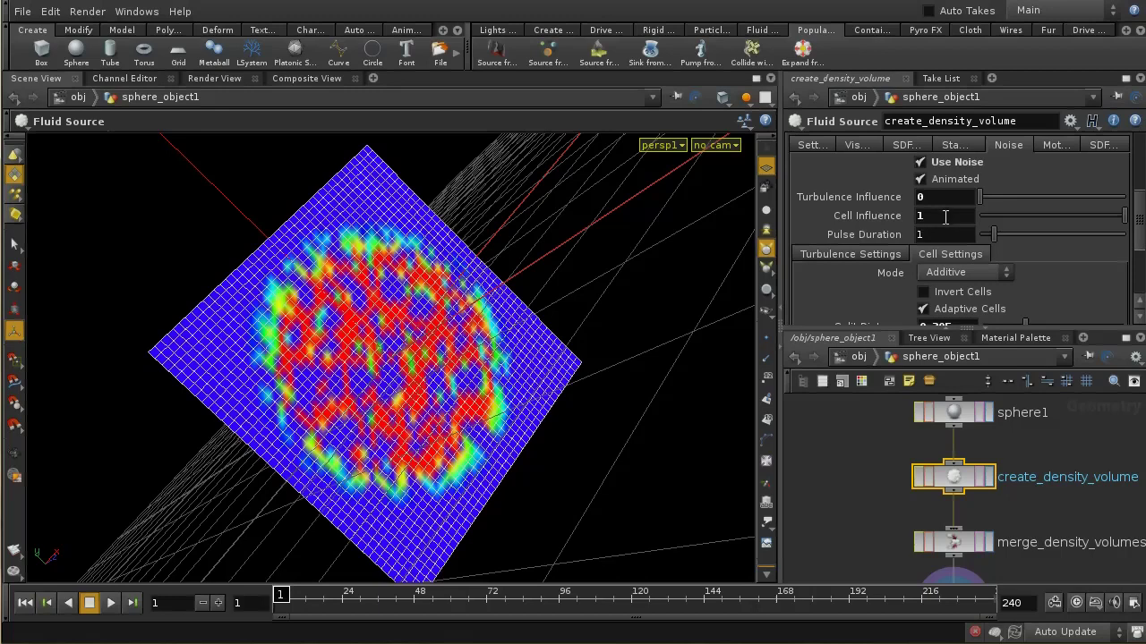
{"action": "right_click", "coordinate": [835, 194]}
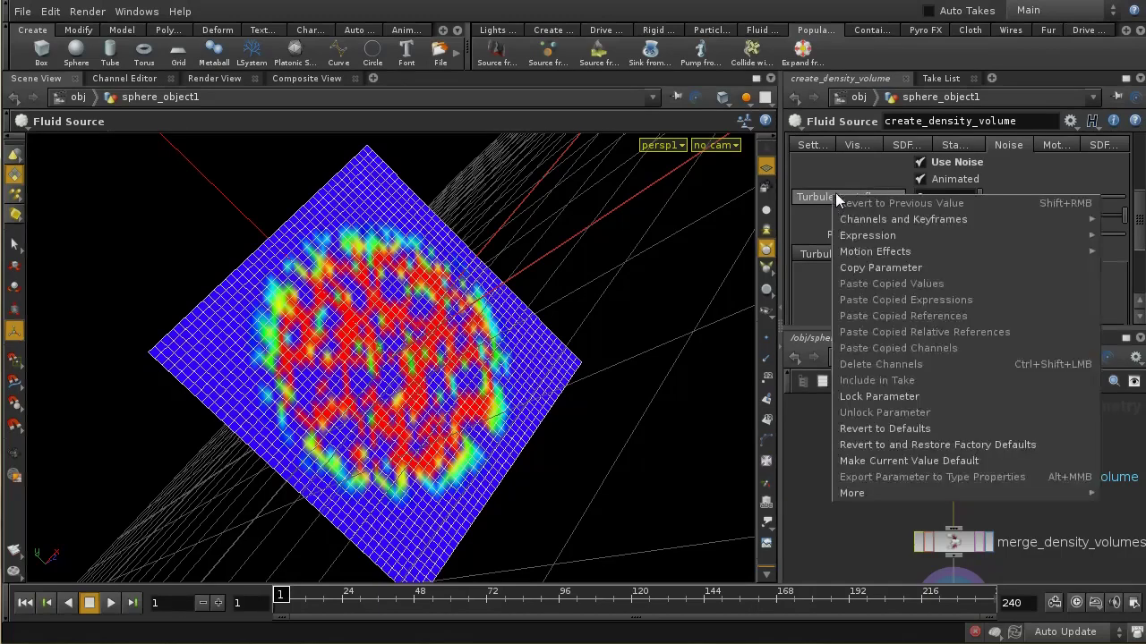
{"action": "left_click", "coordinate": [915, 427]}
{"action": "right_click", "coordinate": [885, 215]}
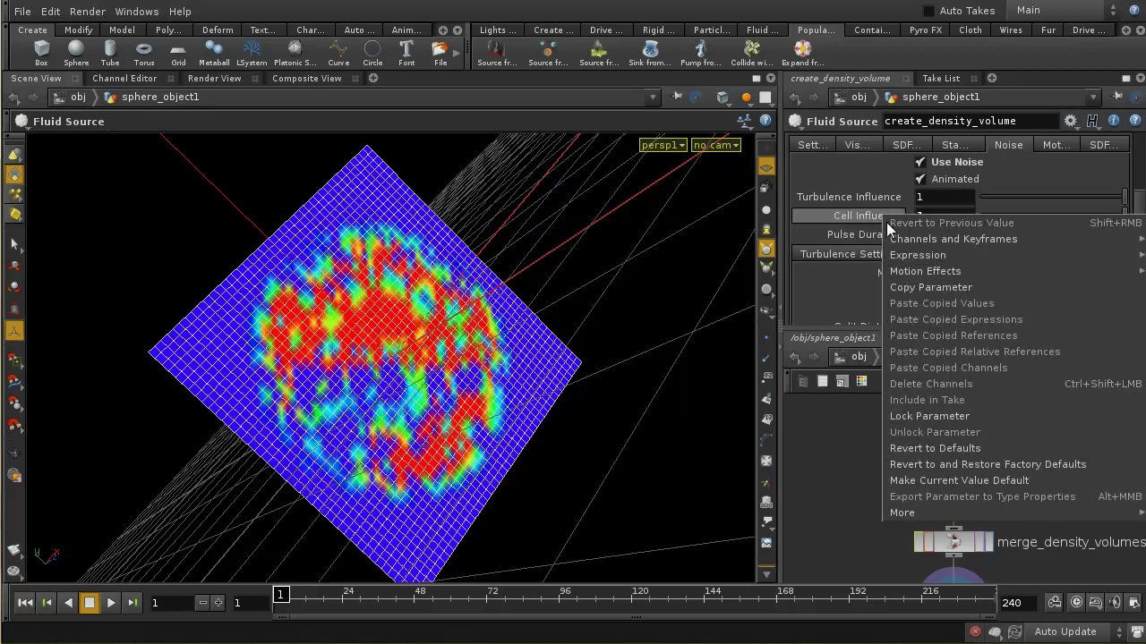
{"action": "left_click", "coordinate": [945, 449]}
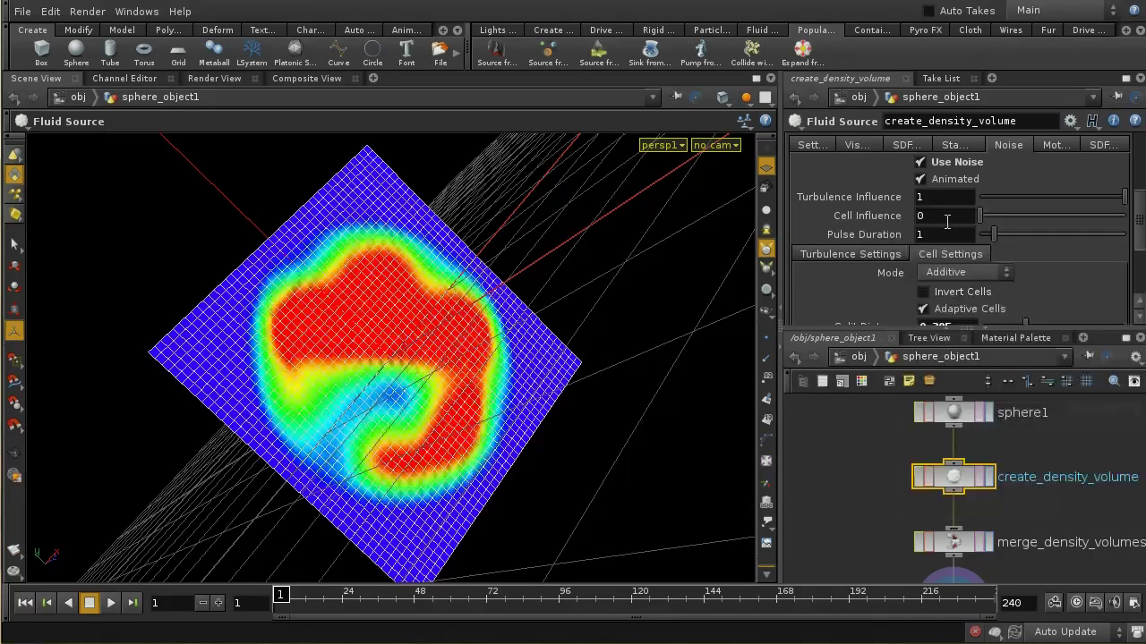
{"action": "middle_click_drag", "start_coordinate": [947, 221], "coordinate": [985, 218]}
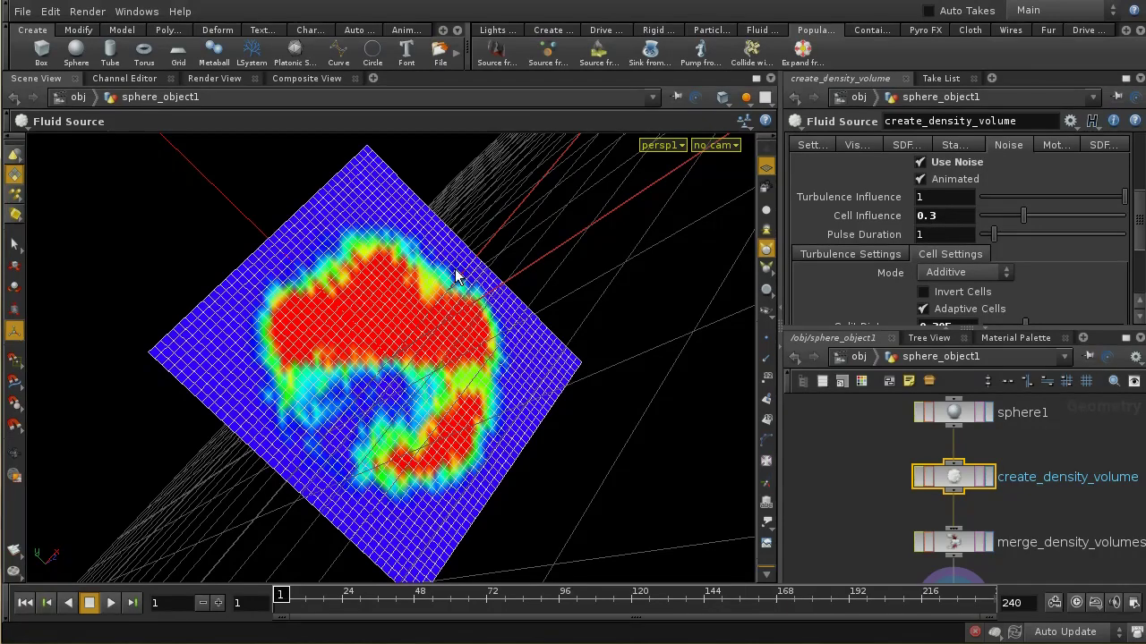
Disable the dynamics simulation, set the noise Pulse Duration to 6 and scrub the timeline to check the animated noise
{"action": "left_click", "coordinate": [994, 632]}
{"action": "left_click_drag", "start_coordinate": [280, 598], "coordinate": [269, 627]}
{"action": "middle_click_drag", "start_coordinate": [949, 235], "coordinate": [1005, 204]}
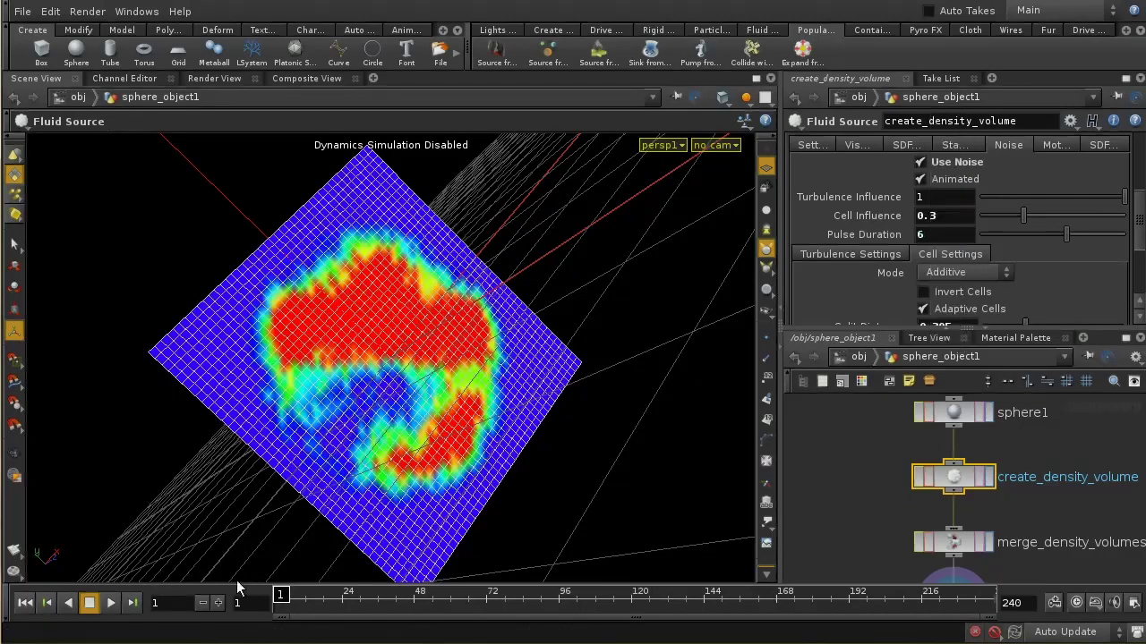
{"action": "mouse_move", "coordinate": [279, 597]}
{"action": "left_mouse_down"}
{"action": "mouse_move", "coordinate": [688, 592]}
{"action": "mouse_move", "coordinate": [280, 596]}
{"action": "left_mouse_up"}
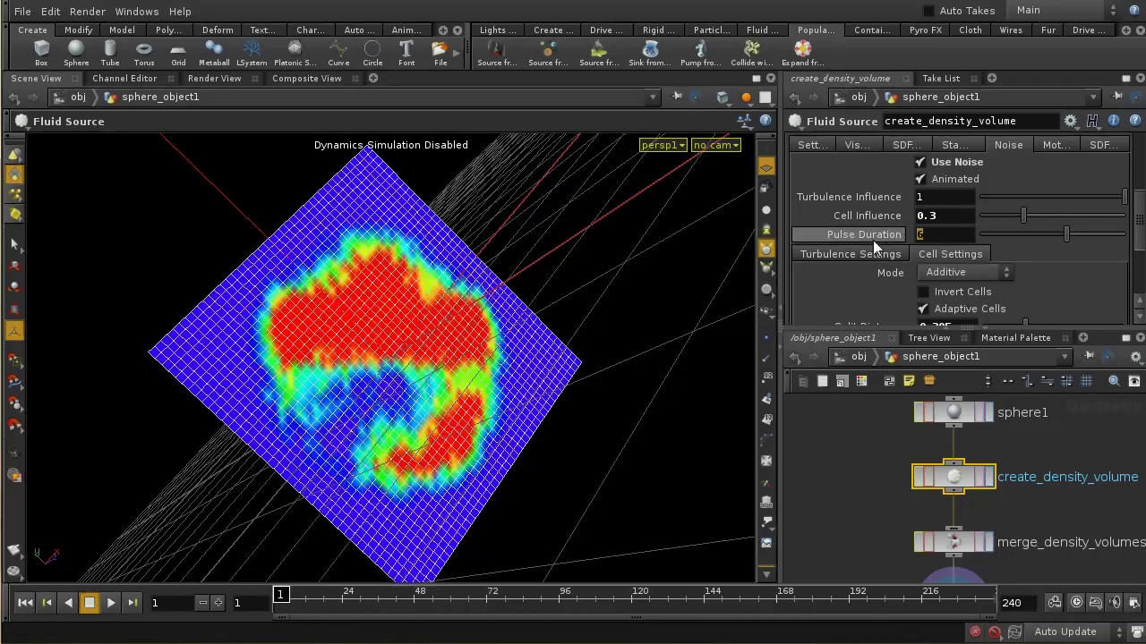
Set the noise Pulse Duration to .2, scrub the timeline to check the noise and re-enable the dynamics simulation
{"action": "type", "text": ".2"}
{"action": "key", "text": "Return"}
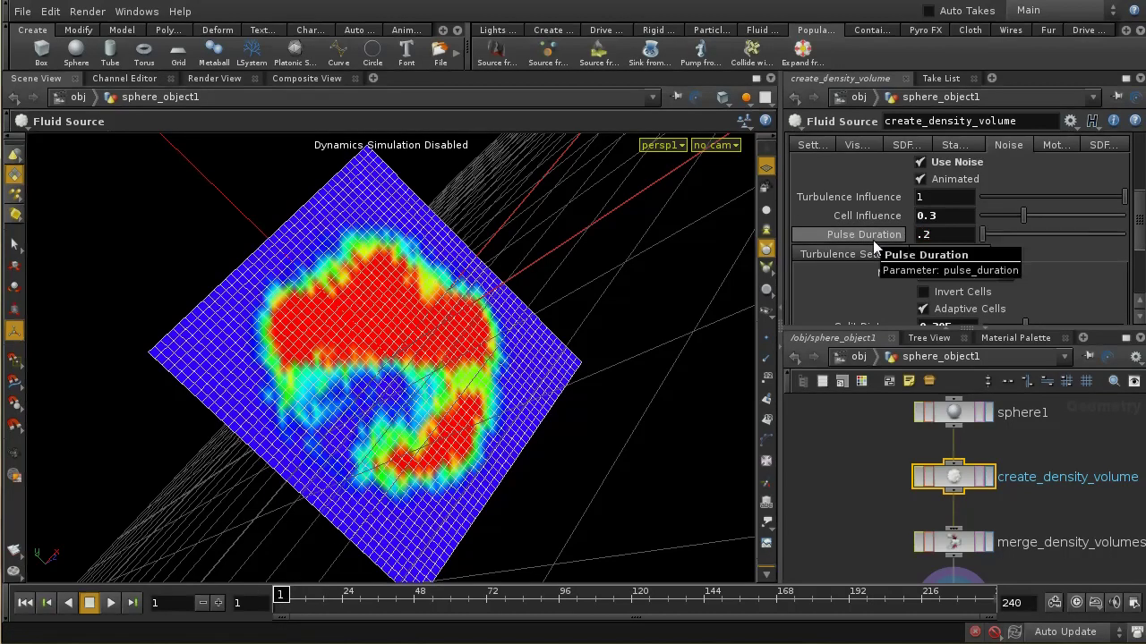
{"action": "mouse_move", "coordinate": [280, 595]}
{"action": "left_mouse_down"}
{"action": "mouse_move", "coordinate": [450, 594]}
{"action": "mouse_move", "coordinate": [280, 594]}
{"action": "left_mouse_up"}
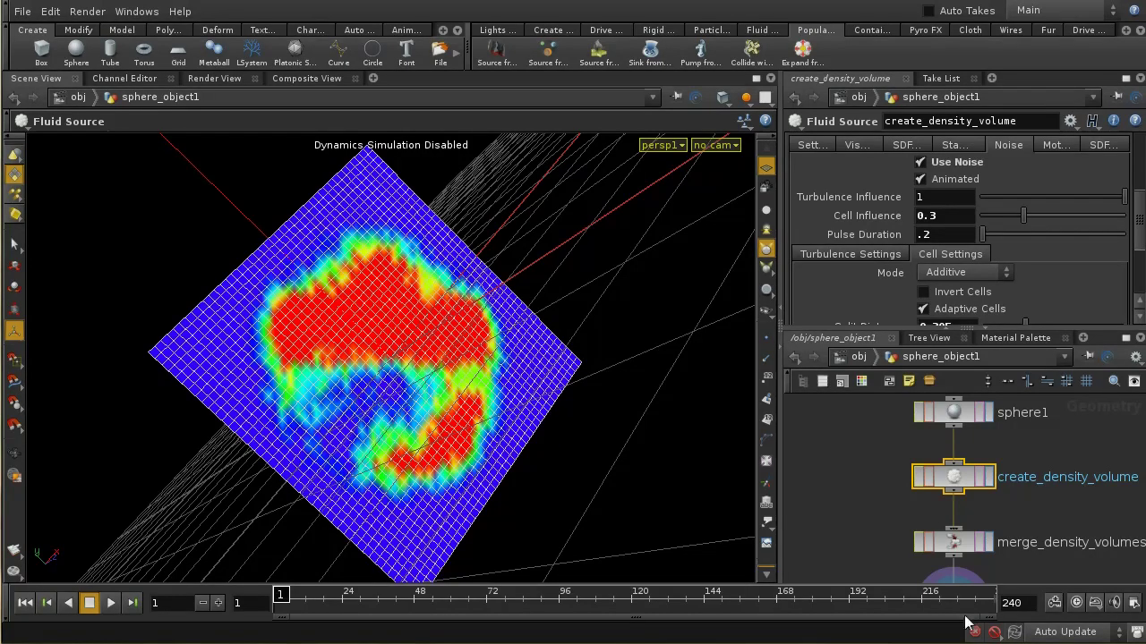
{"action": "left_click", "coordinate": [994, 632]}
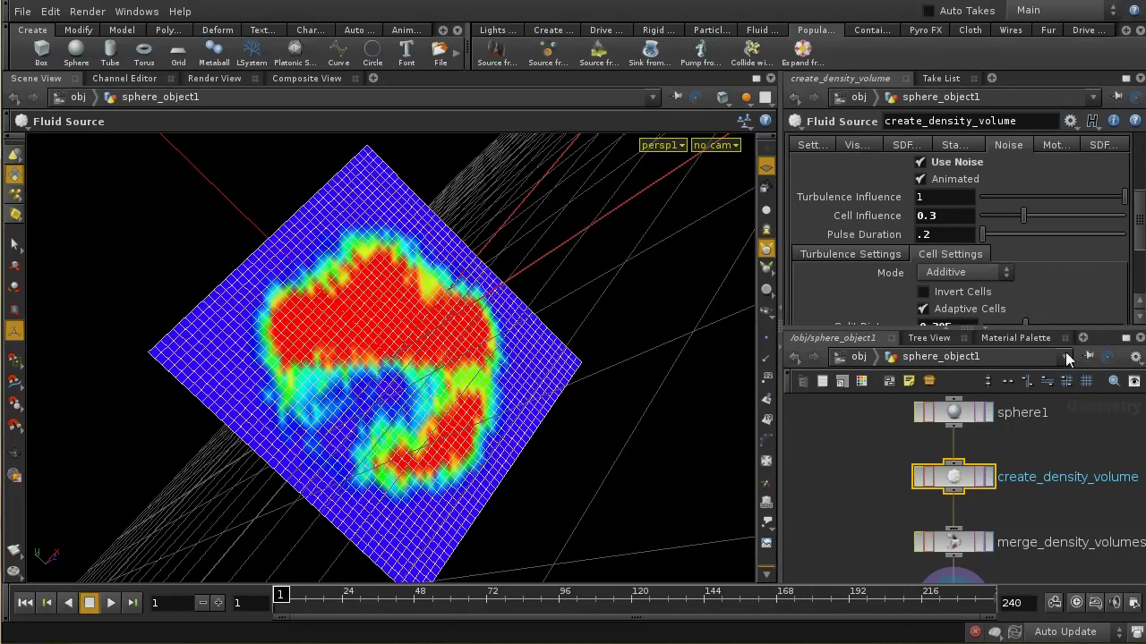
Turn off Use Noise and visualize the density volume as Smoke
{"action": "left_click", "coordinate": [920, 162]}
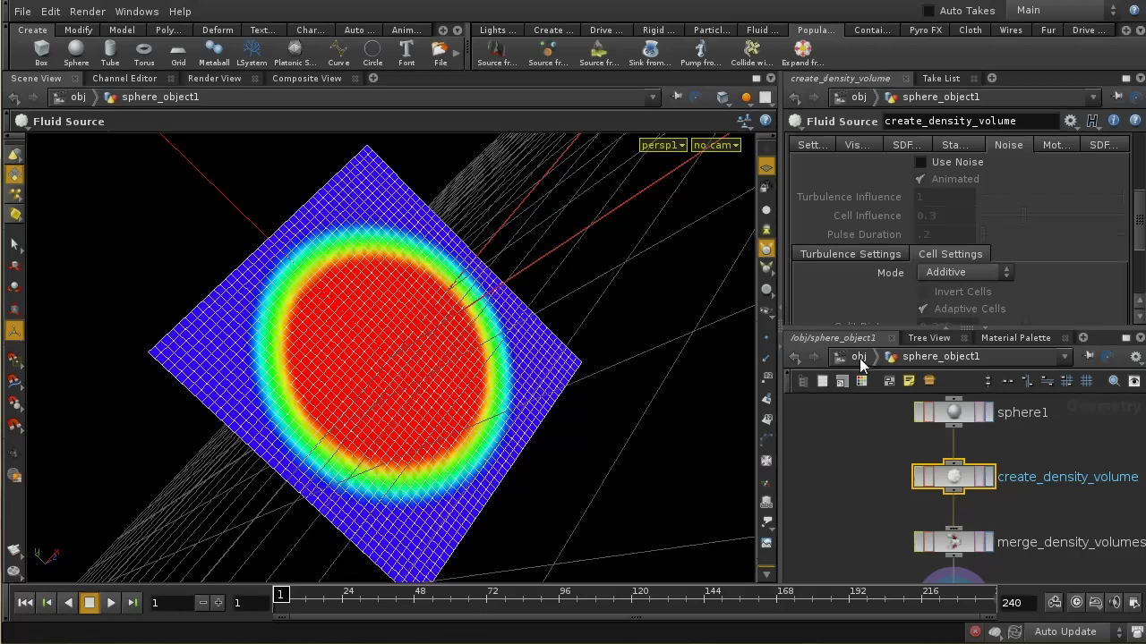
{"action": "left_click_drag", "start_coordinate": [1138, 239], "coordinate": [1139, 170]}
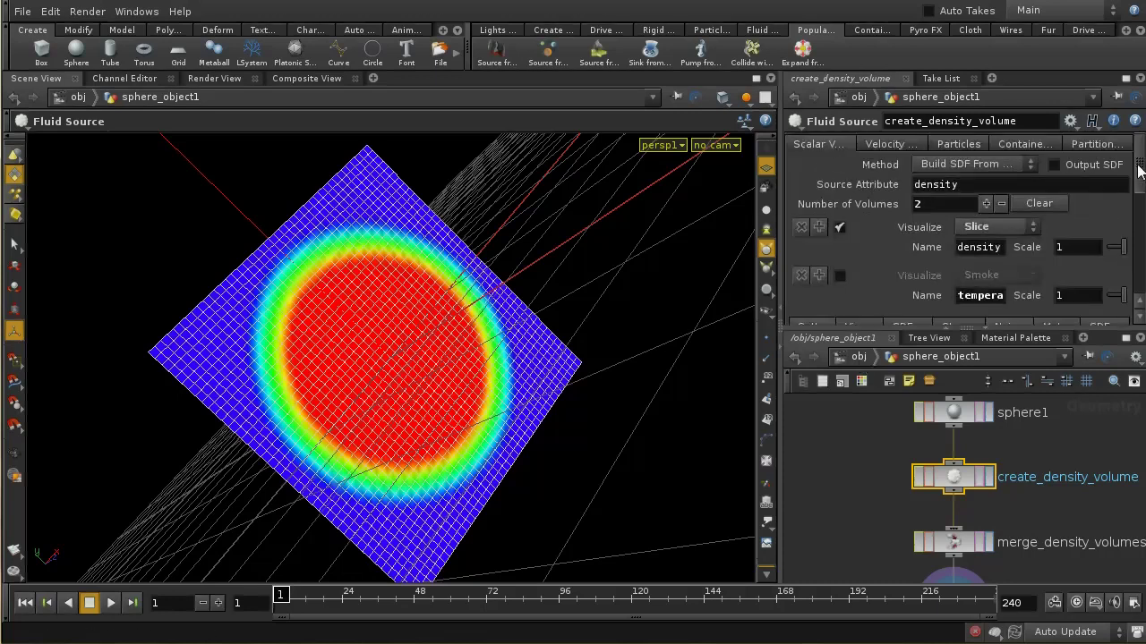
{"action": "left_click", "coordinate": [993, 227]}
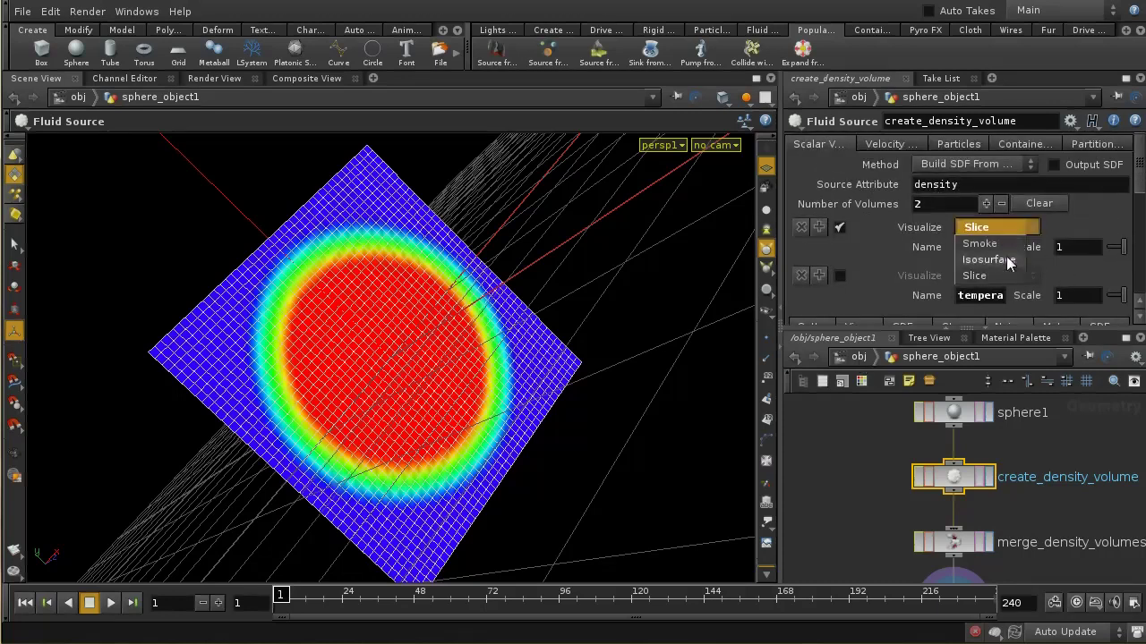
{"action": "left_click", "coordinate": [981, 242]}
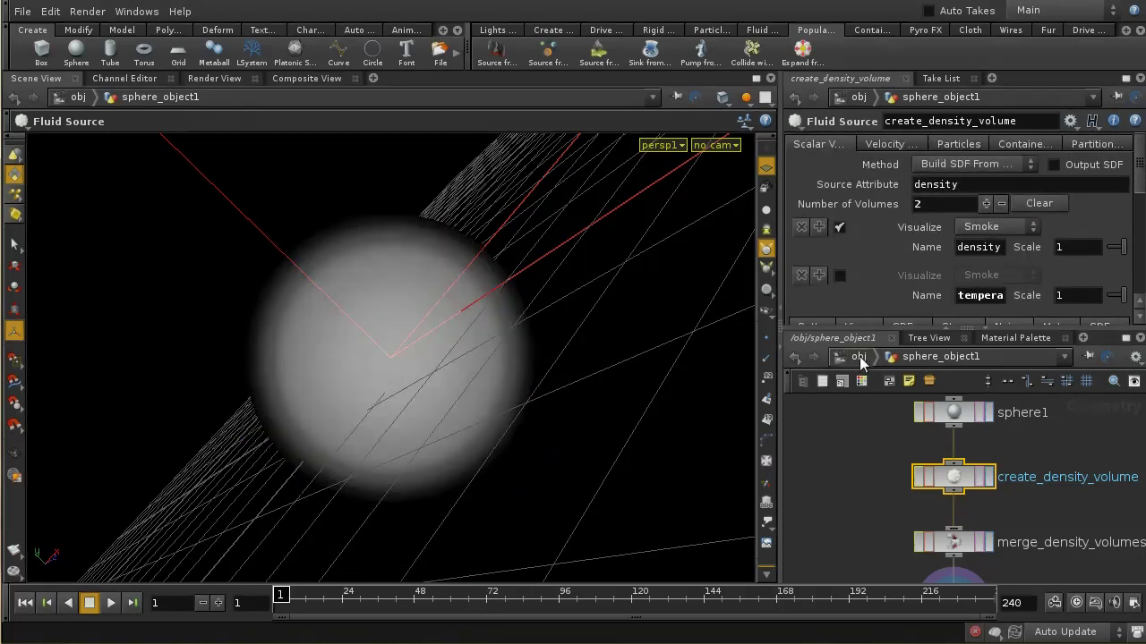
Return to the object level and enter the AutoDopNetwork to show its nodes
{"action": "left_click", "coordinate": [858, 357]}
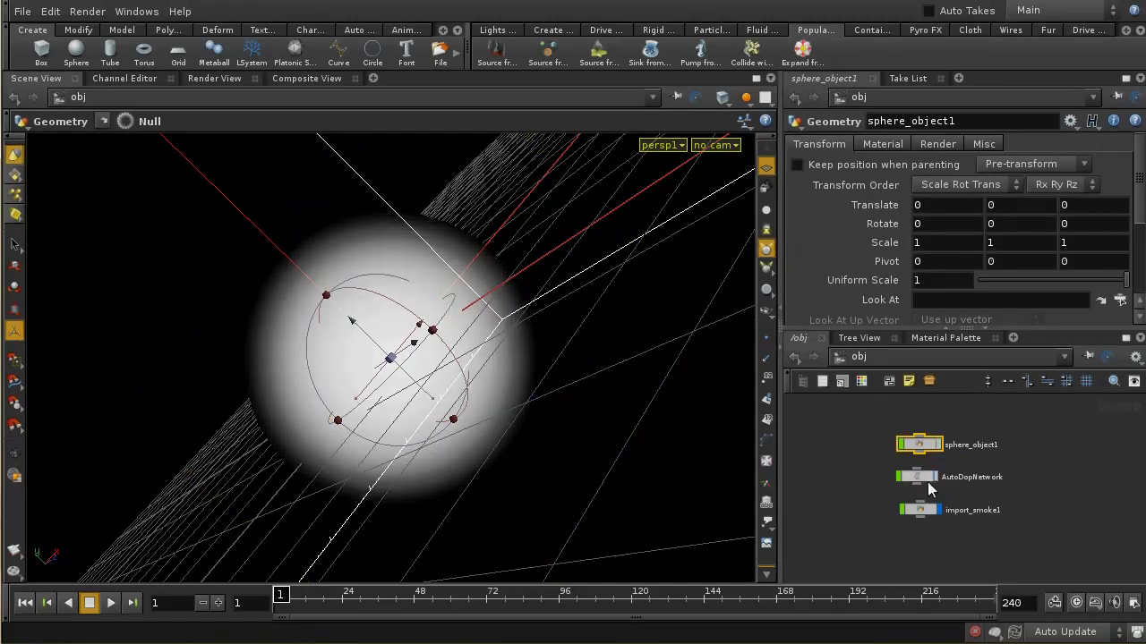
{"action": "double_click", "coordinate": [928, 484]}
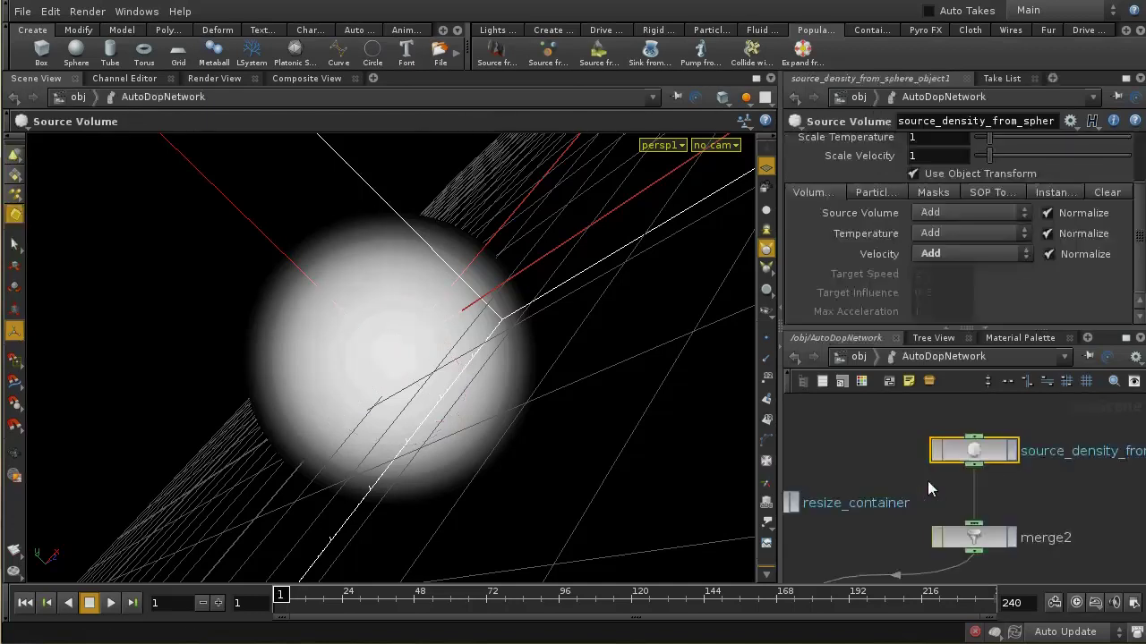
{"action": "scroll", "coordinate": [907, 532], "scroll_direction": "down", "scroll_amount": 3}
Reset the viewport to the home view, play the smoke simulation and stop it at frame 49
{"action": "right_click_drag", "start_coordinate": [582, 318], "coordinate": [604, 495]}
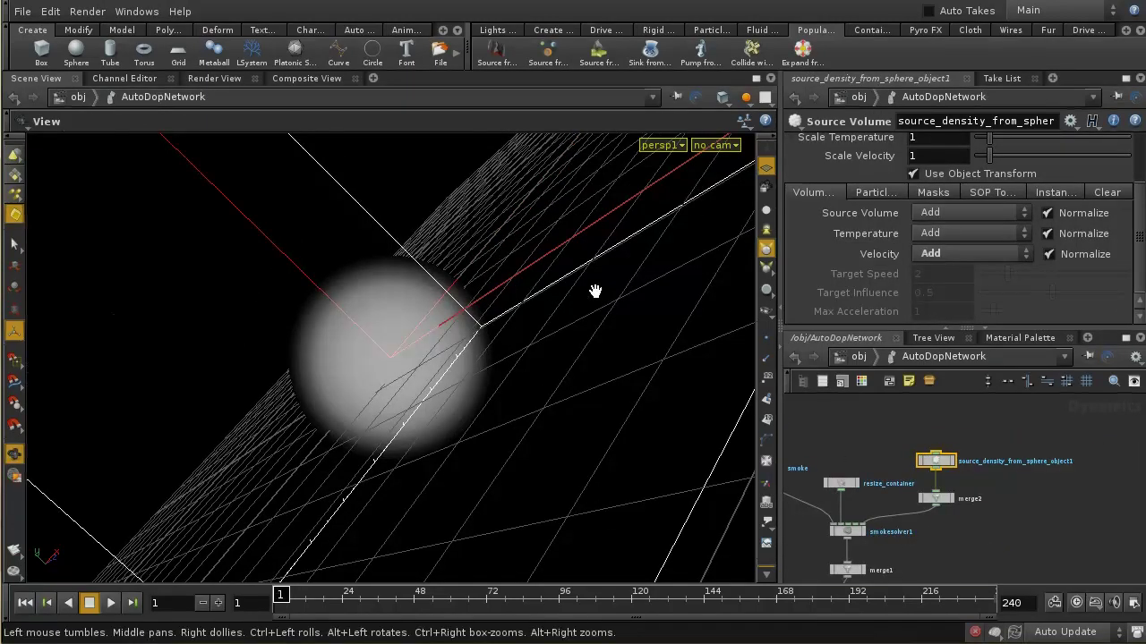
{"action": "key", "text": "space+h"}
{"action": "right_click_drag", "start_coordinate": [595, 165], "coordinate": [557, 368]}
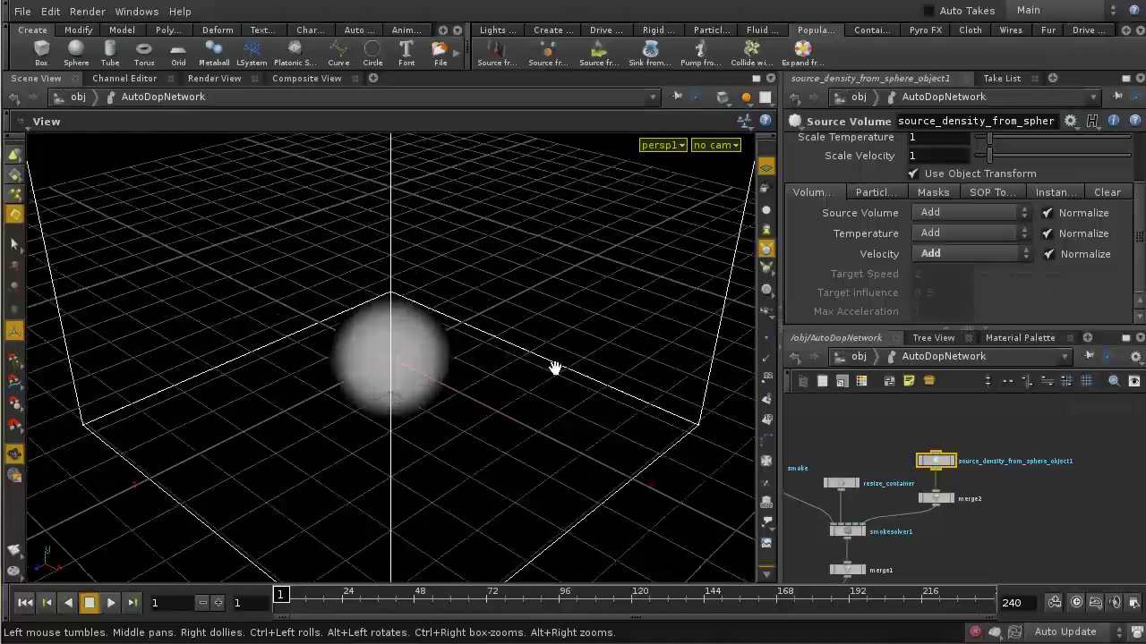
{"action": "left_click_drag", "start_coordinate": [557, 368], "coordinate": [637, 313]}
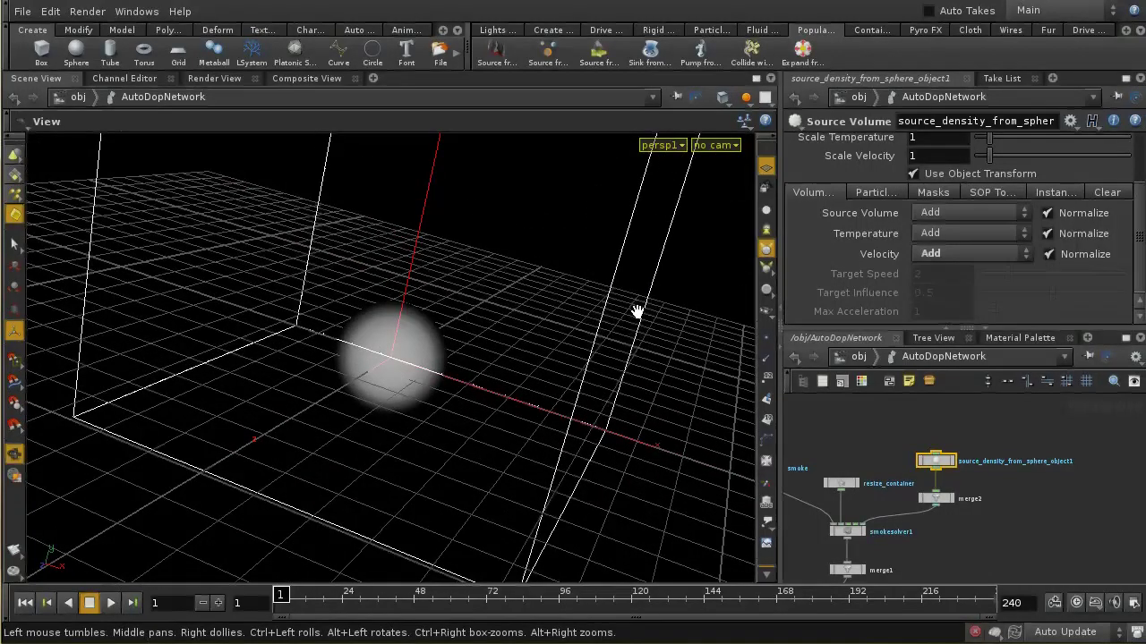
{"action": "key", "text": "h"}
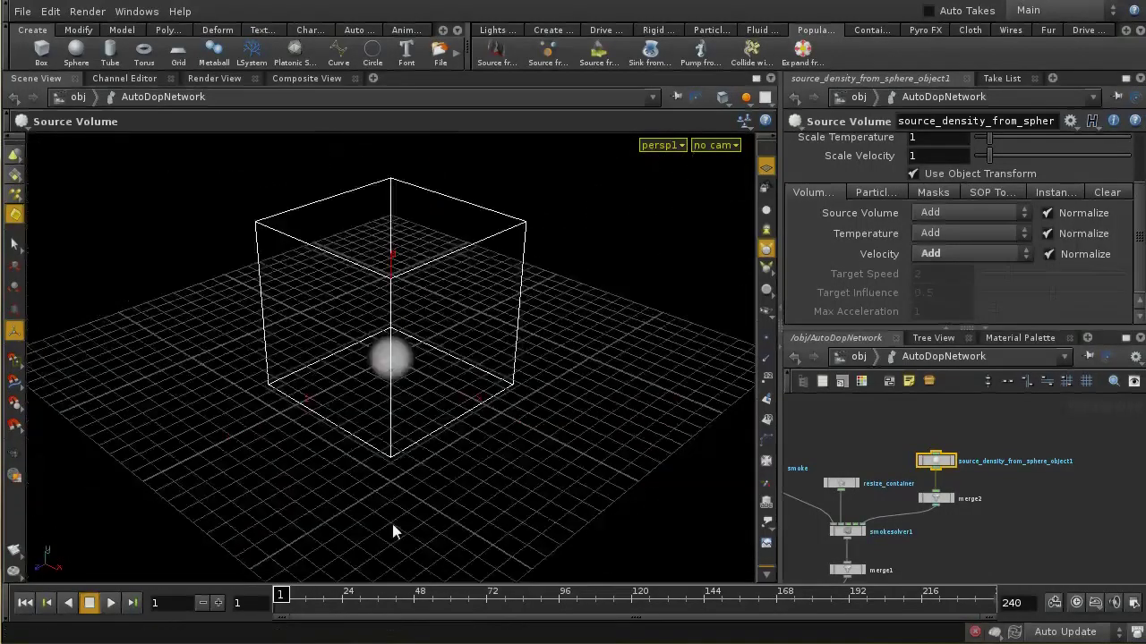
{"action": "left_click", "coordinate": [116, 606]}
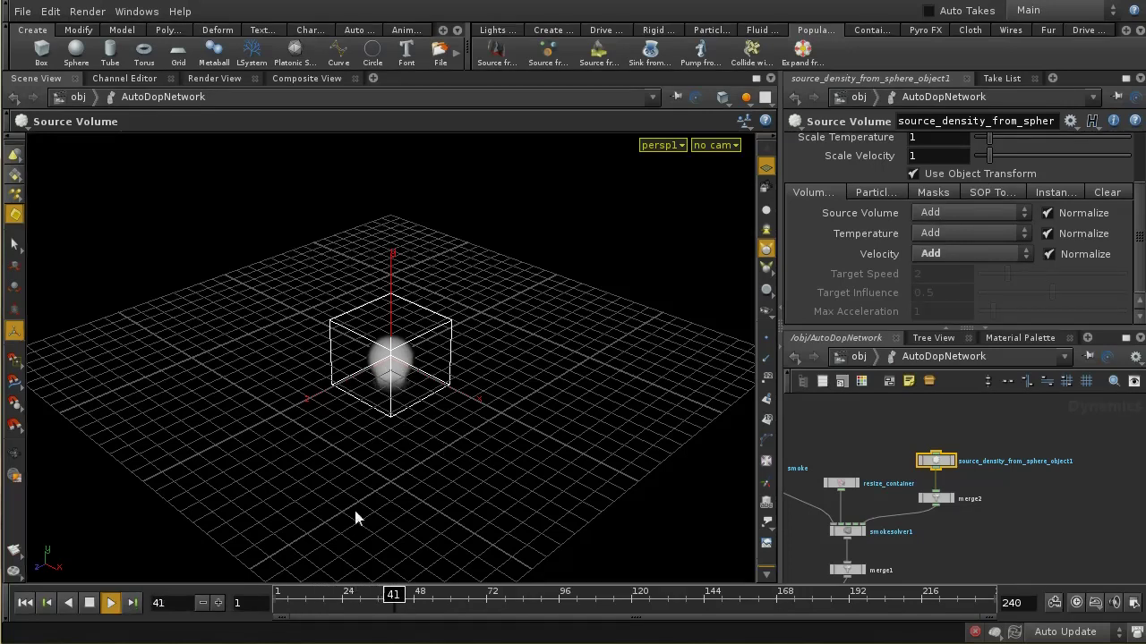
{"action": "left_click", "coordinate": [88, 602]}
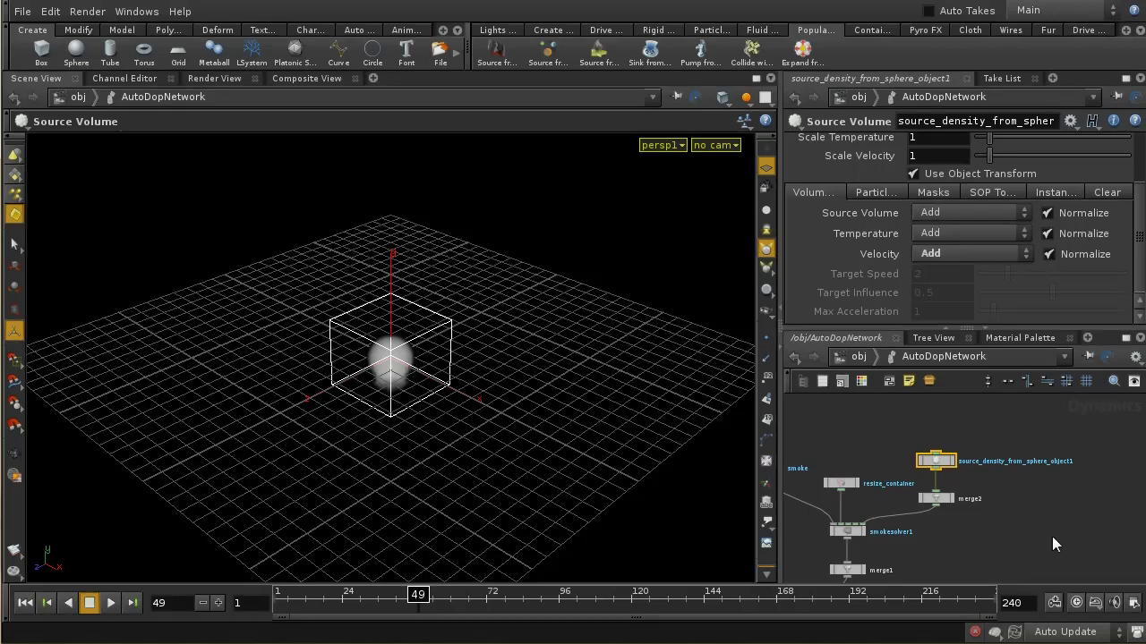
Examine the simulation parameters of smokesolver1 and bypass the gravity1 node
{"action": "middle_click_drag", "start_coordinate": [996, 555], "coordinate": [1014, 489]}
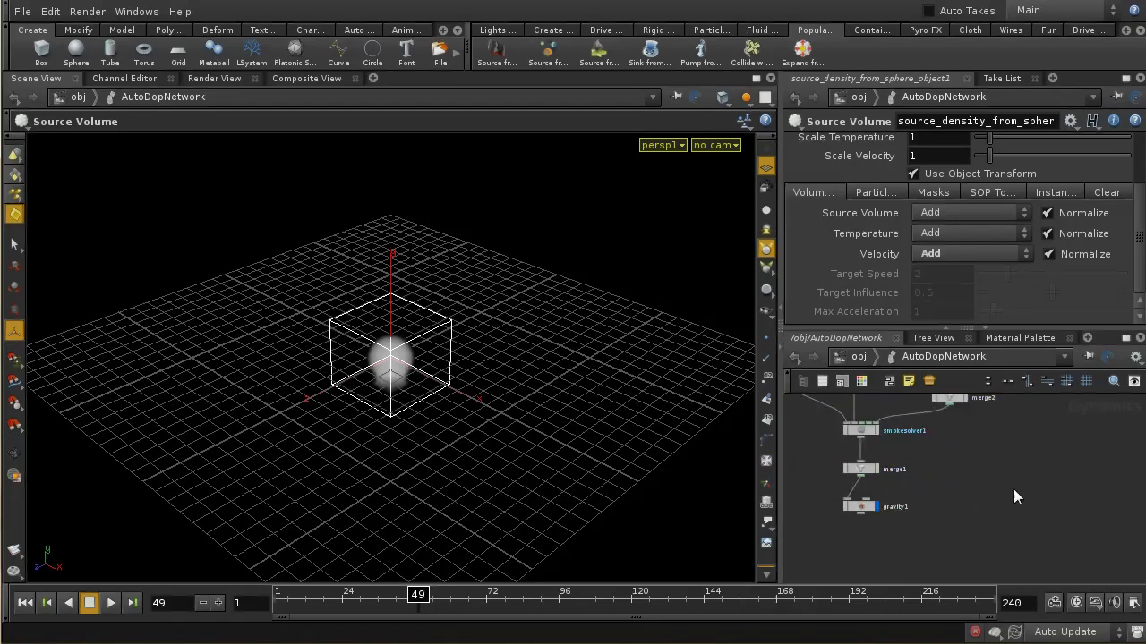
{"action": "scroll", "coordinate": [965, 504], "scroll_direction": "up", "scroll_amount": 4}
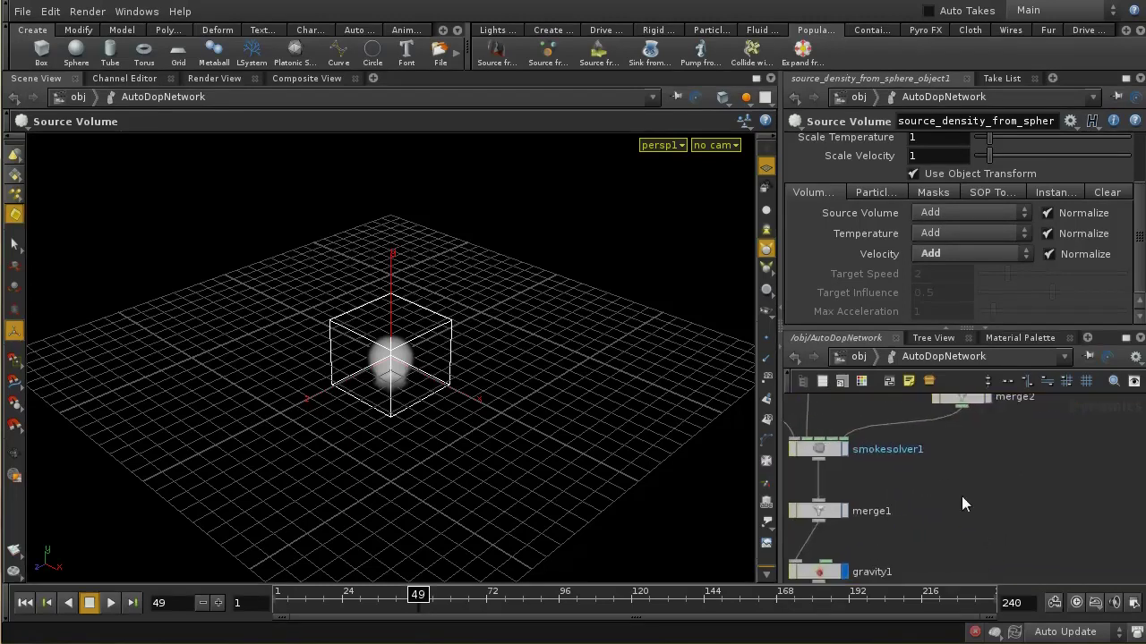
{"action": "left_click_drag", "start_coordinate": [993, 442], "coordinate": [984, 442]}
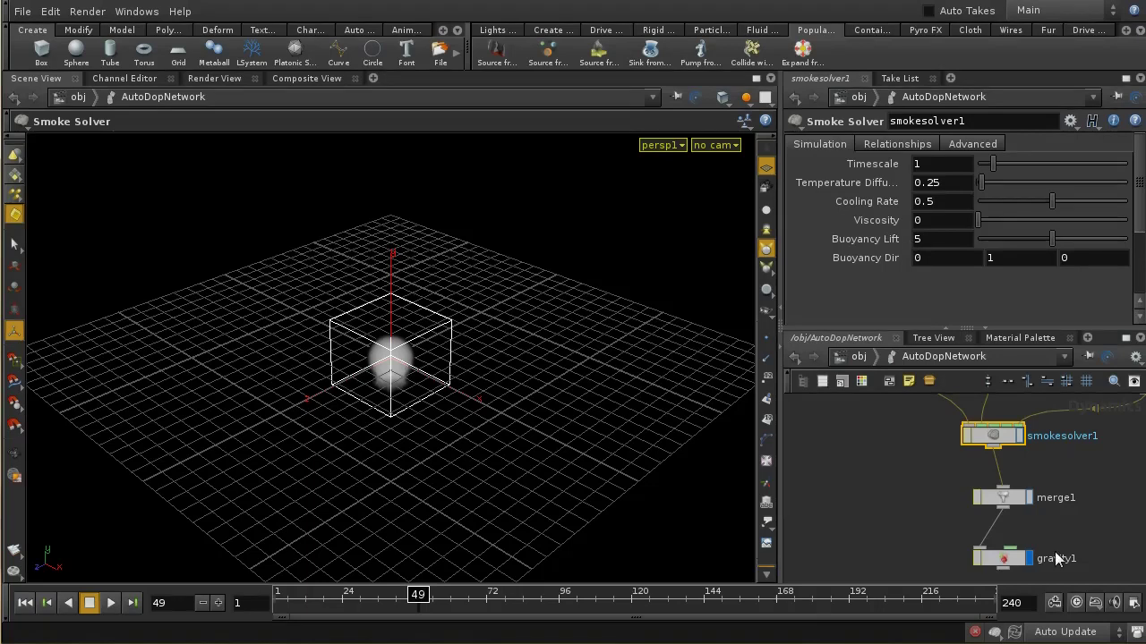
{"action": "left_click", "coordinate": [1006, 560]}
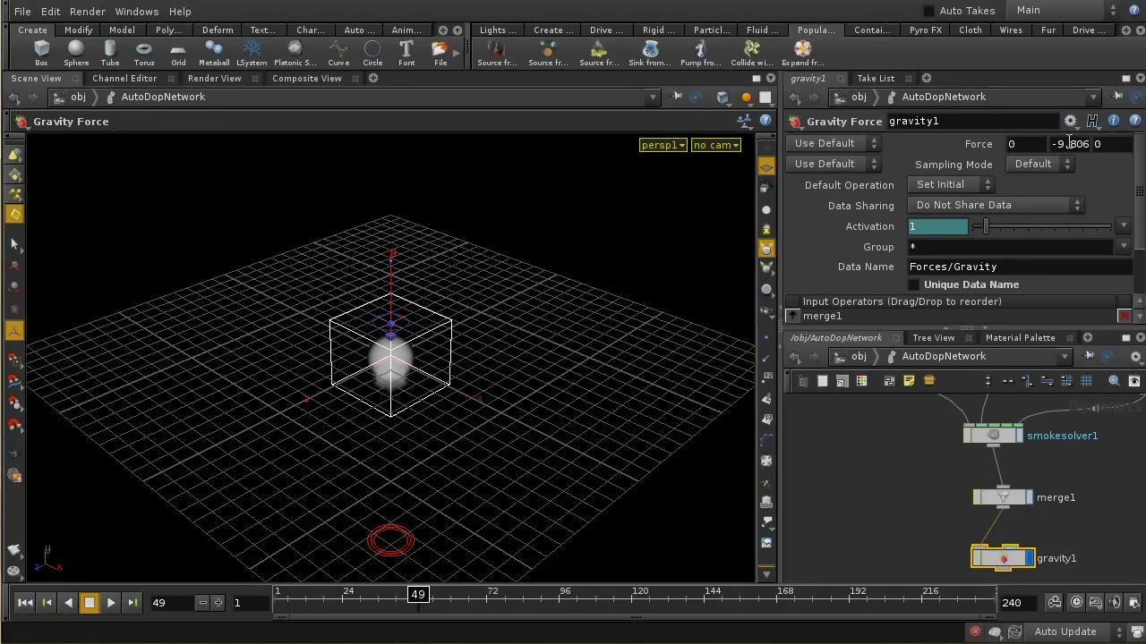
{"action": "left_click", "coordinate": [980, 561]}
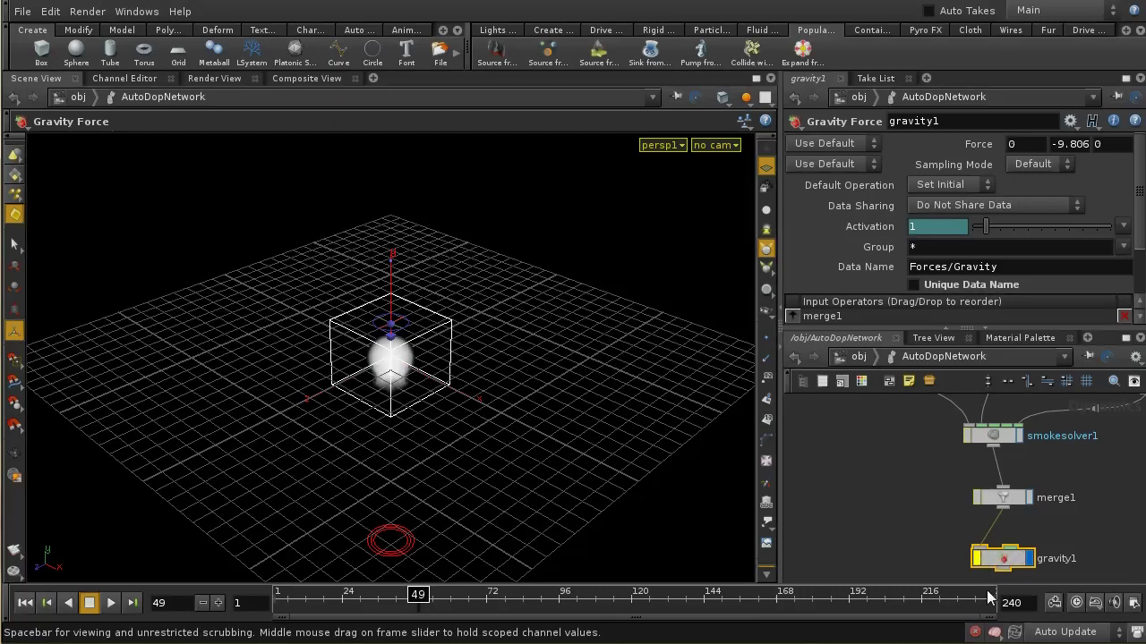
Play the smoke simulation from frame 1 with gravity bypassed, examine the rising column up close, then stop and rewind
{"action": "left_click", "coordinate": [25, 603]}
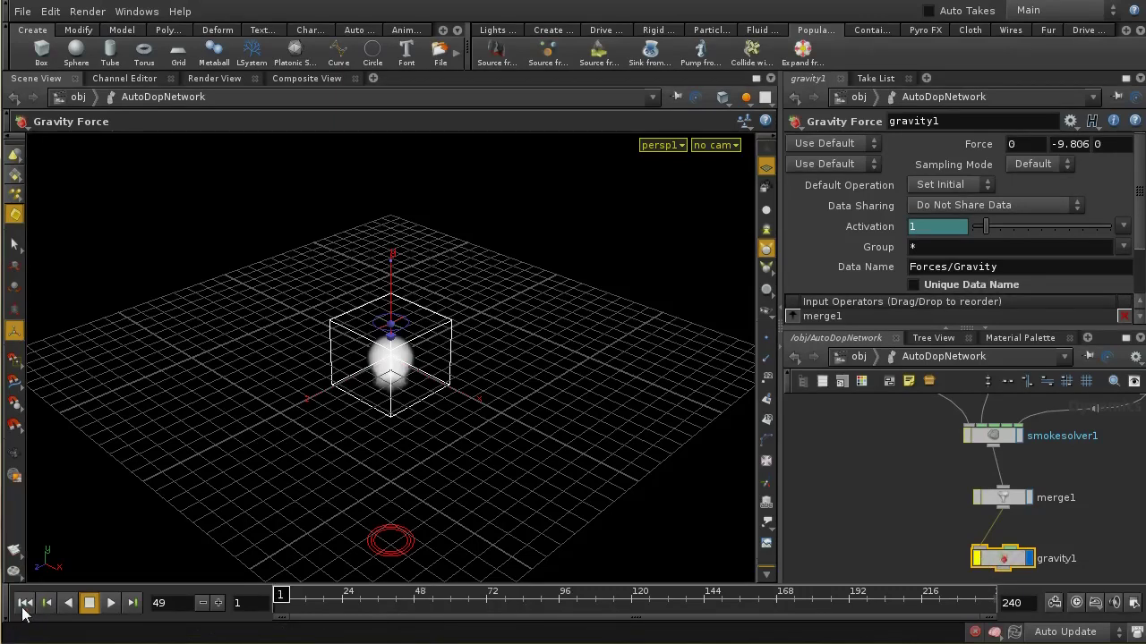
{"action": "left_click", "coordinate": [109, 603]}
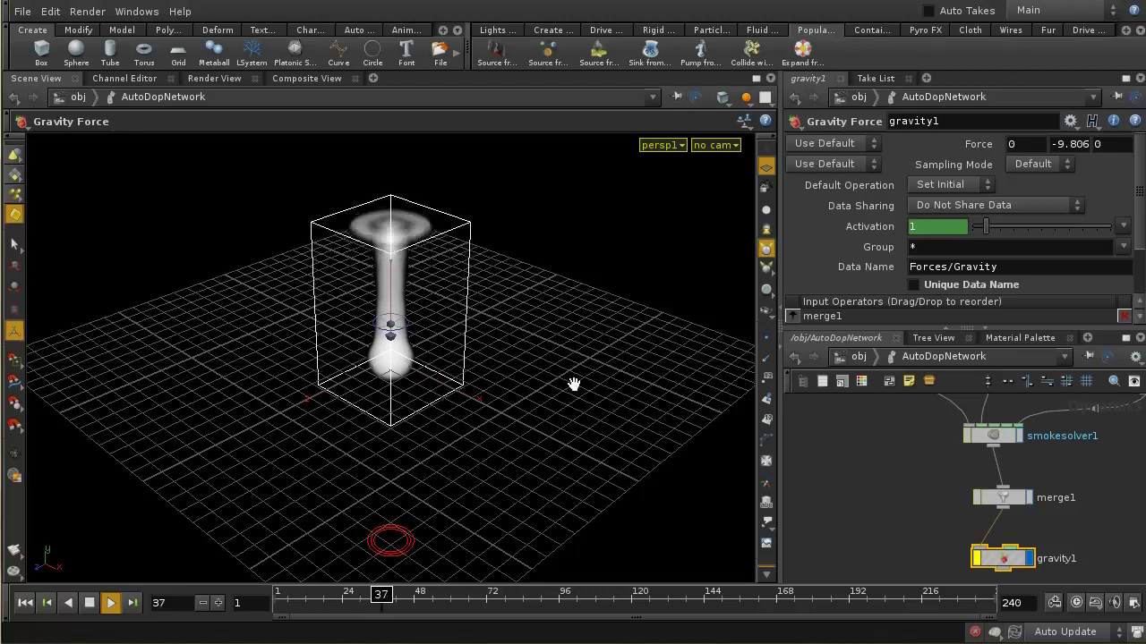
{"action": "key", "text": "Escape"}
{"action": "right_click_drag", "start_coordinate": [564, 207], "coordinate": [567, 419]}
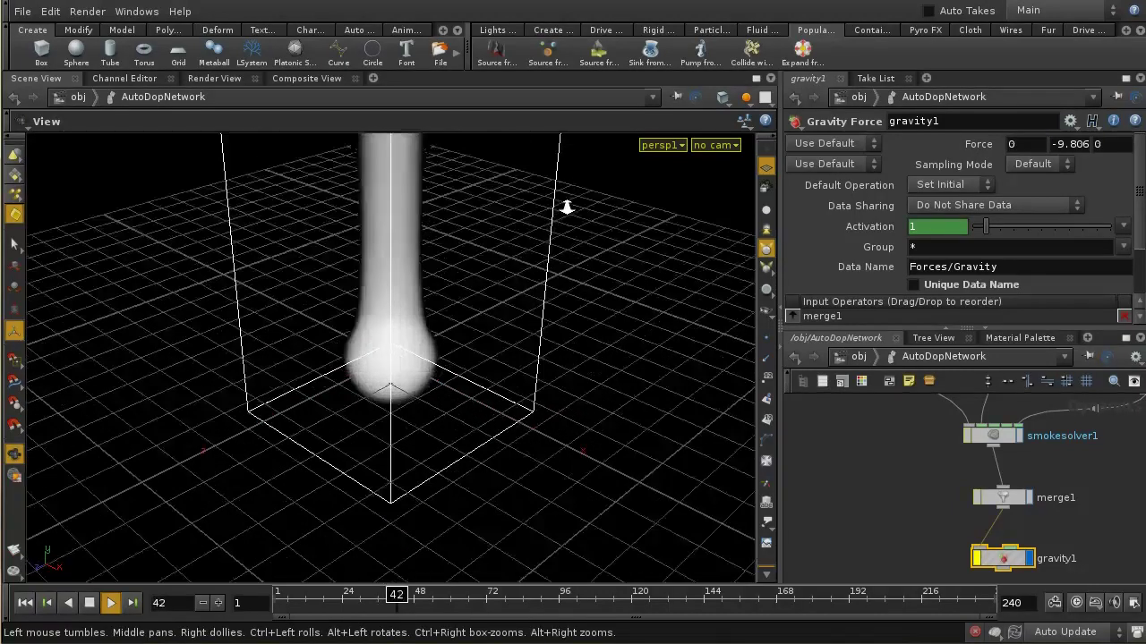
{"action": "right_click_drag", "start_coordinate": [566, 209], "coordinate": [576, 475]}
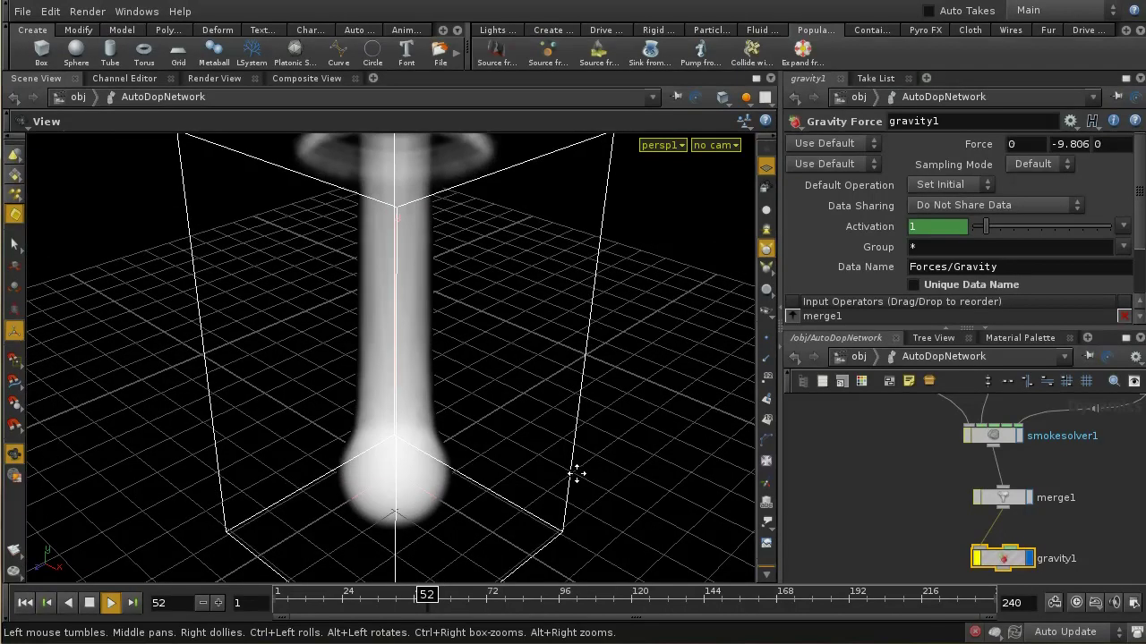
{"action": "key", "text": "Return"}
{"action": "left_click", "coordinate": [91, 604]}
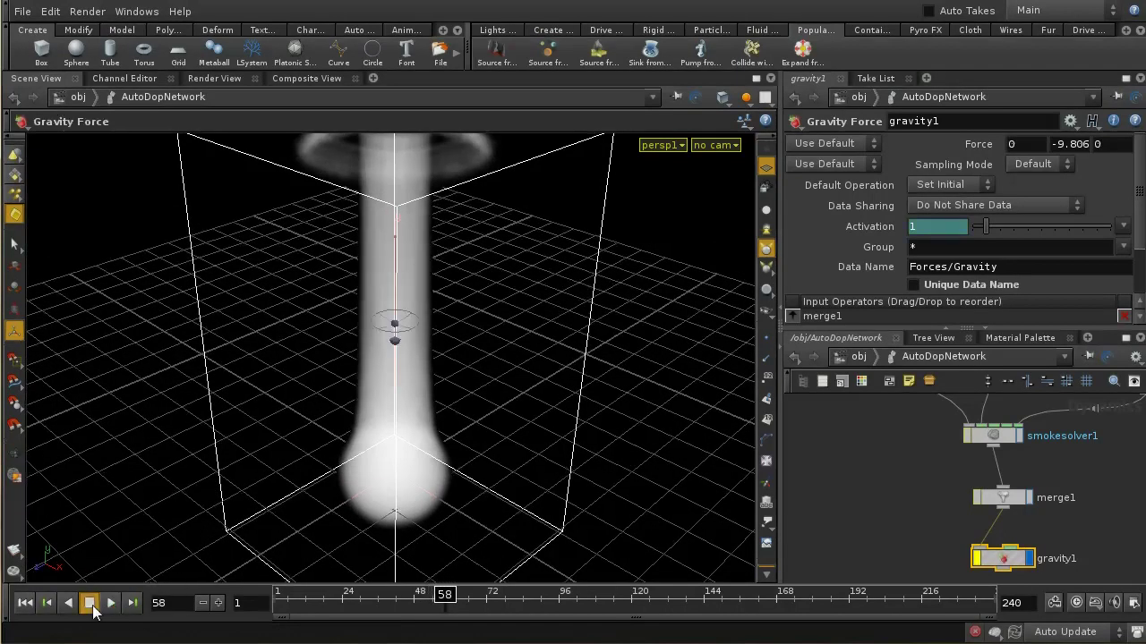
{"action": "left_click", "coordinate": [25, 602]}
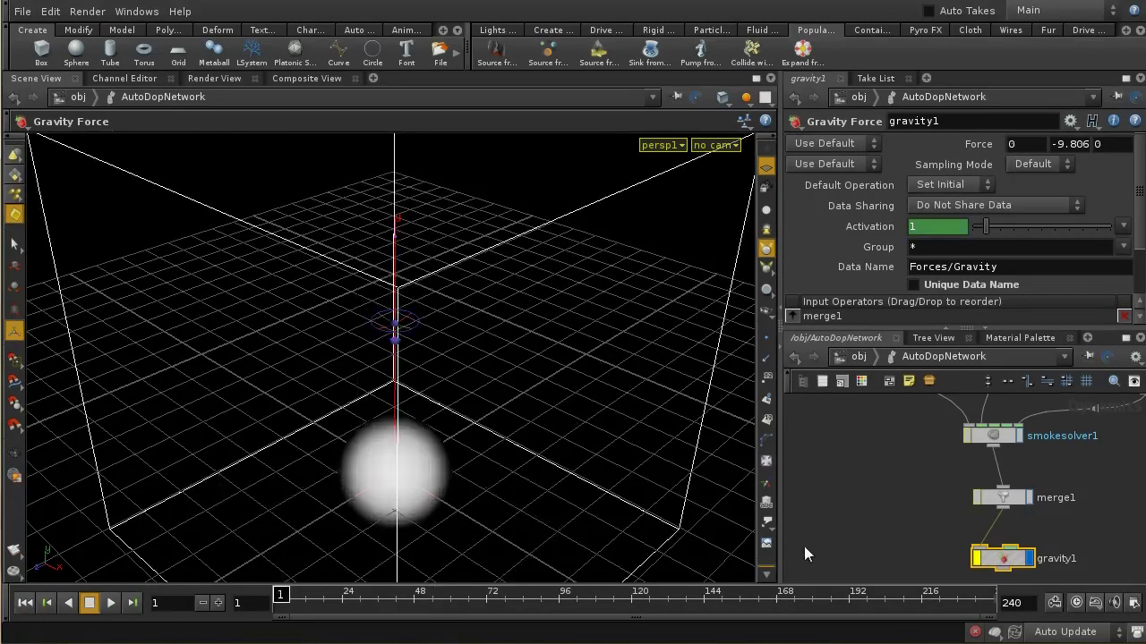
Turn on Use Noise in the create_density_volume node of sphere_object1 and set its Pulse Duration to .8
{"action": "left_click", "coordinate": [864, 360]}
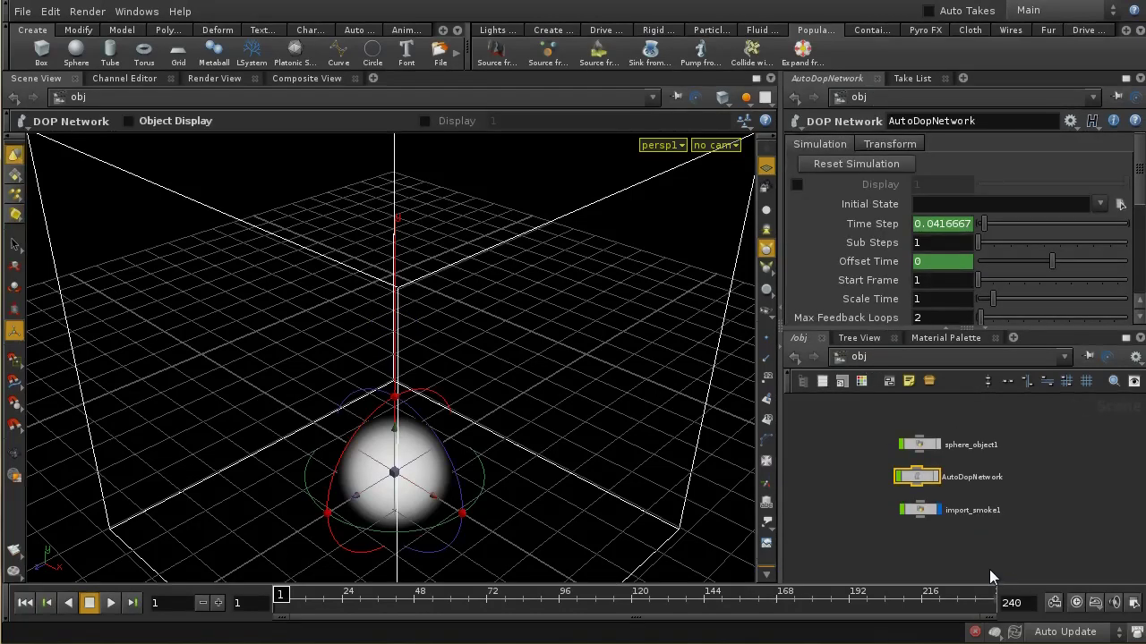
{"action": "double_click", "coordinate": [927, 446]}
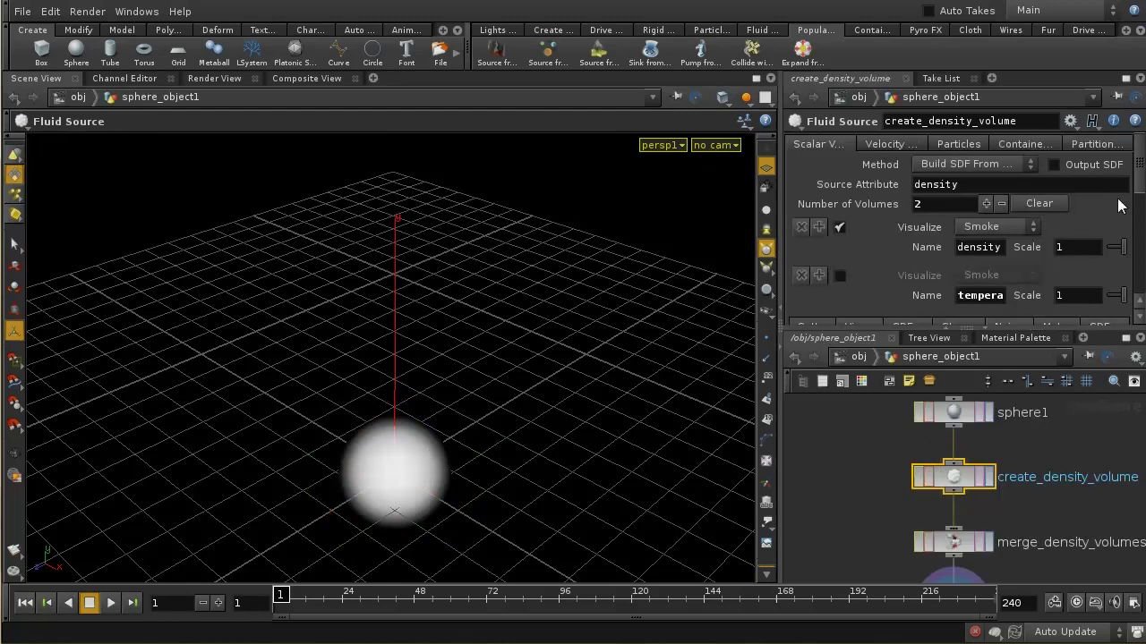
{"action": "scroll", "coordinate": [1012, 194], "scroll_direction": "down", "scroll_amount": 4}
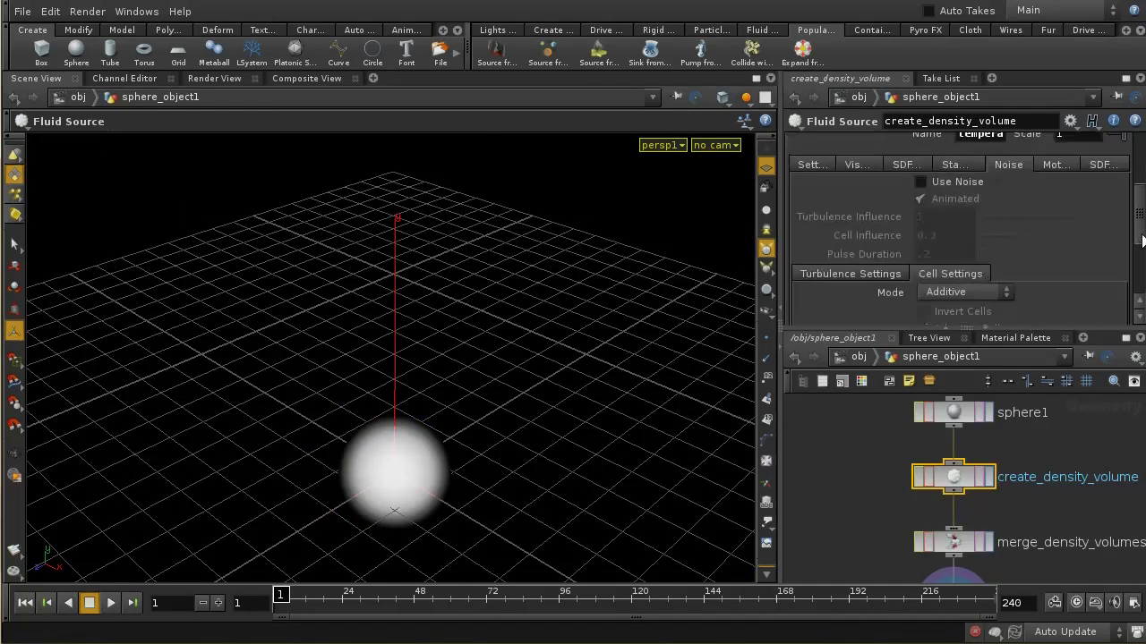
{"action": "left_click", "coordinate": [920, 189]}
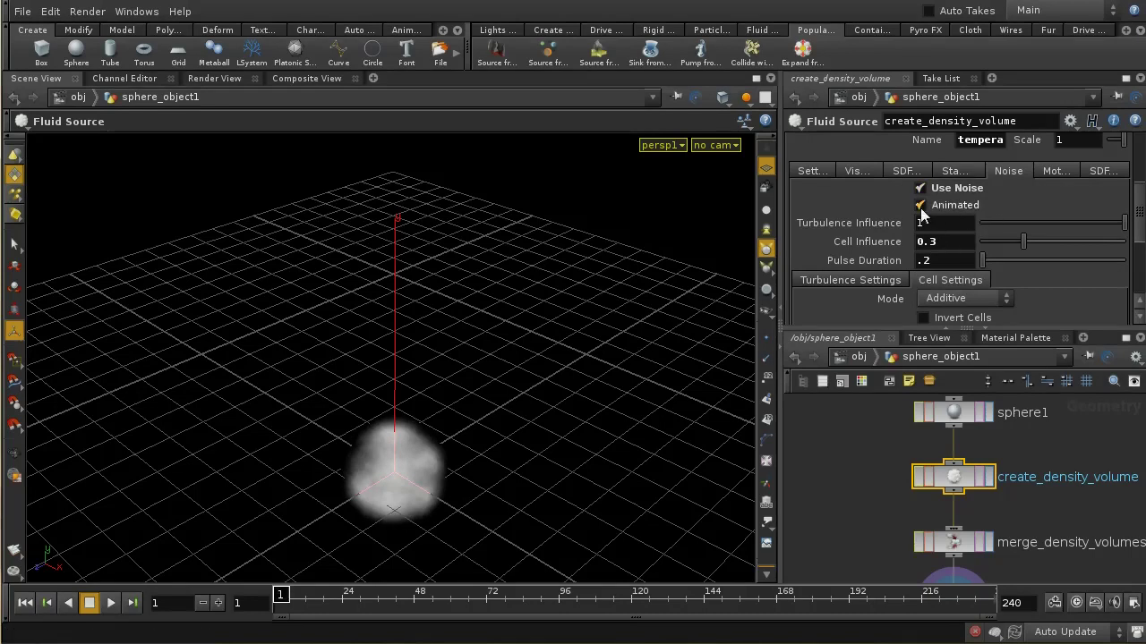
{"action": "left_click", "coordinate": [967, 257]}
{"action": "type", "text": ".8"}
{"action": "key", "text": "Return"}
Preview the animated noise on the density source, then rewind to frame 1
{"action": "left_click", "coordinate": [111, 604]}
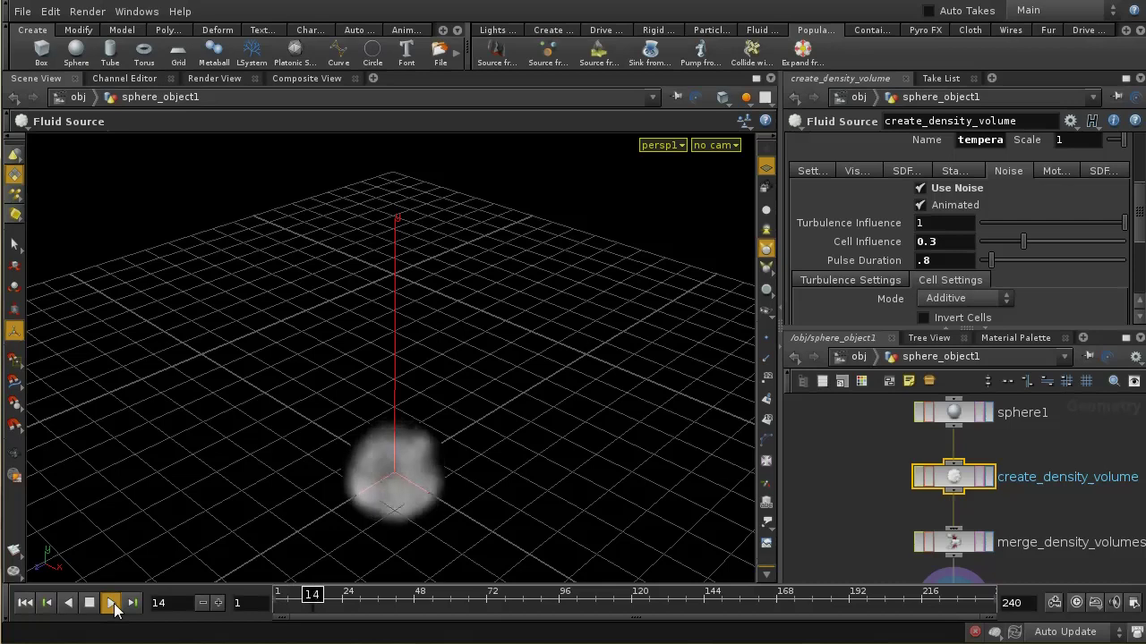
{"action": "left_click", "coordinate": [88, 603]}
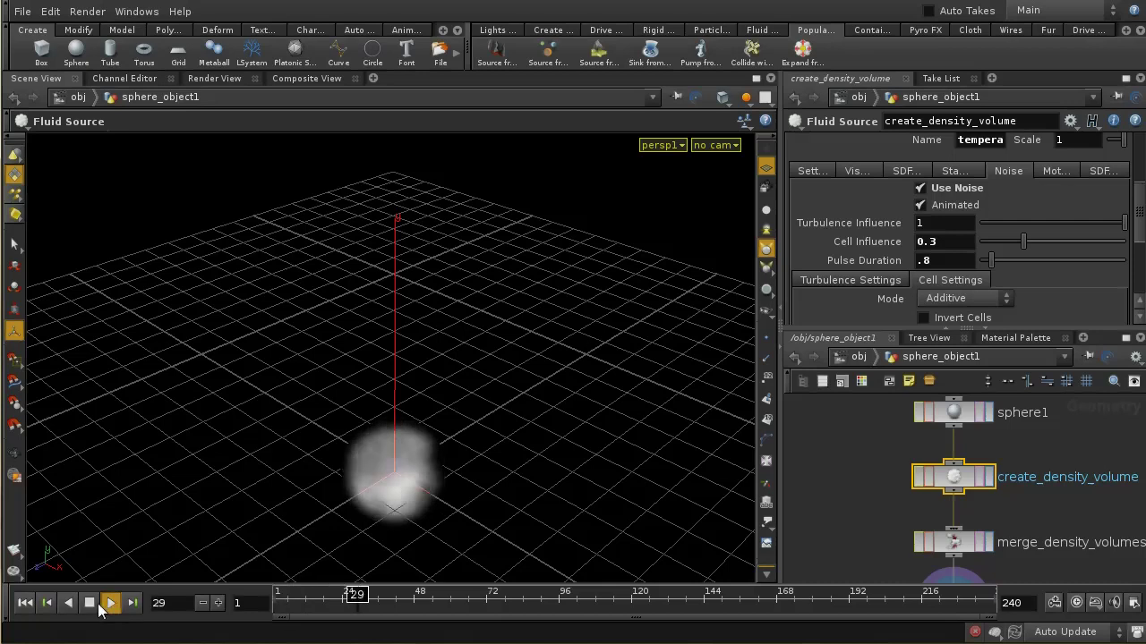
{"action": "left_click", "coordinate": [25, 603]}
Enter AutoDopNetwork and play the smoke simulation with the noisy source, then stop and rewind to frame 1
{"action": "left_click", "coordinate": [857, 356]}
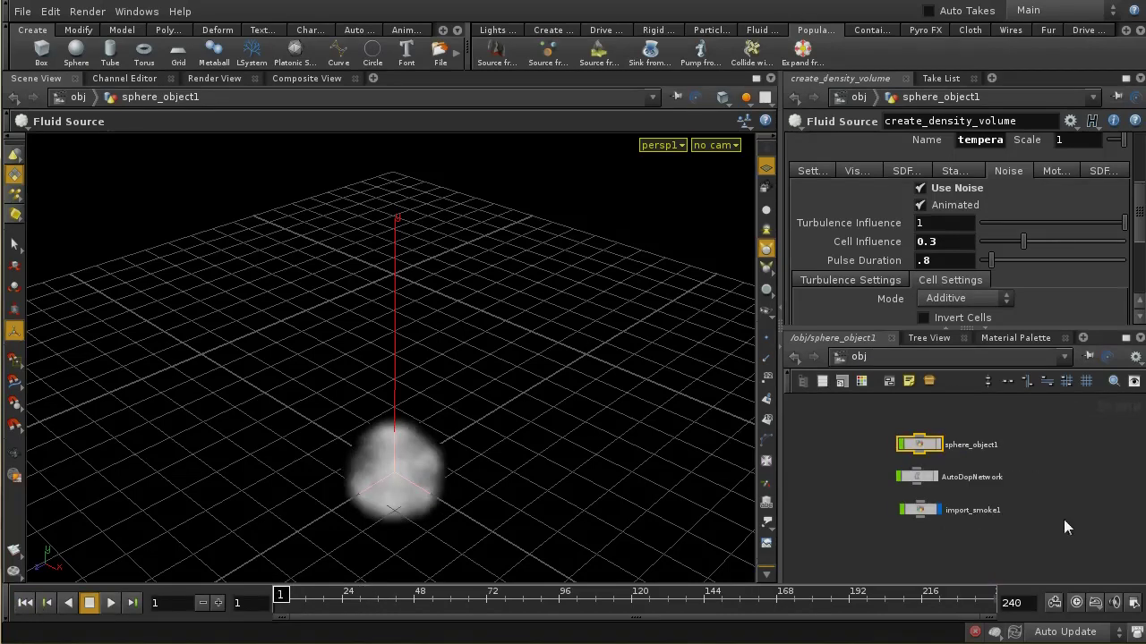
{"action": "double_click", "coordinate": [926, 479]}
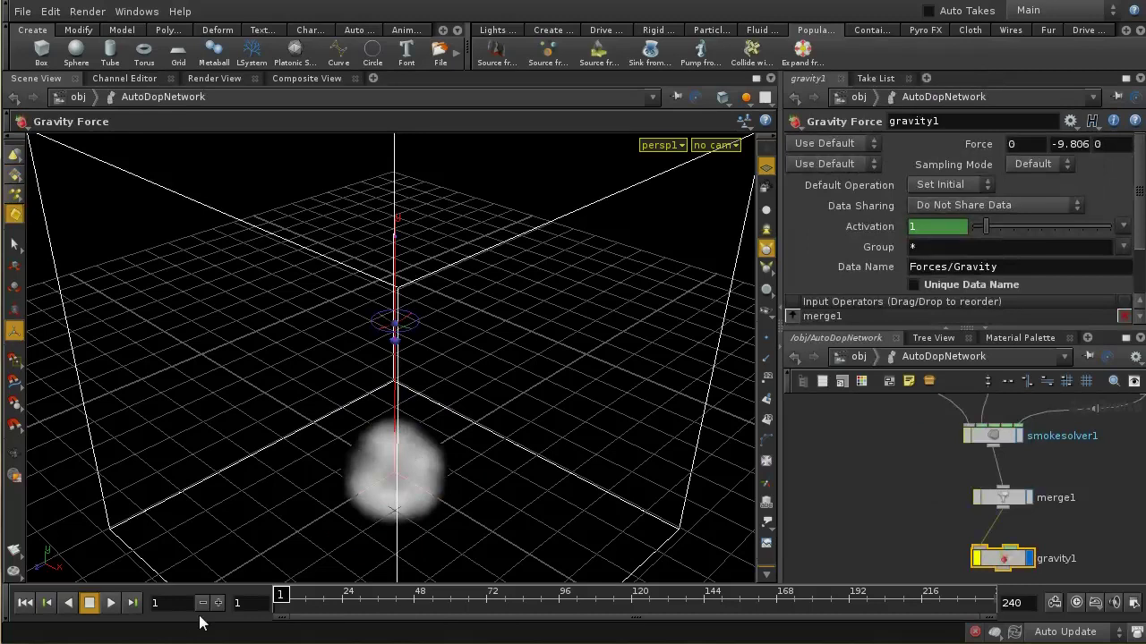
{"action": "left_click", "coordinate": [109, 604]}
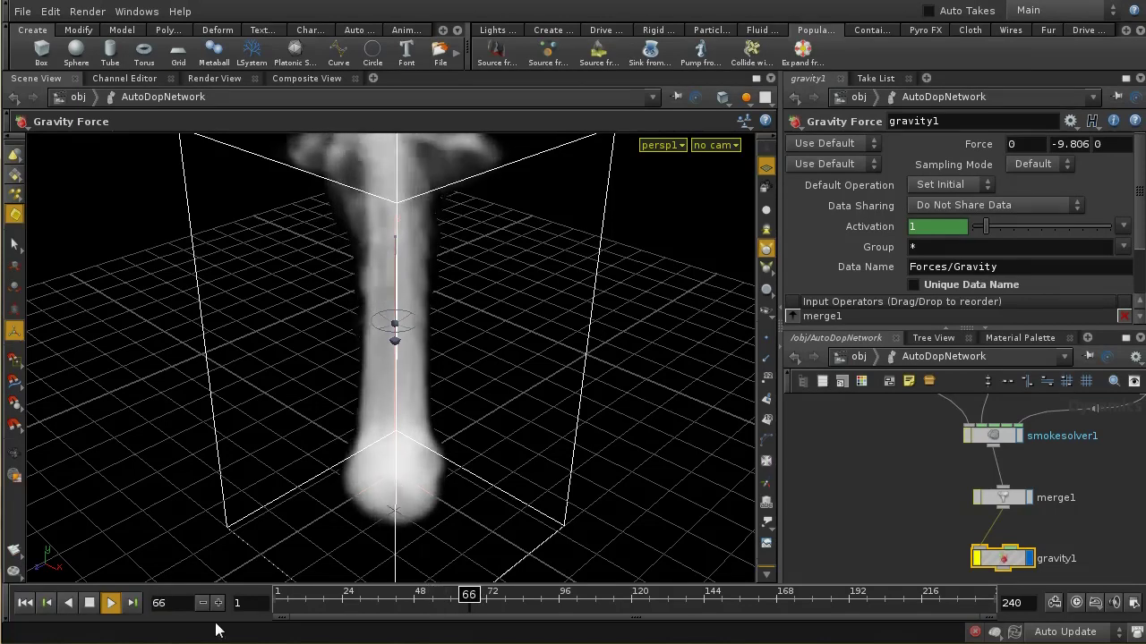
{"action": "left_click", "coordinate": [90, 606]}
{"action": "left_click", "coordinate": [24, 606]}
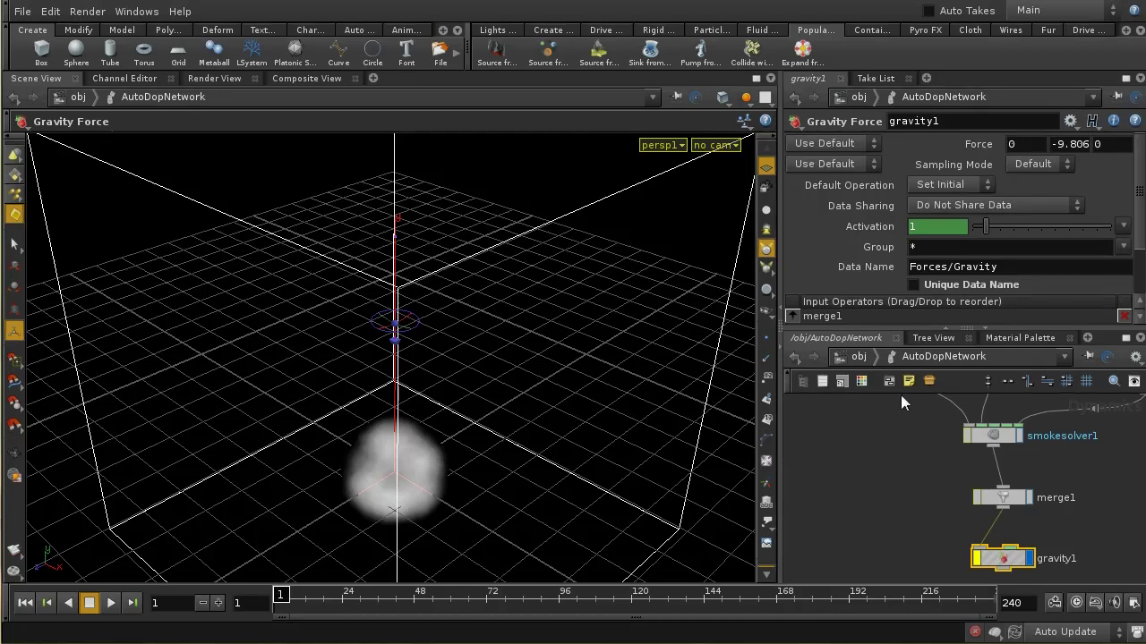
Go back inside sphere_object1 and turn off Use Noise on create_density_volume
{"action": "left_click", "coordinate": [859, 365]}
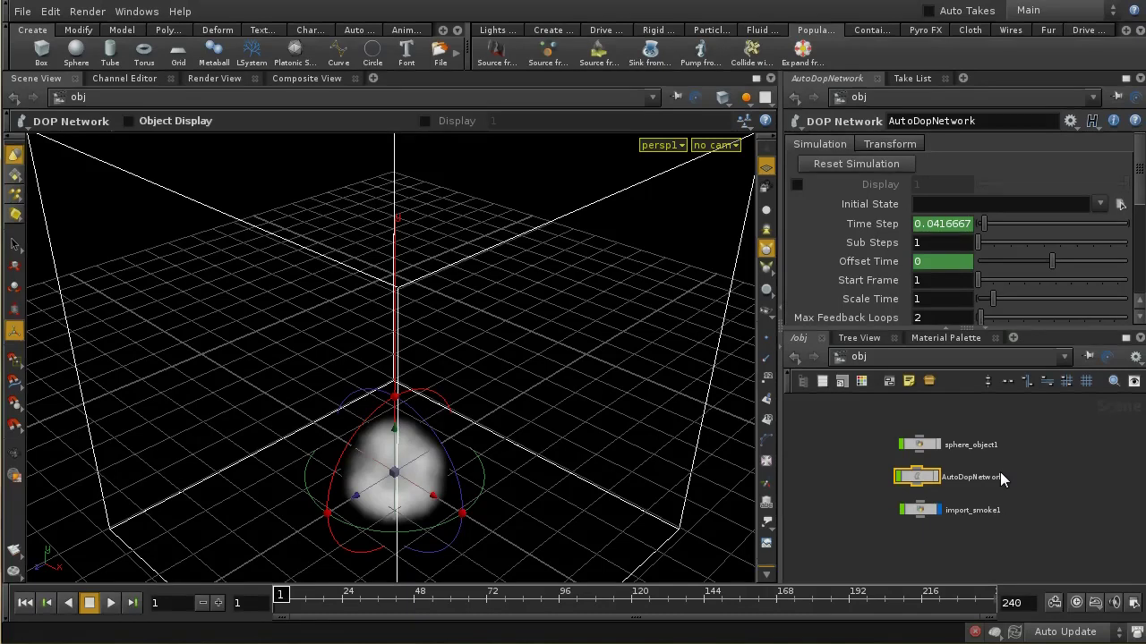
{"action": "double_click", "coordinate": [918, 445]}
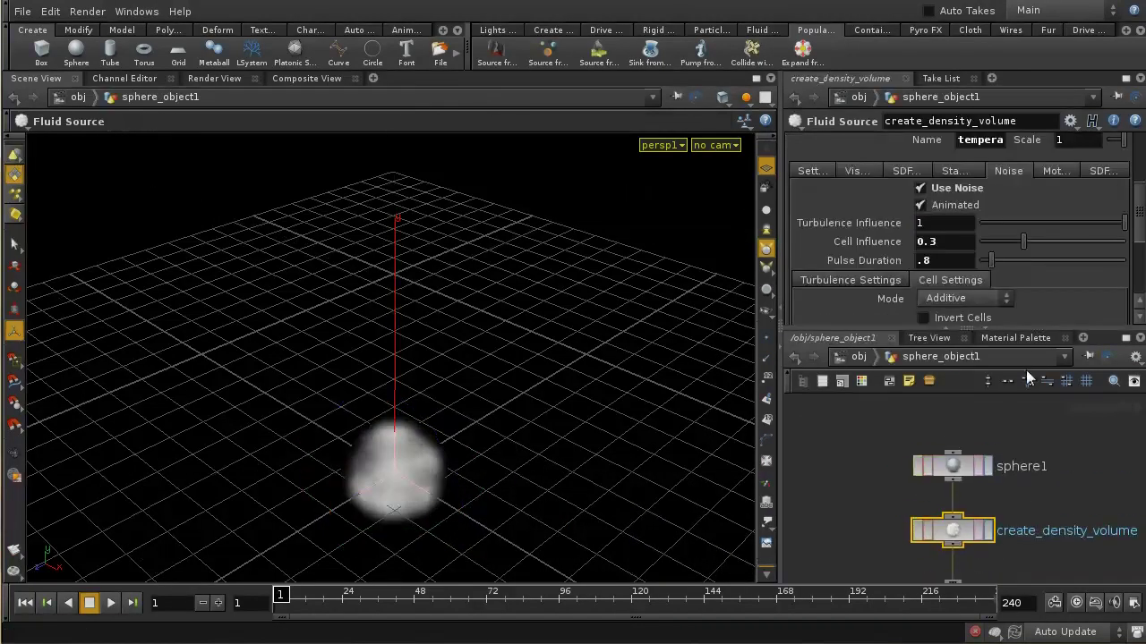
{"action": "left_click_drag", "start_coordinate": [1139, 215], "coordinate": [1137, 179]}
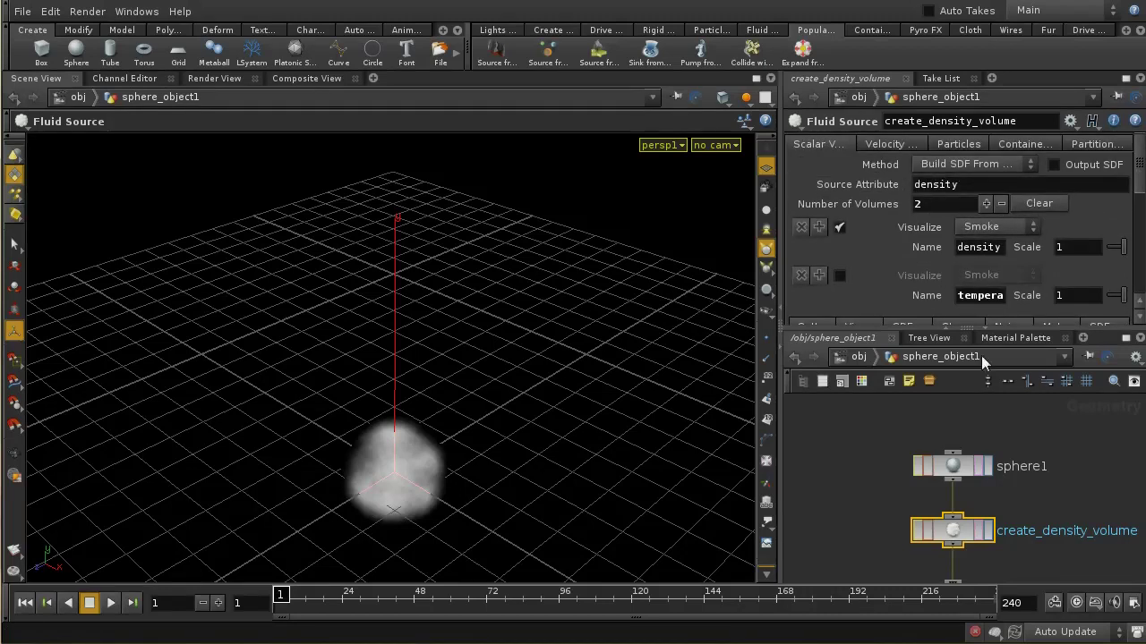
{"action": "left_click_drag", "start_coordinate": [961, 461], "coordinate": [959, 442]}
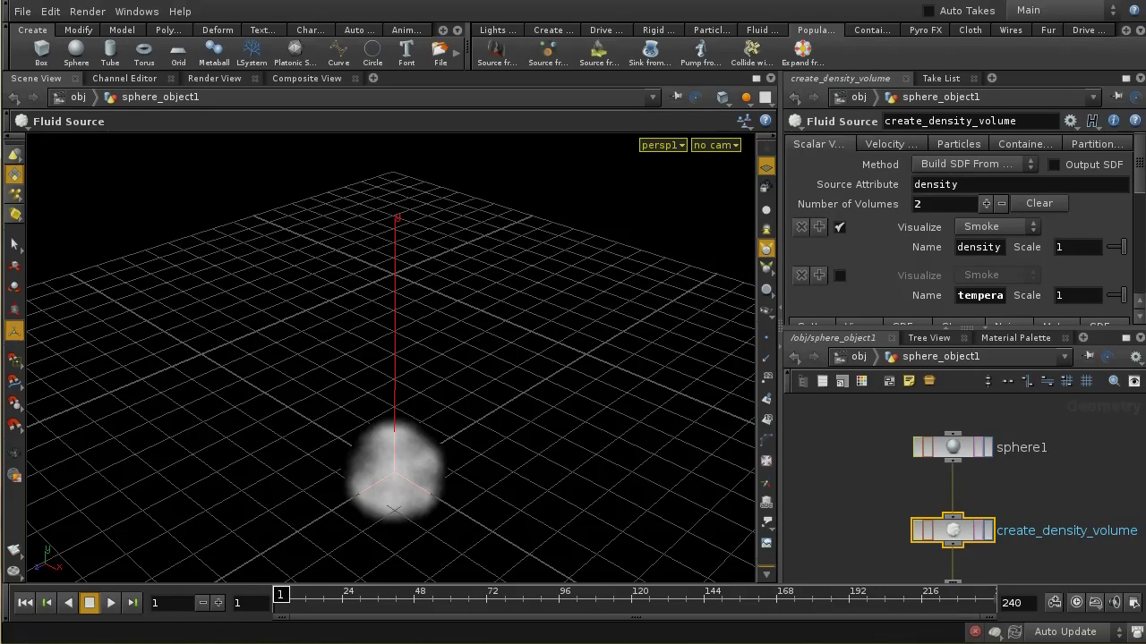
{"action": "left_click_drag", "start_coordinate": [1140, 172], "coordinate": [1140, 211]}
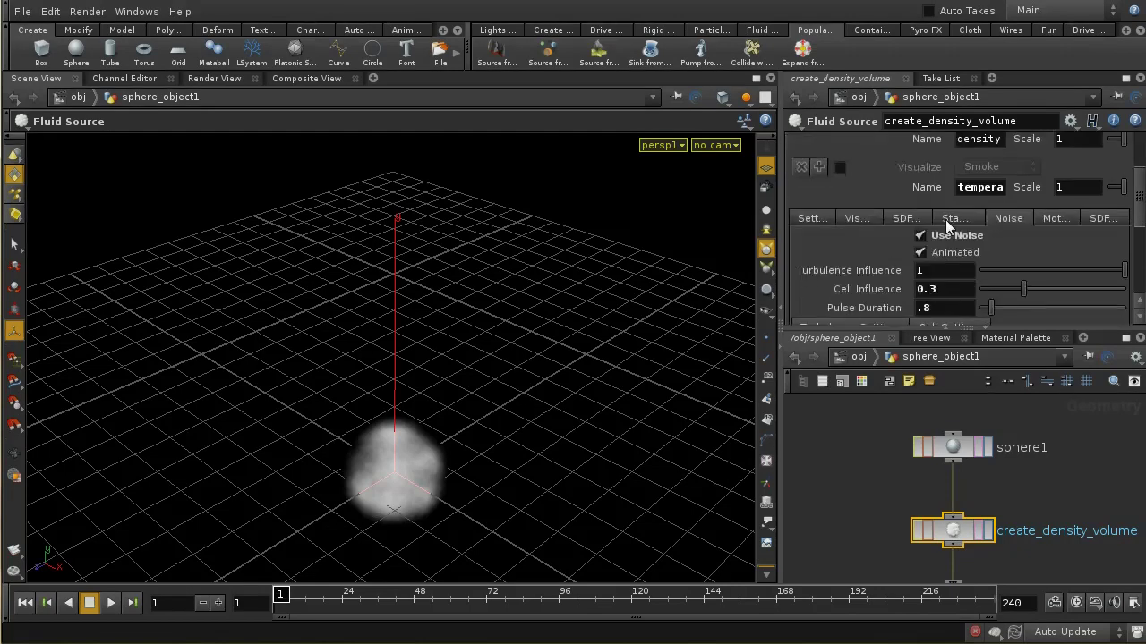
{"action": "left_click", "coordinate": [921, 236]}
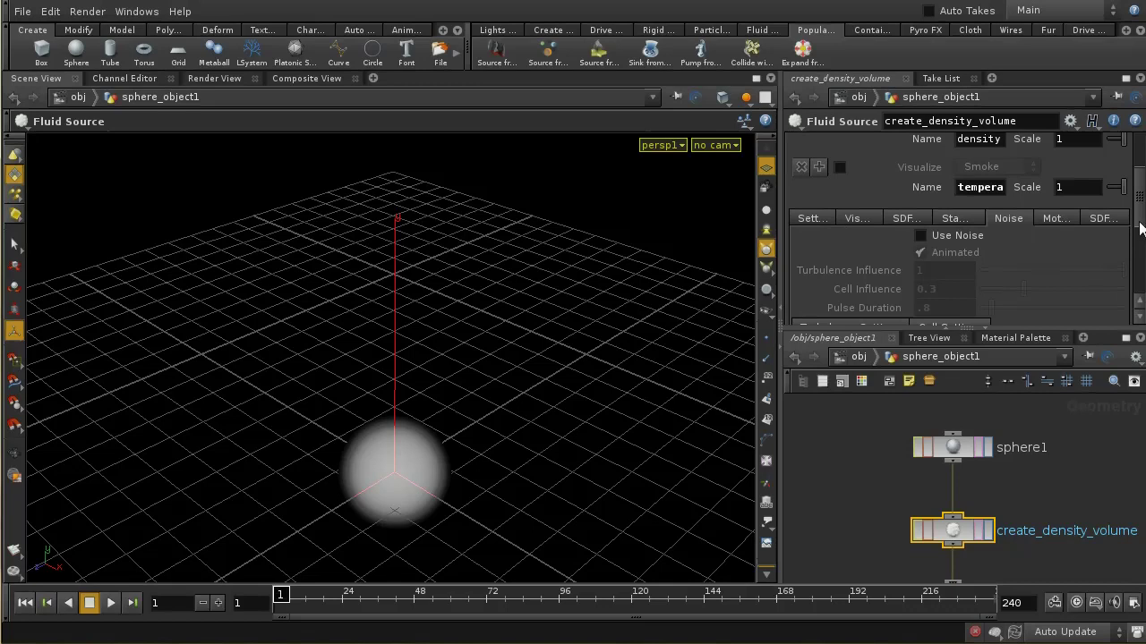
{"action": "left_click_drag", "start_coordinate": [1140, 230], "coordinate": [1140, 176]}
Enable Add Velocity in the velocity volume settings of create_density_volume
{"action": "left_click", "coordinate": [890, 144]}
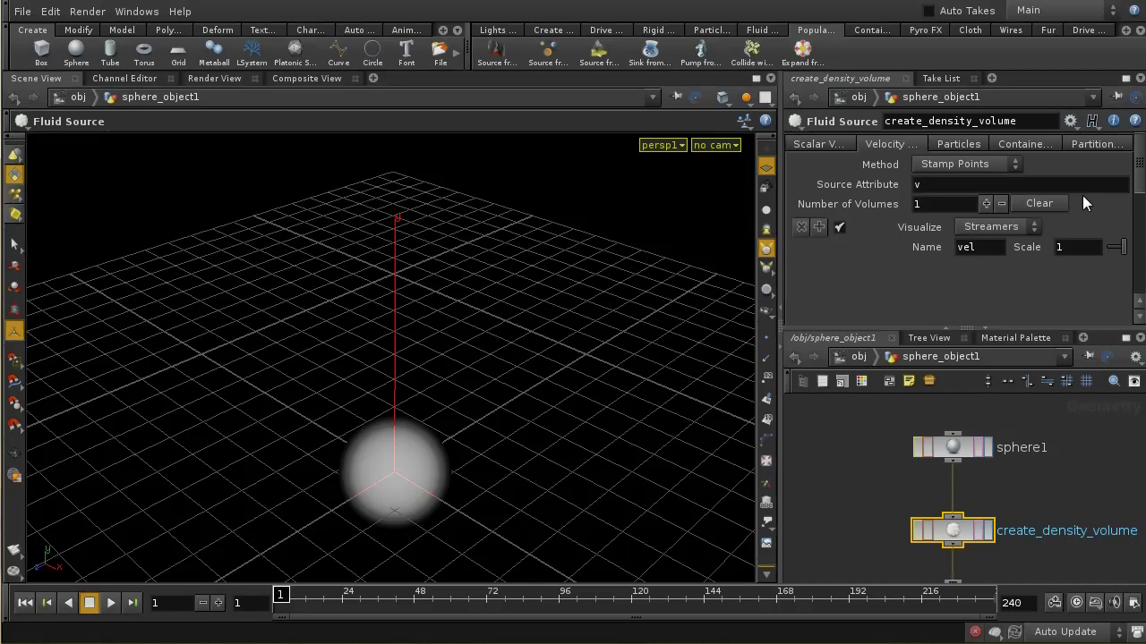
{"action": "mouse_move", "coordinate": [1141, 190]}
{"action": "left_mouse_down"}
{"action": "mouse_move", "coordinate": [1141, 232]}
{"action": "mouse_move", "coordinate": [1139, 209]}
{"action": "left_mouse_up"}
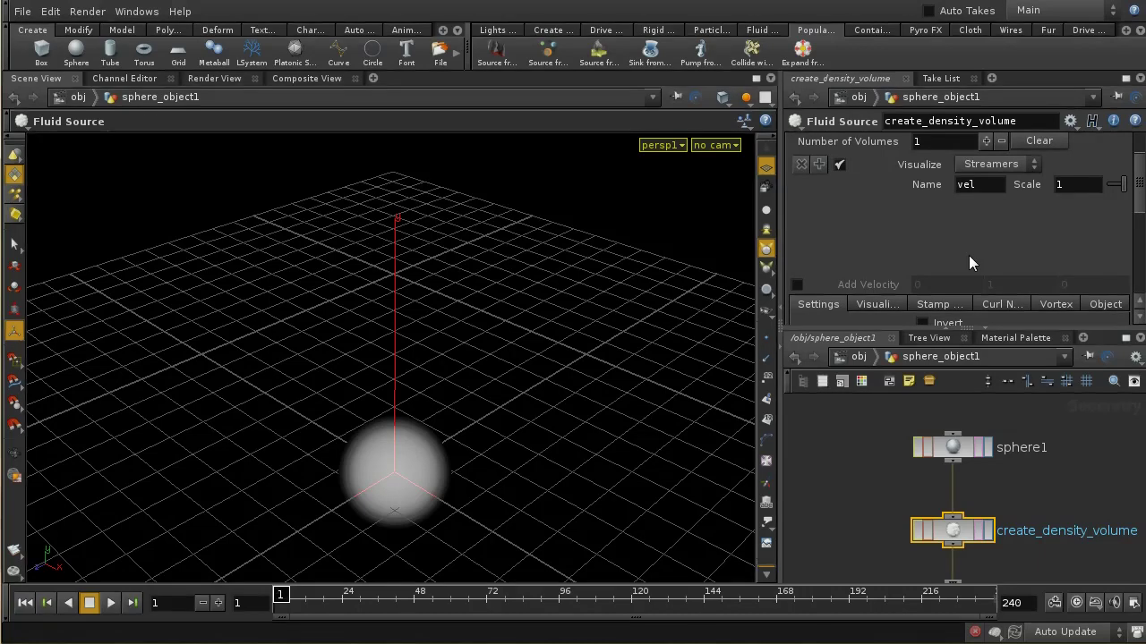
{"action": "left_click", "coordinate": [797, 283]}
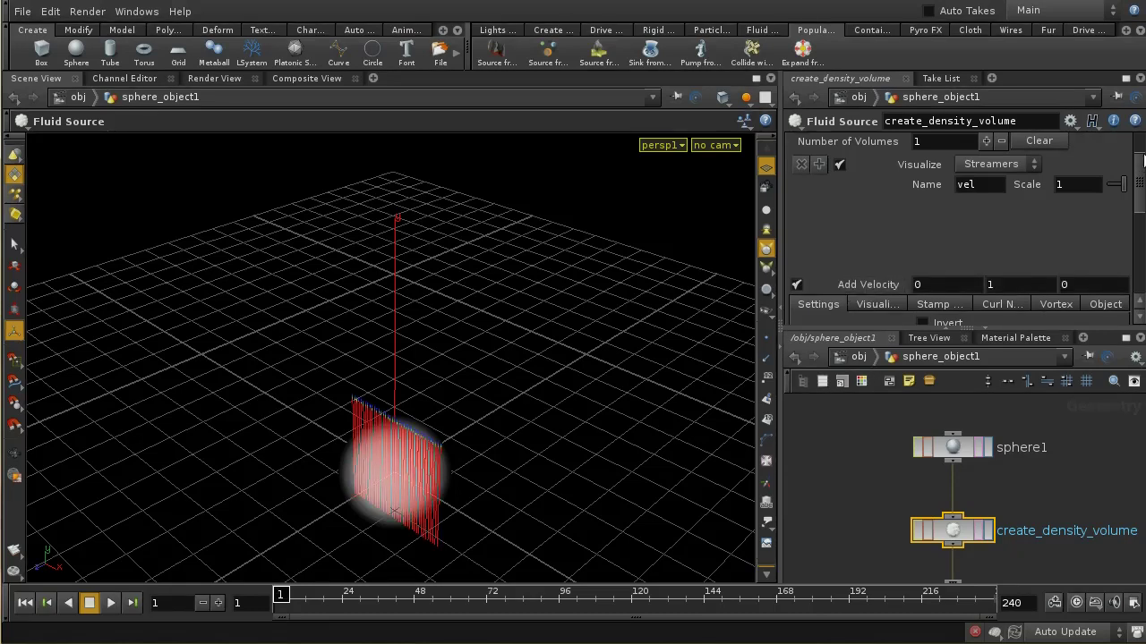
{"action": "scroll", "coordinate": [1143, 159], "scroll_direction": "up", "scroll_amount": 2}
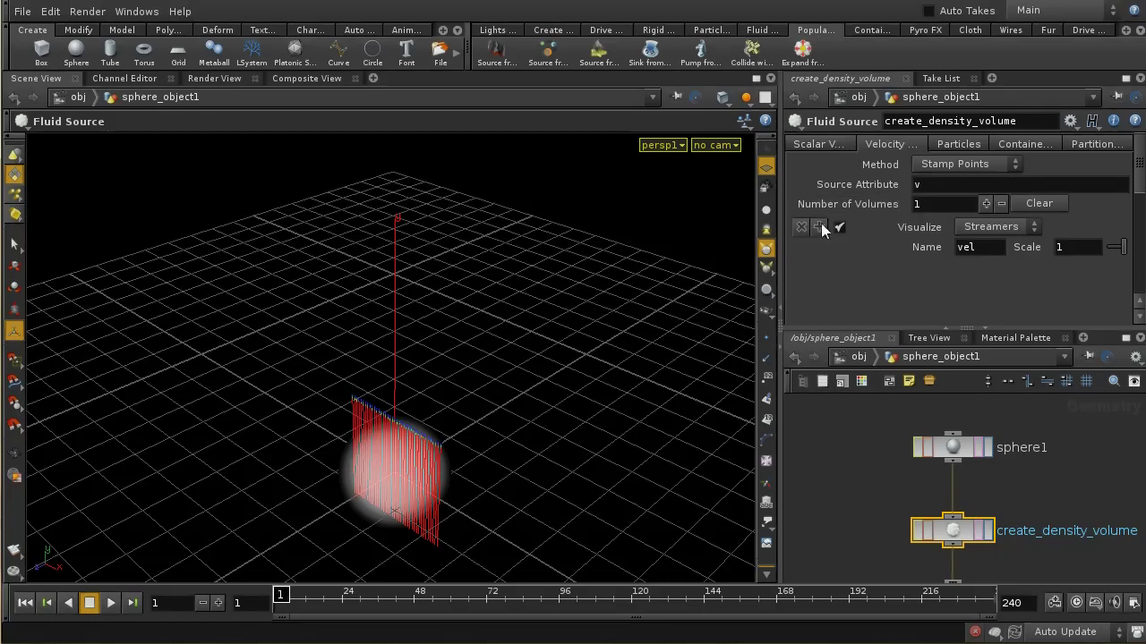
Apply a Noise motion effect to the Add Velocity parameter with an Amplitude of .5 and close its settings window
{"action": "scroll", "coordinate": [949, 215], "scroll_direction": "down", "scroll_amount": 4}
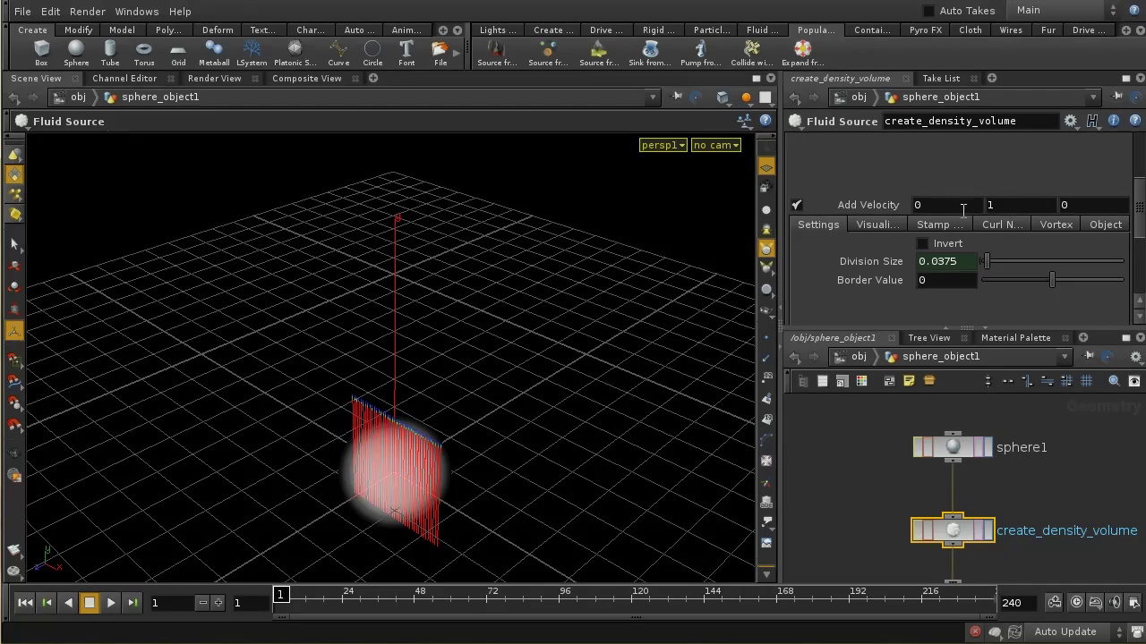
{"action": "right_click", "coordinate": [885, 204]}
{"action": "mouse_move", "coordinate": [906, 242]}
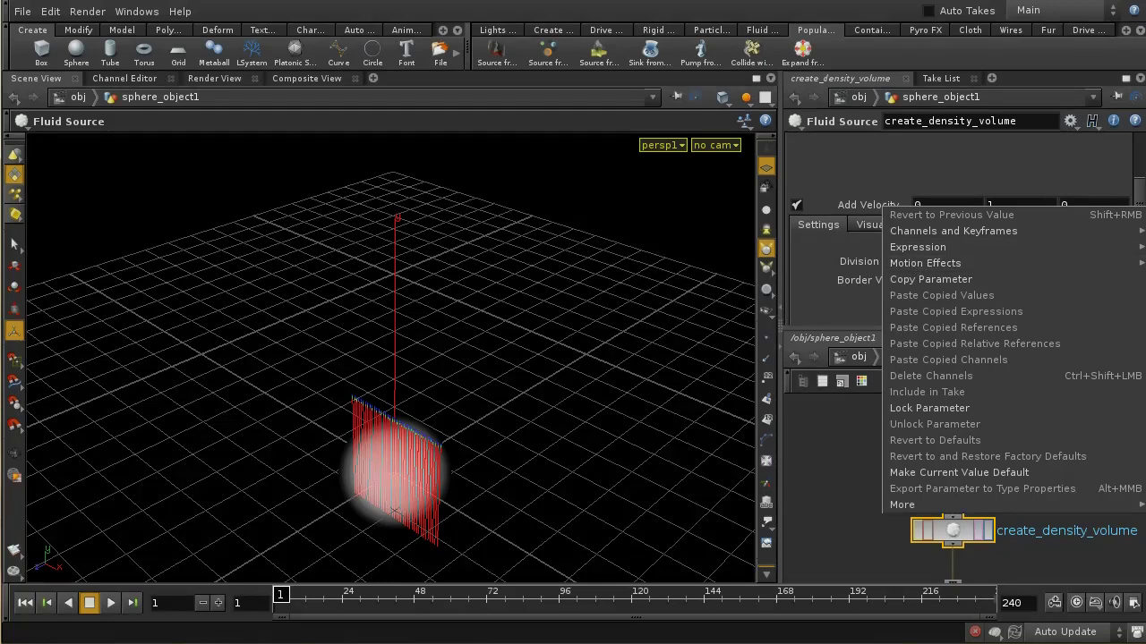
{"action": "left_click", "coordinate": [913, 391]}
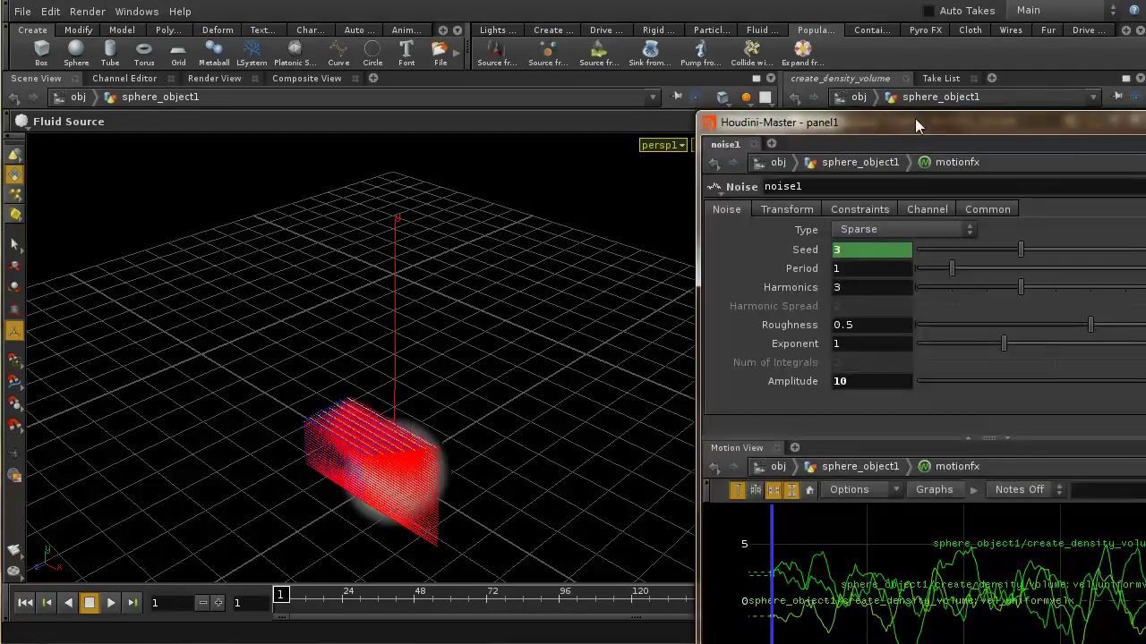
{"action": "left_click_drag", "start_coordinate": [915, 118], "coordinate": [546, 11]}
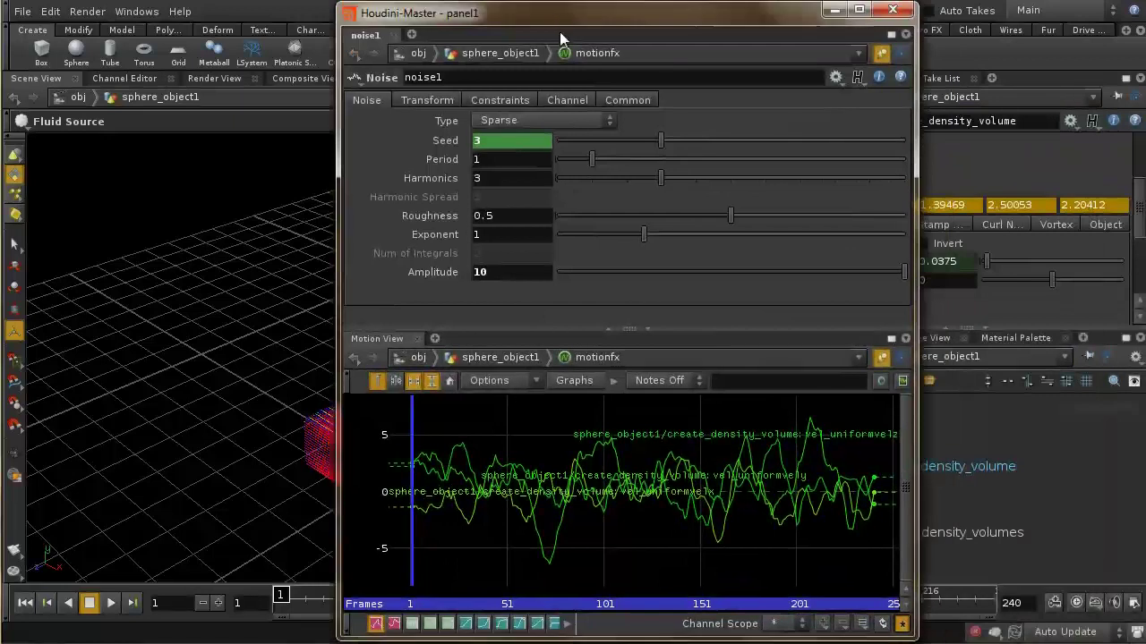
{"action": "left_click", "coordinate": [488, 274]}
{"action": "type", "text": ".5"}
{"action": "key", "text": "Return"}
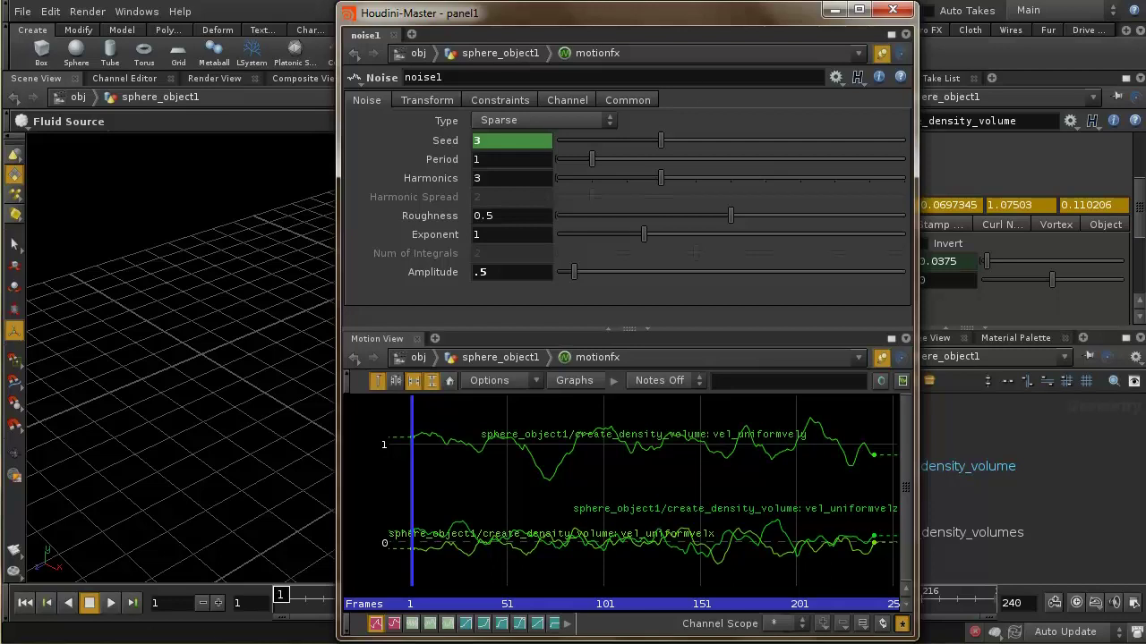
{"action": "left_click", "coordinate": [887, 14]}
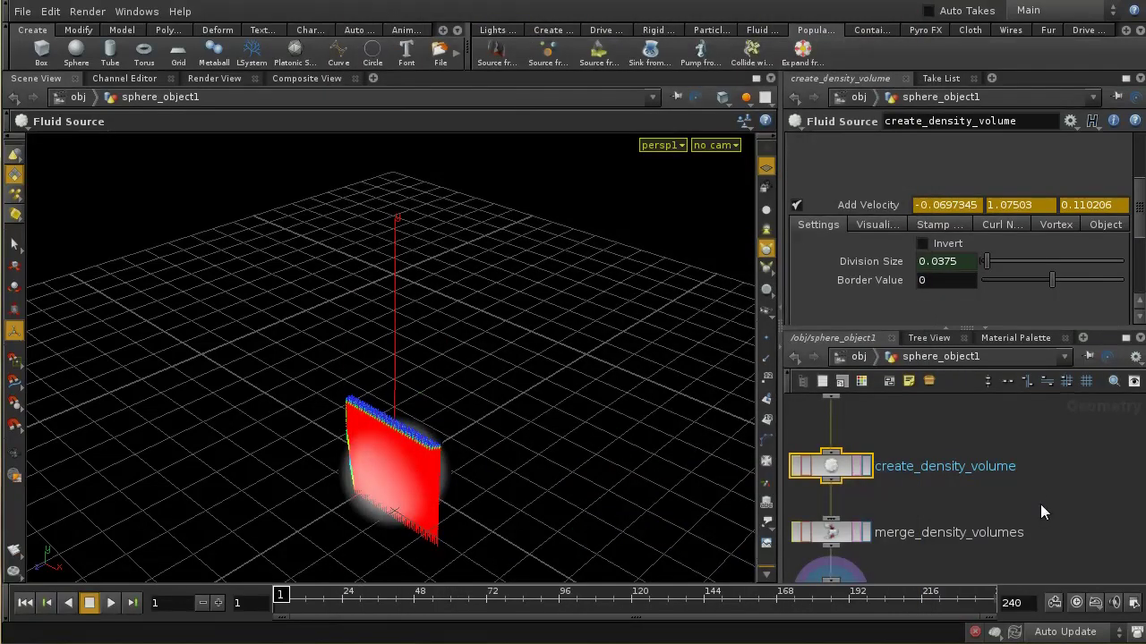
Enter the motionfx network and insert a Delete node directly after noise_create_density_volume_clip1
{"action": "scroll", "coordinate": [1011, 464], "scroll_direction": "down", "scroll_amount": 2}
{"action": "scroll", "coordinate": [1011, 461], "scroll_direction": "down", "scroll_amount": 1}
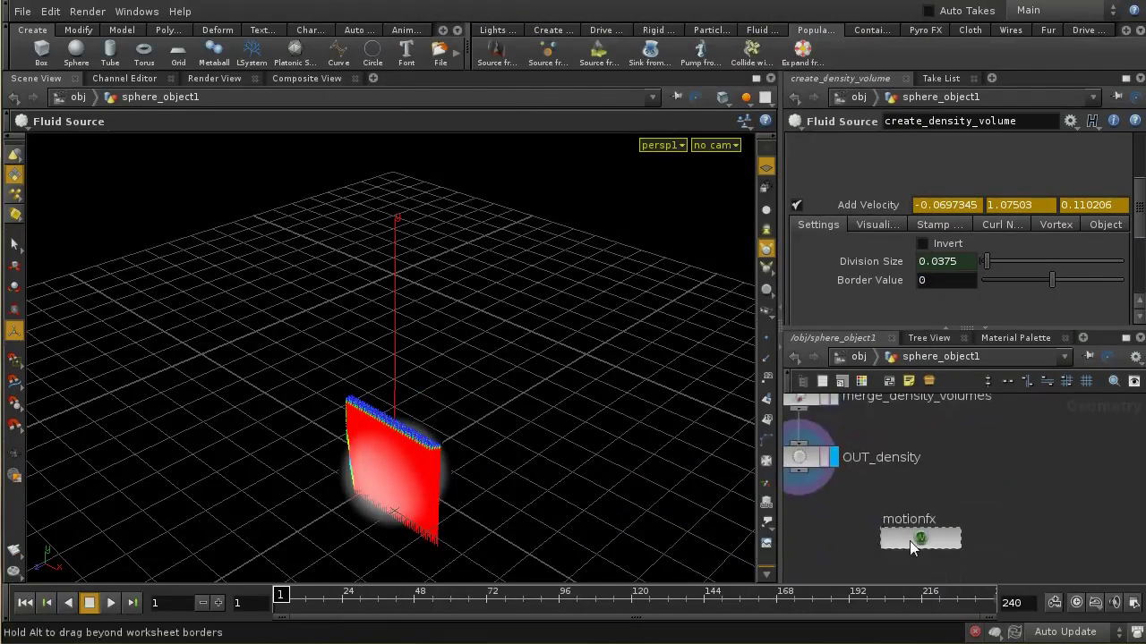
{"action": "double_click", "coordinate": [909, 541]}
{"action": "middle_click_drag", "start_coordinate": [989, 522], "coordinate": [996, 592]}
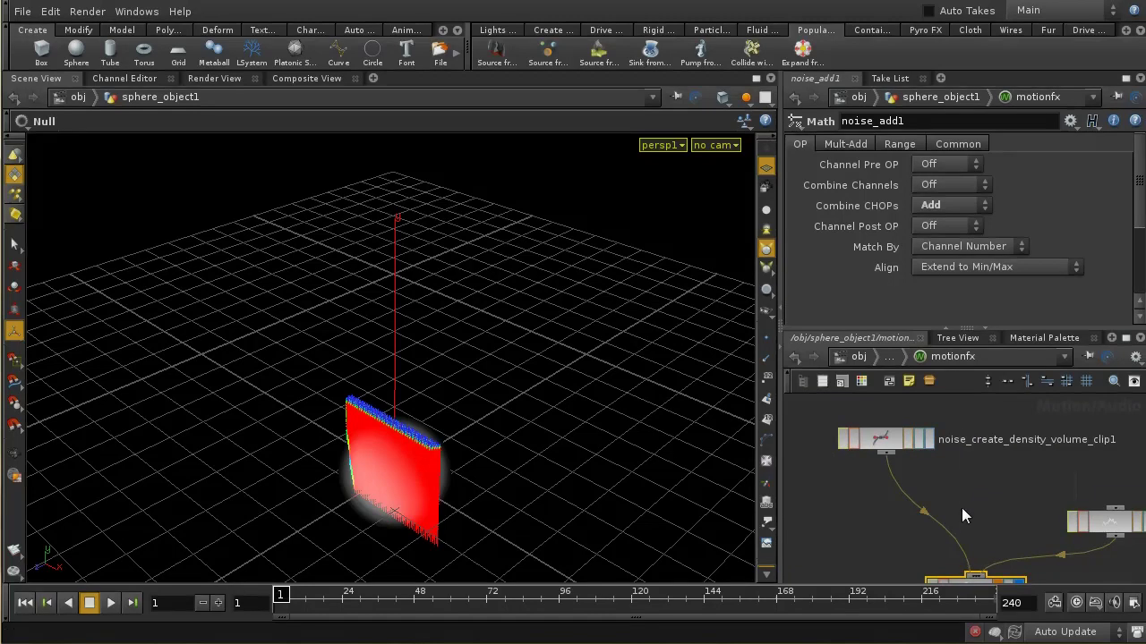
{"action": "key", "text": "Tab"}
{"action": "type", "text": "Delay"}
{"action": "left_click", "coordinate": [1110, 473]}
{"action": "left_click", "coordinate": [911, 518]}
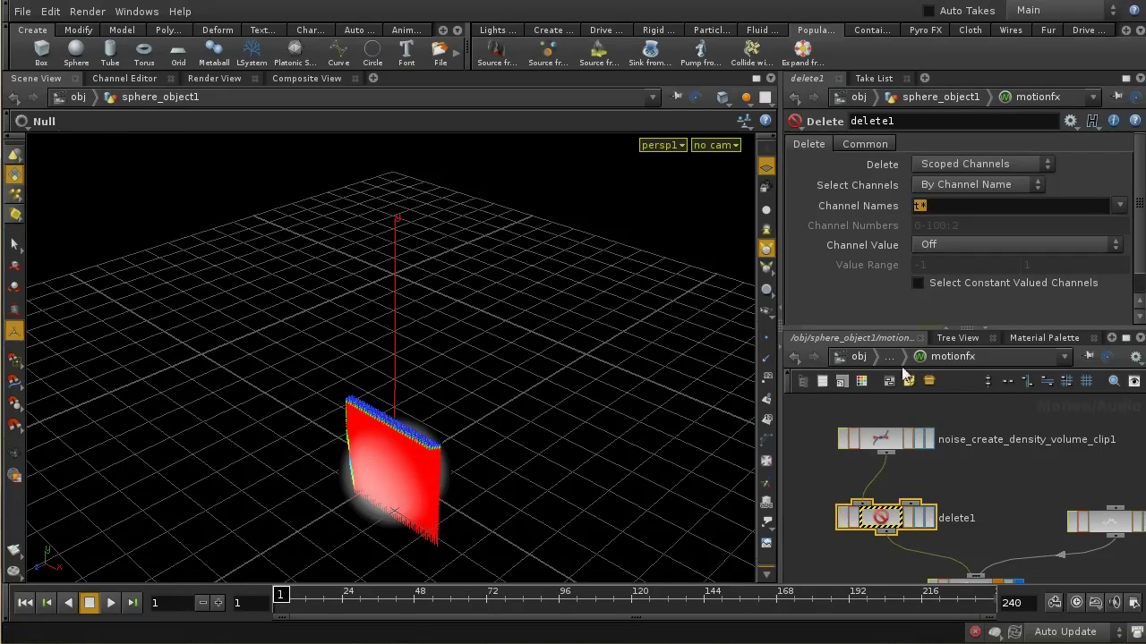
Check the channels in noise_create_density_volume_clip1 and set delete1's Channel Names to *vely
{"action": "left_click", "coordinate": [882, 439]}
{"action": "middle_click", "coordinate": [881, 437]}
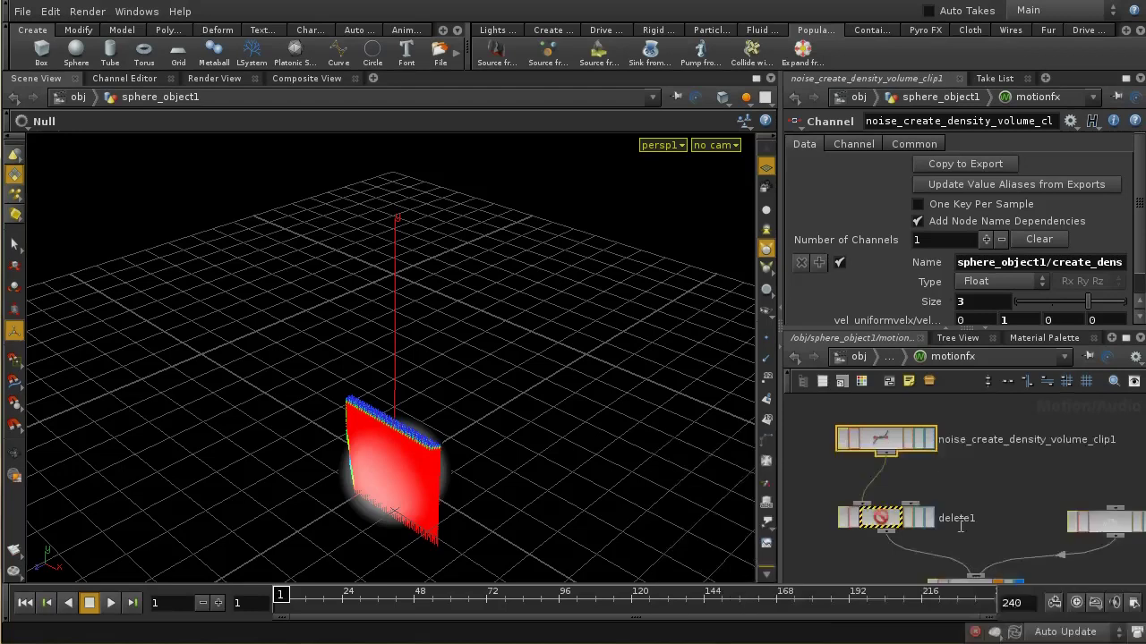
{"action": "left_click", "coordinate": [887, 503]}
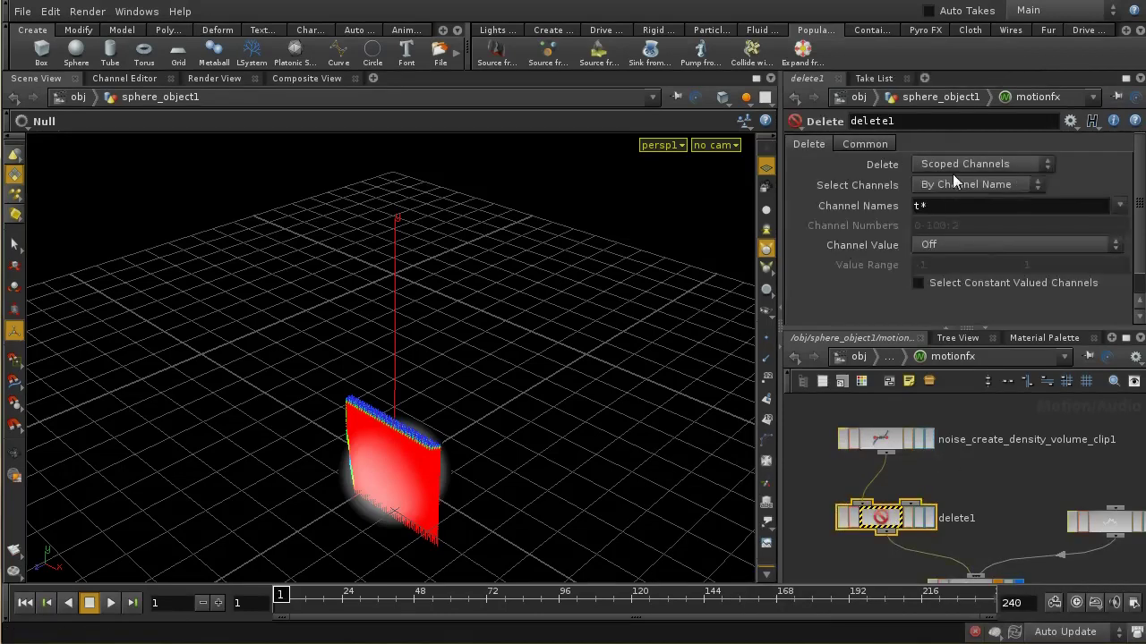
{"action": "left_click", "coordinate": [922, 205]}
{"action": "type", "text": "*"}
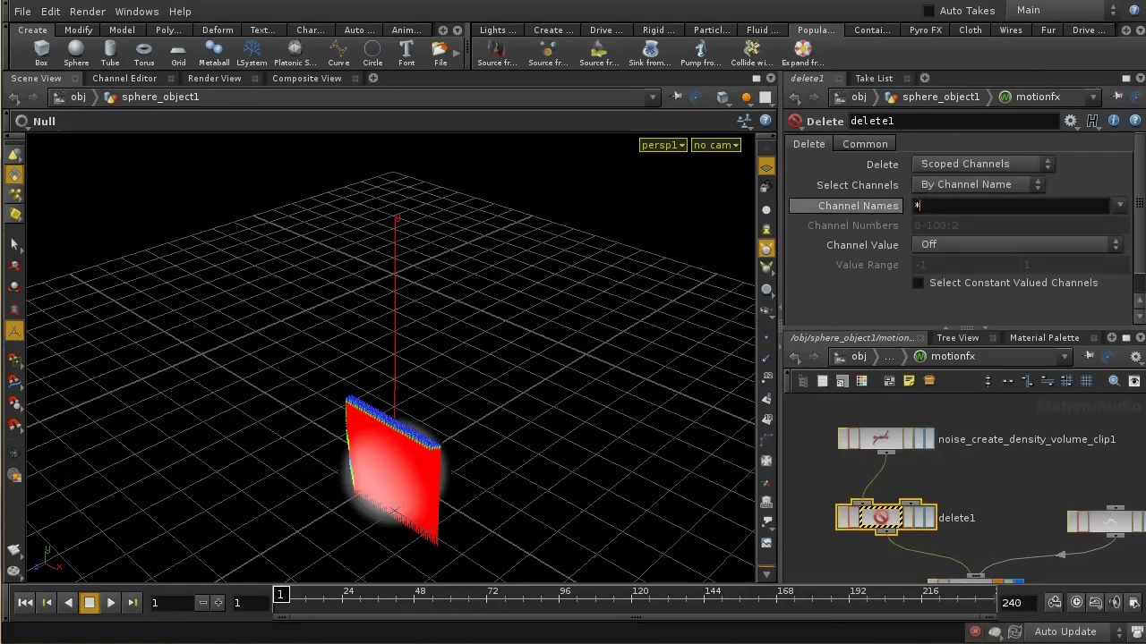
{"action": "type", "text": "vely"}
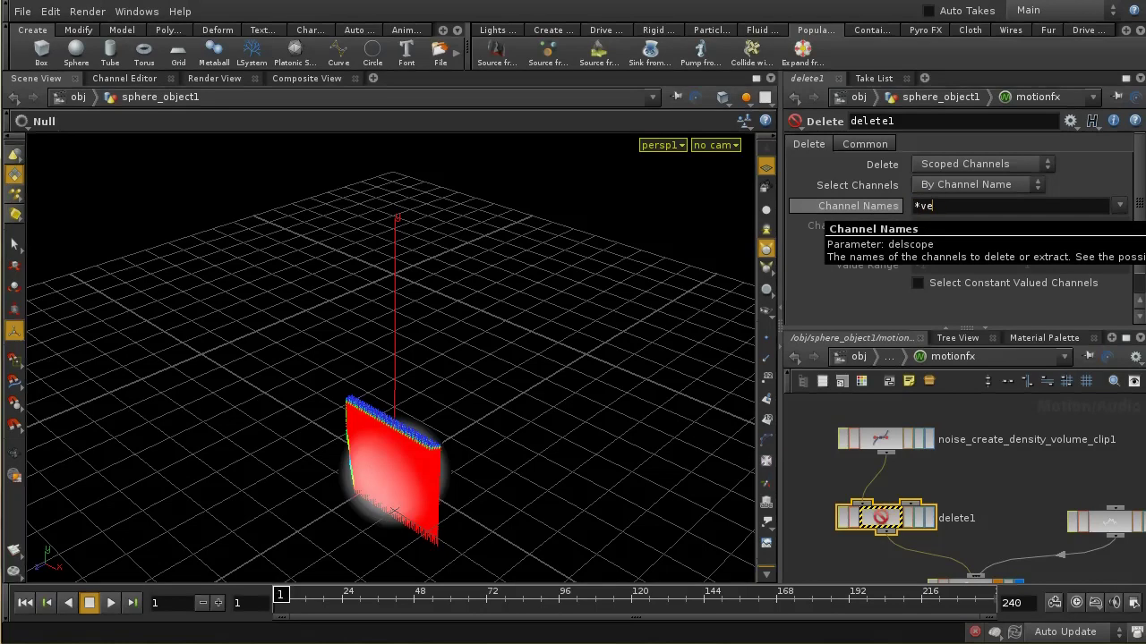
{"action": "middle_click", "coordinate": [881, 527]}
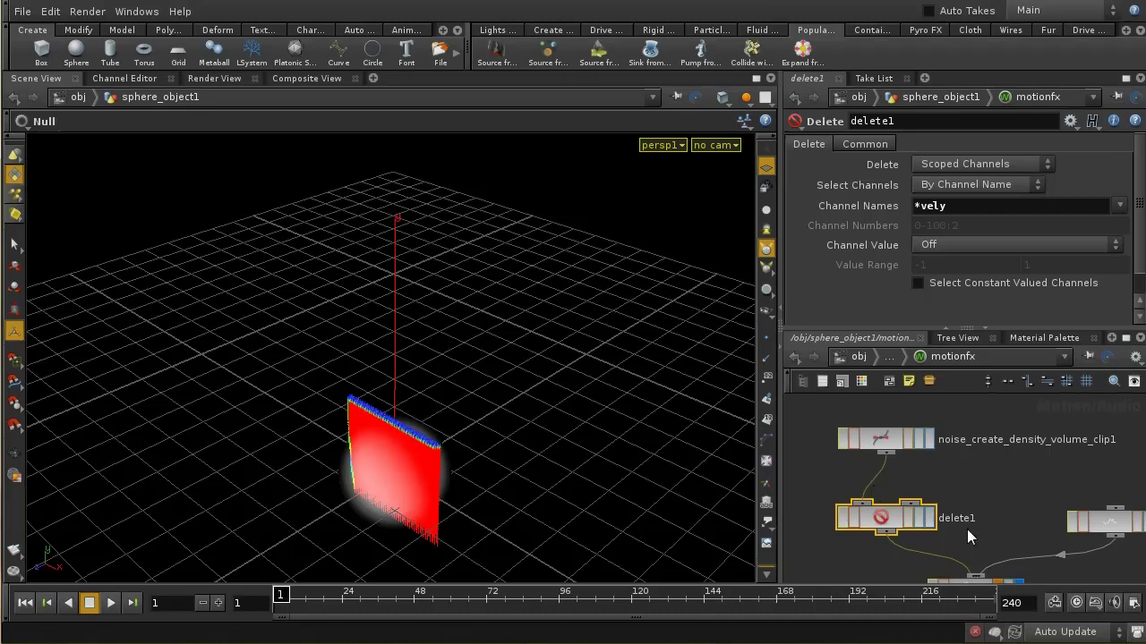
Review the motionfx network and the settings of noise_create_density_volume_clip1, delete1 and noise1
{"action": "middle_click_drag", "start_coordinate": [967, 529], "coordinate": [950, 419]}
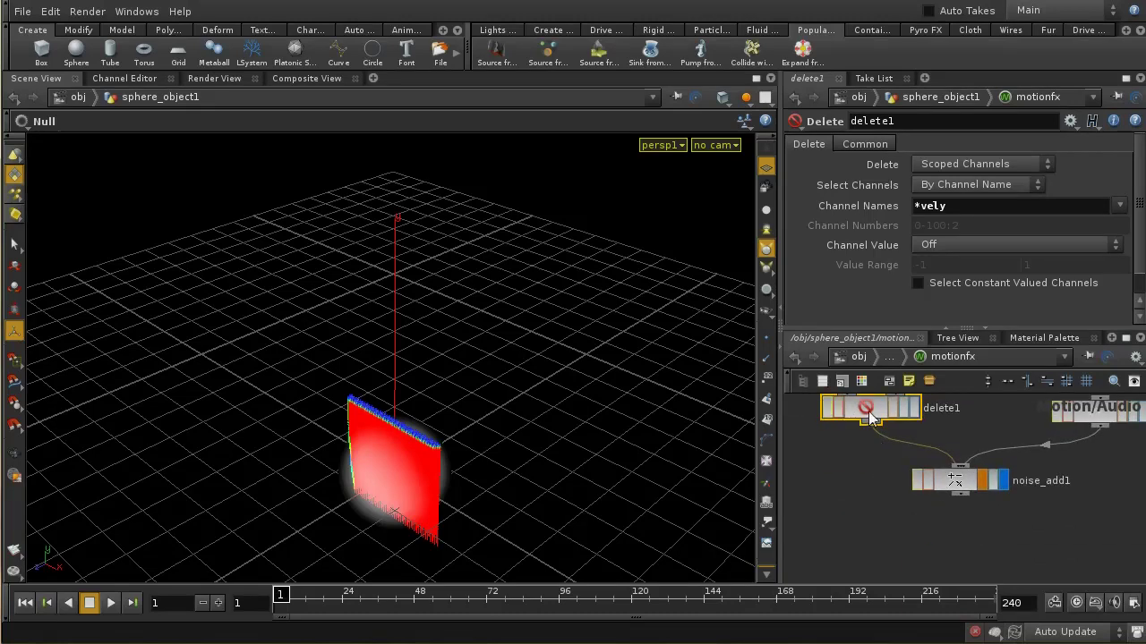
{"action": "middle_click_drag", "start_coordinate": [870, 418], "coordinate": [985, 557]}
{"action": "middle_click_drag", "start_coordinate": [1044, 493], "coordinate": [1050, 535]}
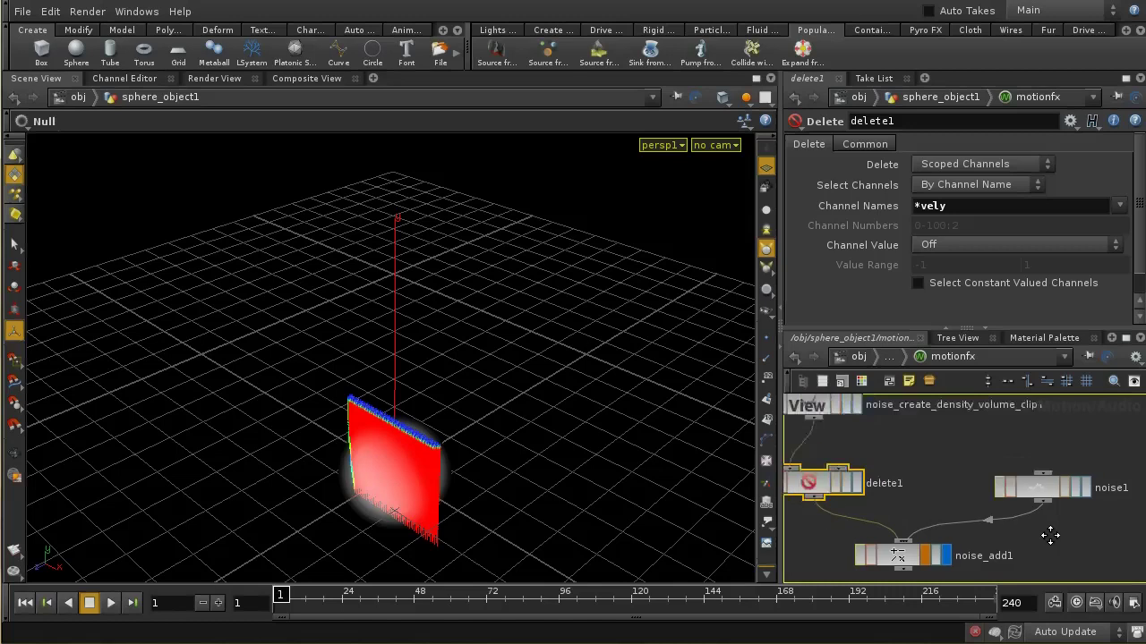
{"action": "scroll", "coordinate": [952, 468], "scroll_direction": "down", "scroll_amount": 3}
{"action": "scroll", "coordinate": [956, 463], "scroll_direction": "up", "scroll_amount": 2}
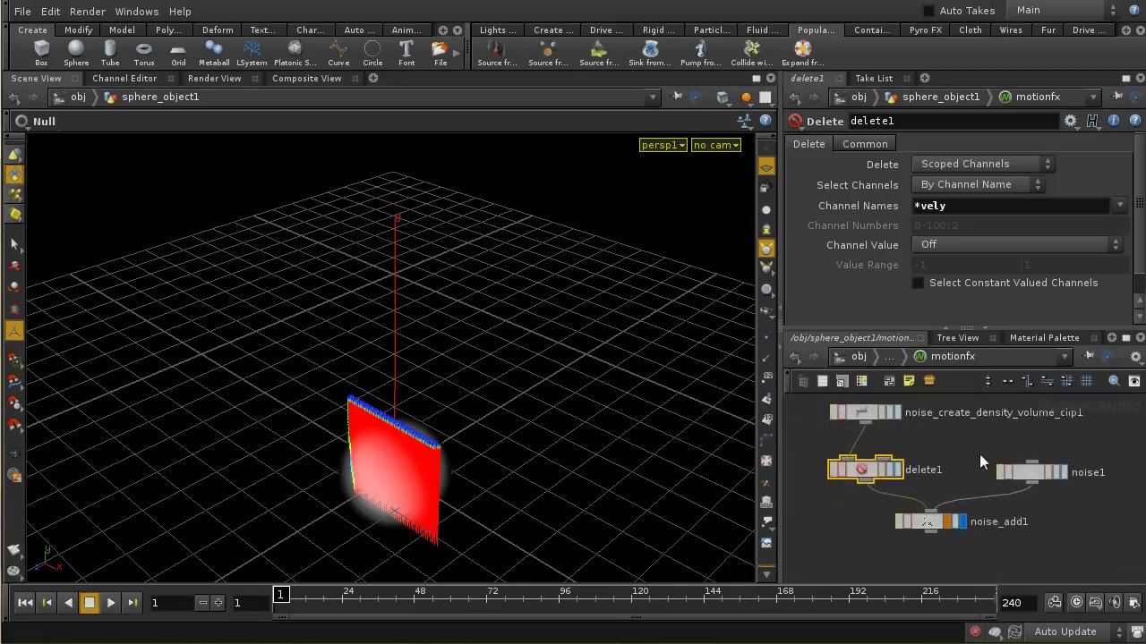
{"action": "left_click", "coordinate": [862, 411]}
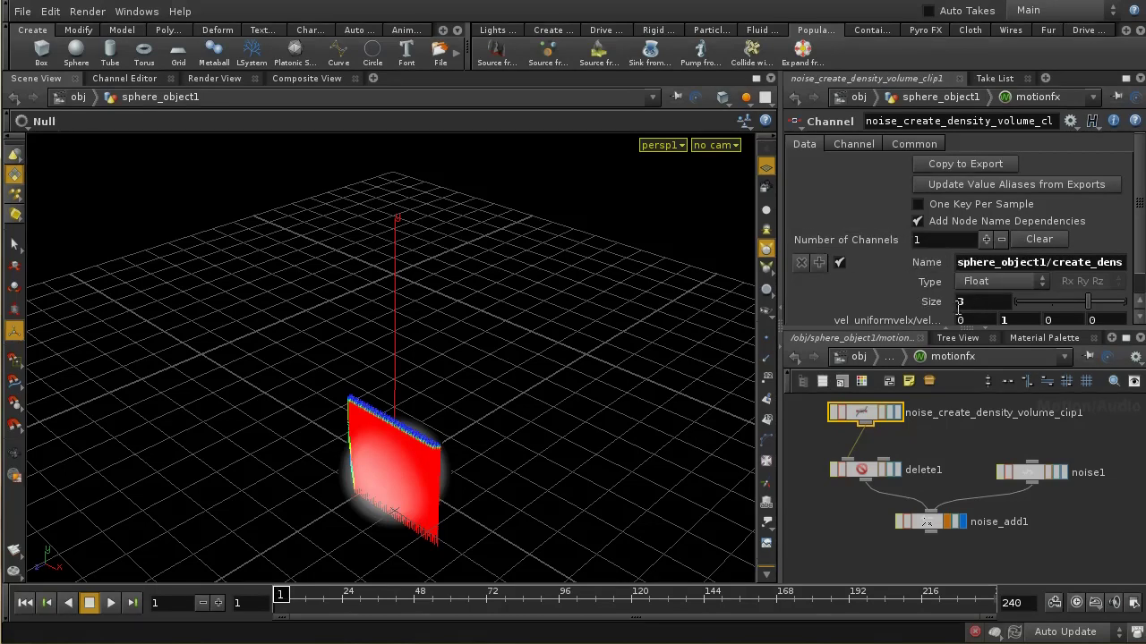
{"action": "left_click", "coordinate": [866, 474]}
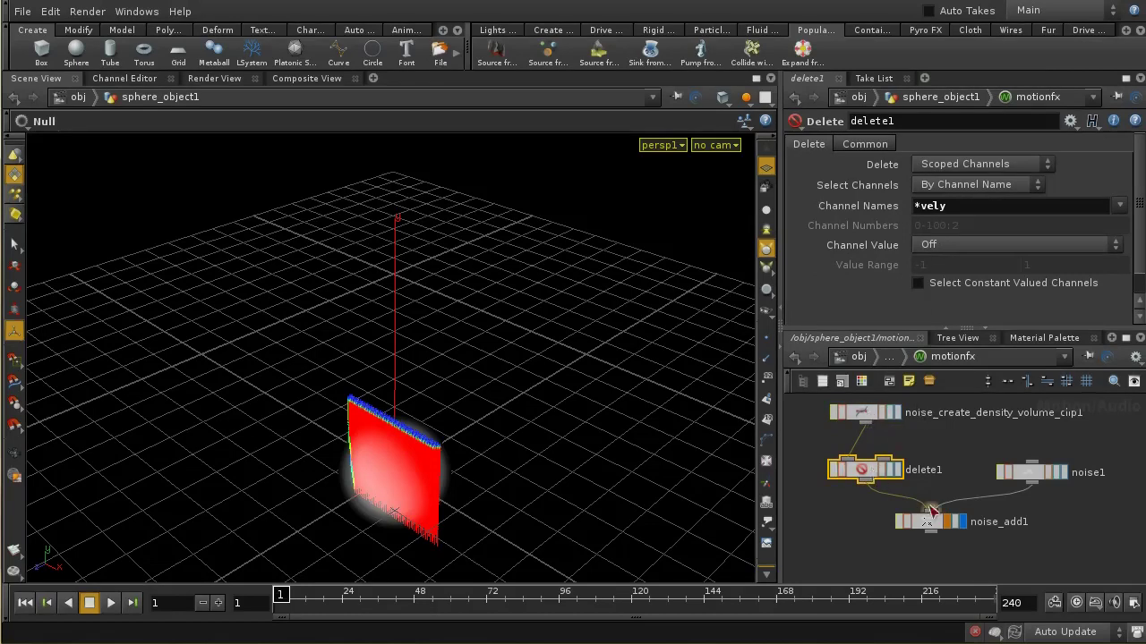
{"action": "left_click", "coordinate": [1025, 475]}
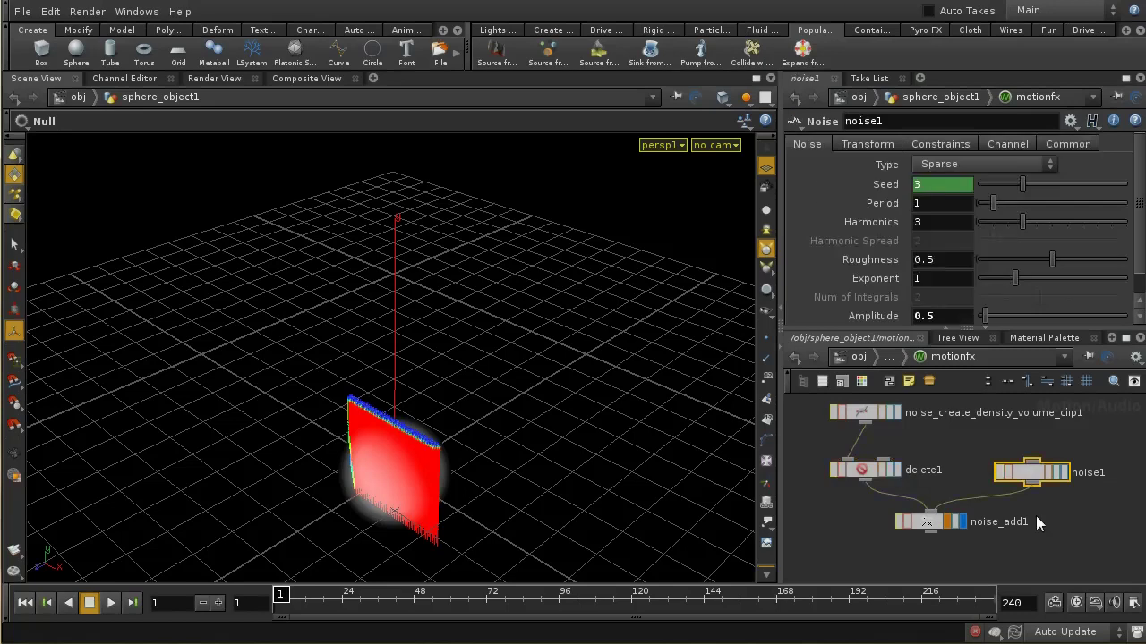
{"action": "scroll", "coordinate": [1142, 284], "scroll_direction": "down", "scroll_amount": 1}
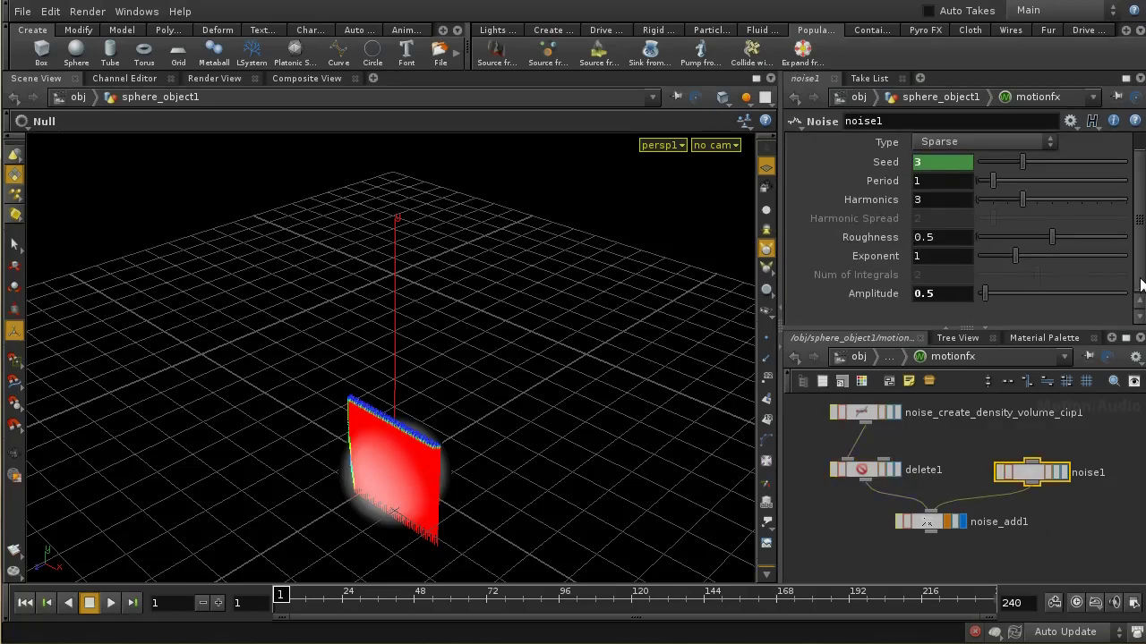
Add a Motion View pane alongside the scene view to graph the channels of the motionfx network
{"action": "left_click", "coordinate": [373, 79]}
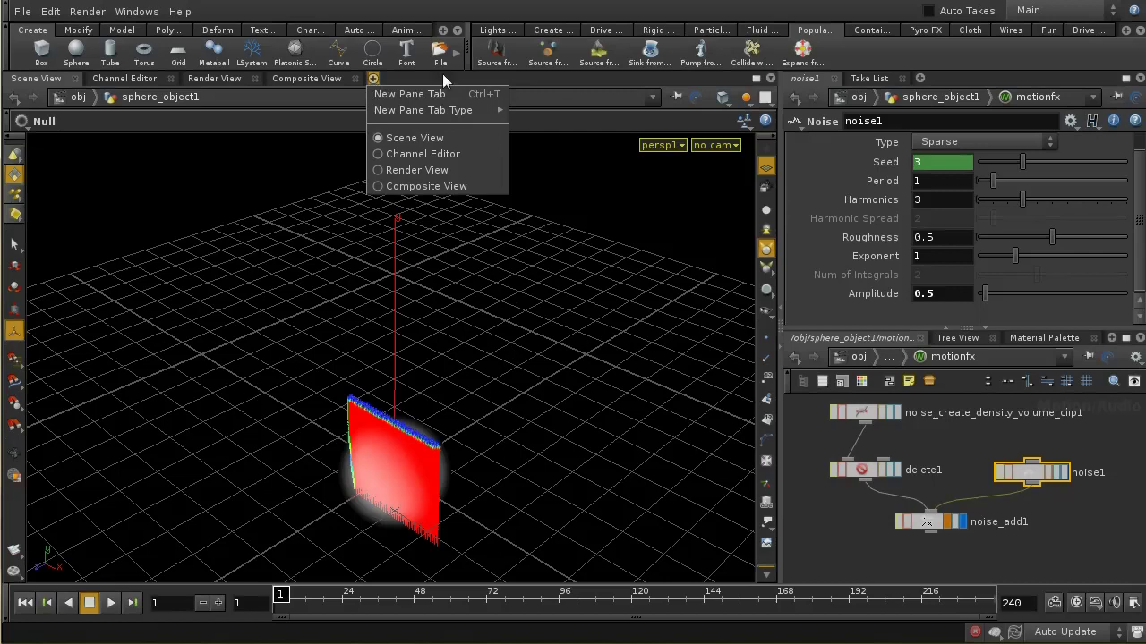
{"action": "mouse_move", "coordinate": [416, 108]}
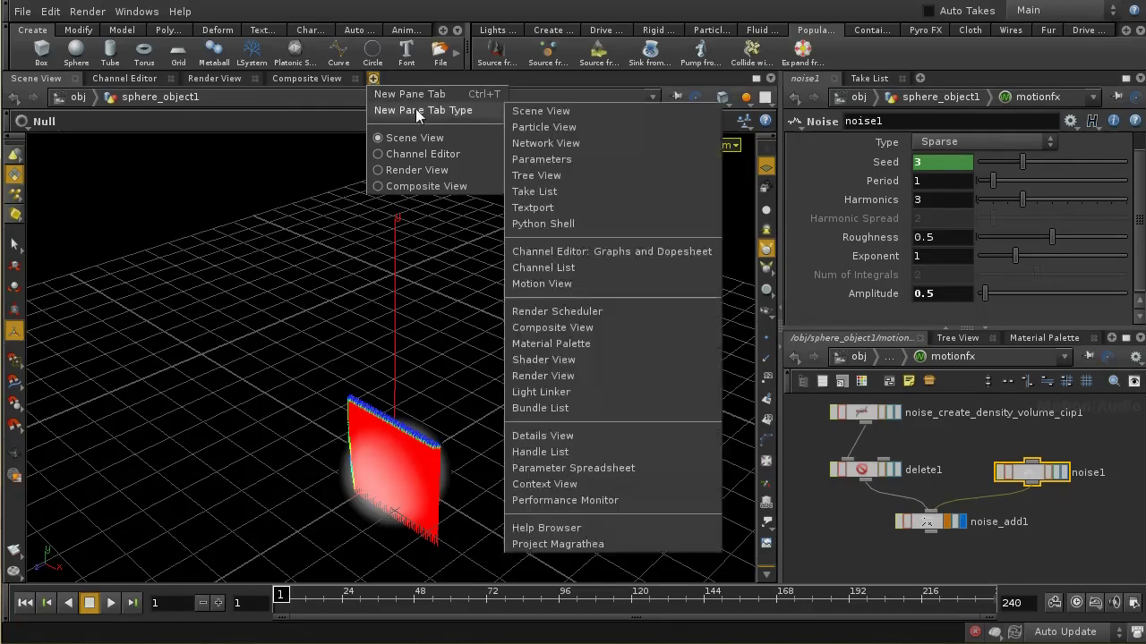
{"action": "left_click", "coordinate": [541, 284]}
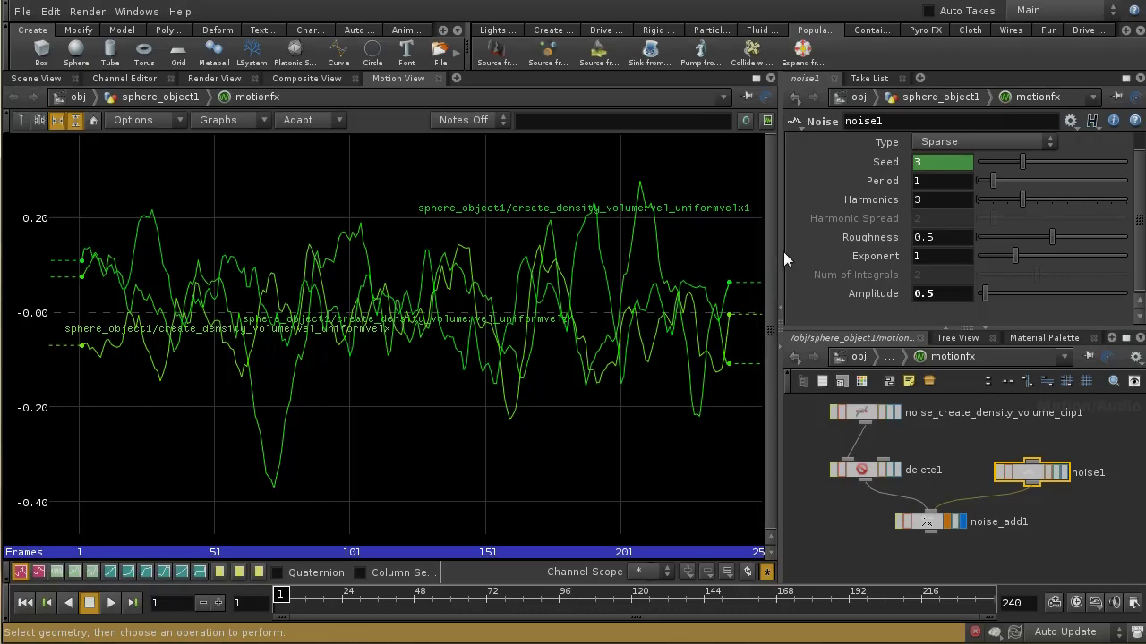
Examine noise1's Seed expression, its Transform and Channel settings, and the remaining Noise parameters
{"action": "left_click", "coordinate": [926, 162]}
{"action": "type", "text": "$C"}
{"action": "key", "text": "Return"}
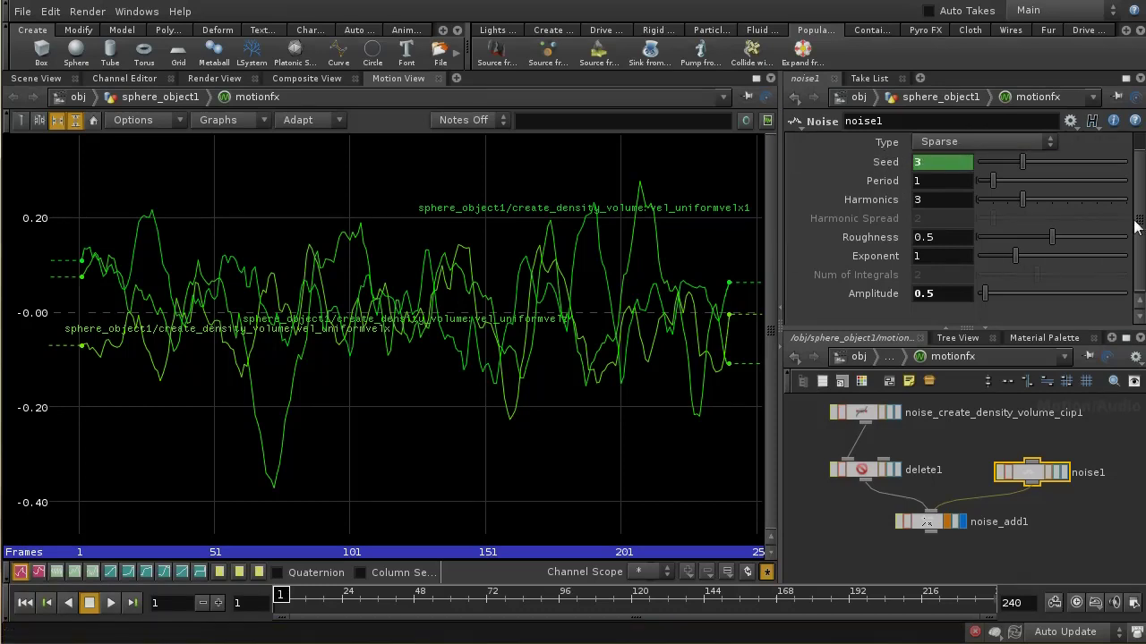
{"action": "scroll", "coordinate": [1020, 233], "scroll_direction": "up", "scroll_amount": 1}
{"action": "left_click", "coordinate": [886, 144]}
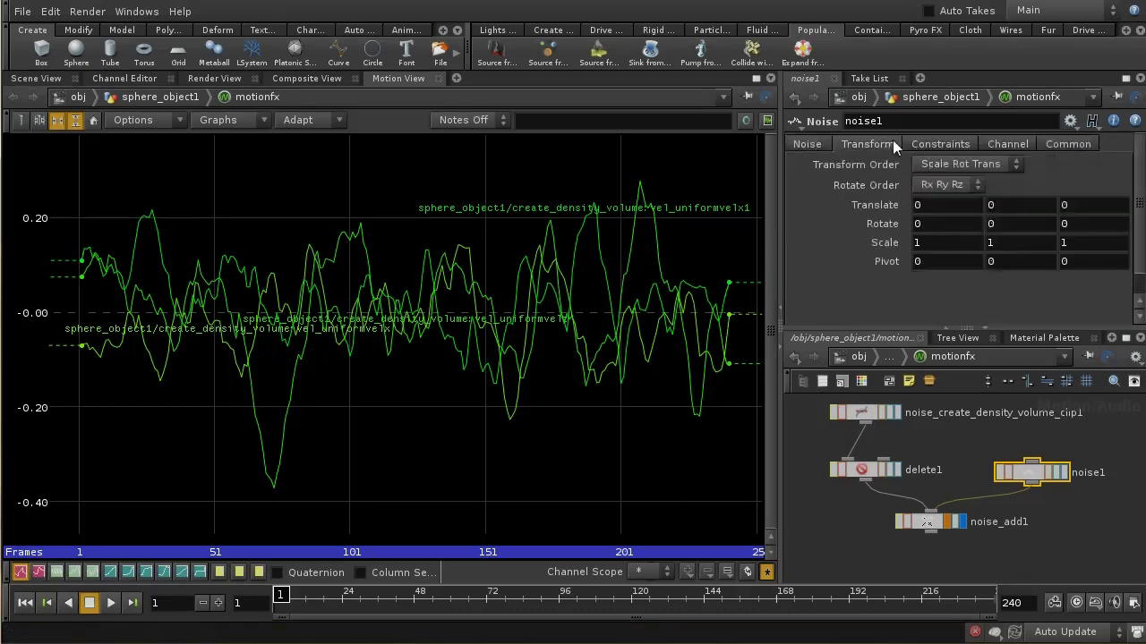
{"action": "left_click", "coordinate": [994, 144]}
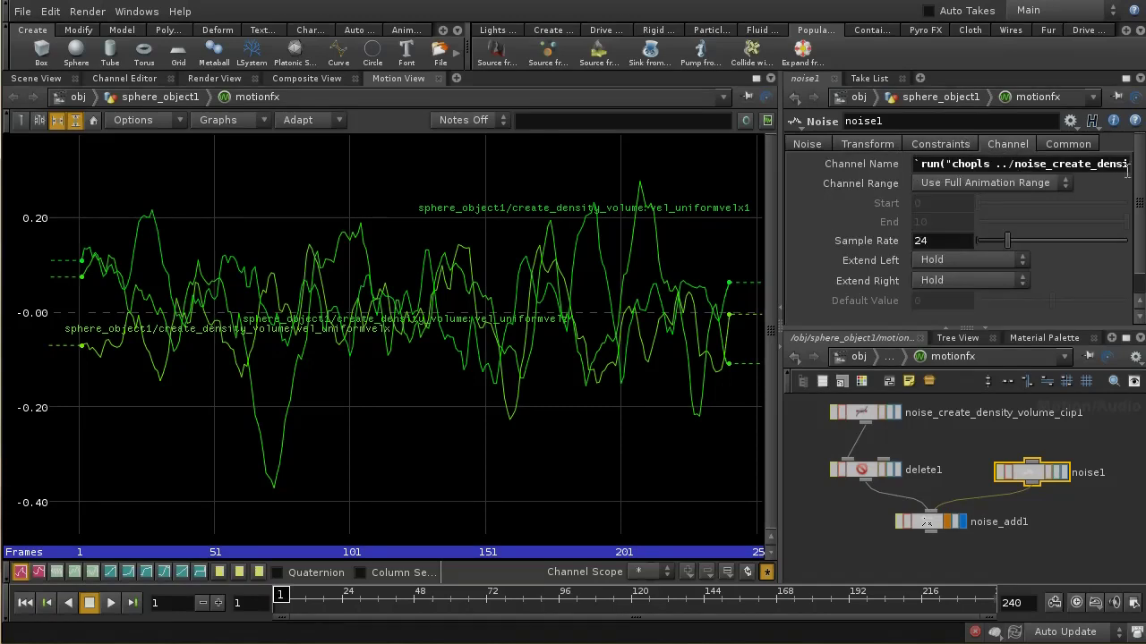
{"action": "left_click", "coordinate": [804, 145]}
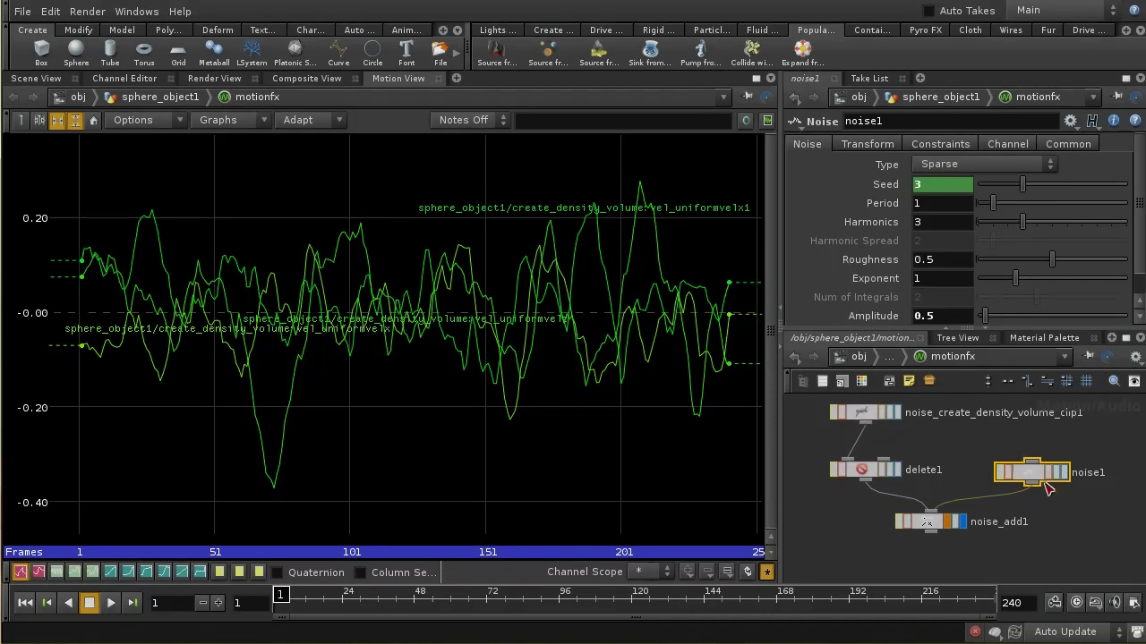
{"action": "middle_click_drag", "start_coordinate": [930, 543], "coordinate": [921, 487]}
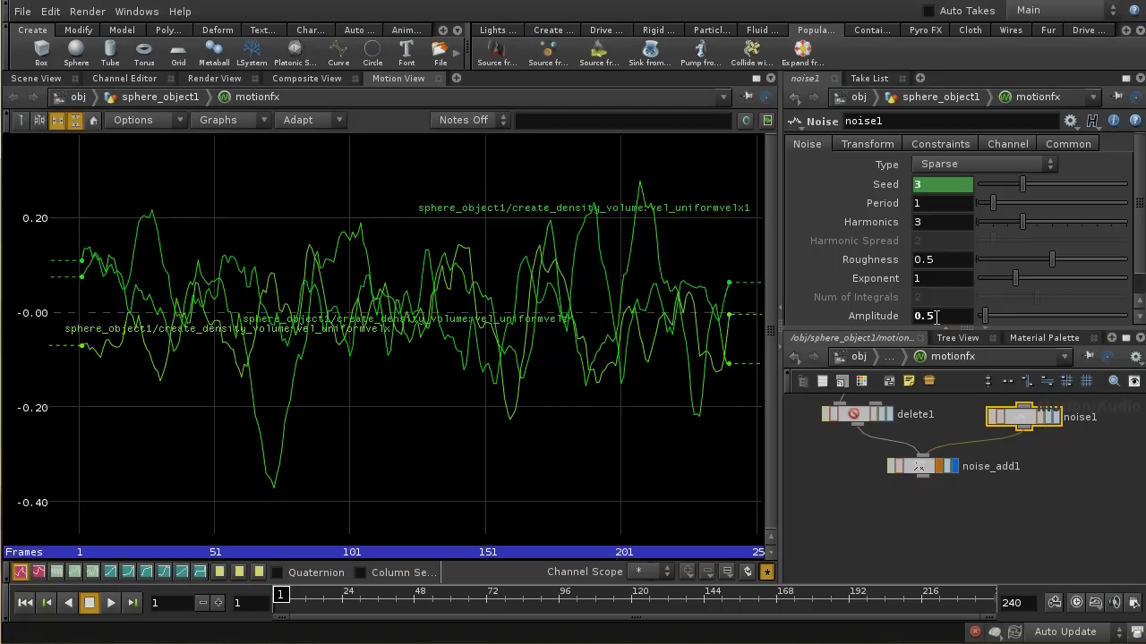
{"action": "mouse_move", "coordinate": [949, 204]}
{"action": "middle_mouse_down"}
{"action": "mouse_move", "coordinate": [976, 204]}
{"action": "mouse_move", "coordinate": [950, 206]}
{"action": "middle_mouse_up"}
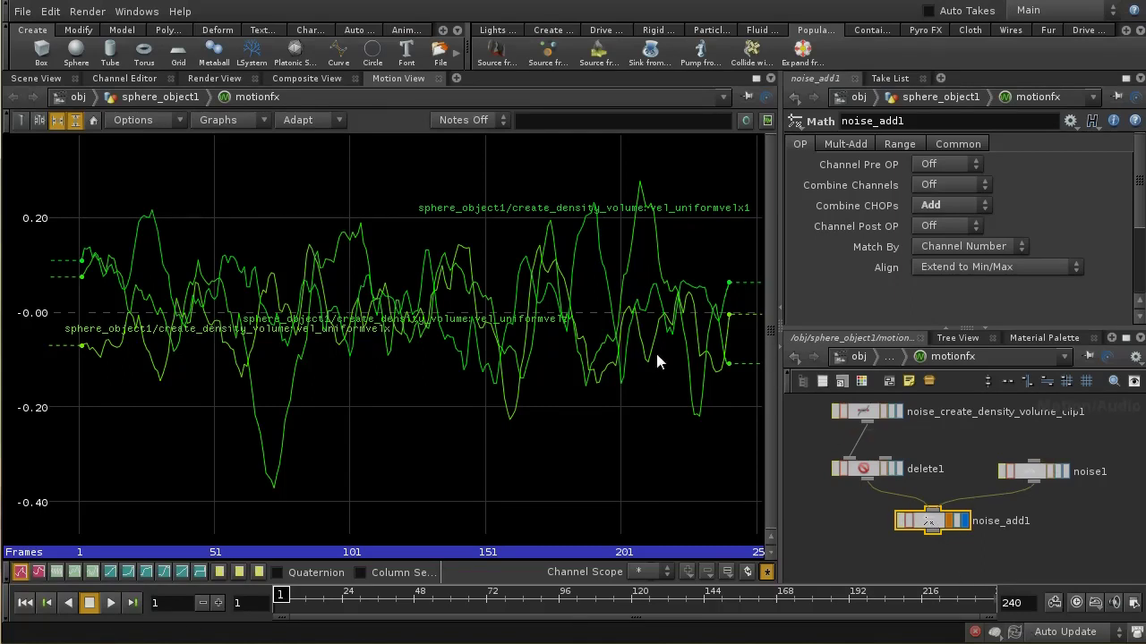
Go back up to sphere_object1 and select the create_density_volume node
{"action": "middle_click_drag", "start_coordinate": [974, 569], "coordinate": [989, 551]}
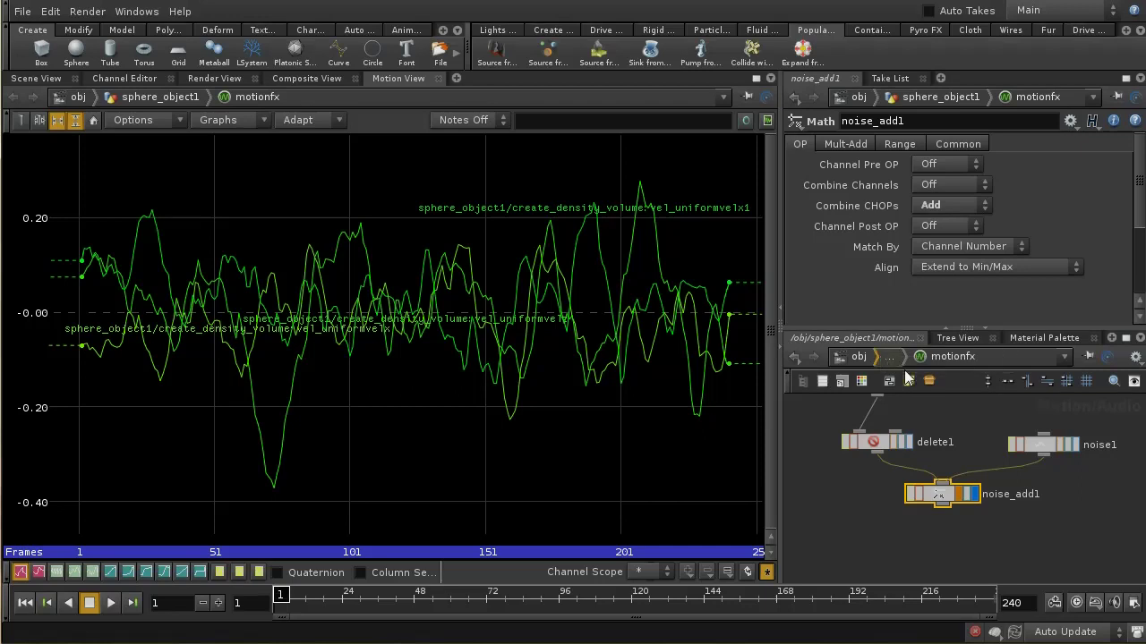
{"action": "key", "text": "u"}
{"action": "middle_click_drag", "start_coordinate": [1038, 499], "coordinate": [1032, 523]}
{"action": "left_click", "coordinate": [960, 476]}
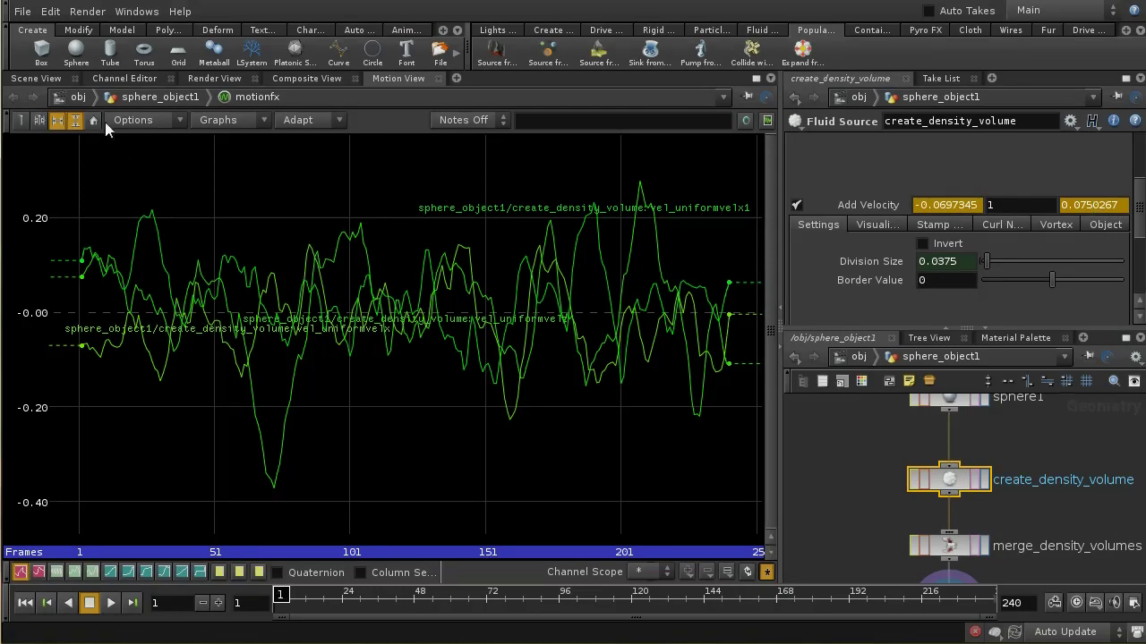
Return to the scene view and turn off the Streamers visualization of the vel volume on create_density_volume
{"action": "left_click", "coordinate": [46, 78]}
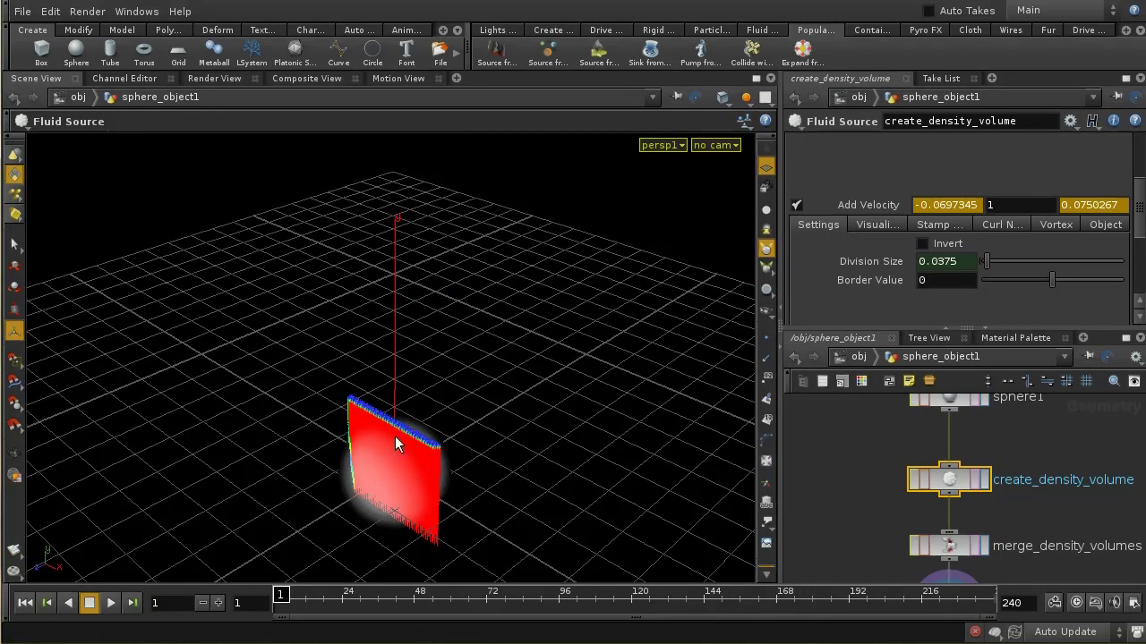
{"action": "key", "text": "space"}
{"action": "left_click_drag", "start_coordinate": [509, 486], "coordinate": [394, 304]}
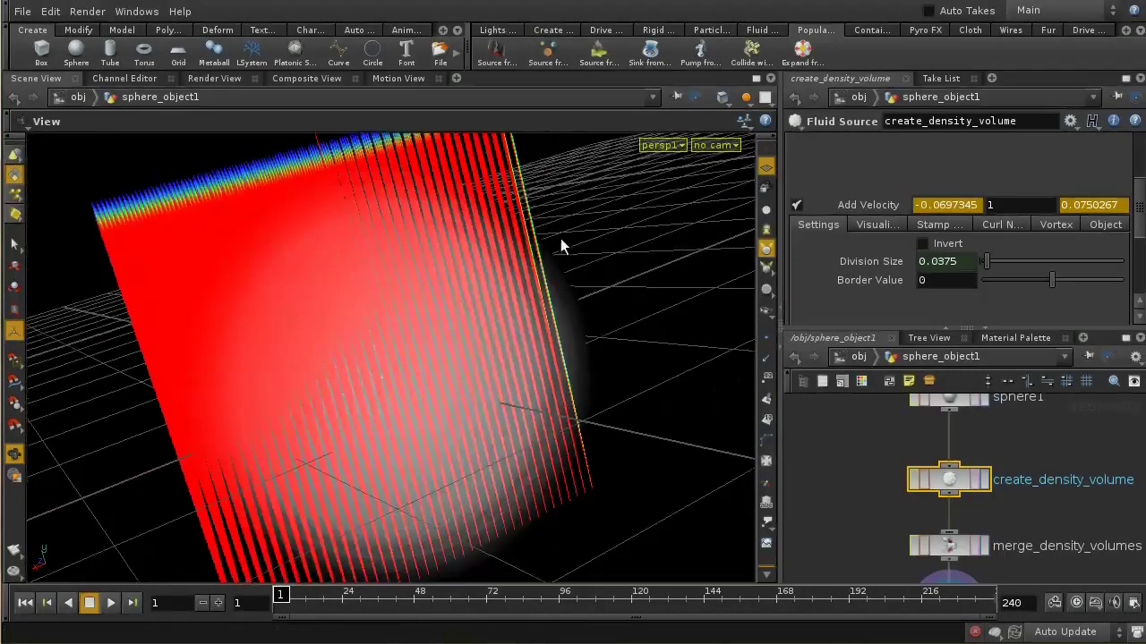
{"action": "key", "text": "Return"}
{"action": "scroll", "coordinate": [984, 233], "scroll_direction": "up", "scroll_amount": 5}
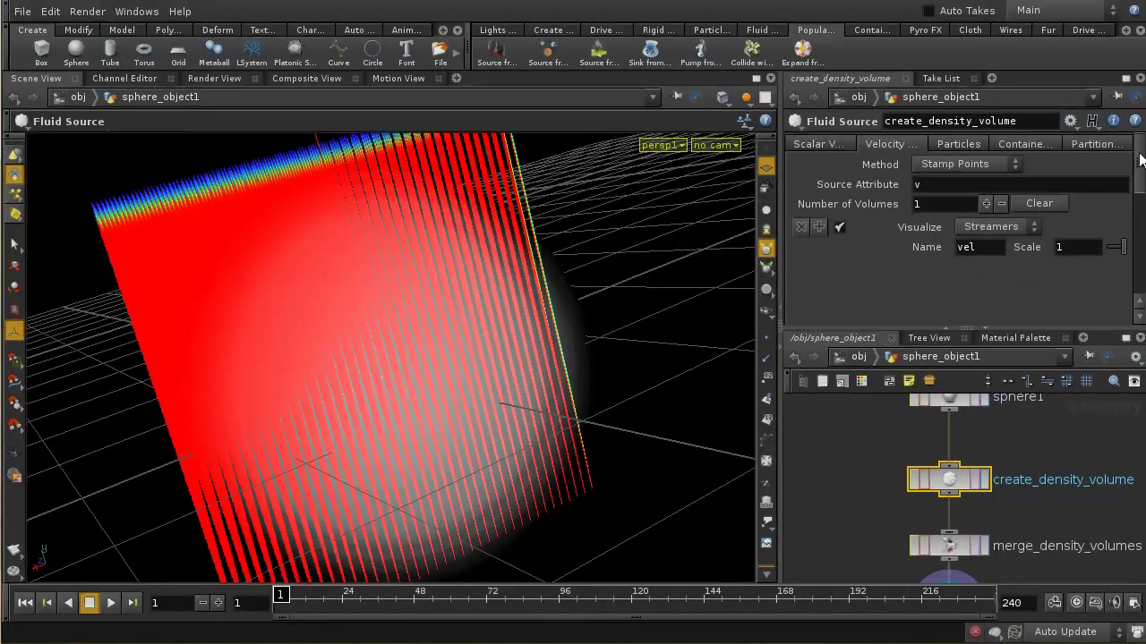
{"action": "left_click", "coordinate": [839, 226]}
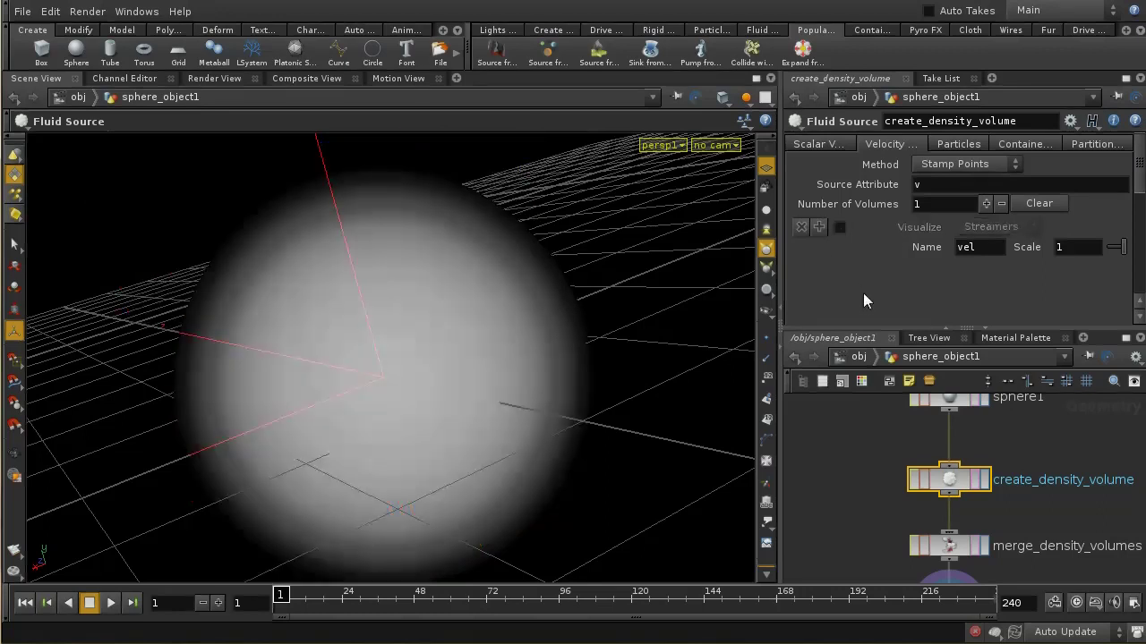
Enter AutoDopNetwork, frame the smoke container and play the simulation to frame 74, viewing it from another angle
{"action": "left_click", "coordinate": [862, 358]}
{"action": "double_click", "coordinate": [920, 474]}
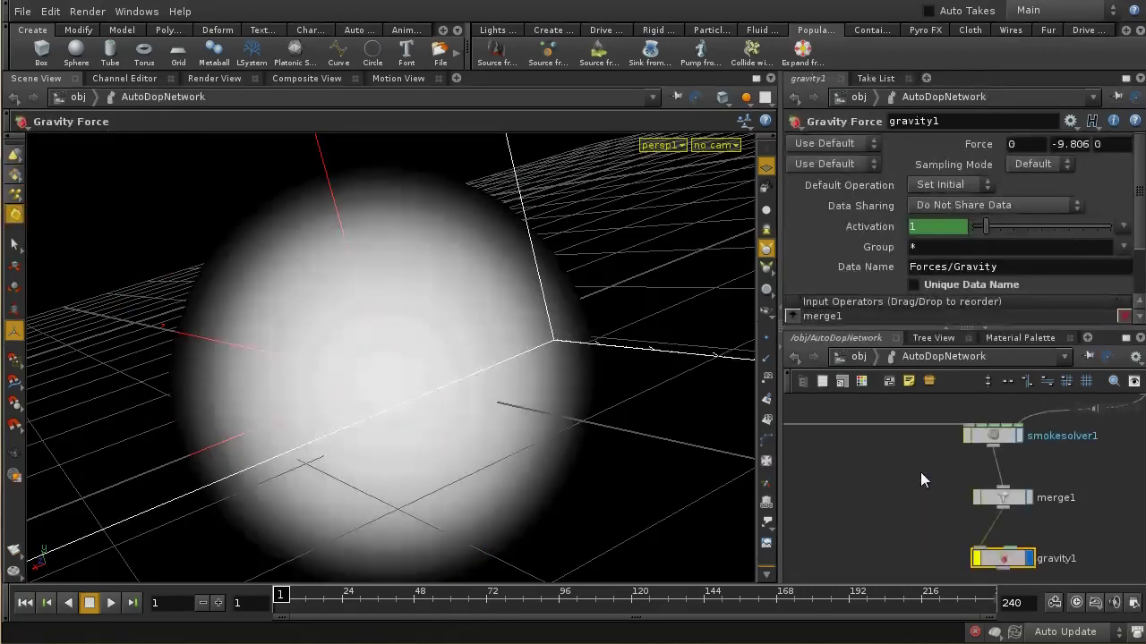
{"action": "key", "text": "h"}
{"action": "key", "text": "Return"}
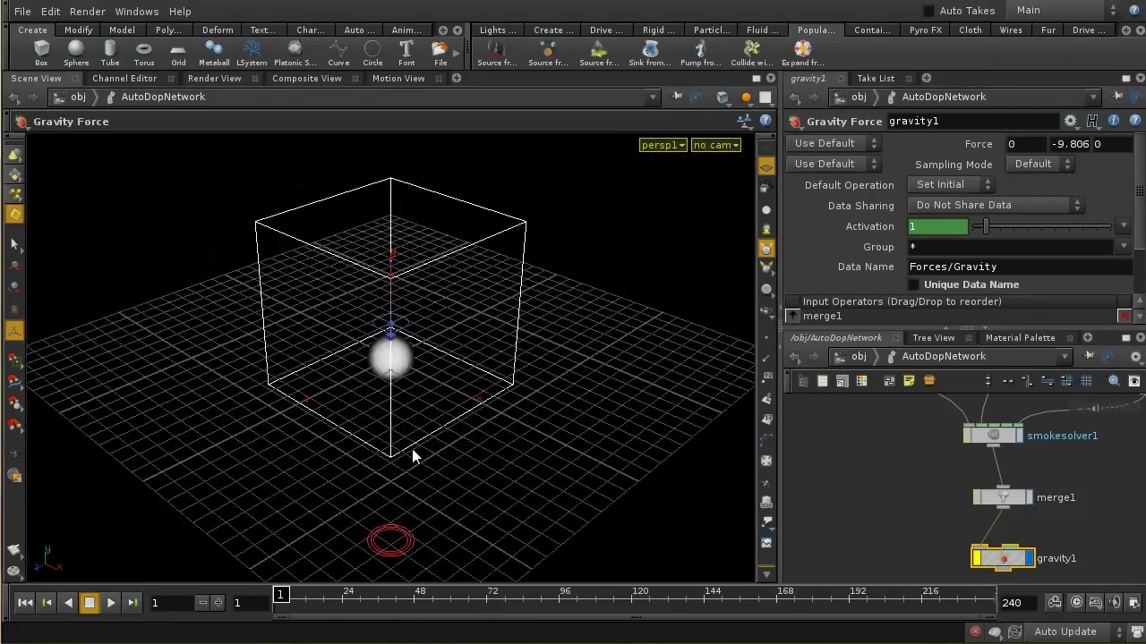
{"action": "left_click", "coordinate": [110, 604]}
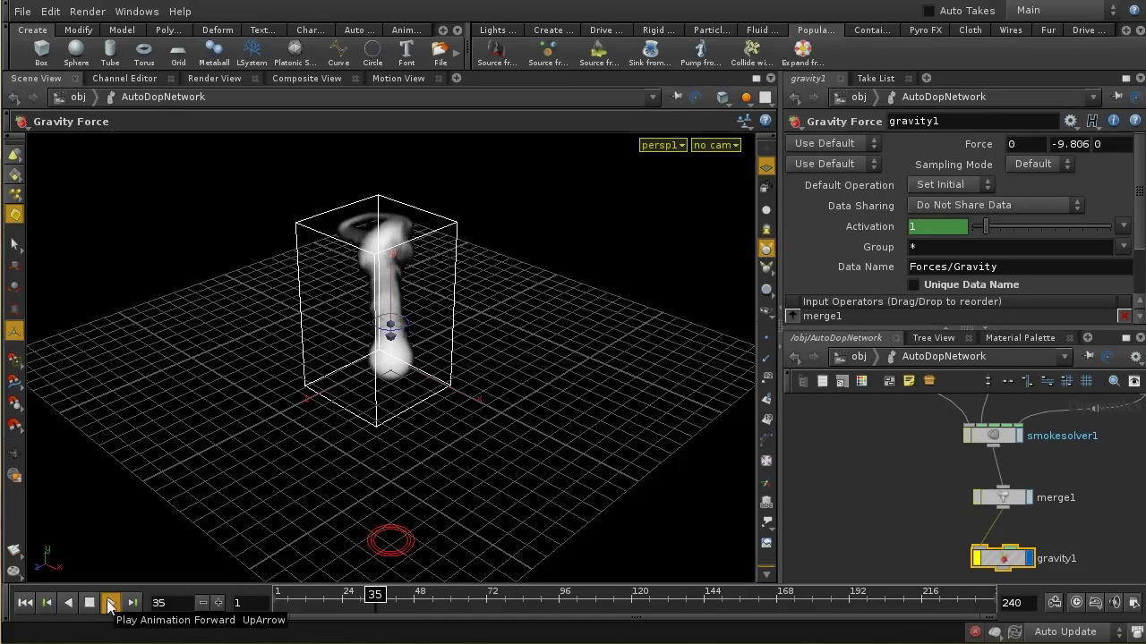
{"action": "key", "text": "Escape"}
{"action": "left_click_drag", "start_coordinate": [624, 278], "coordinate": [655, 319]}
{"action": "key", "text": "Return"}
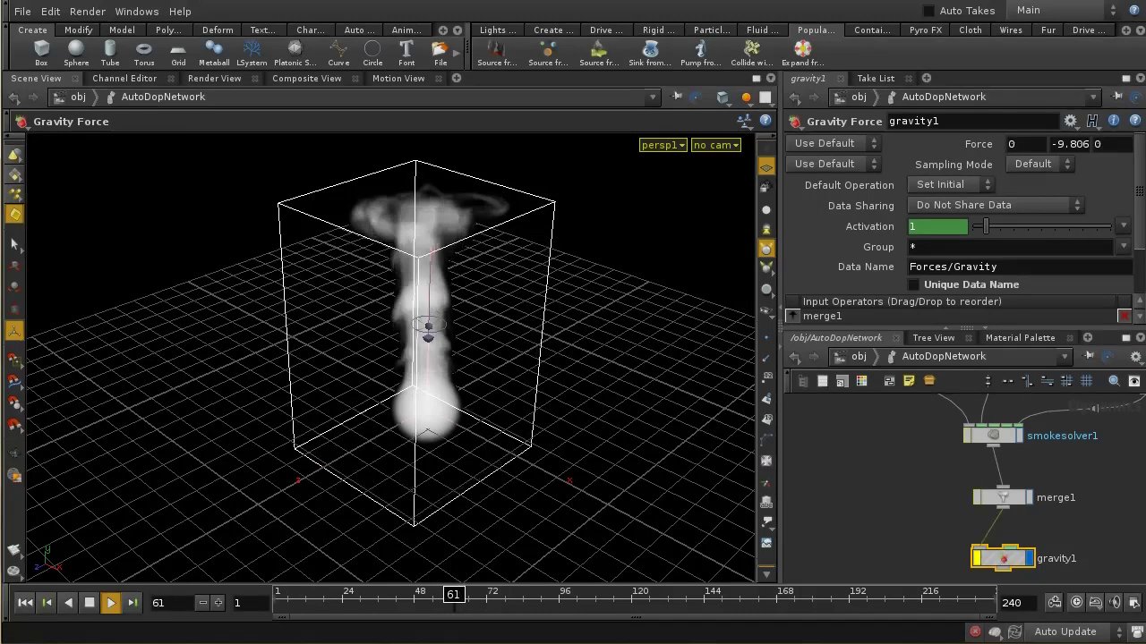
{"action": "key", "text": "Escape"}
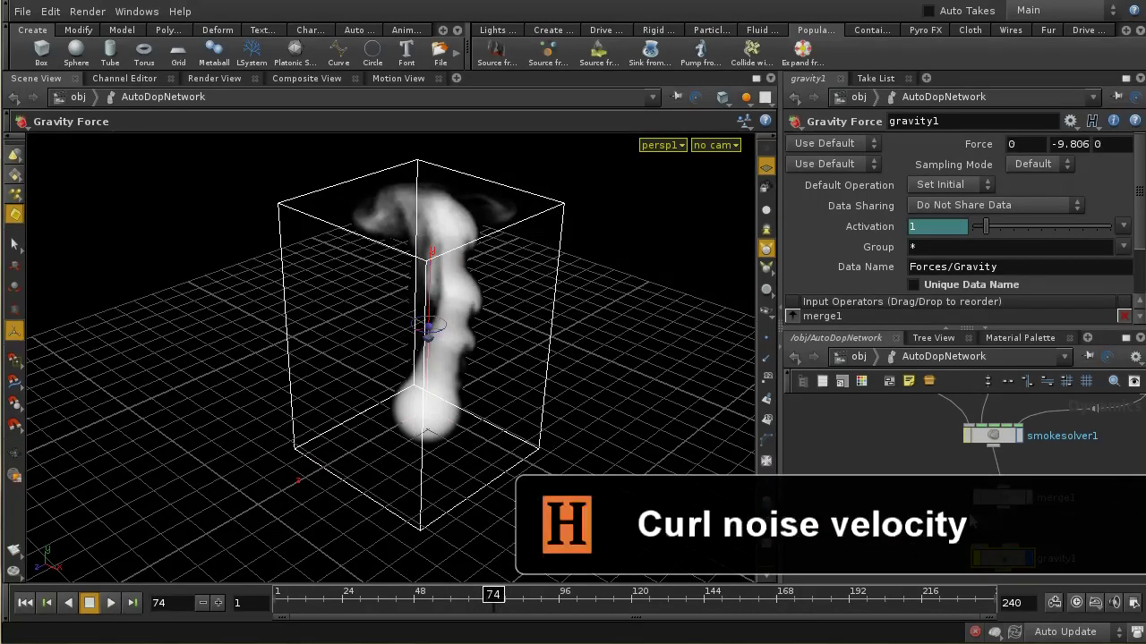
{"action": "middle_click_drag", "start_coordinate": [972, 521], "coordinate": [882, 473]}
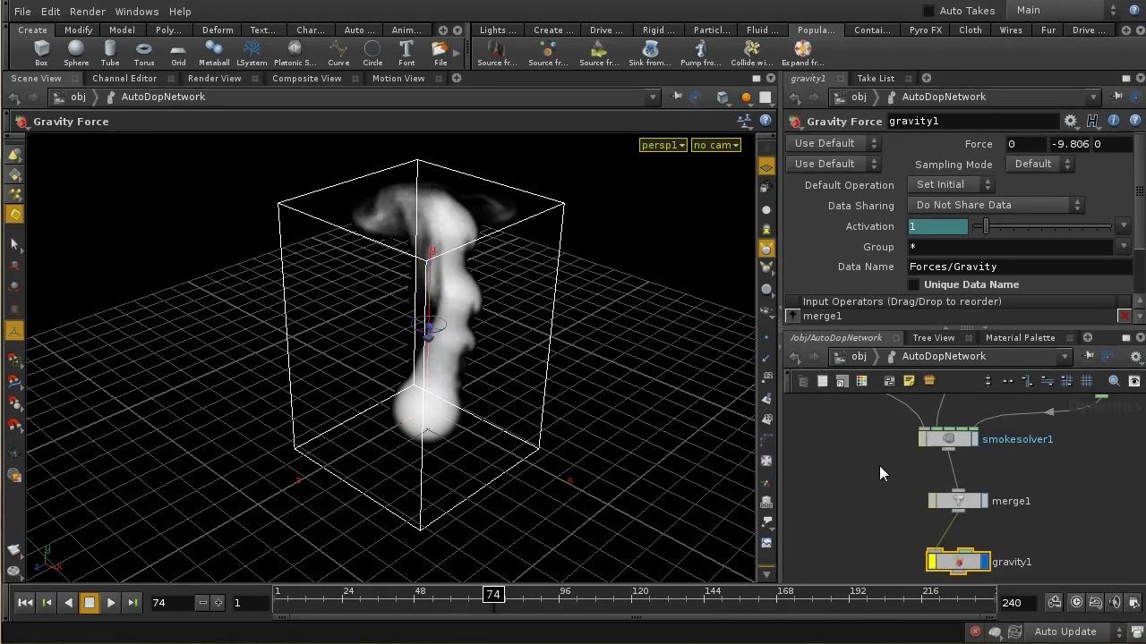
{"action": "middle_click_drag", "start_coordinate": [1090, 545], "coordinate": [1083, 499]}
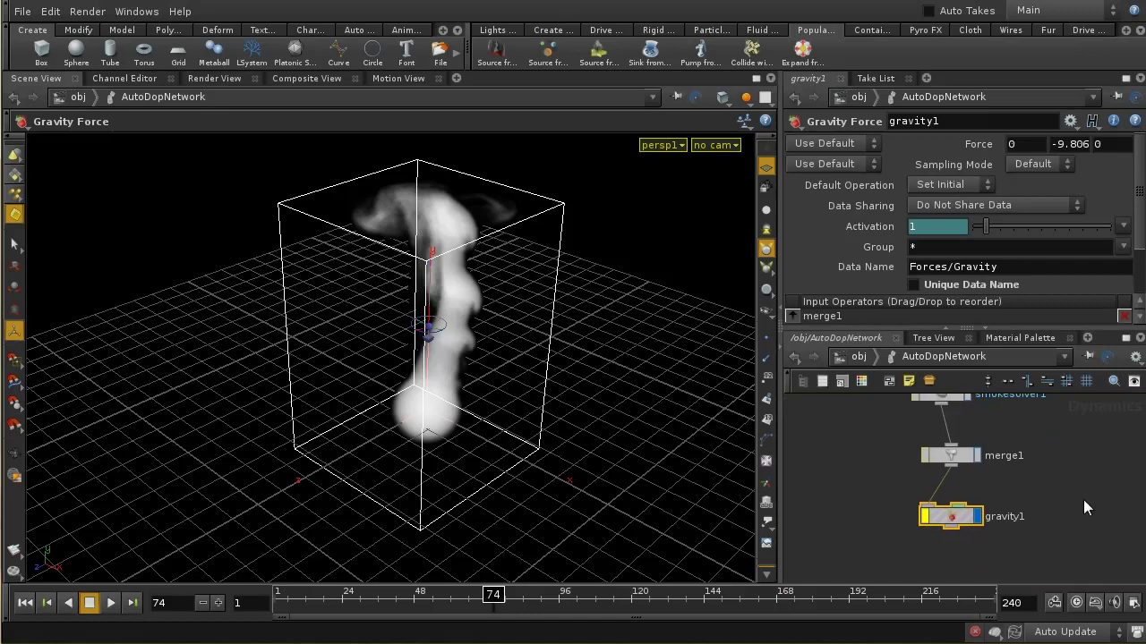
{"action": "middle_click_drag", "start_coordinate": [1003, 420], "coordinate": [1006, 475]}
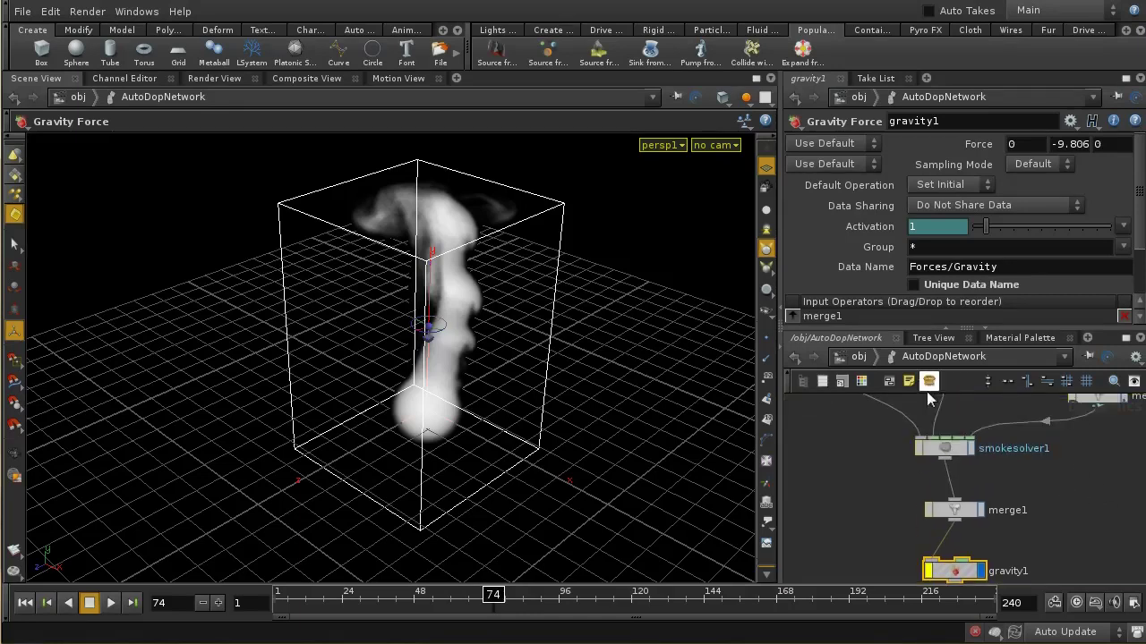
Go back up to the obj level and enter sphere_object1
{"action": "left_click", "coordinate": [870, 357]}
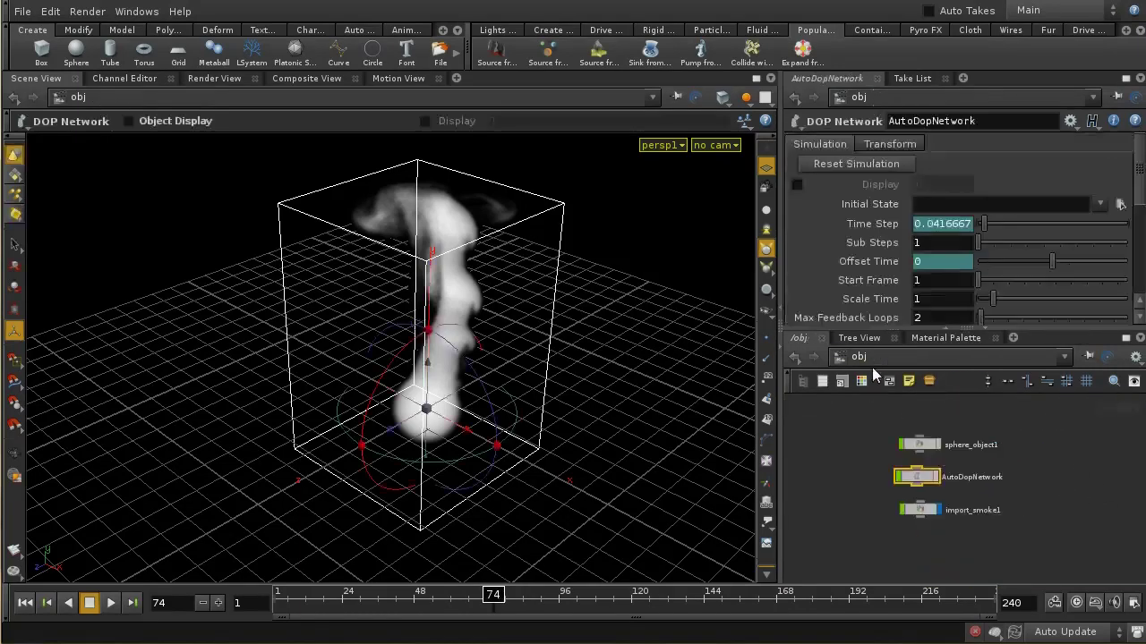
{"action": "double_click", "coordinate": [917, 446]}
{"action": "middle_click_drag", "start_coordinate": [1022, 528], "coordinate": [980, 523]}
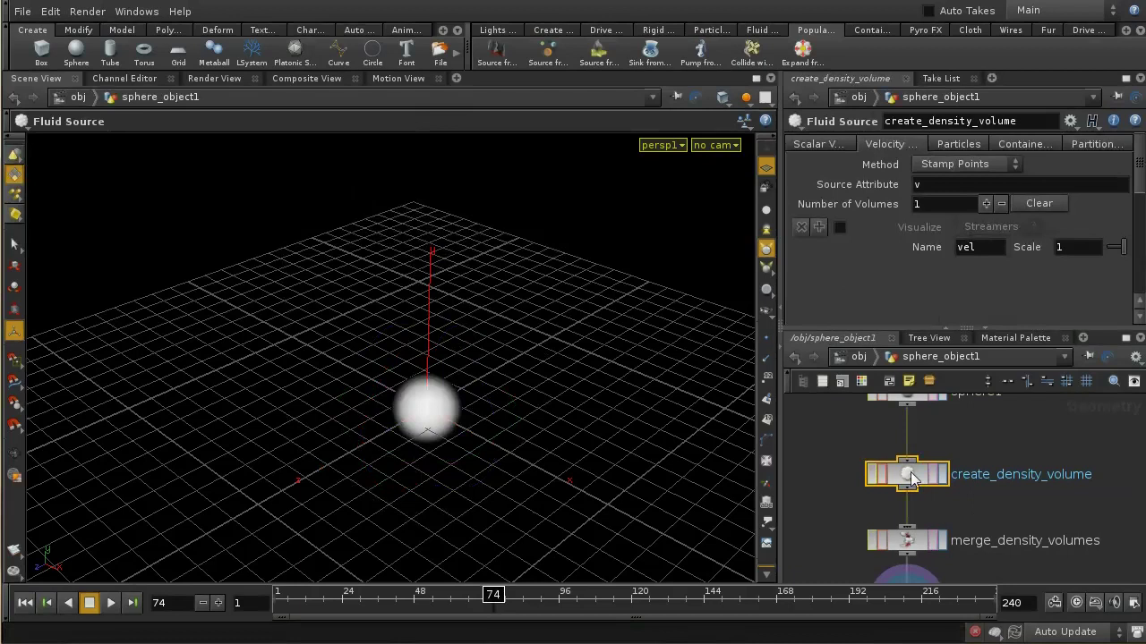
Try deleting the motionfx network below OUT_density, and undo the deletion
{"action": "middle_click_drag", "start_coordinate": [1070, 495], "coordinate": [900, 448]}
{"action": "left_click_drag", "start_coordinate": [1049, 556], "coordinate": [1049, 544]}
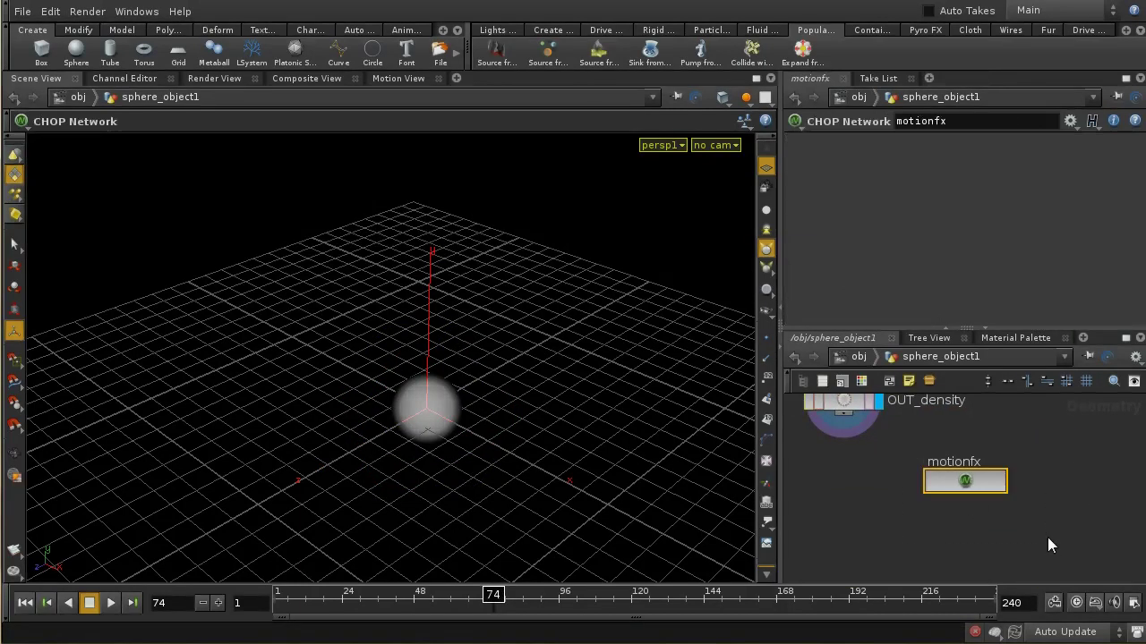
{"action": "key", "text": "Delete"}
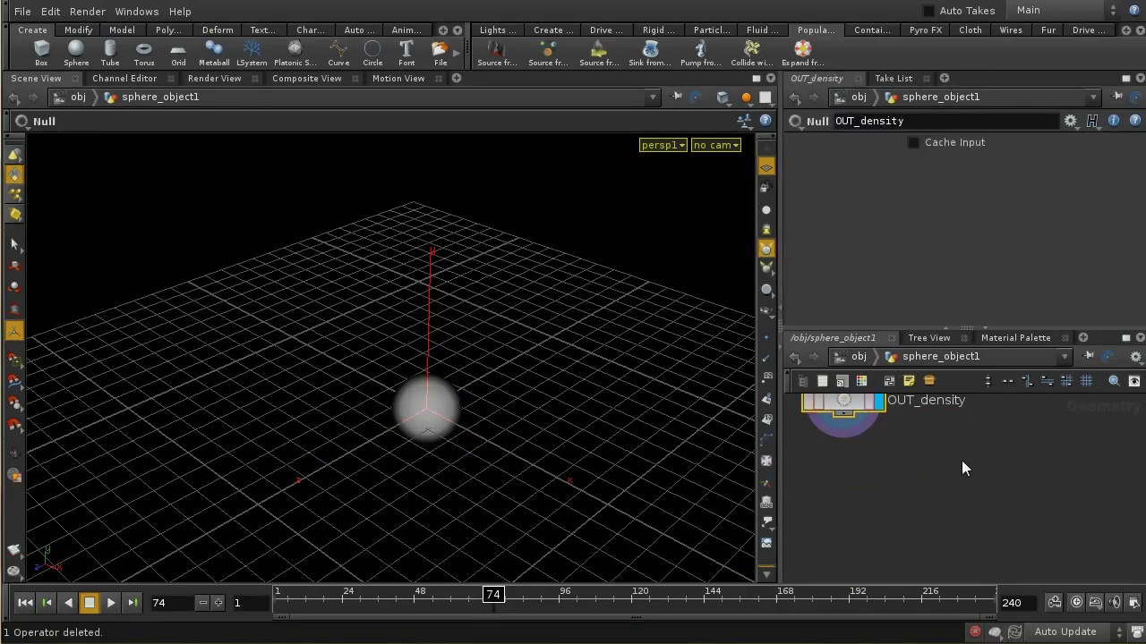
{"action": "middle_click_drag", "start_coordinate": [961, 460], "coordinate": [1021, 484]}
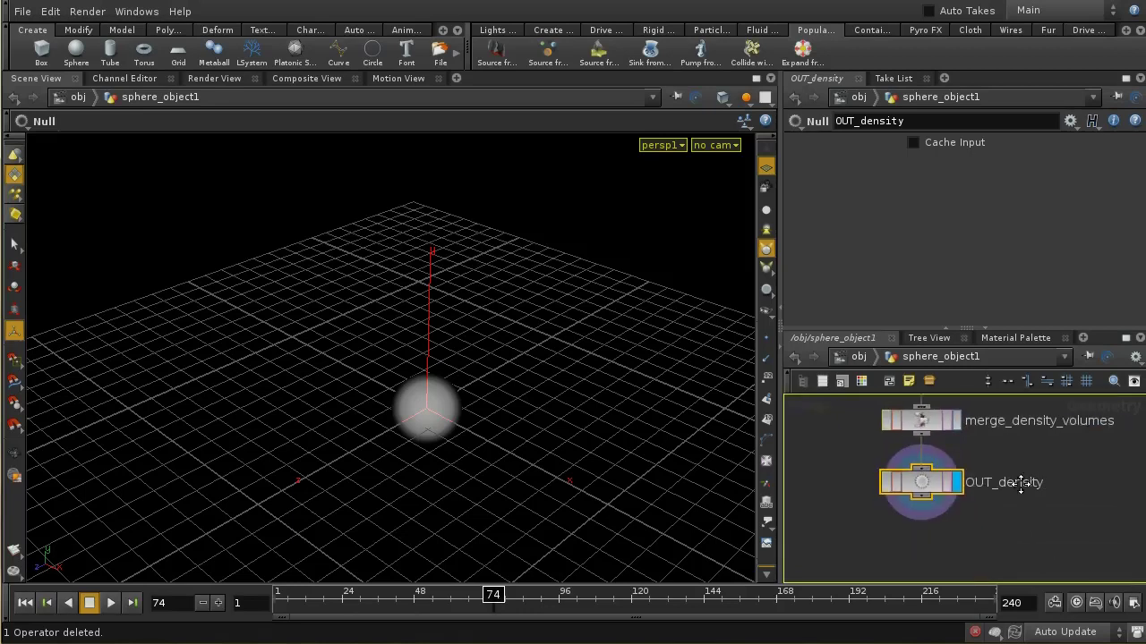
{"action": "key", "text": "ctrl+z"}
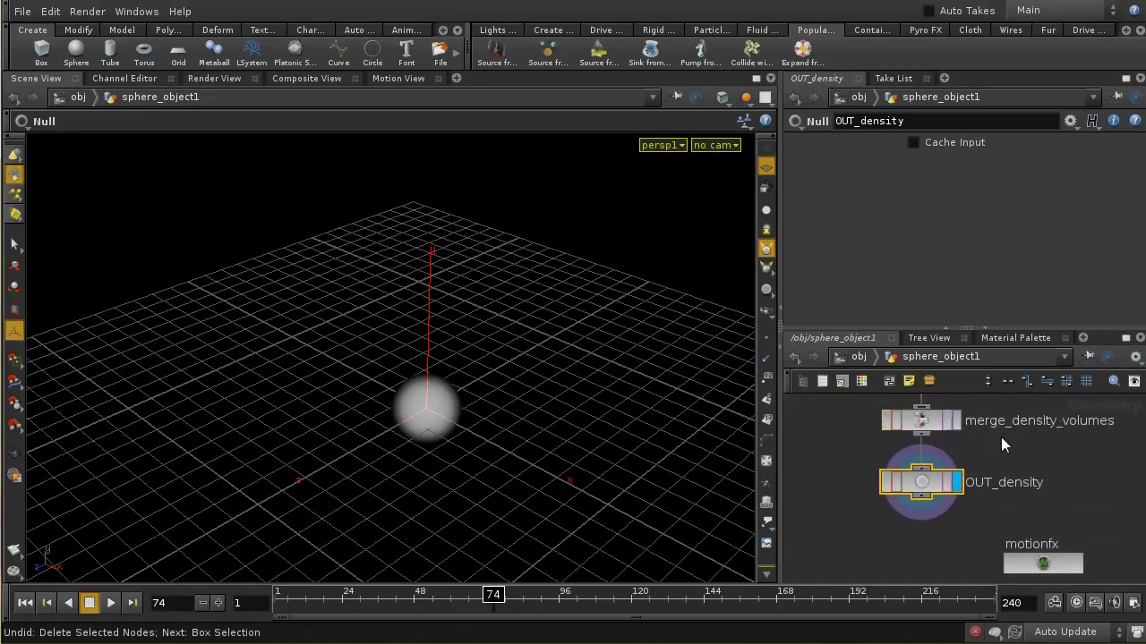
Remove the motion effects from create_density_volume's Add Velocity parameter and turn Add Velocity off
{"action": "middle_click_drag", "start_coordinate": [1002, 437], "coordinate": [1008, 488]}
{"action": "left_click", "coordinate": [928, 404]}
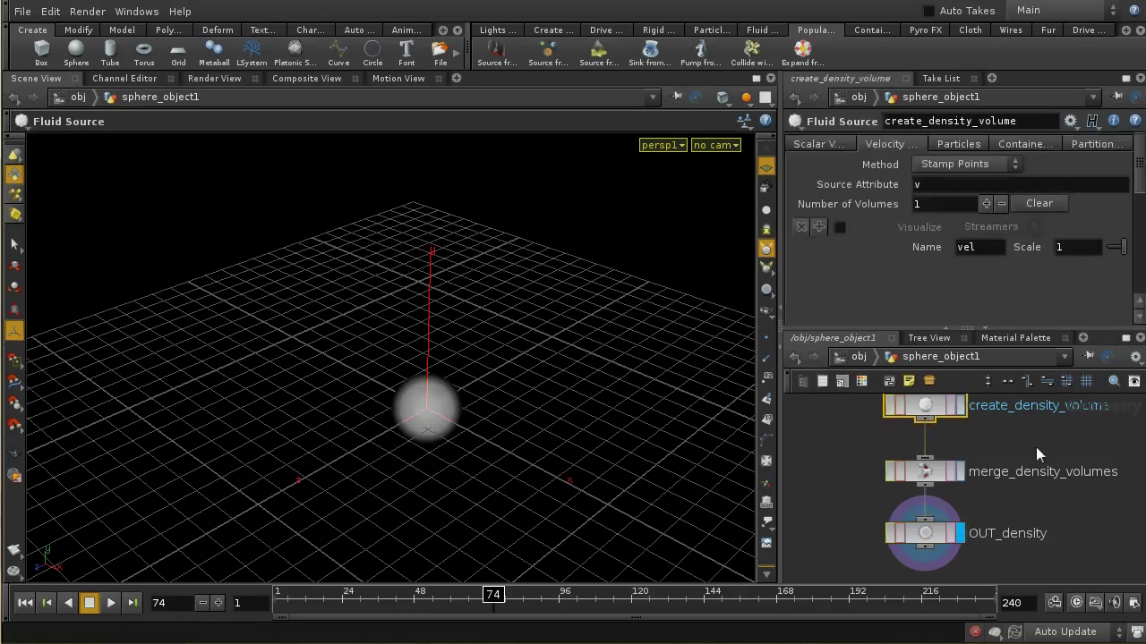
{"action": "middle_click_drag", "start_coordinate": [1035, 447], "coordinate": [1037, 485]}
{"action": "scroll", "coordinate": [888, 227], "scroll_direction": "down", "scroll_amount": 3}
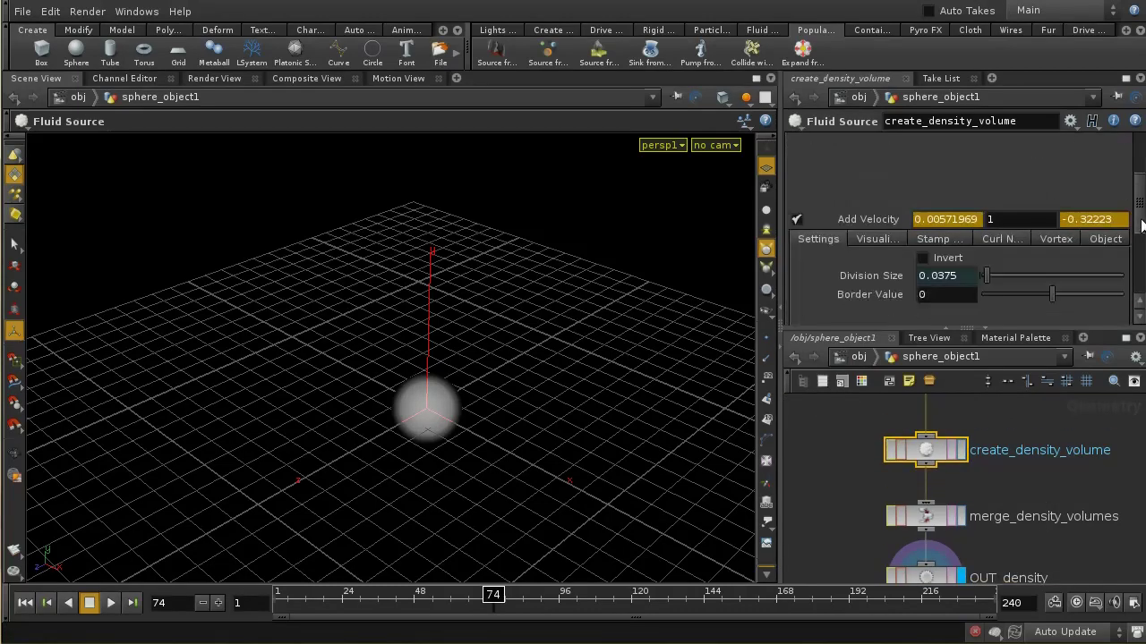
{"action": "right_click", "coordinate": [875, 222]}
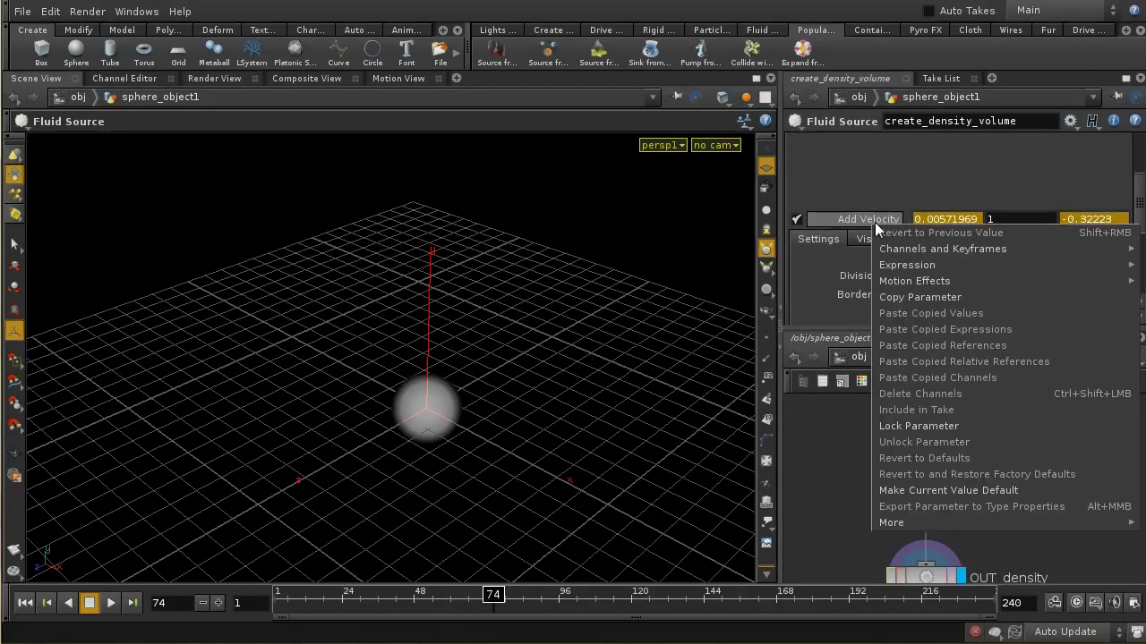
{"action": "mouse_move", "coordinate": [1022, 285]}
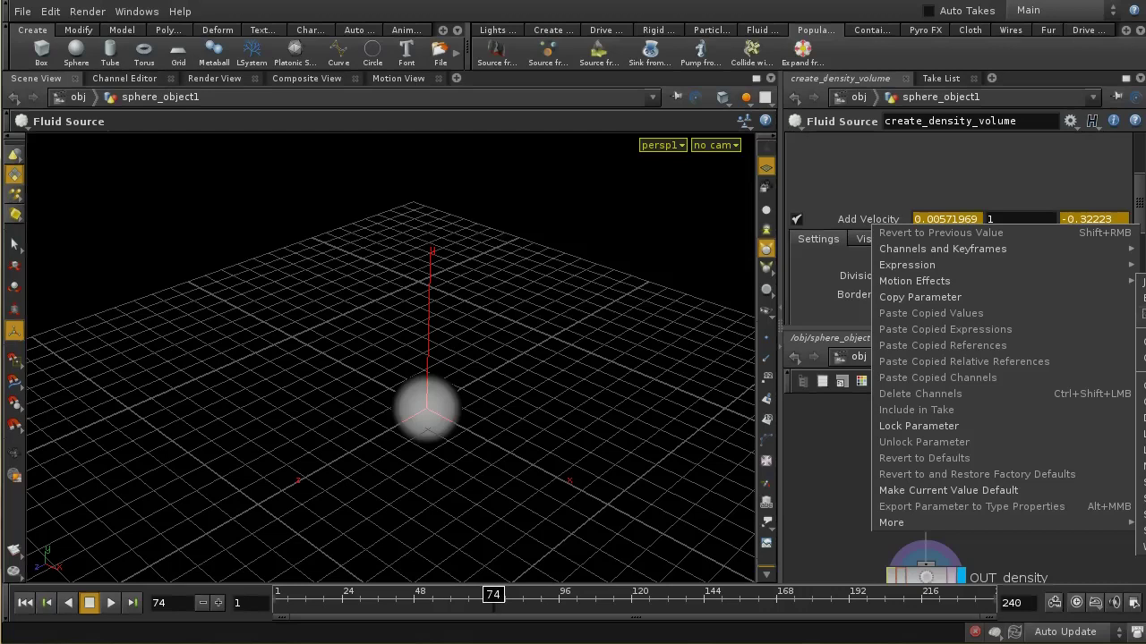
{"action": "left_click", "coordinate": [1142, 297]}
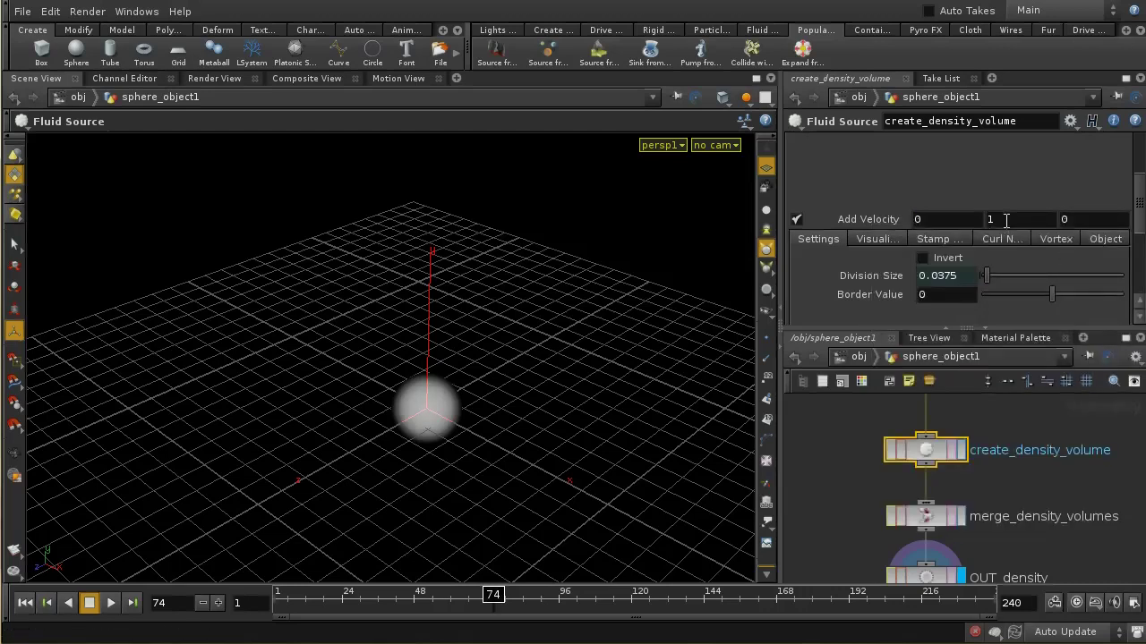
{"action": "left_click", "coordinate": [796, 220]}
Examine create_density_volume's velocity volume parameters, including the Add Object Motion and Add Vortex options
{"action": "scroll", "coordinate": [1139, 198], "scroll_direction": "up", "scroll_amount": 3}
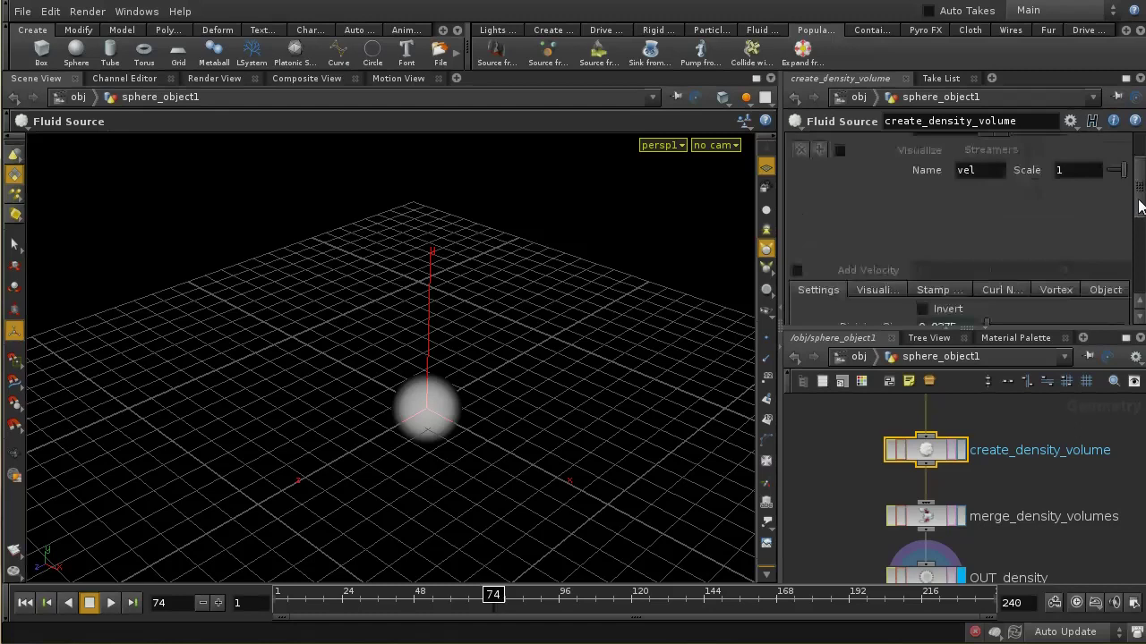
{"action": "left_click_drag", "start_coordinate": [1139, 199], "coordinate": [1141, 231]}
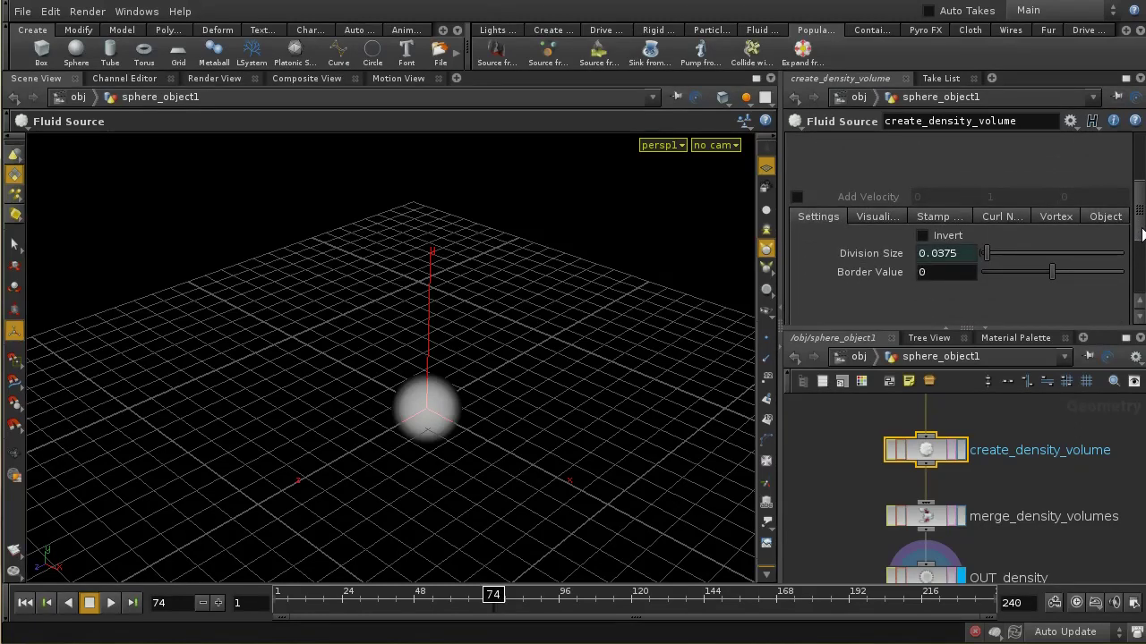
{"action": "left_click_drag", "start_coordinate": [1142, 235], "coordinate": [1143, 187]}
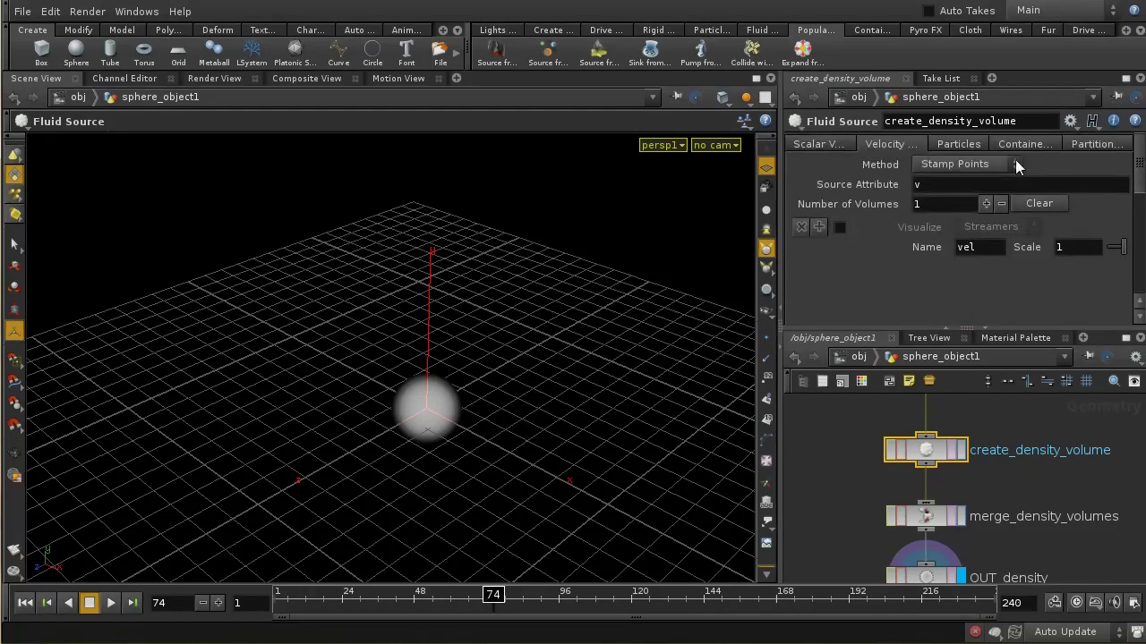
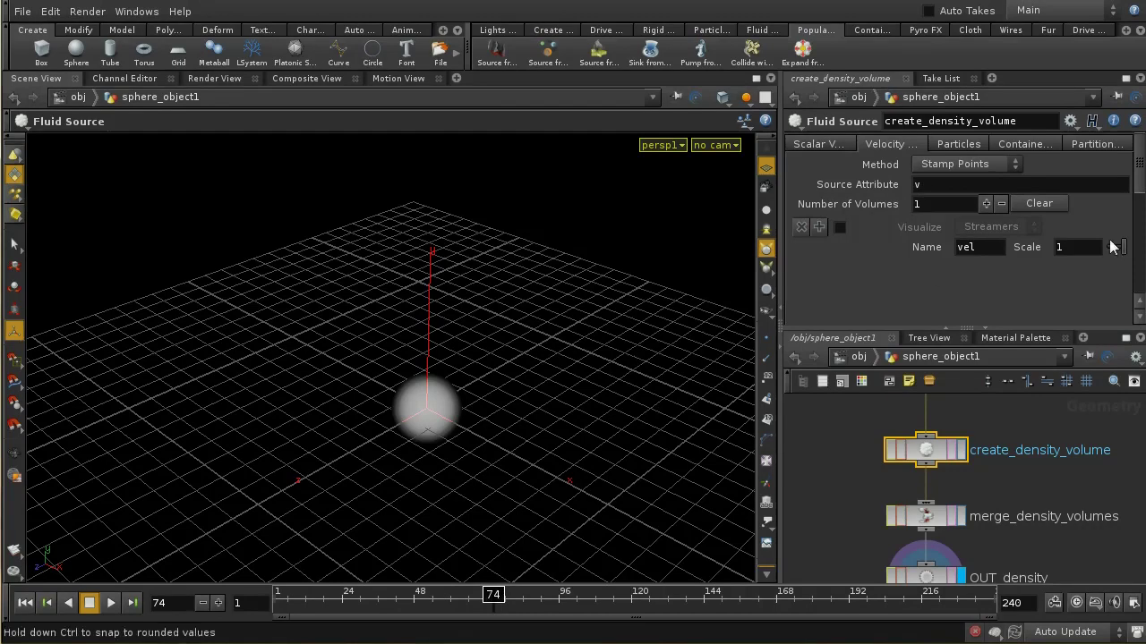
{"action": "scroll", "coordinate": [1142, 187], "scroll_direction": "down", "scroll_amount": 1}
{"action": "scroll", "coordinate": [1142, 186], "scroll_direction": "down", "scroll_amount": 2}
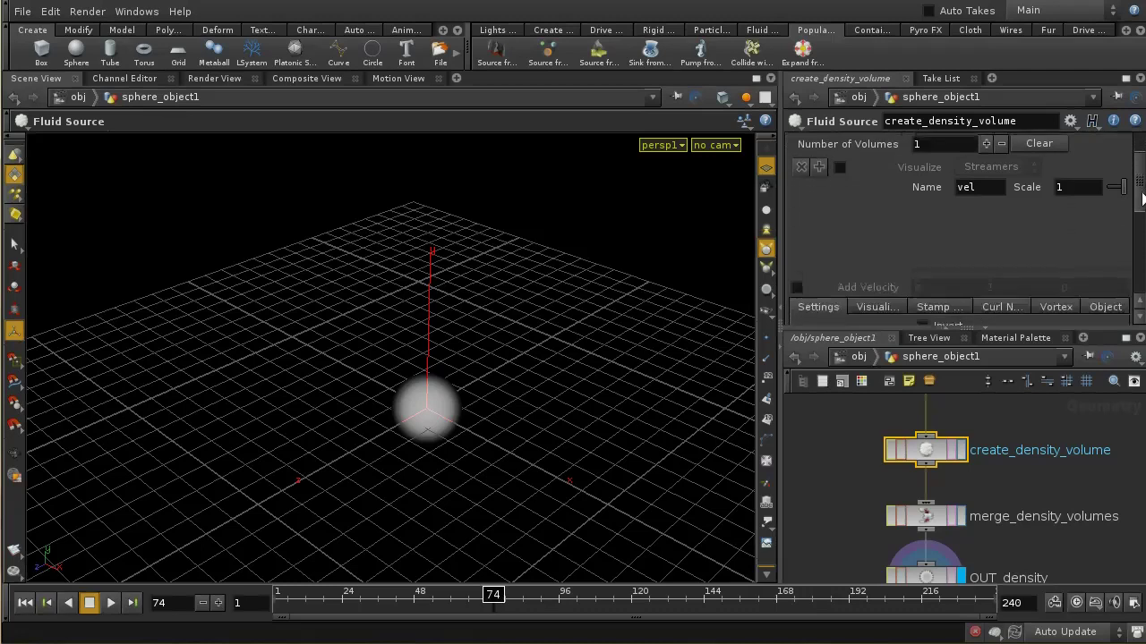
{"action": "scroll", "coordinate": [949, 184], "scroll_direction": "up", "scroll_amount": 3}
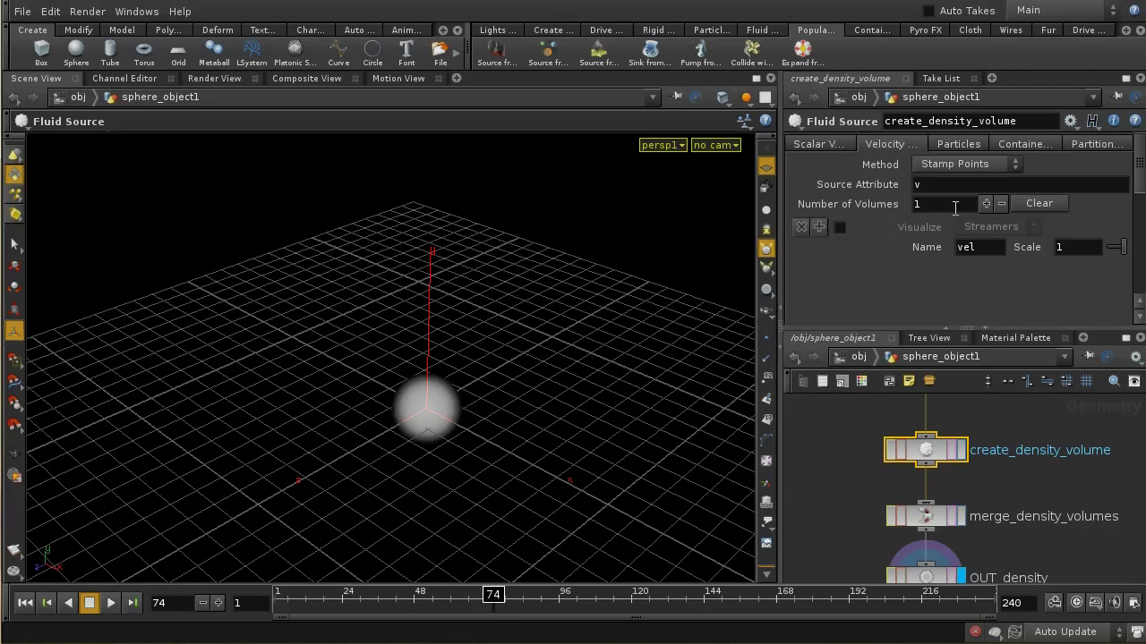
{"action": "left_click_drag", "start_coordinate": [1138, 187], "coordinate": [1140, 238]}
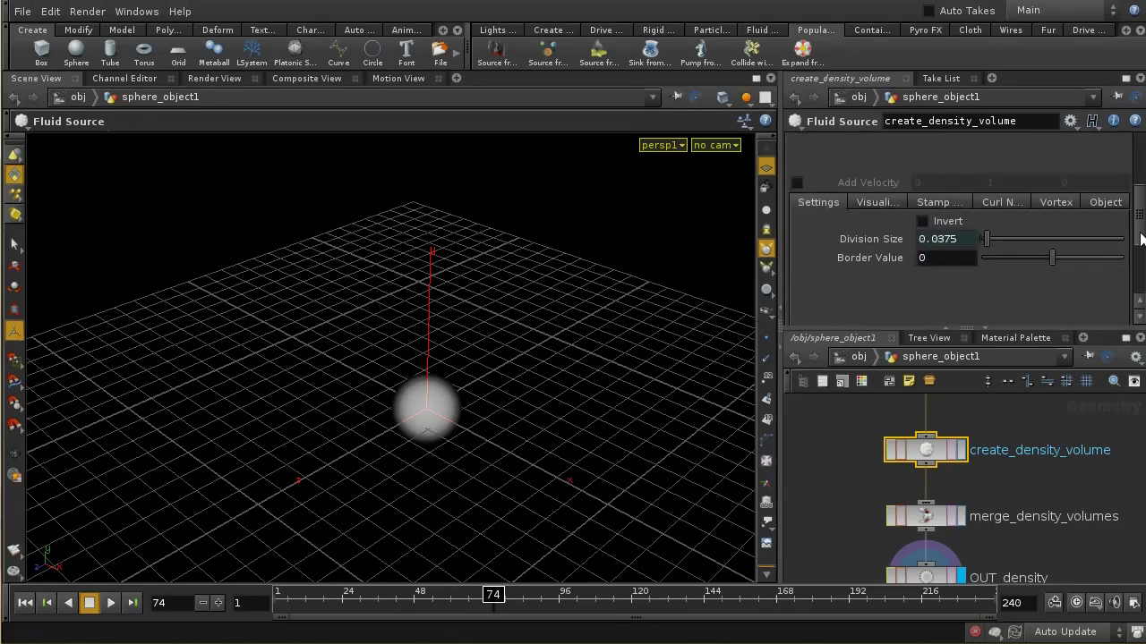
{"action": "left_click", "coordinate": [1105, 203]}
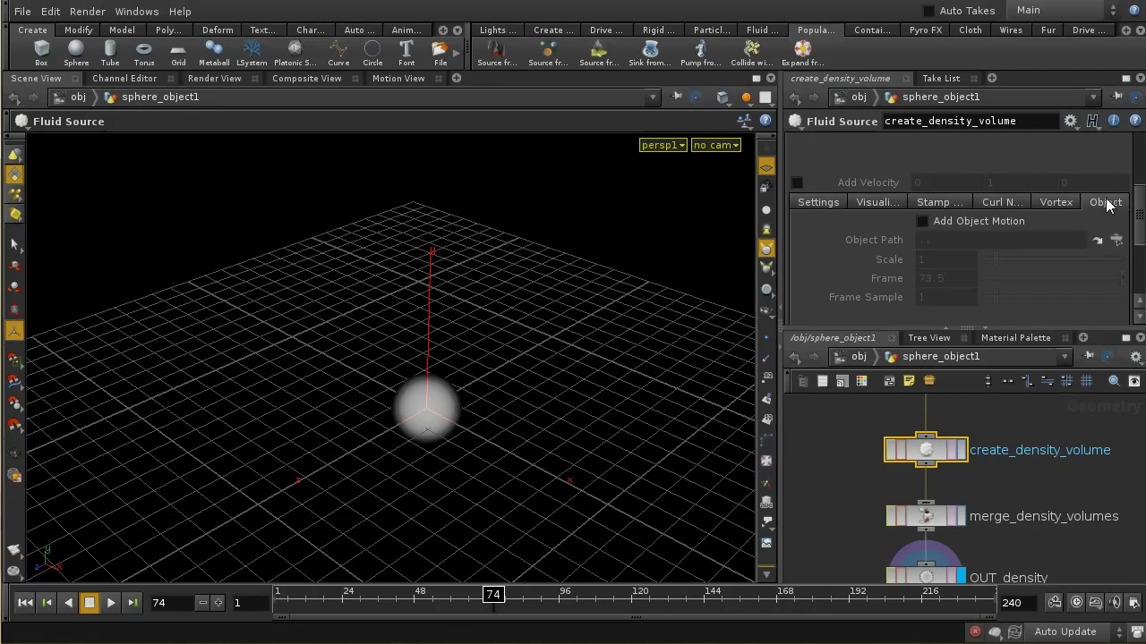
{"action": "left_click", "coordinate": [922, 220]}
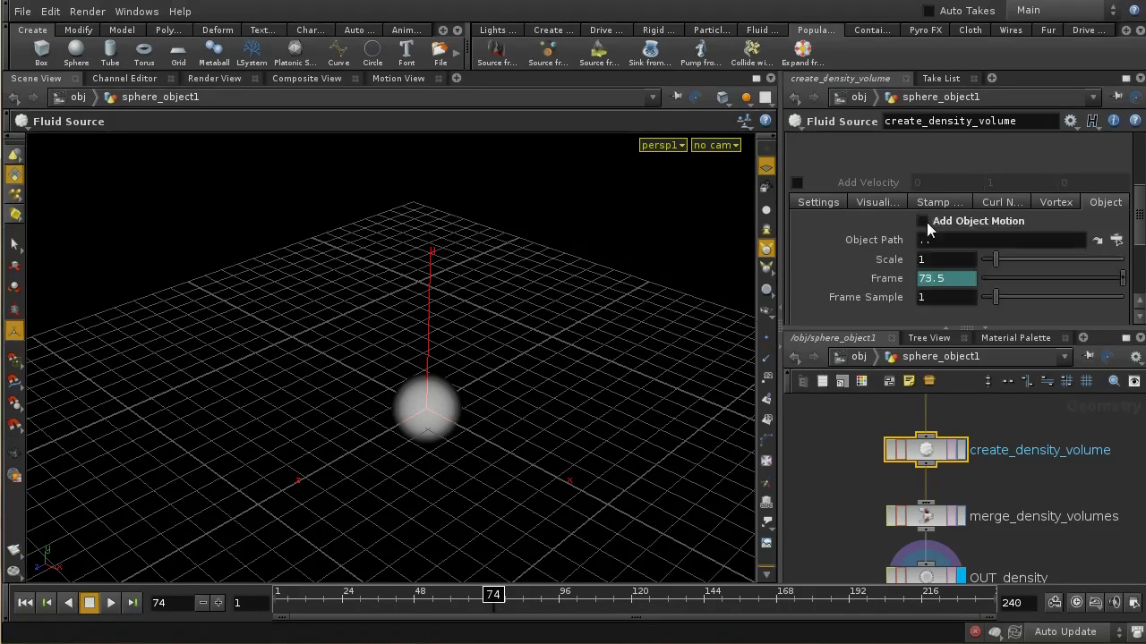
{"action": "left_click", "coordinate": [923, 221]}
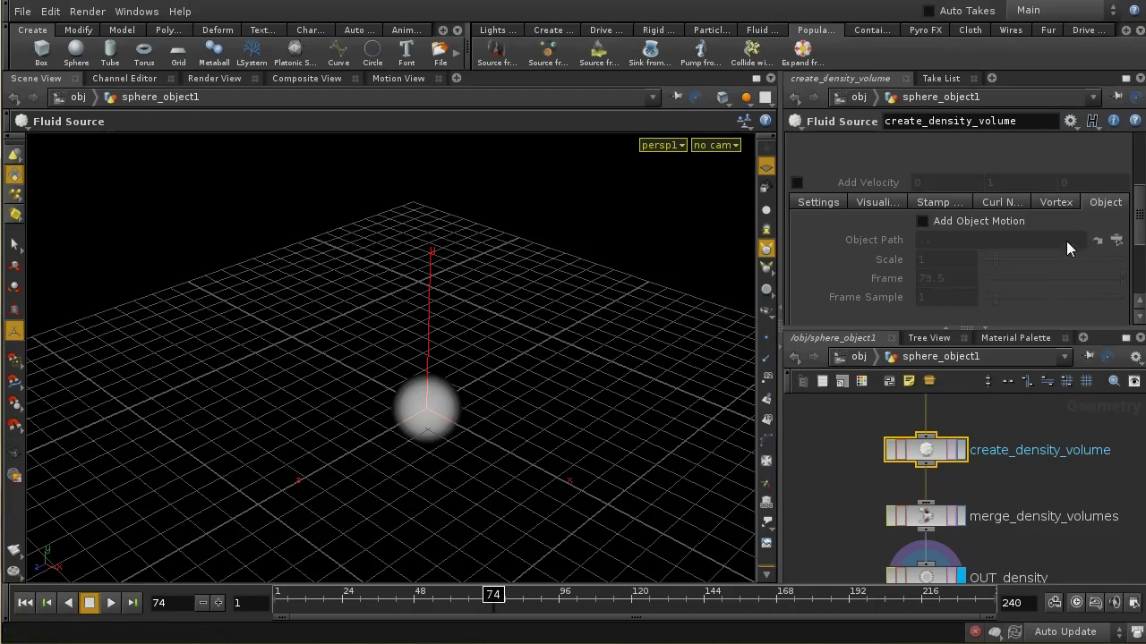
{"action": "left_click", "coordinate": [1061, 203]}
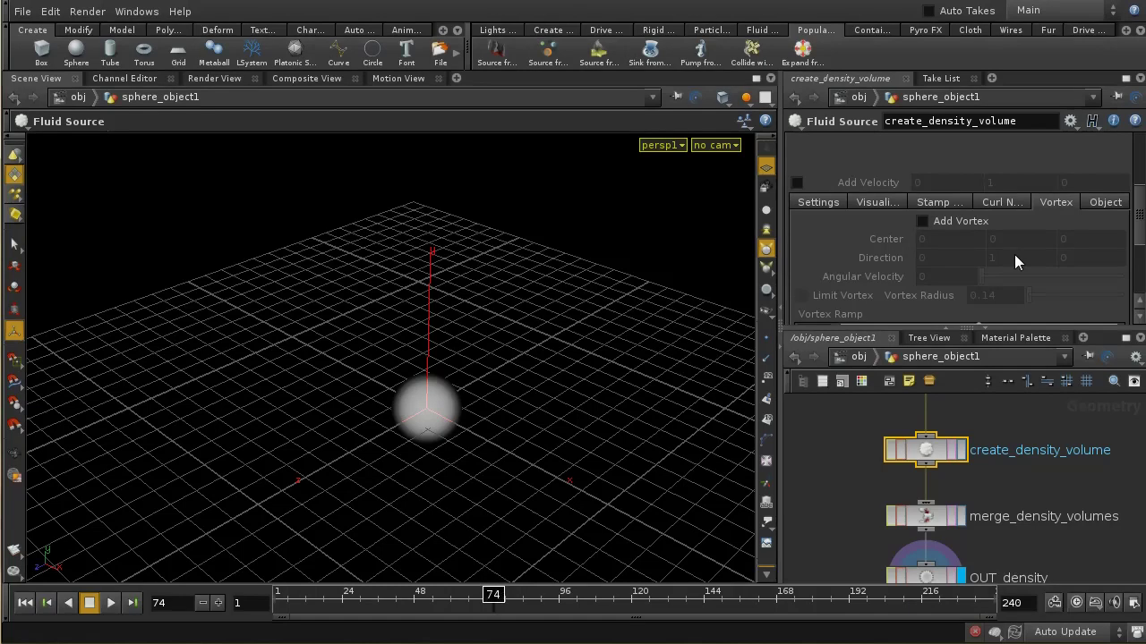
Turn on Add Curl Noise on create_density_volume and visualize the vel volume as Streamers, viewed up close
{"action": "left_click", "coordinate": [990, 206]}
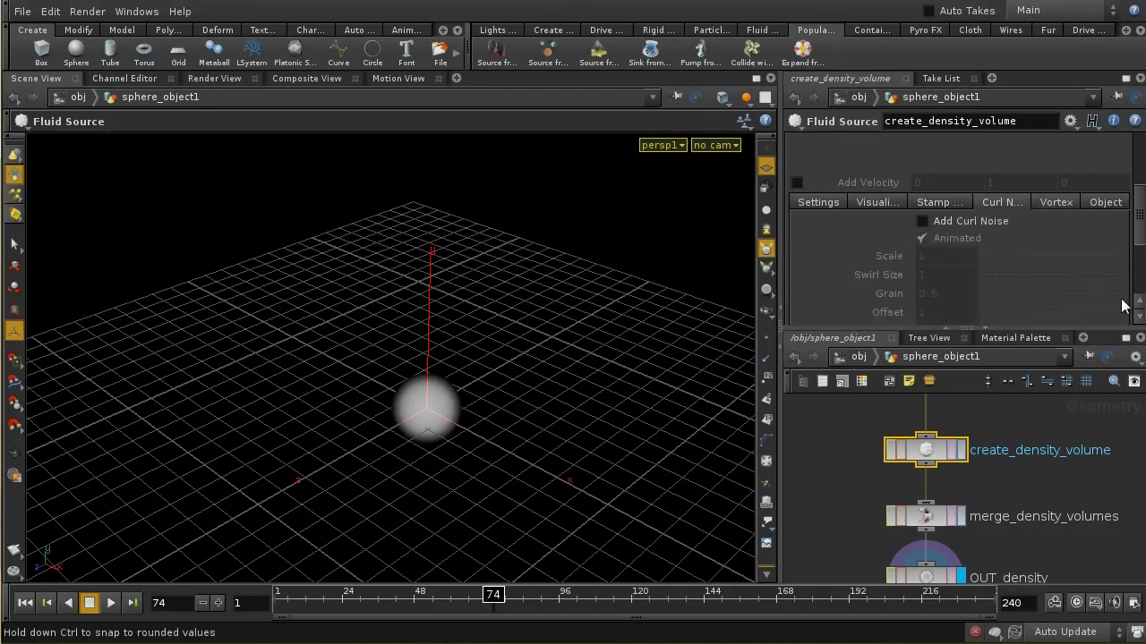
{"action": "scroll", "coordinate": [1139, 245], "scroll_direction": "down", "scroll_amount": 1}
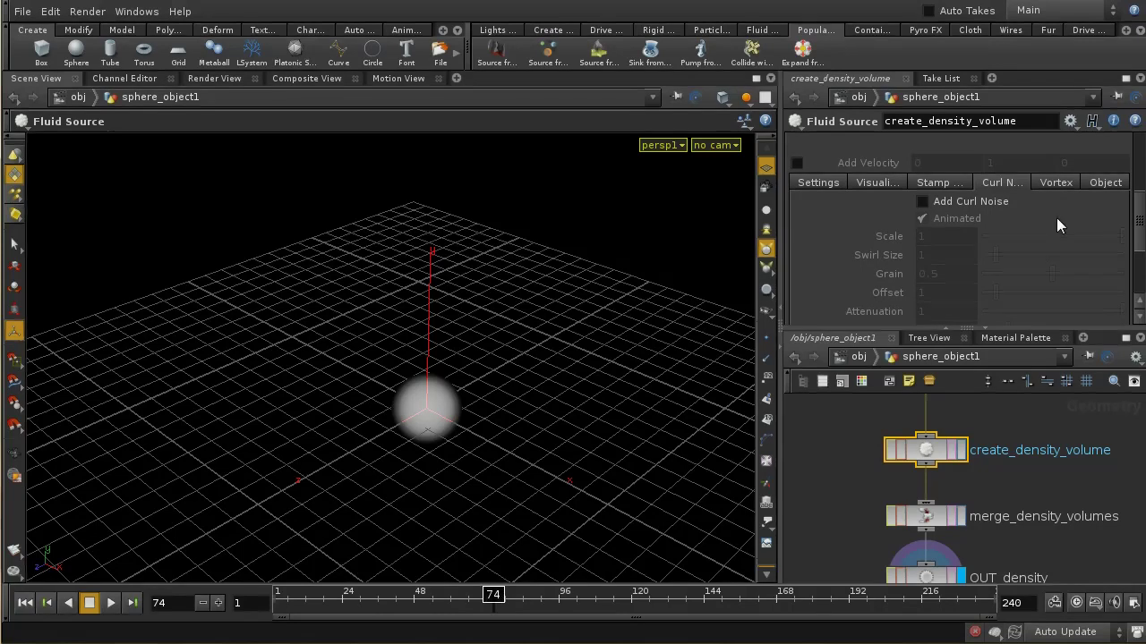
{"action": "left_click", "coordinate": [922, 203]}
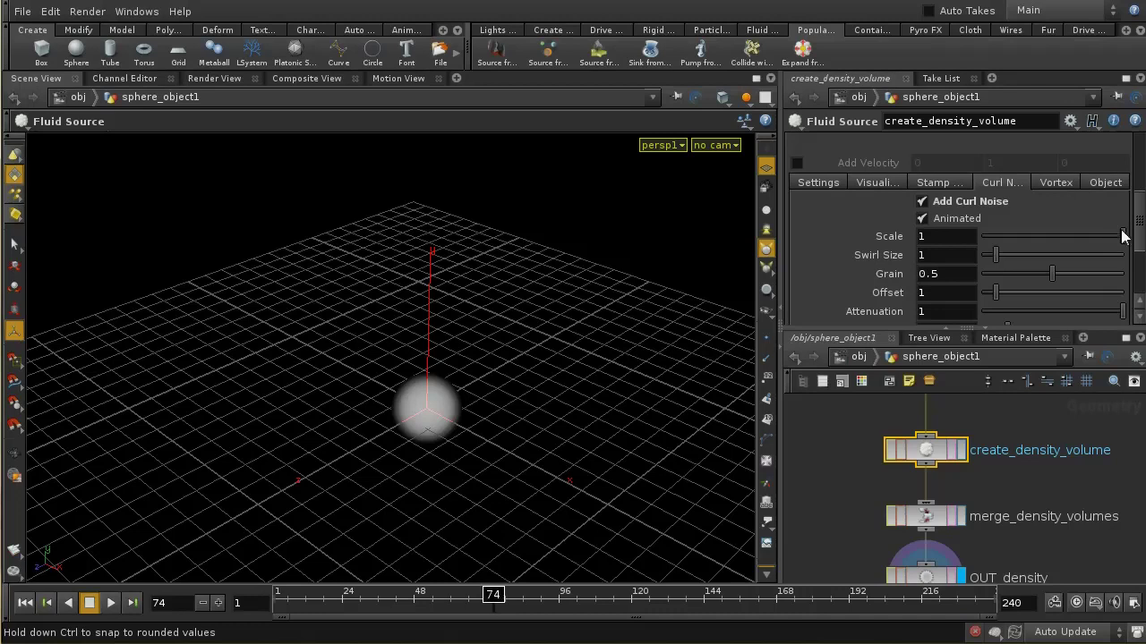
{"action": "scroll", "coordinate": [1133, 214], "scroll_direction": "up", "scroll_amount": 5}
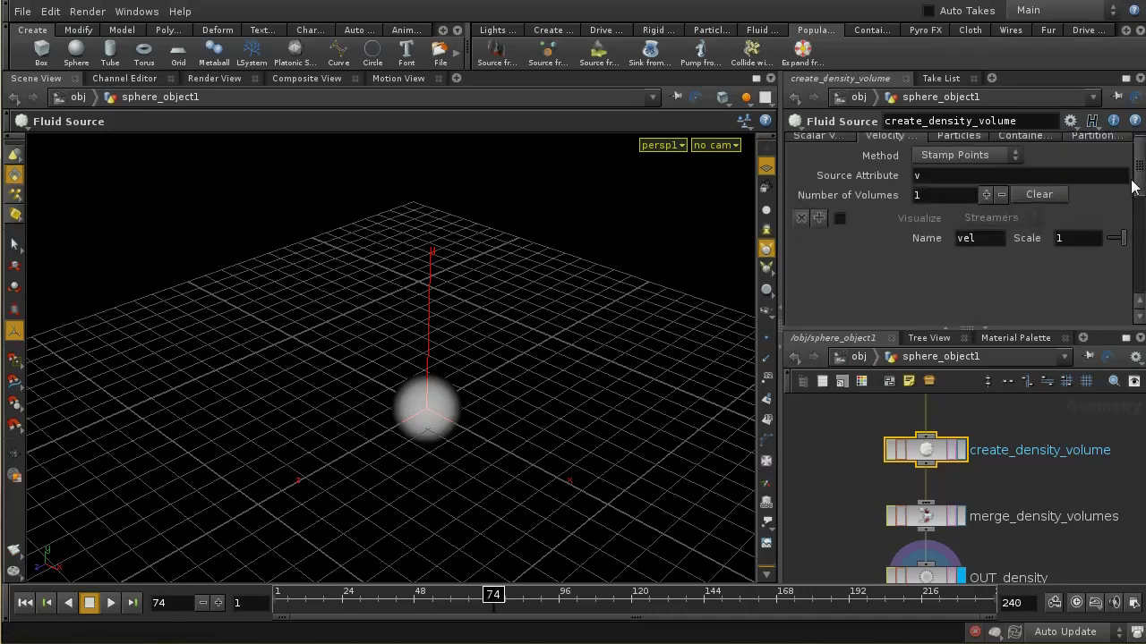
{"action": "left_click", "coordinate": [839, 218]}
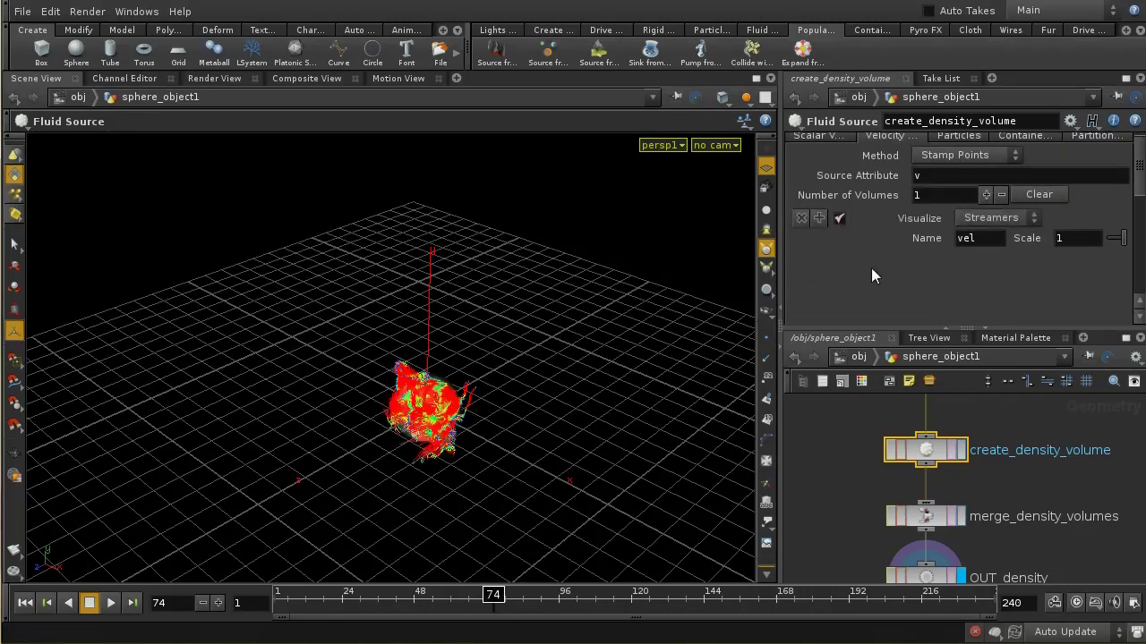
{"action": "key", "text": "Escape"}
{"action": "left_click_drag", "start_coordinate": [542, 435], "coordinate": [567, 311]}
{"action": "key", "text": "Return"}
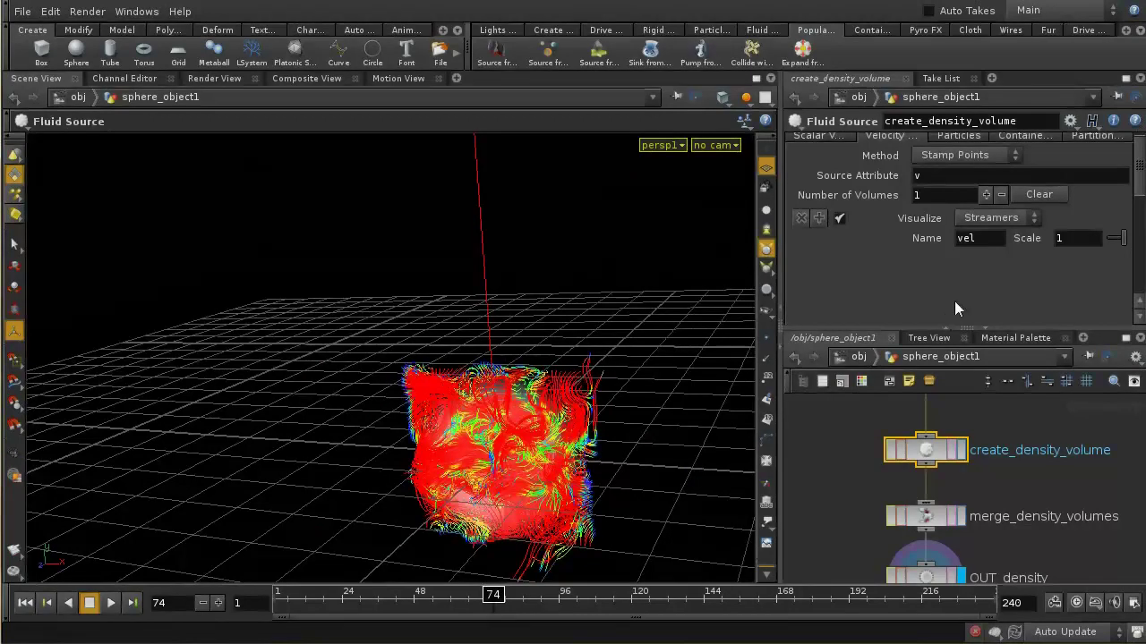
Set the curl noise Scale to 0.4 and Swirl Size to 1.6
{"action": "left_click_drag", "start_coordinate": [1141, 201], "coordinate": [1143, 235]}
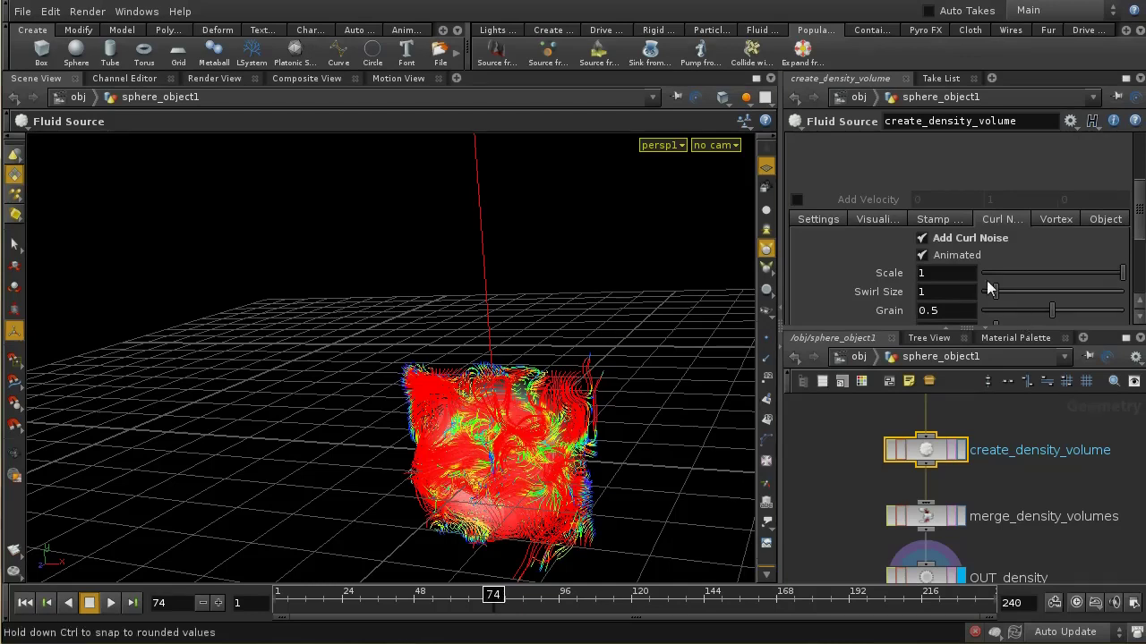
{"action": "middle_click_drag", "start_coordinate": [959, 273], "coordinate": [1006, 296]}
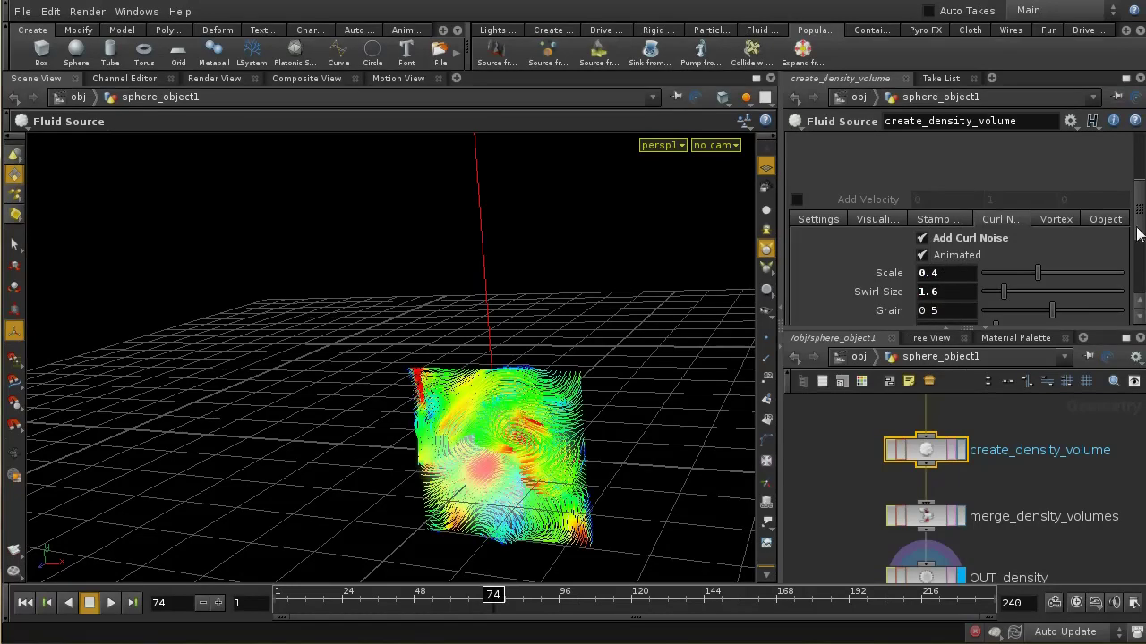
{"action": "left_click_drag", "start_coordinate": [1140, 235], "coordinate": [1142, 268]}
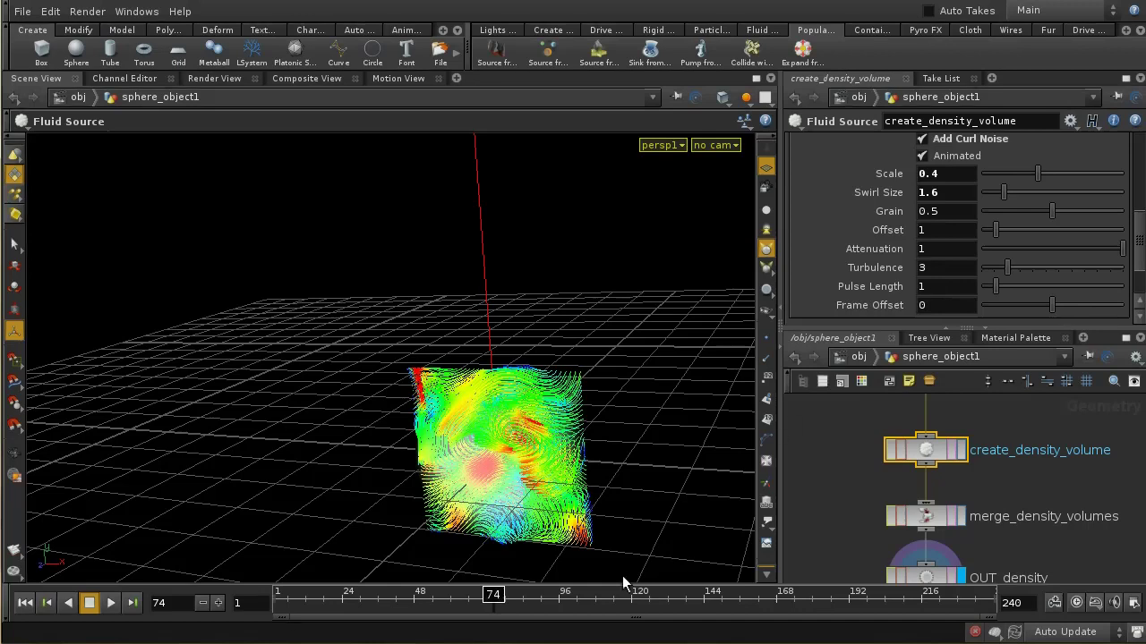
Return to frame 1, scrub the timeline with dynamics simulation disabled to check the animated curl noise, and re-enable simulation
{"action": "left_click", "coordinate": [25, 605]}
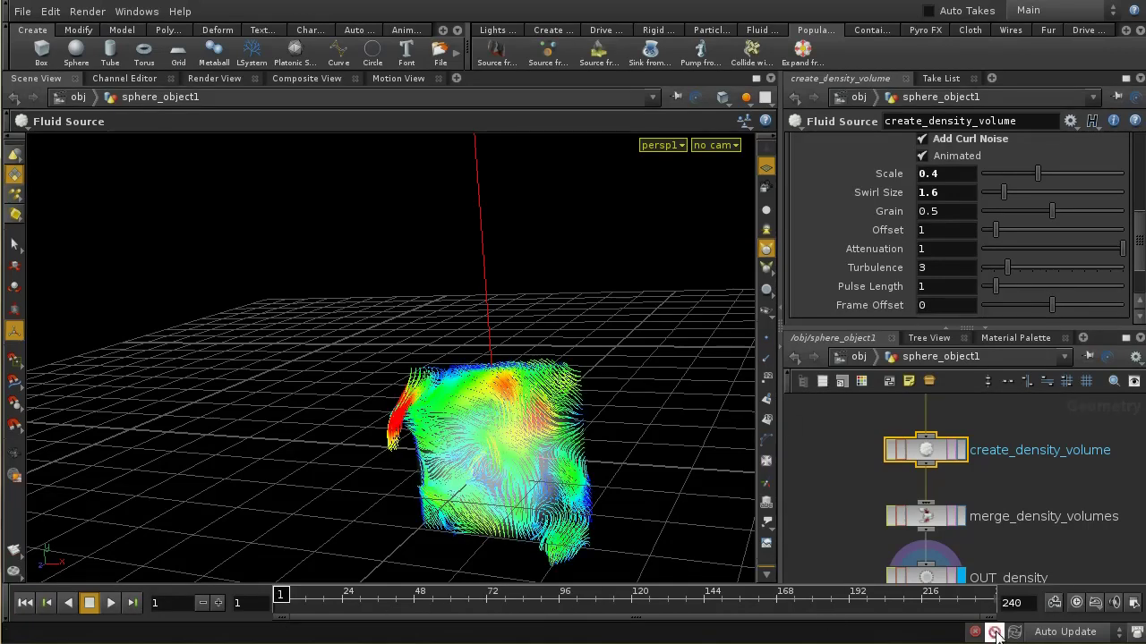
{"action": "mouse_move", "coordinate": [285, 592]}
{"action": "left_mouse_down"}
{"action": "mouse_move", "coordinate": [405, 603]}
{"action": "mouse_move", "coordinate": [280, 598]}
{"action": "left_mouse_up"}
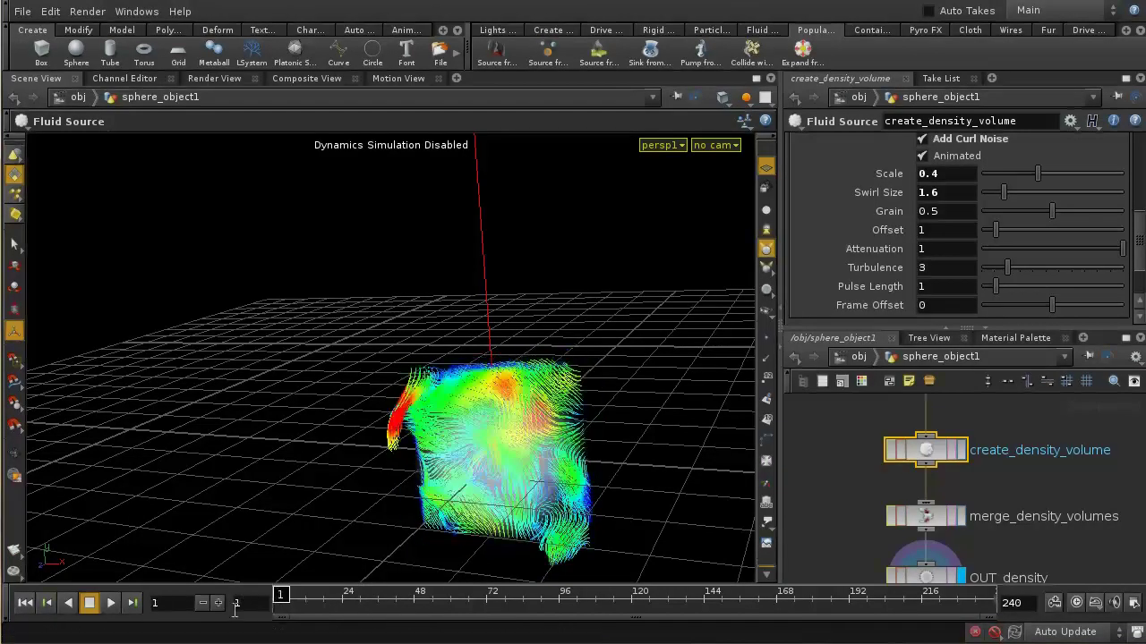
{"action": "left_click", "coordinate": [993, 632]}
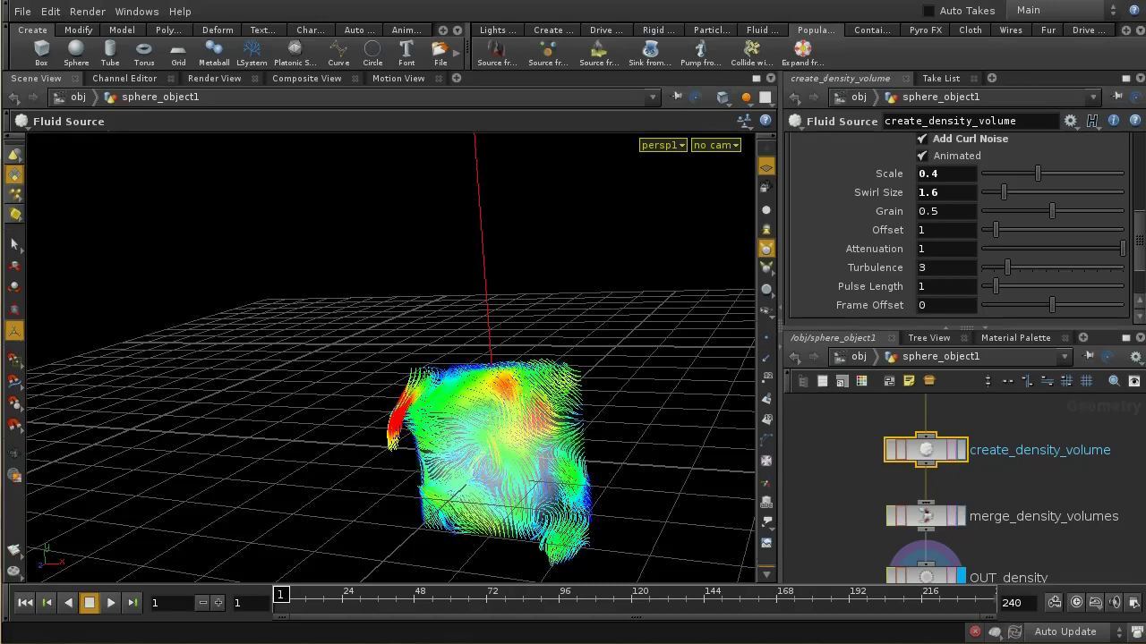
{"action": "scroll", "coordinate": [1141, 224], "scroll_direction": "up", "scroll_amount": 5}
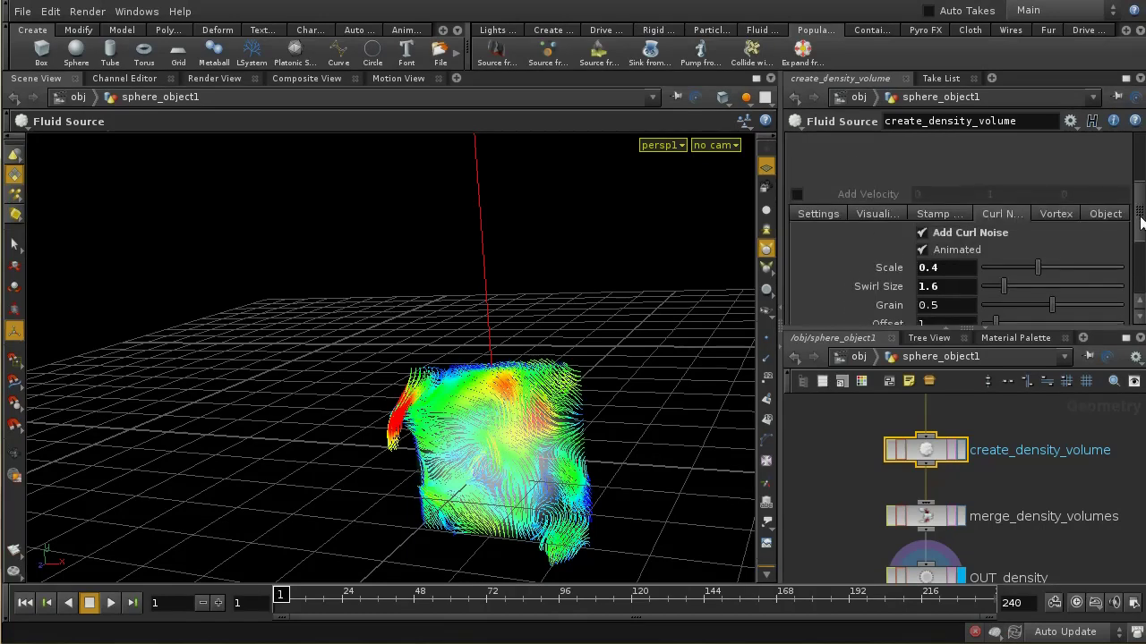
Turn off the Streamers visualization of the vel volume on create_density_volume
{"action": "scroll", "coordinate": [1141, 215], "scroll_direction": "up", "scroll_amount": 6}
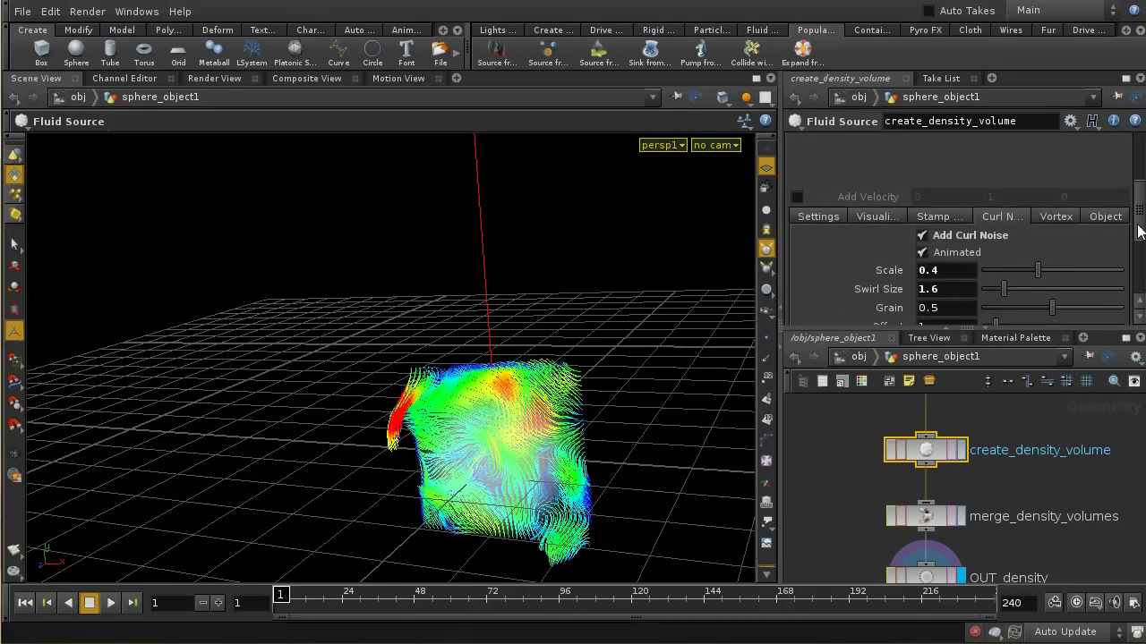
{"action": "scroll", "coordinate": [1141, 195], "scroll_direction": "up", "scroll_amount": 1}
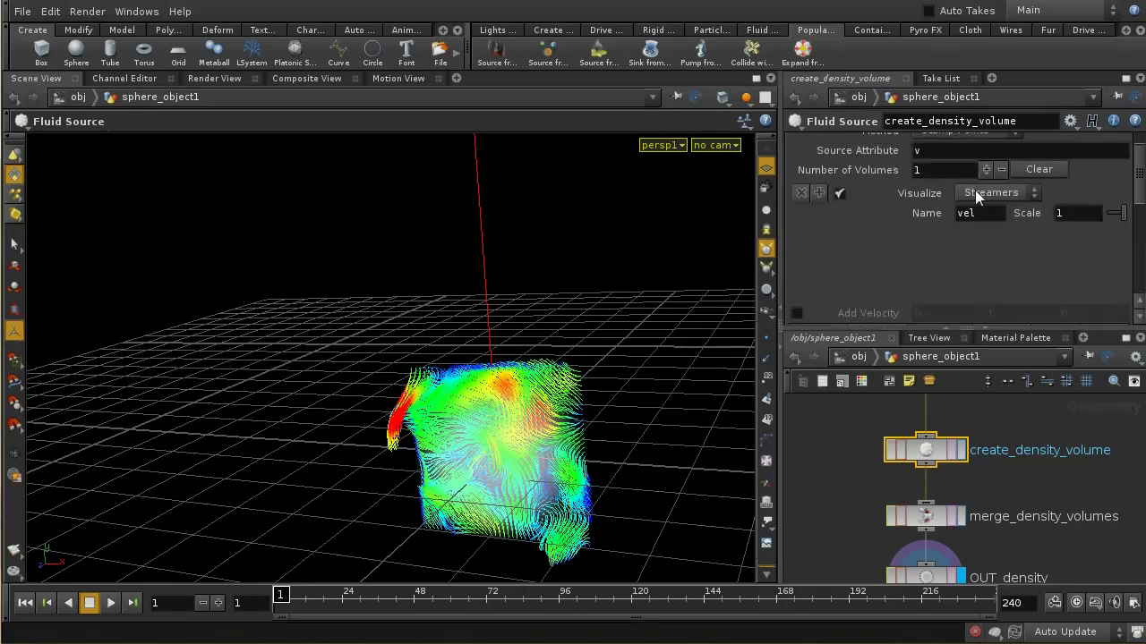
{"action": "left_click", "coordinate": [840, 193]}
Open AutoDopNetwork and play the smoke simulation from frame 1 to frame 53 with the whole container in view
{"action": "left_click", "coordinate": [853, 356]}
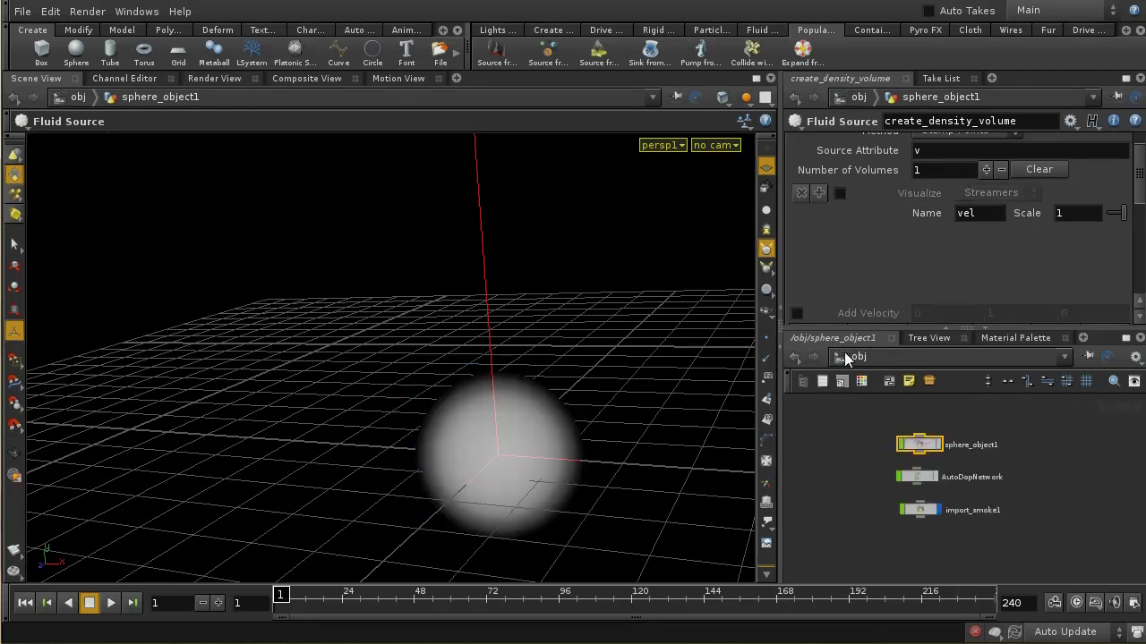
{"action": "right_click", "coordinate": [959, 477]}
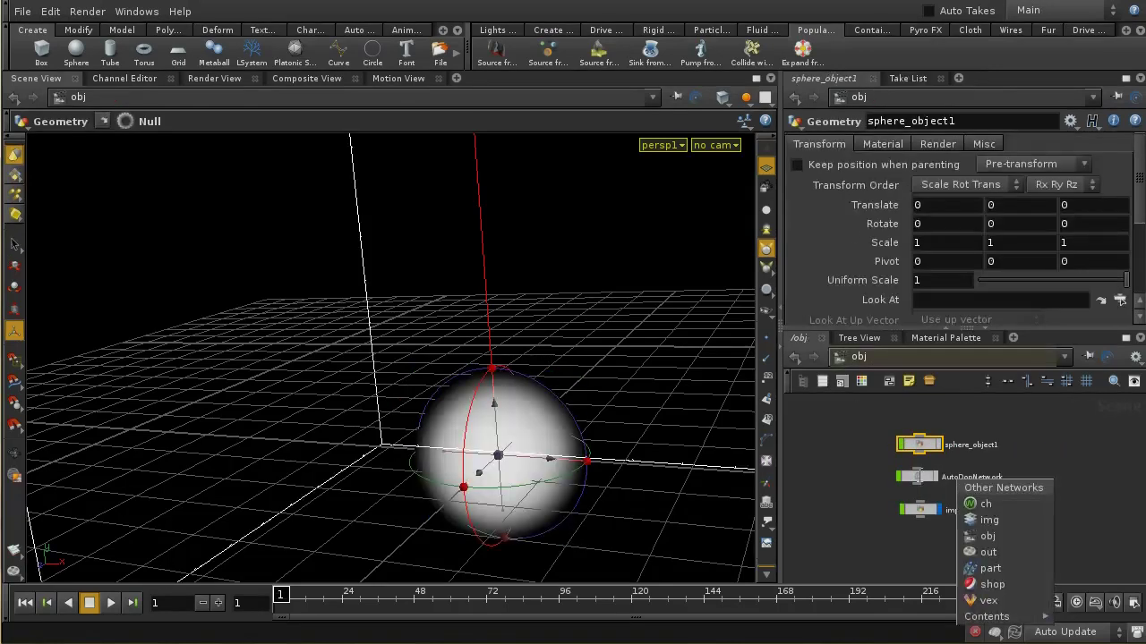
{"action": "double_click", "coordinate": [917, 474]}
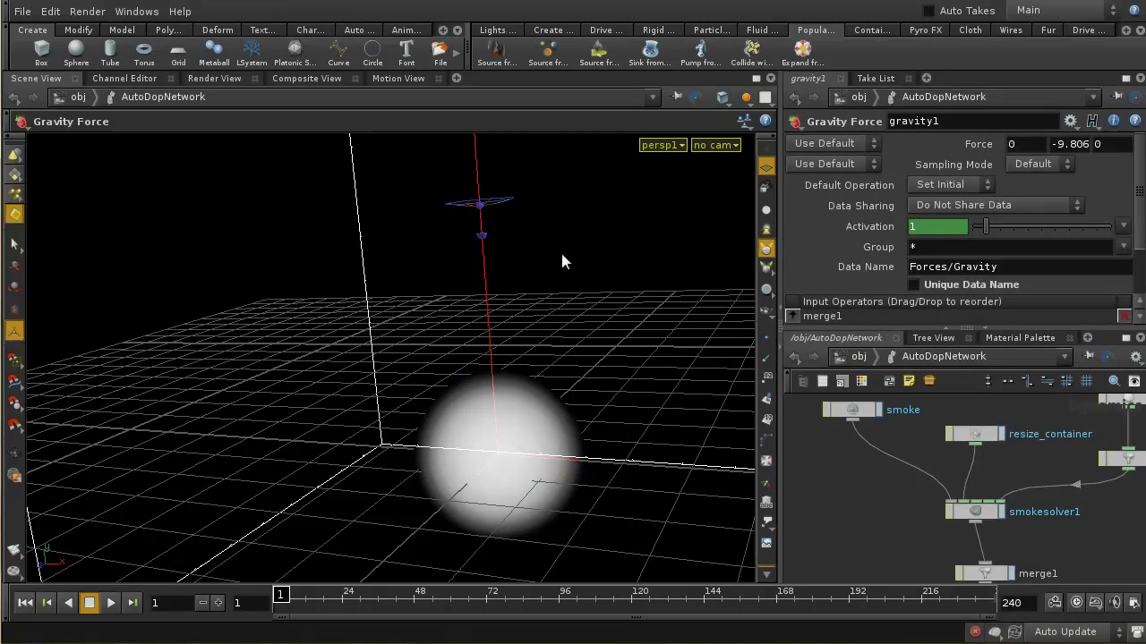
{"action": "left_click_drag", "start_coordinate": [561, 235], "coordinate": [563, 361]}
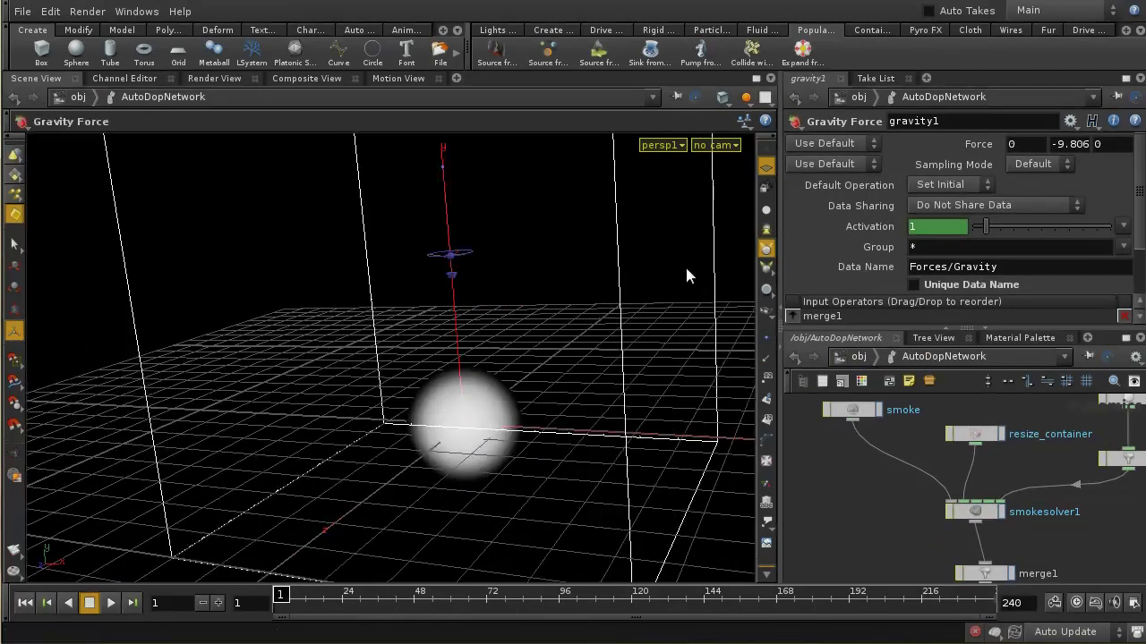
{"action": "left_click_drag", "start_coordinate": [644, 288], "coordinate": [577, 250]}
{"action": "key", "text": "Return"}
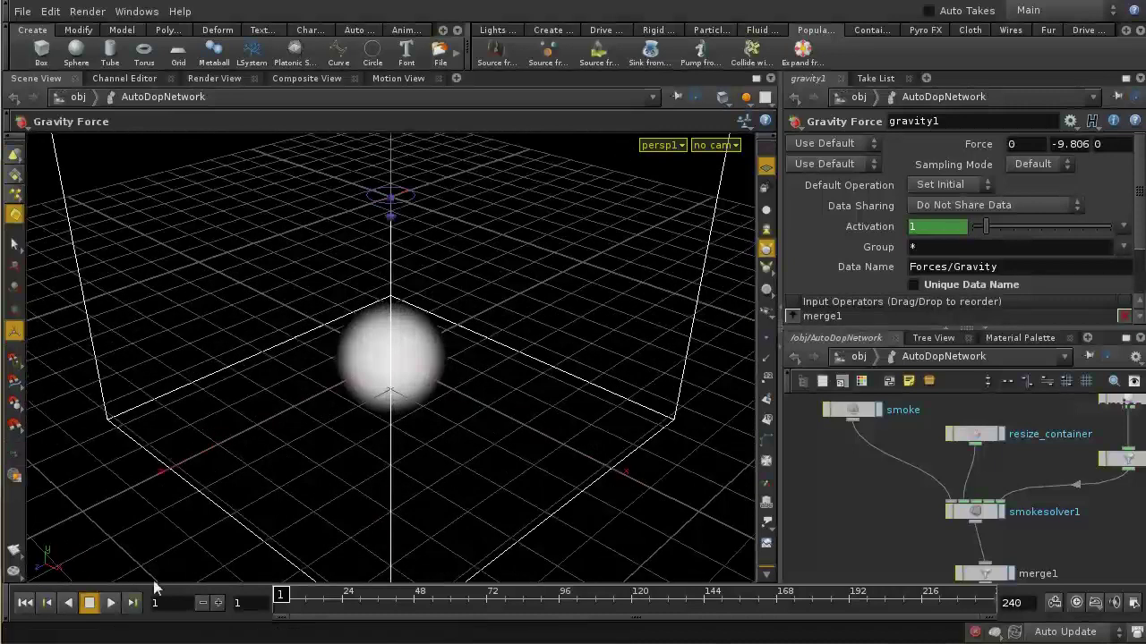
{"action": "left_click", "coordinate": [111, 602]}
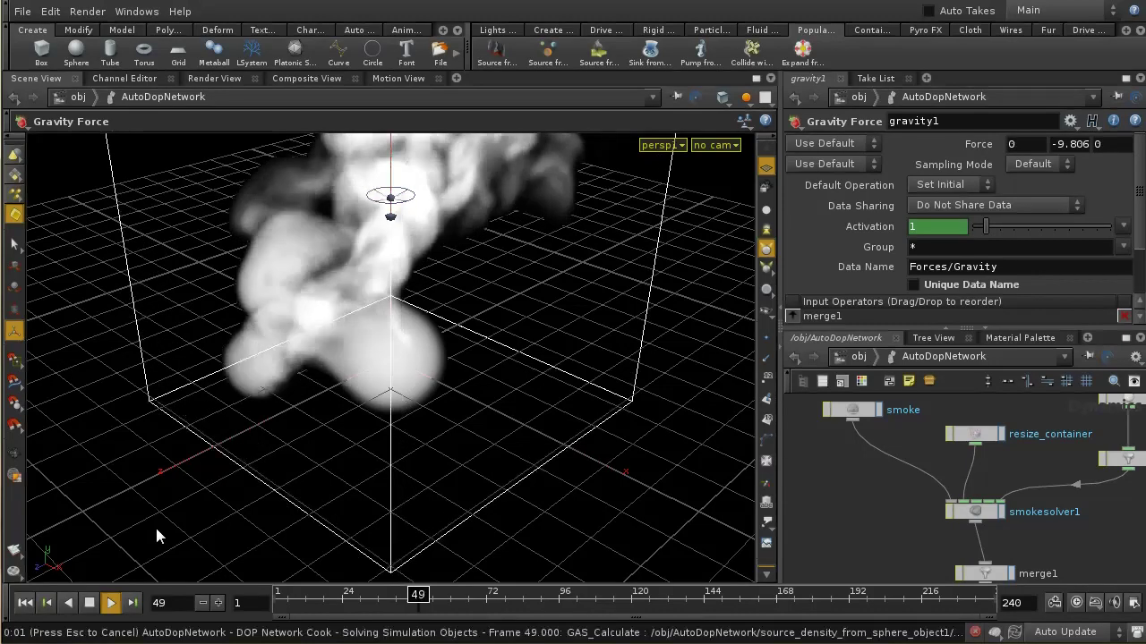
{"action": "left_click", "coordinate": [89, 603]}
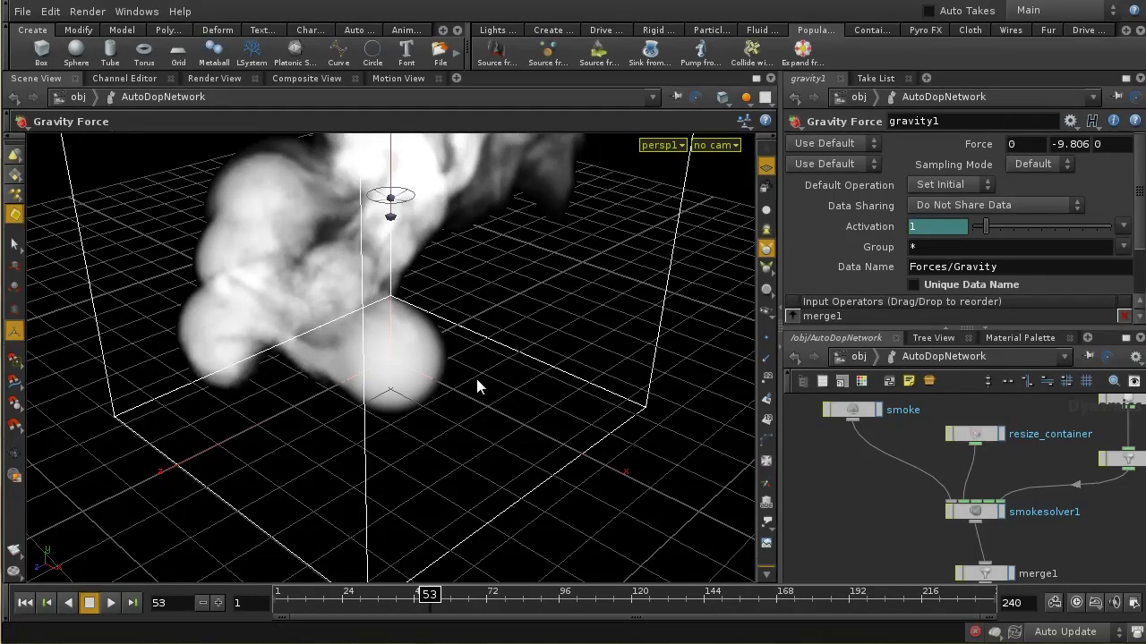
Go back into sphere_object1 and review create_density_volume's velocity volume parameters
{"action": "key", "text": "u"}
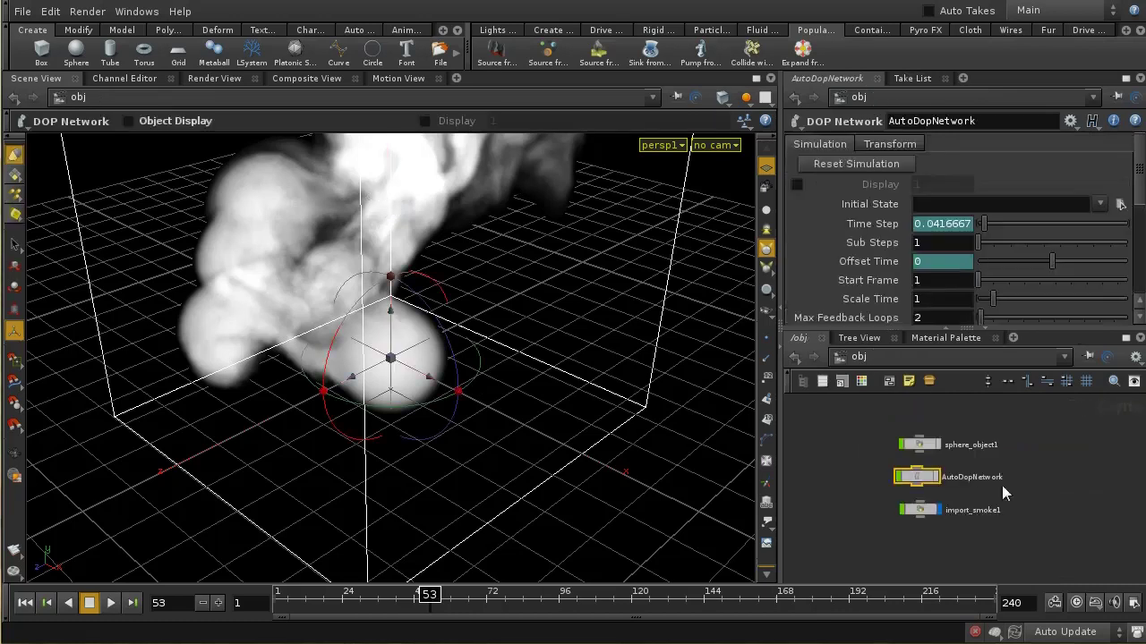
{"action": "double_click", "coordinate": [922, 445]}
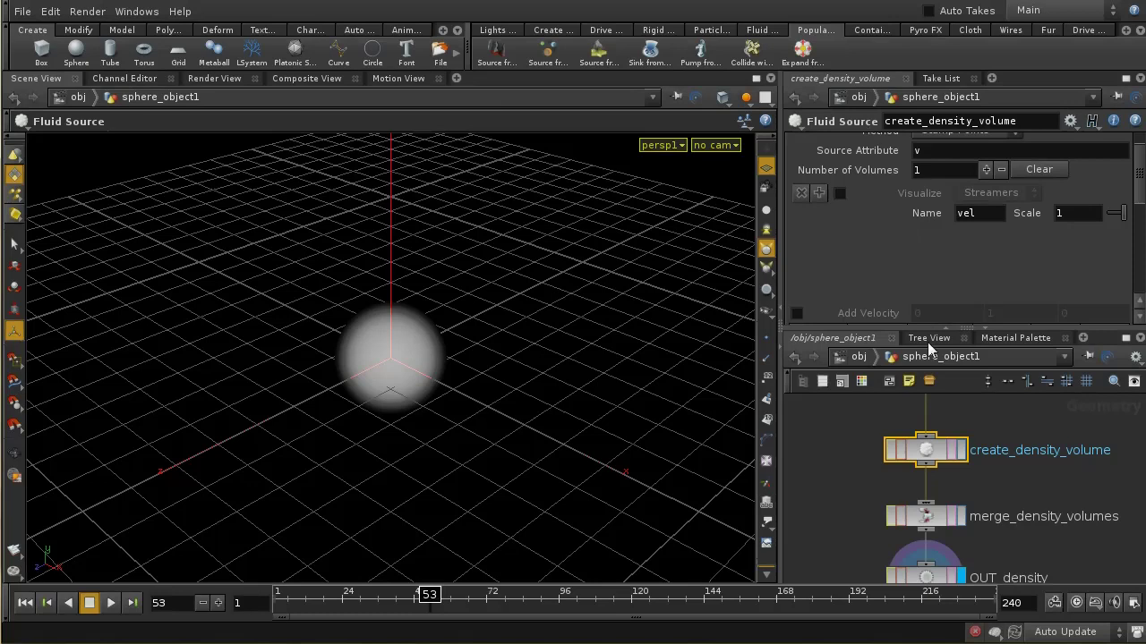
{"action": "scroll", "coordinate": [1138, 179], "scroll_direction": "up", "scroll_amount": 1}
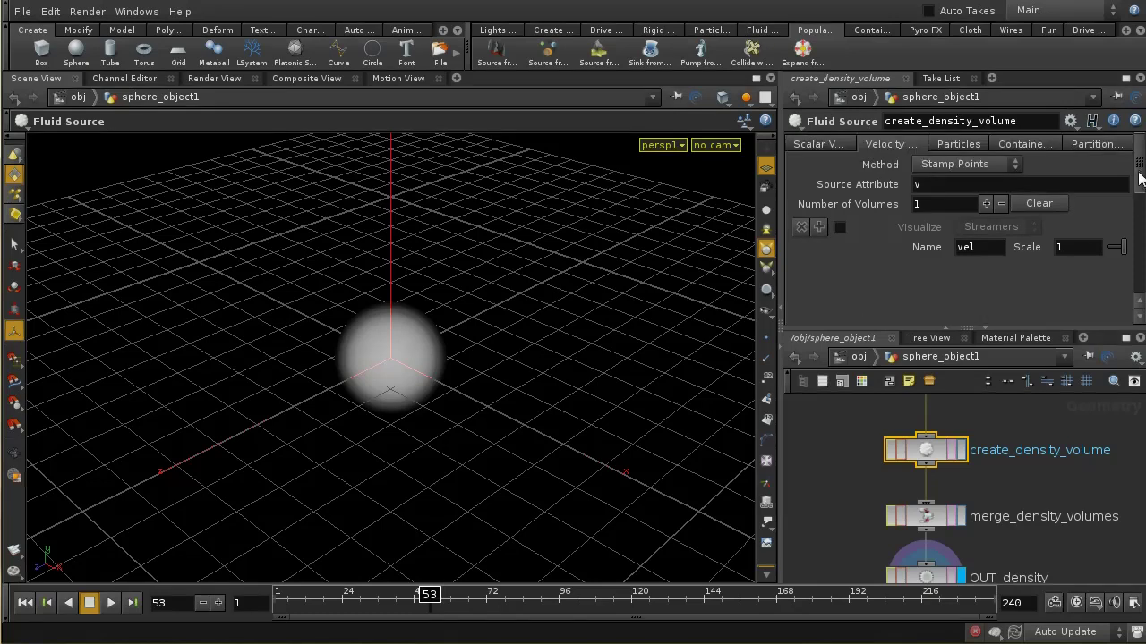
{"action": "left_click_drag", "start_coordinate": [1141, 179], "coordinate": [1140, 151]}
Return to AutoDopNetwork and move the resize_container node slightly within the network above smokesolver1
{"action": "left_click", "coordinate": [853, 358]}
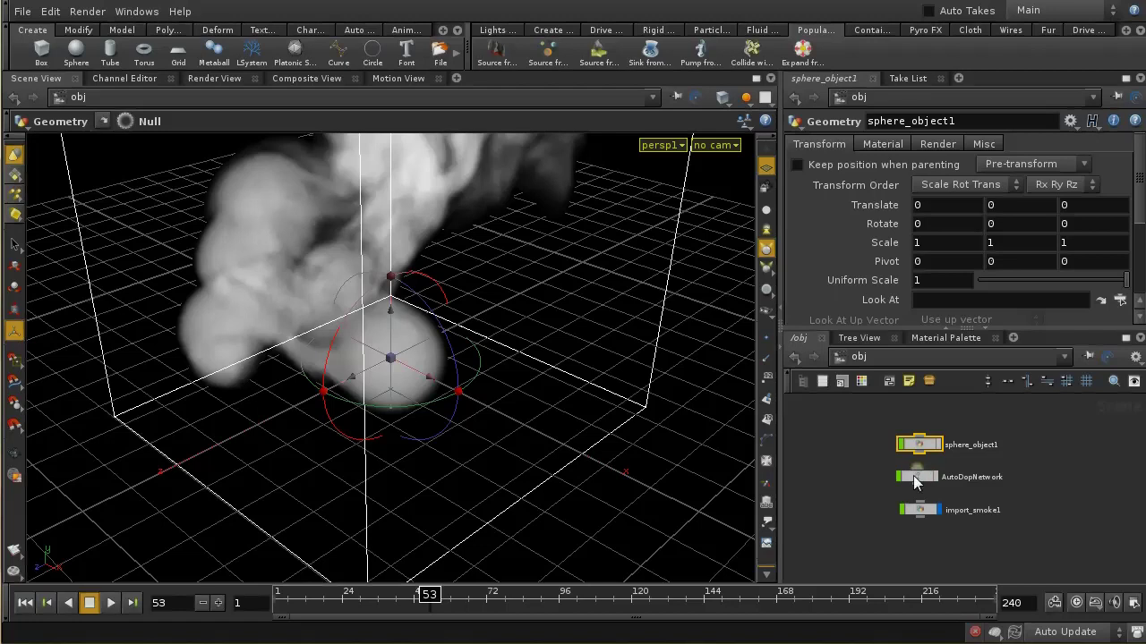
{"action": "double_click", "coordinate": [911, 480]}
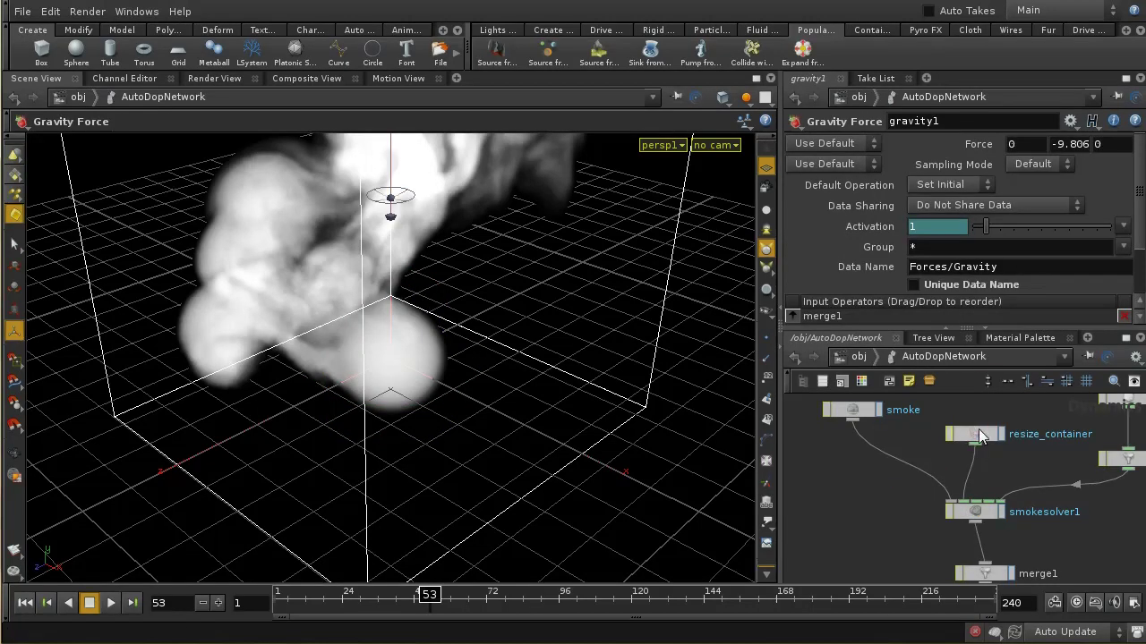
{"action": "left_click_drag", "start_coordinate": [982, 436], "coordinate": [987, 424]}
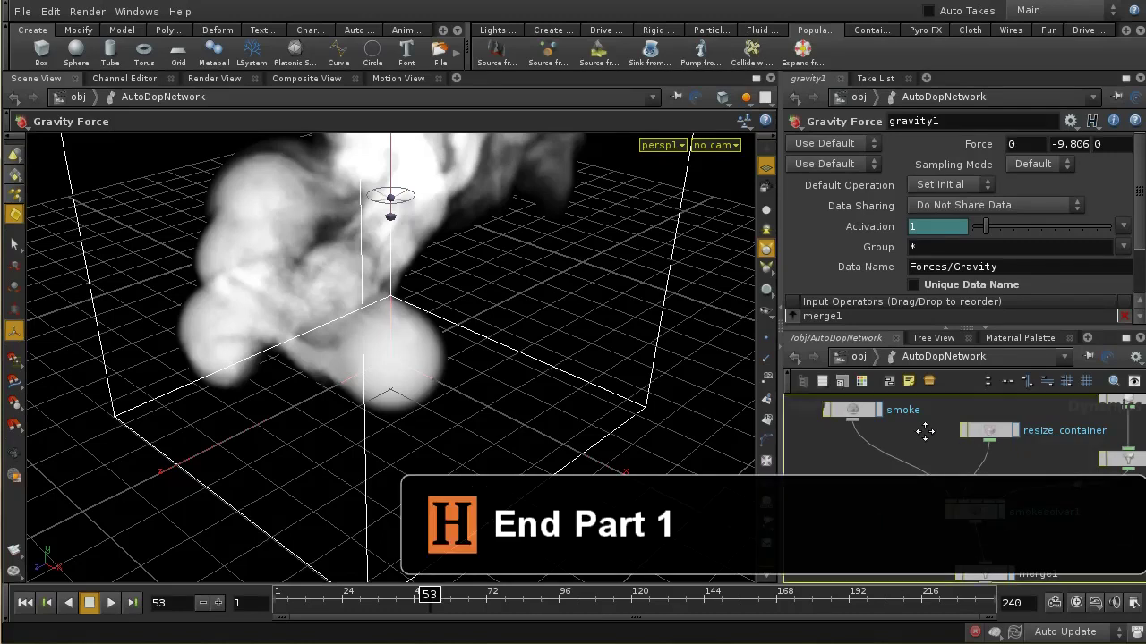
{"action": "middle_click_drag", "start_coordinate": [926, 440], "coordinate": [922, 482]}
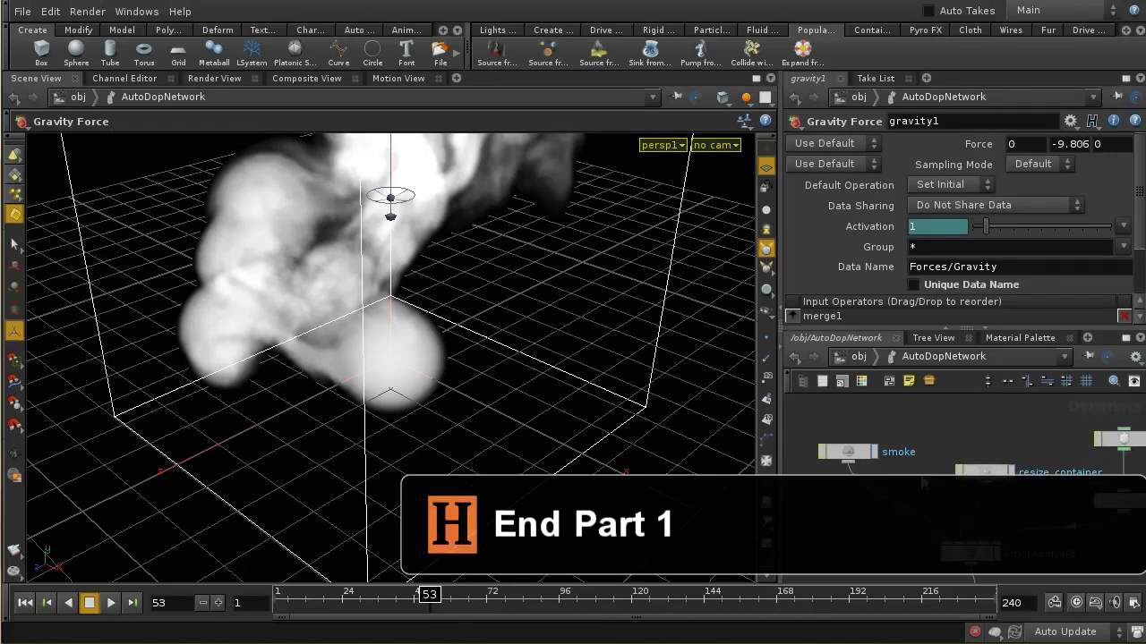